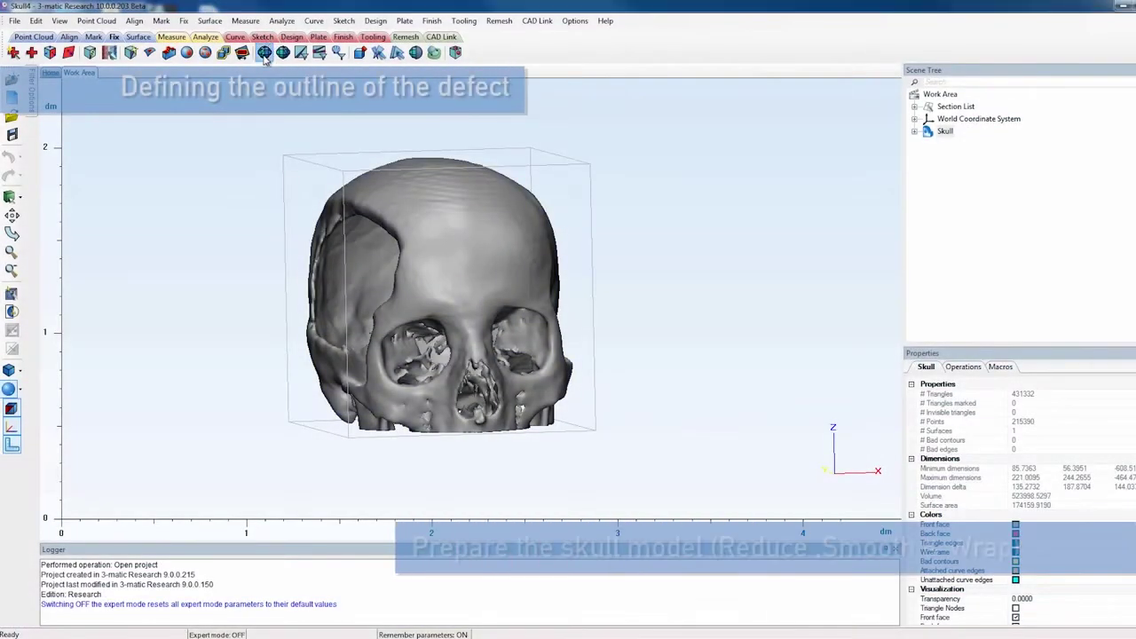
# Reduce the Skull mesh's triangles, then smooth it with factor 0.7.
pyautogui.click(266, 51)
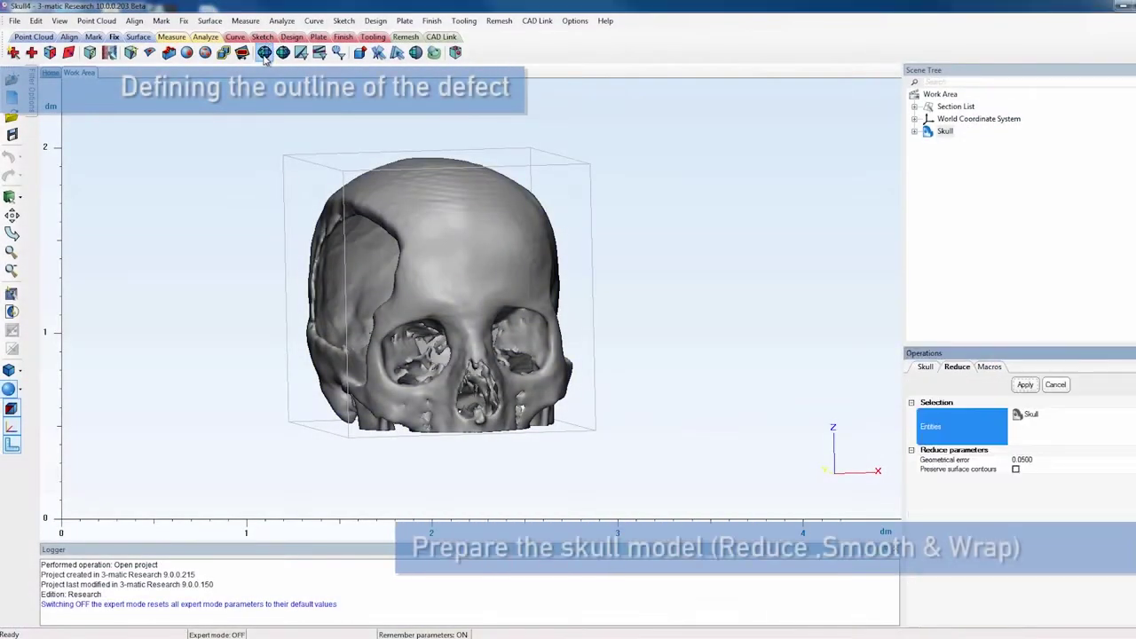
pyautogui.click(1026, 384)
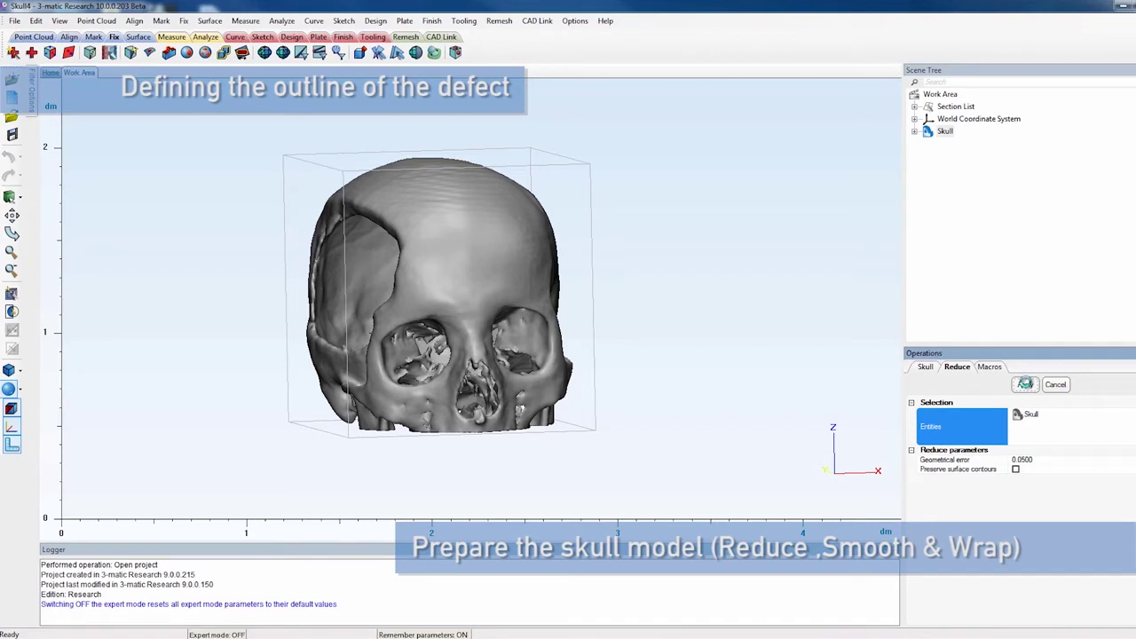
pyautogui.click(416, 52)
pyautogui.click(1023, 385)
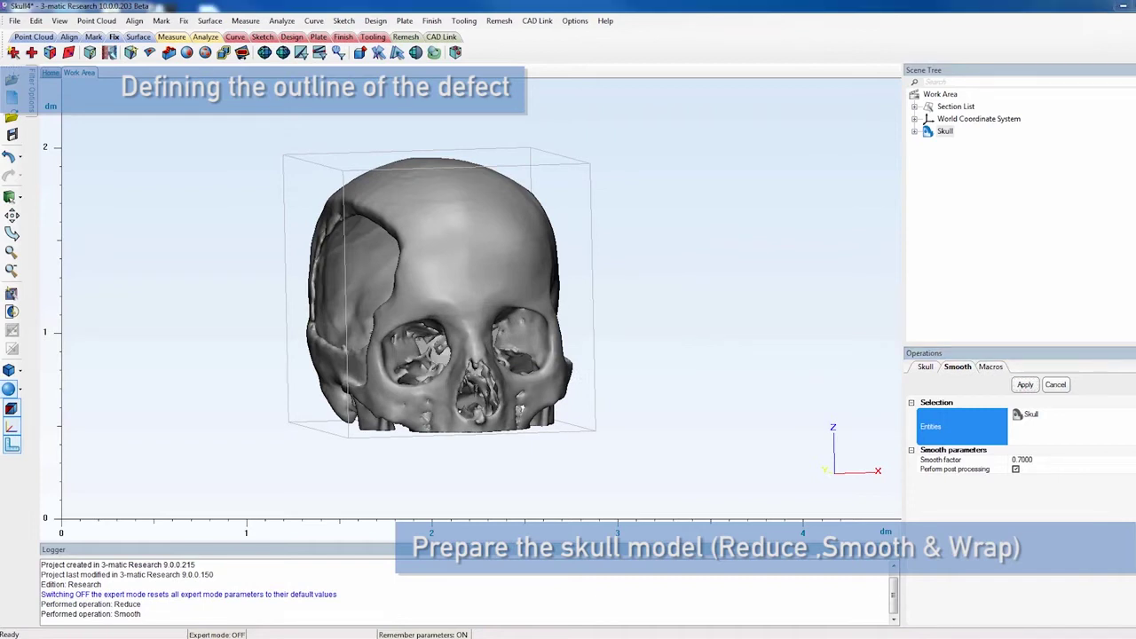
# Wrap the Skull into a new closed Skull_wrapped model.
pyautogui.click(288, 37)
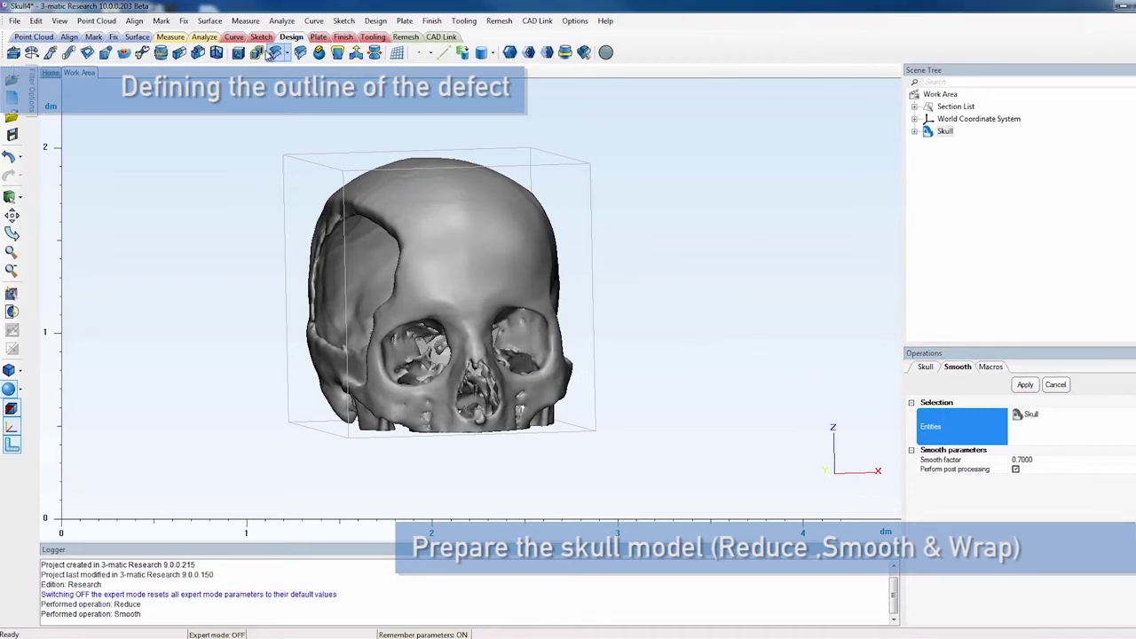
pyautogui.click(258, 53)
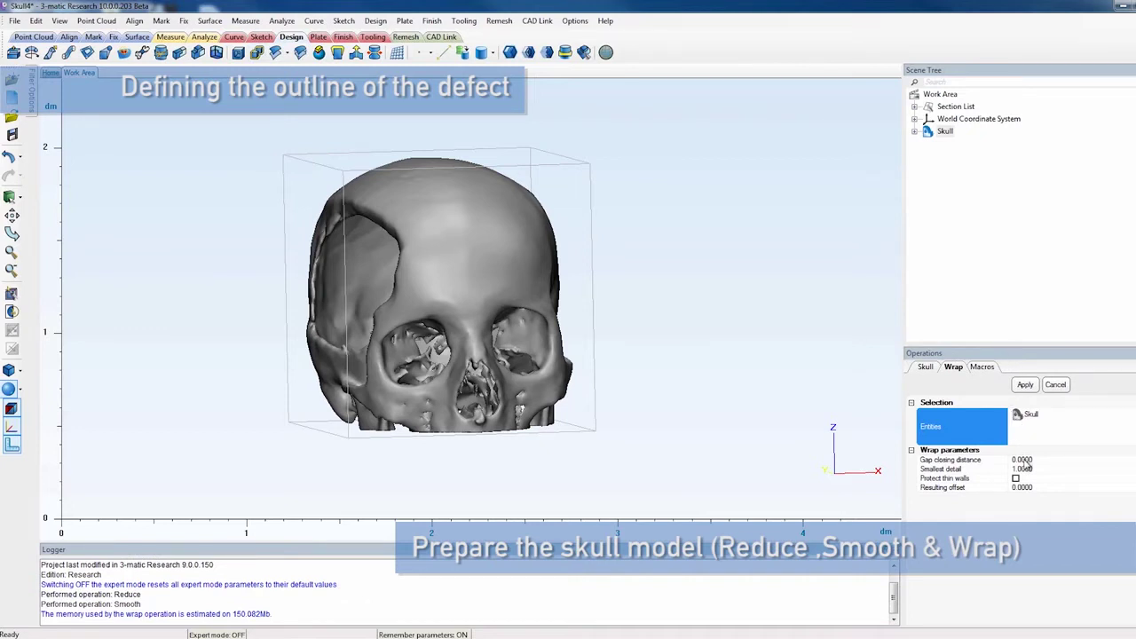
pyautogui.click(1025, 384)
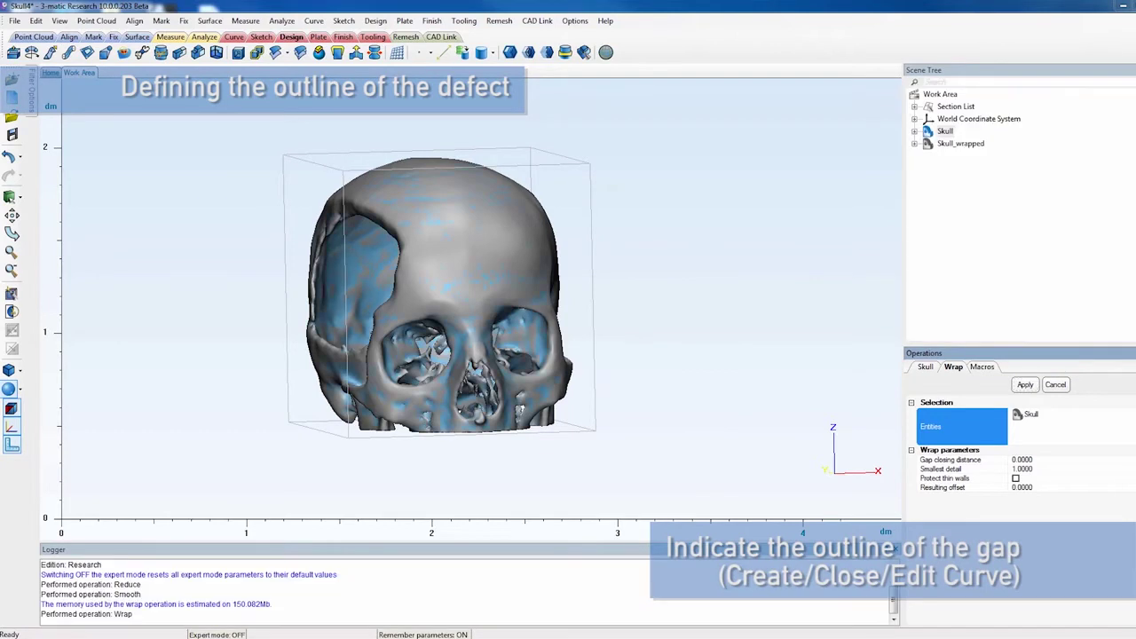
# Hide the original Skull and orbit to face the defect on Skull_wrapped.
pyautogui.click(1056, 385)
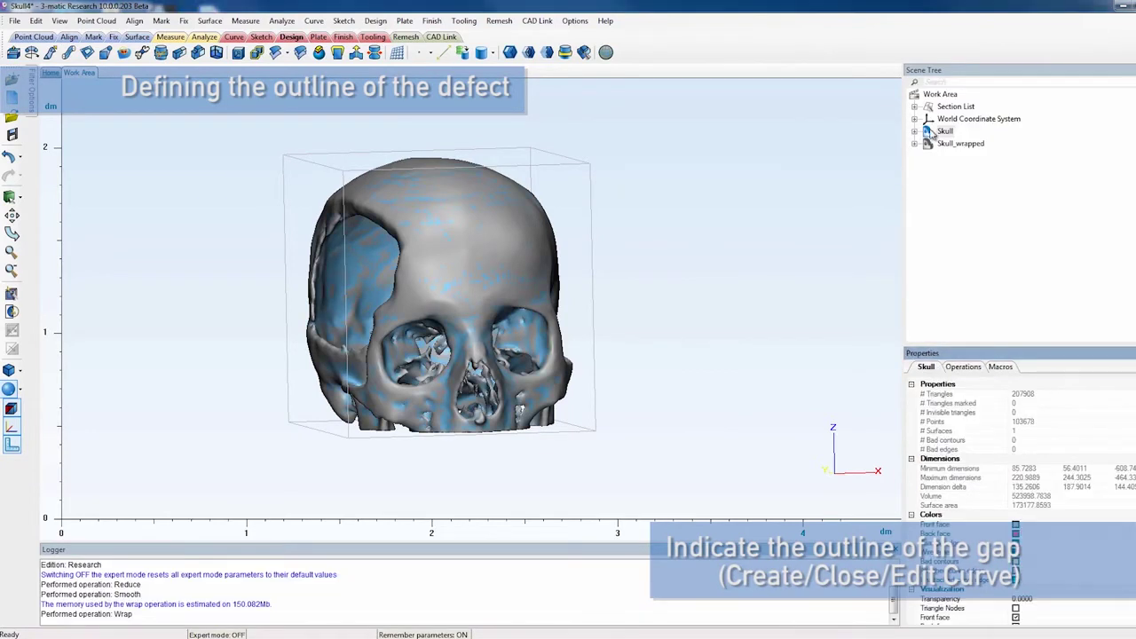
pyautogui.rightClick(940, 132)
pyautogui.click(969, 176)
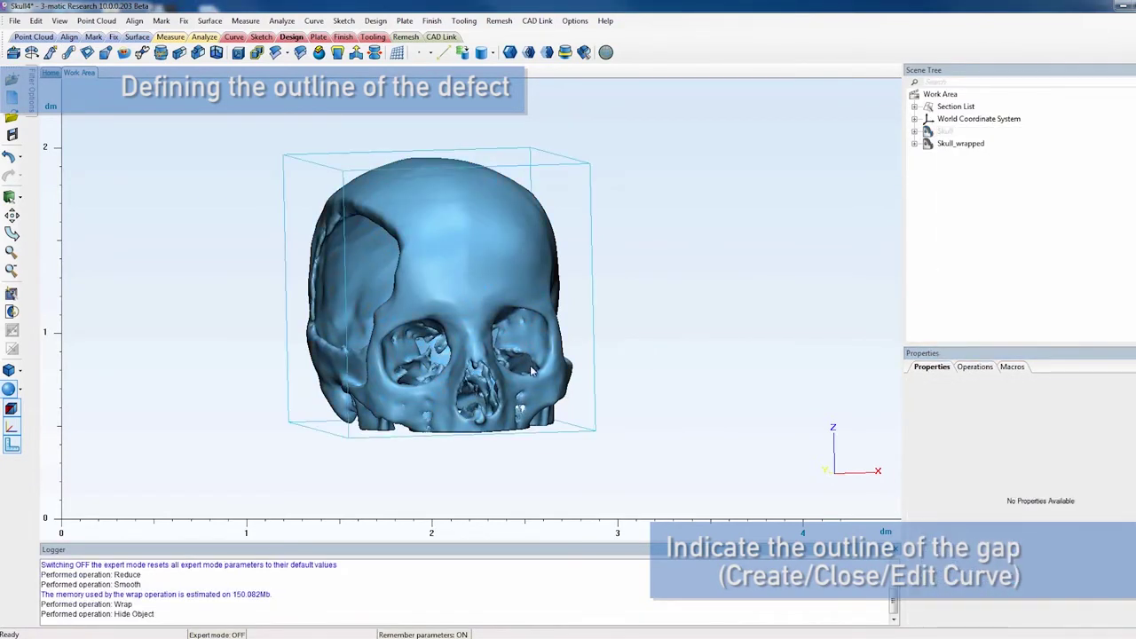
pyautogui.moveTo(675, 355); pyautogui.dragTo(412, 249, button='right')
pyautogui.scroll(3, 412, 250)
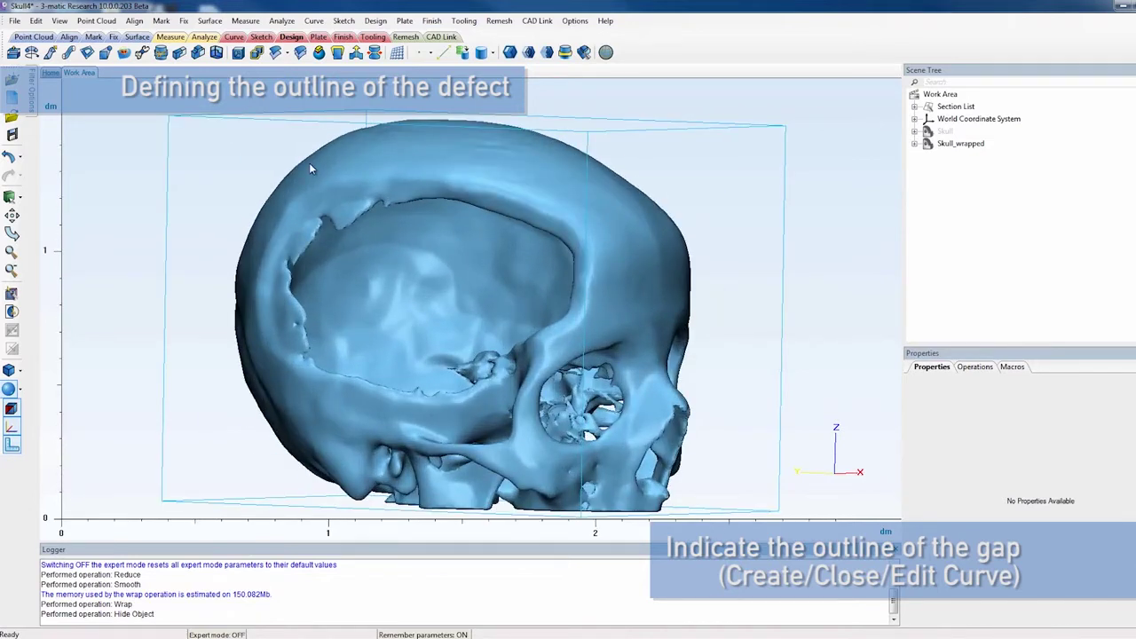
# Start Create Curve with the Smooth curve method, attract and attach enabled.
pyautogui.click(233, 37)
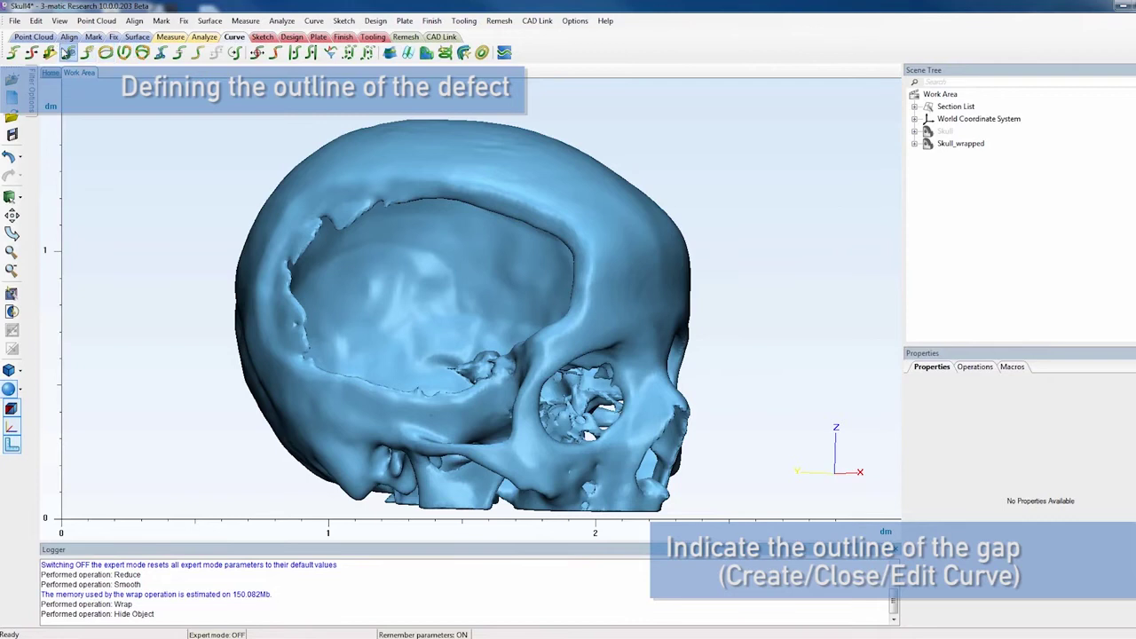
pyautogui.click(13, 54)
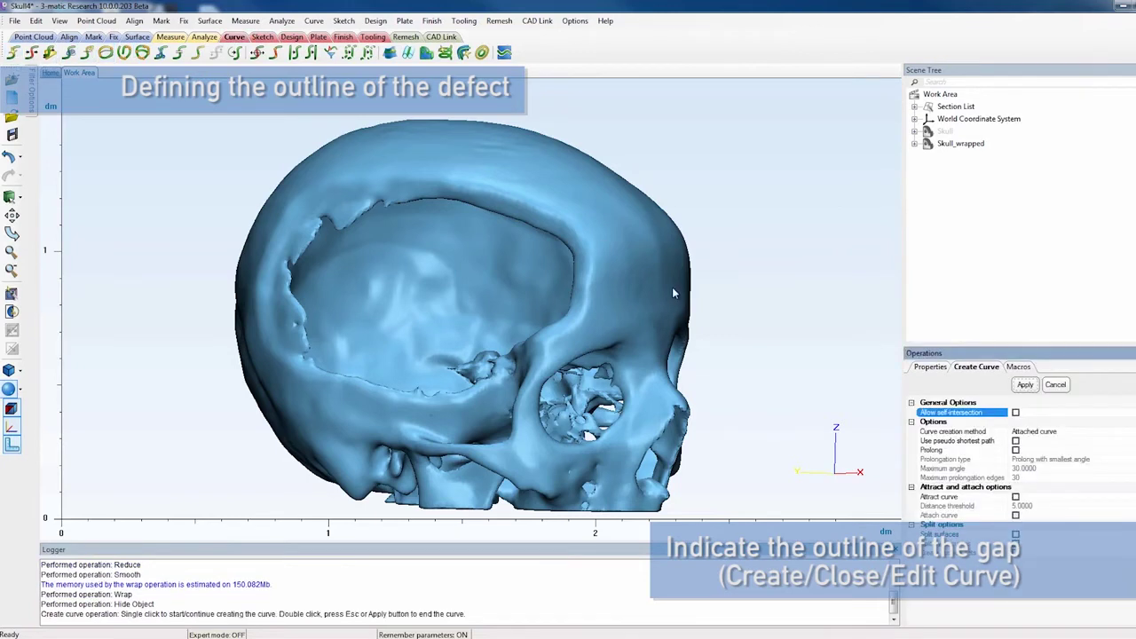
pyautogui.click(1027, 434)
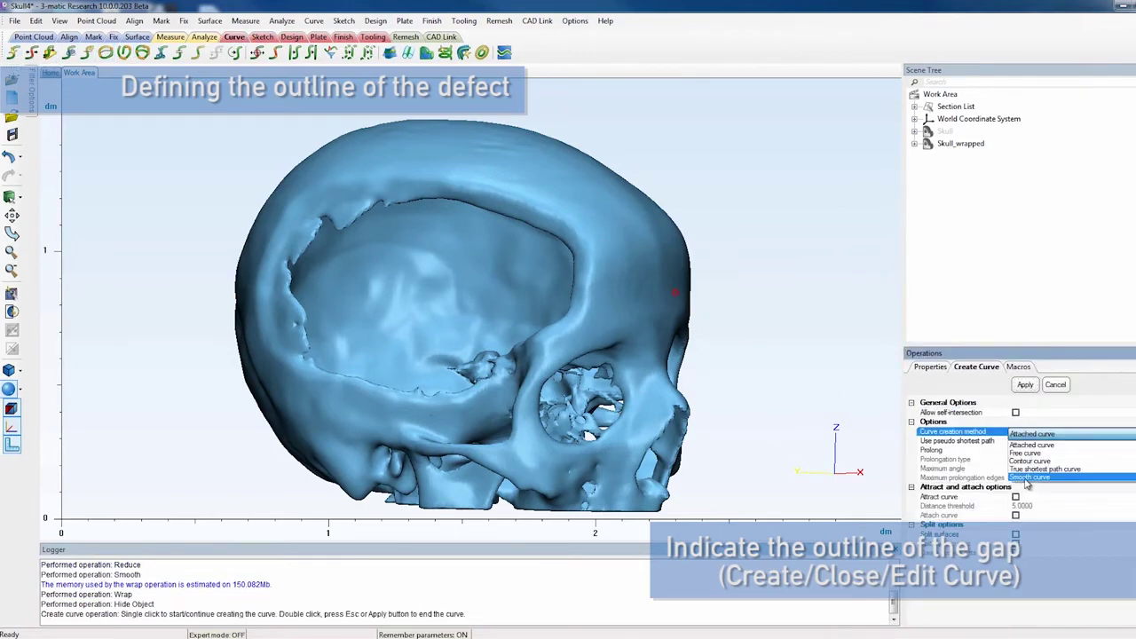
pyautogui.click(1025, 480)
pyautogui.click(1016, 451)
pyautogui.click(1016, 469)
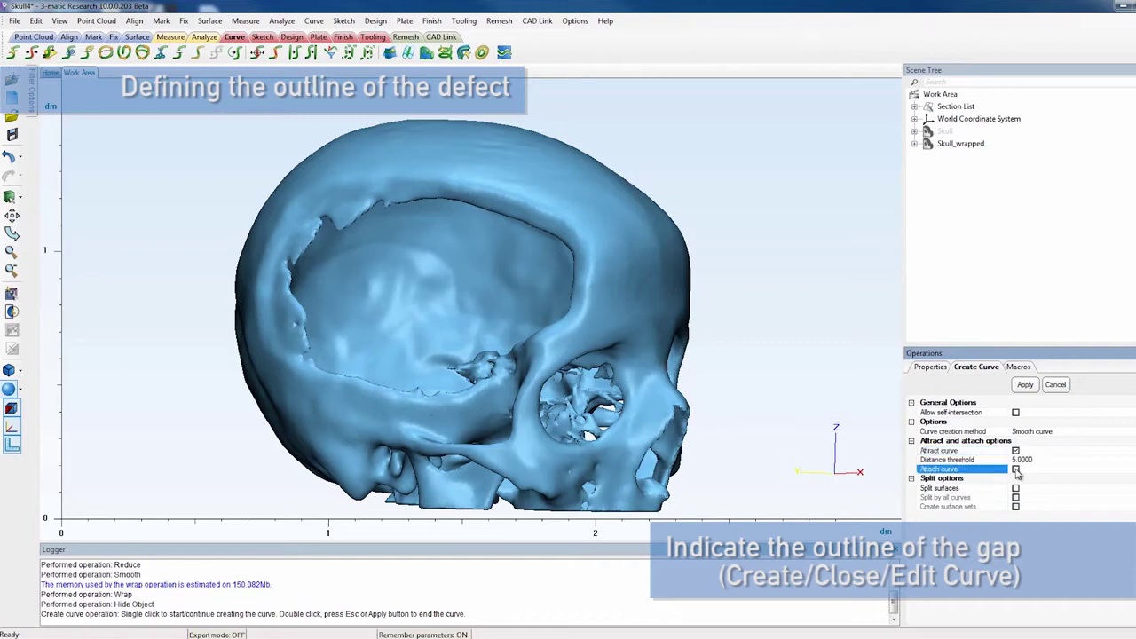
# Trace the curve along the defect's upper rim and down its back edge.
pyautogui.click(380, 176)
pyautogui.click(434, 181)
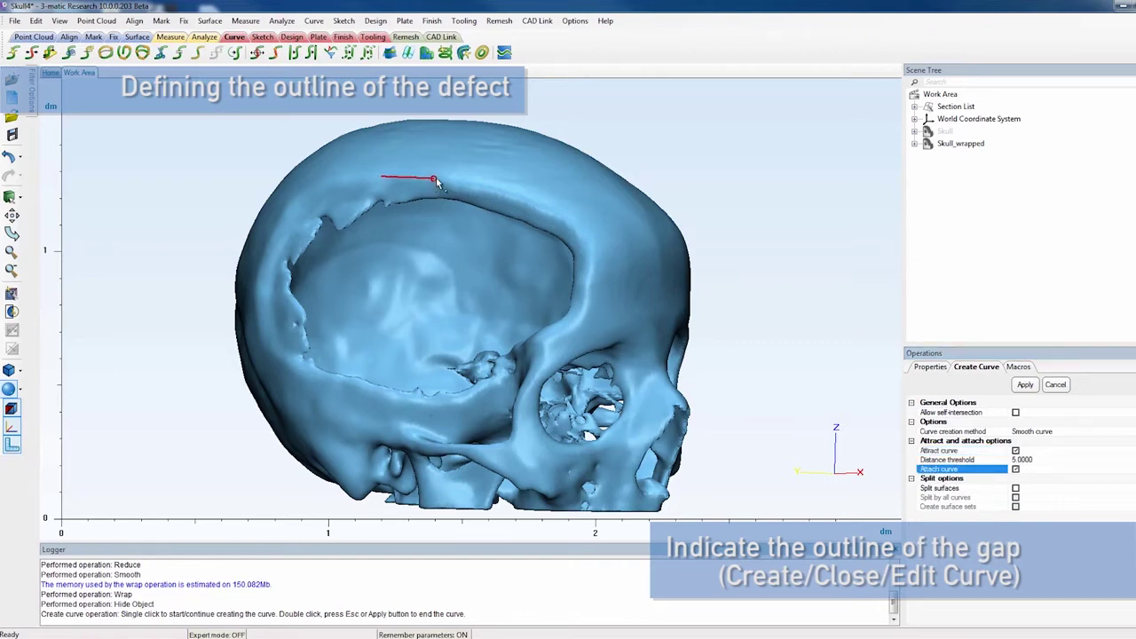
pyautogui.click(490, 191)
pyautogui.click(543, 207)
pyautogui.click(583, 232)
pyautogui.click(590, 259)
pyautogui.click(552, 341)
pyautogui.click(537, 356)
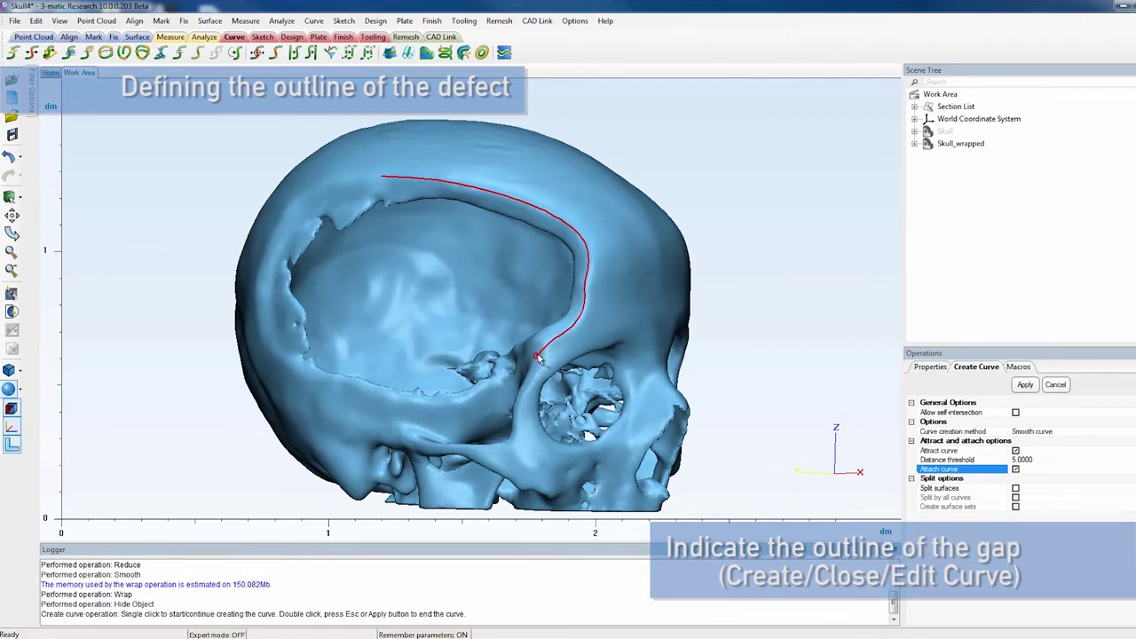
# Continue the curve along the lower and front edges back to the start, closing it.
pyautogui.click(512, 384)
pyautogui.click(488, 397)
pyautogui.click(340, 405)
pyautogui.click(273, 353)
pyautogui.click(285, 211)
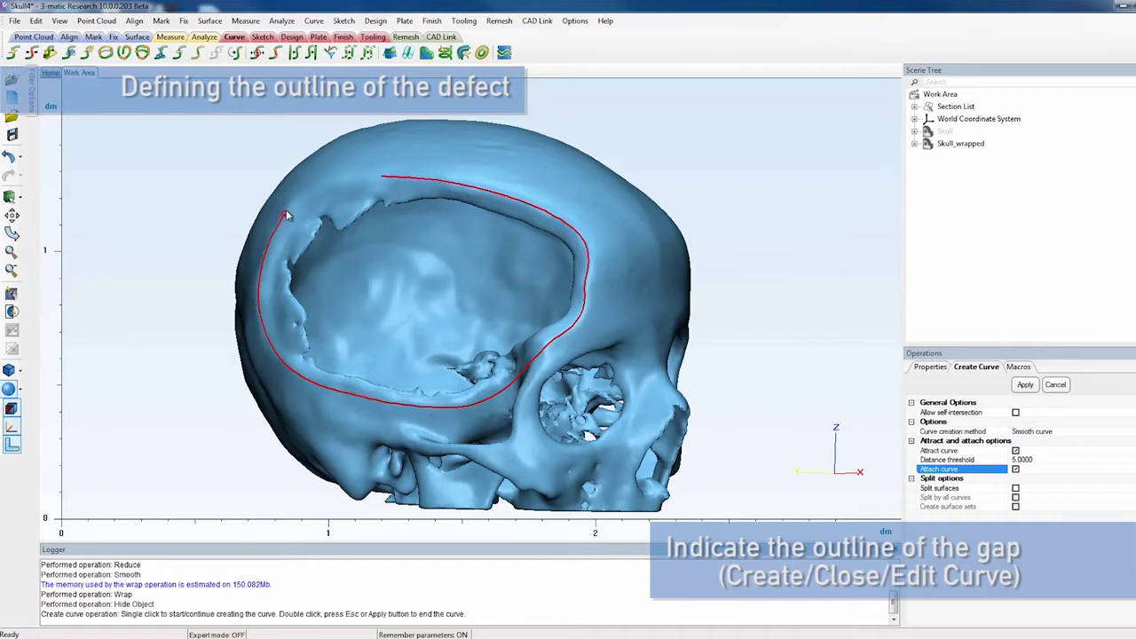
pyautogui.click(354, 177)
pyautogui.click(371, 177)
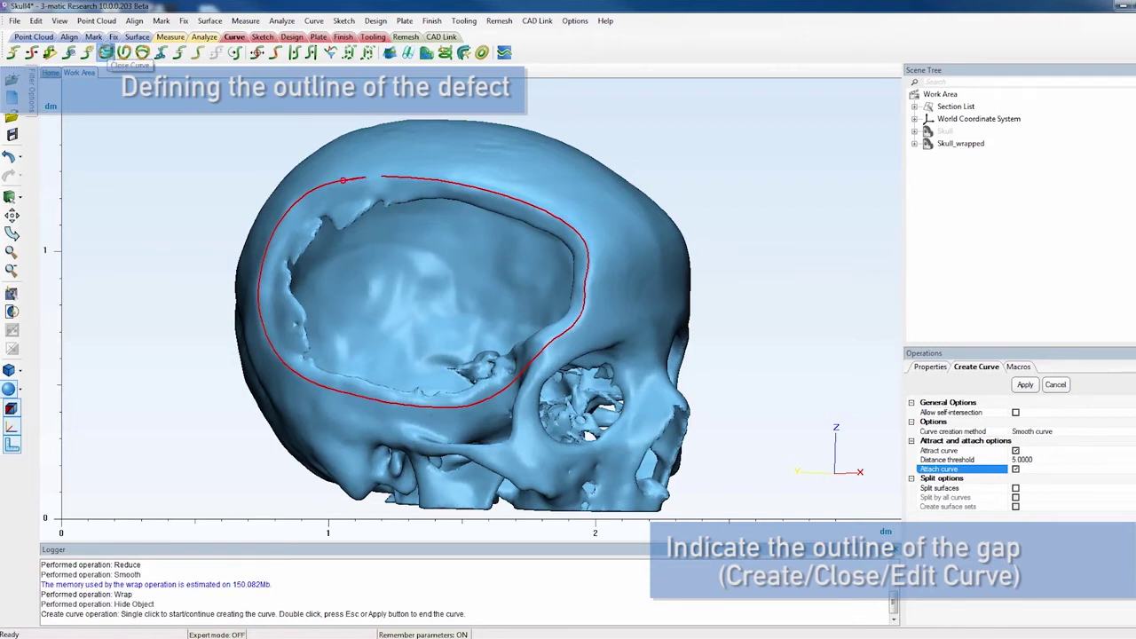
pyautogui.click(105, 52)
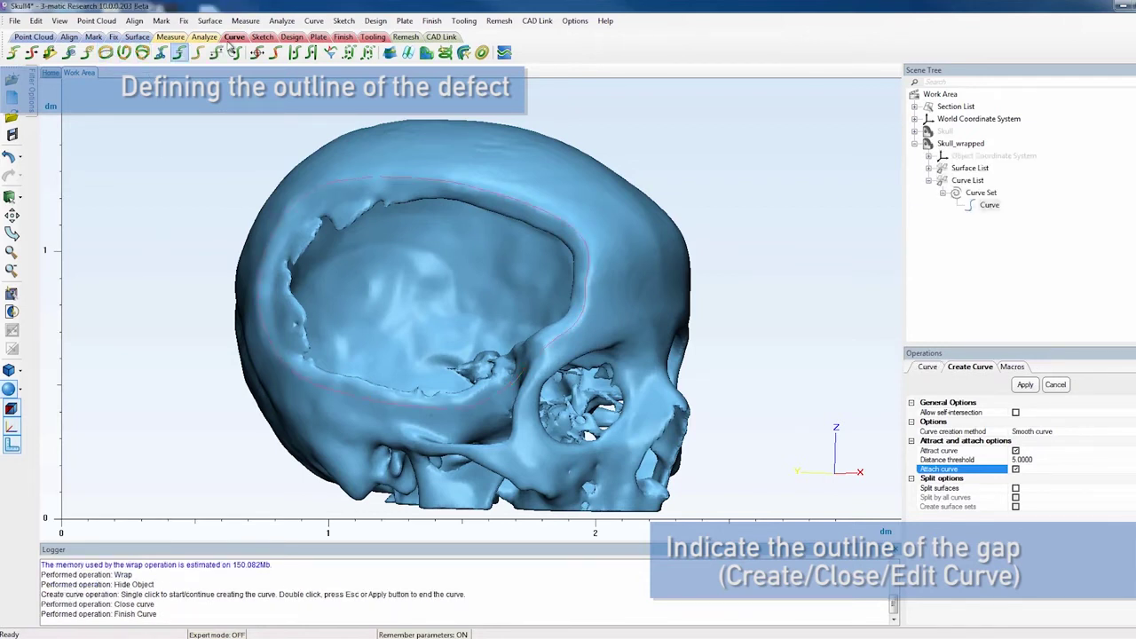
# Run a Curvature Analysis on Skull_wrapped.
pyautogui.click(205, 36)
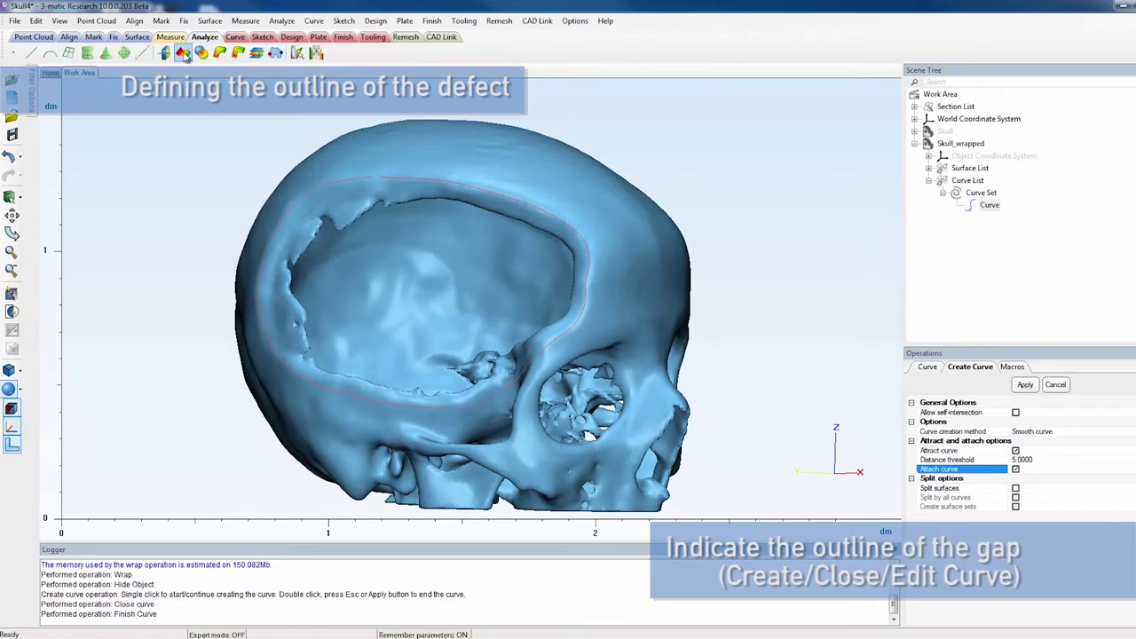
pyautogui.click(183, 54)
pyautogui.click(962, 144)
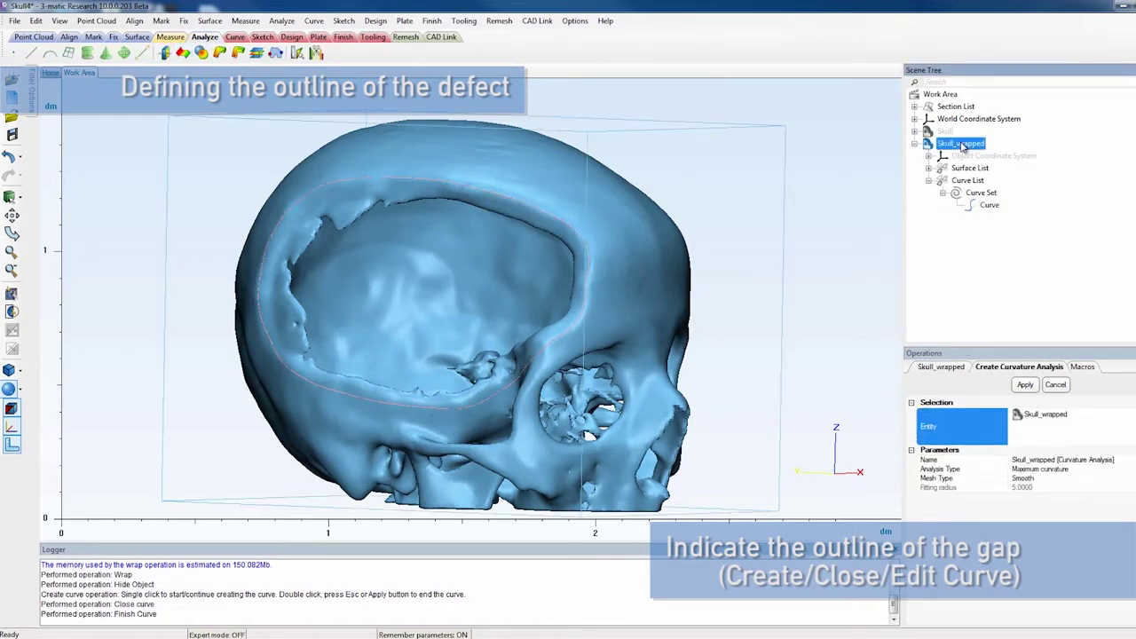
pyautogui.click(1026, 384)
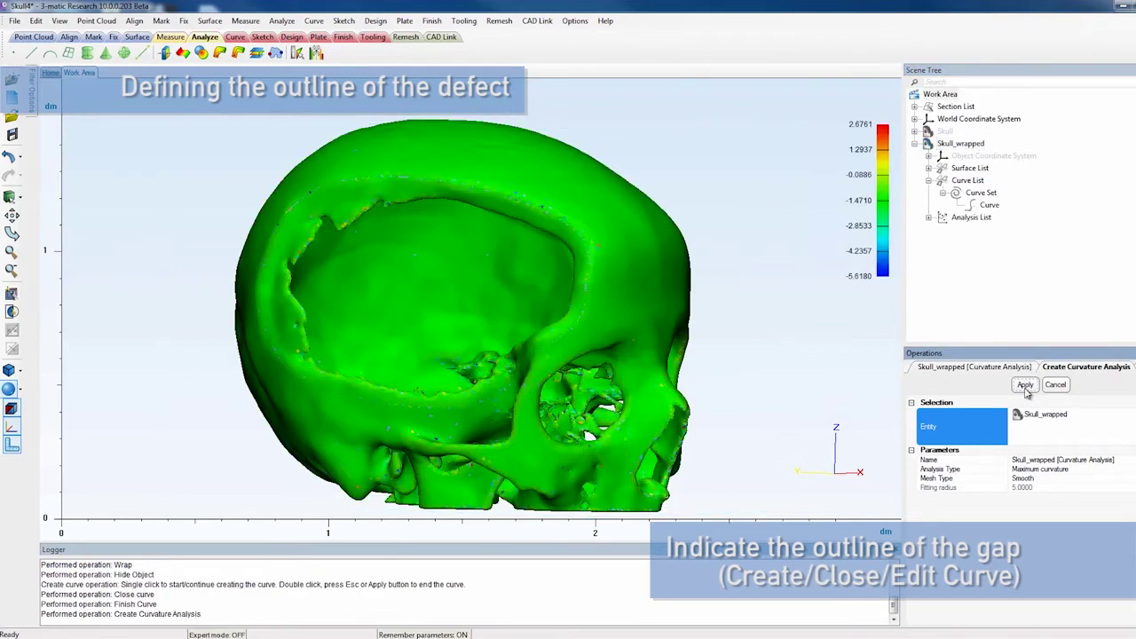
# Narrow the curvature analysis histogram range to -0.5 through 0.25.
pyautogui.click(929, 218)
pyautogui.click(995, 233)
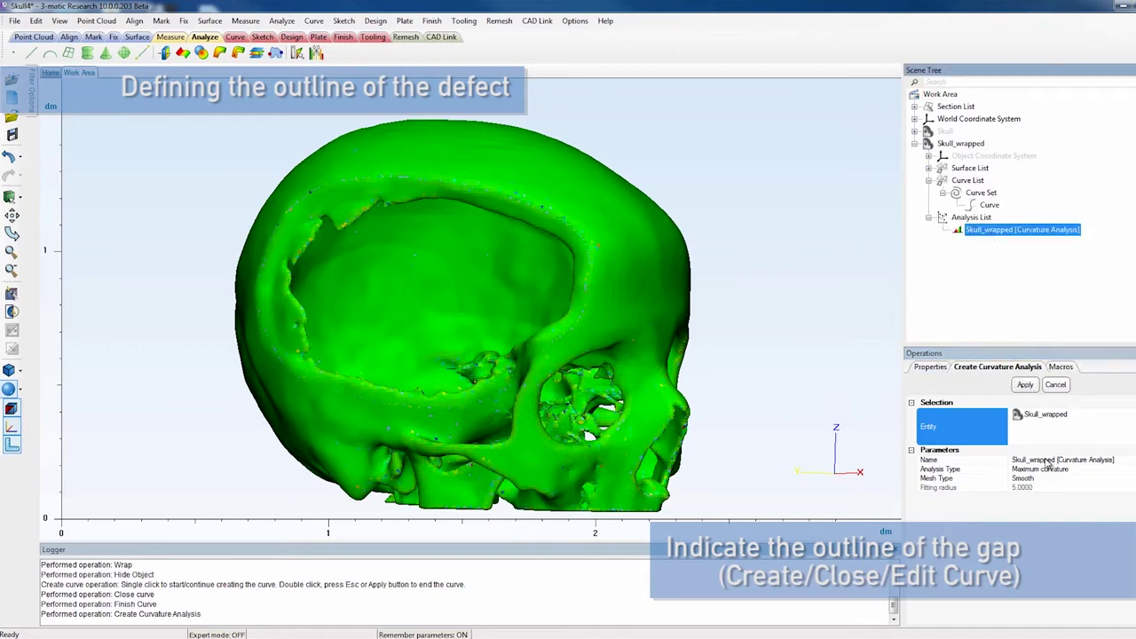
pyautogui.click(1004, 368)
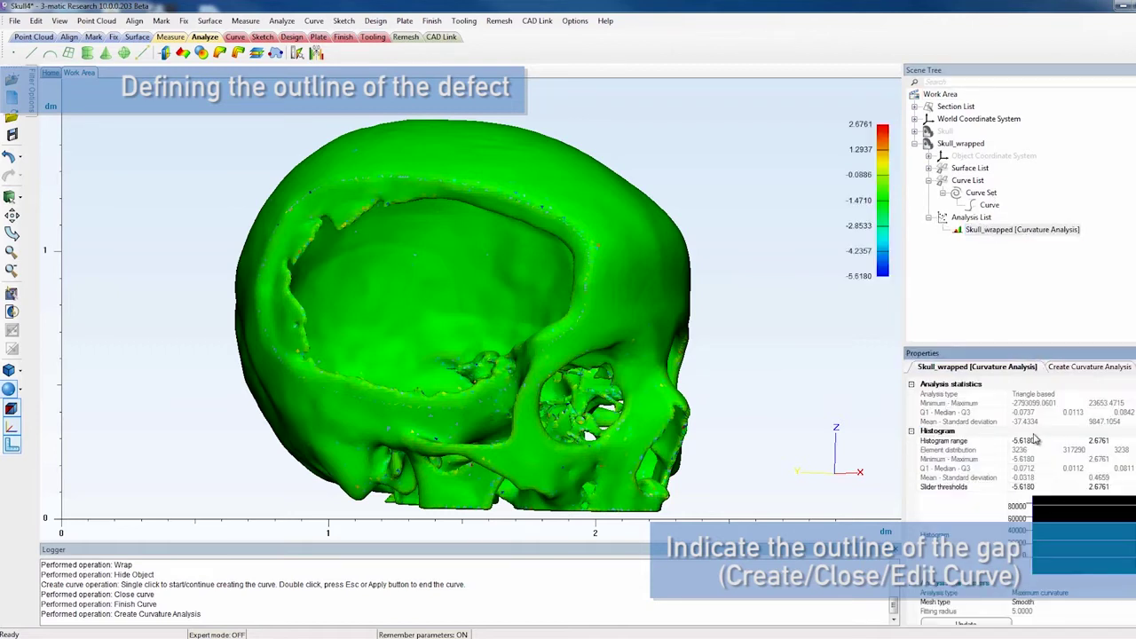
pyautogui.click(1023, 442)
pyautogui.write('-0')
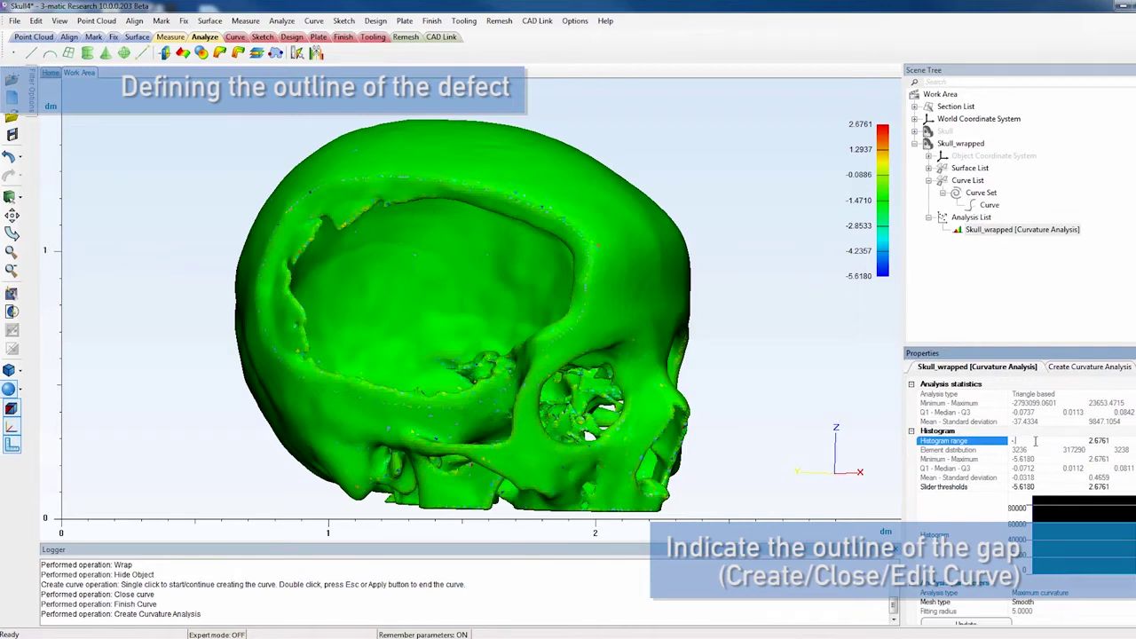
pyautogui.write('.5')
pyautogui.click(1106, 442)
pyautogui.write('.25')
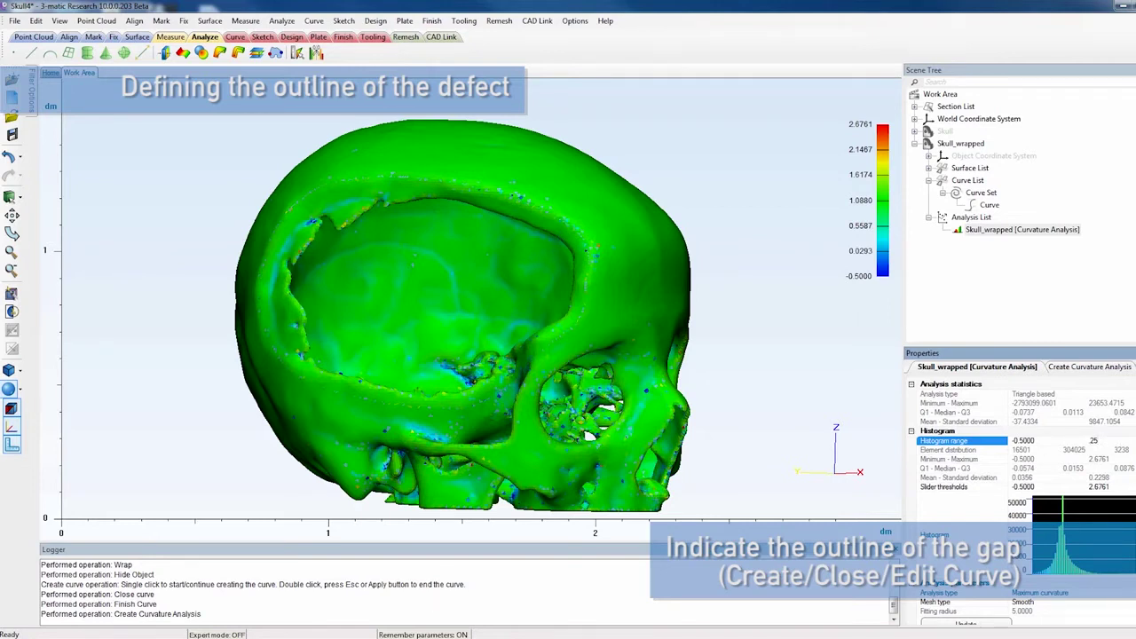
pyautogui.click(963, 421)
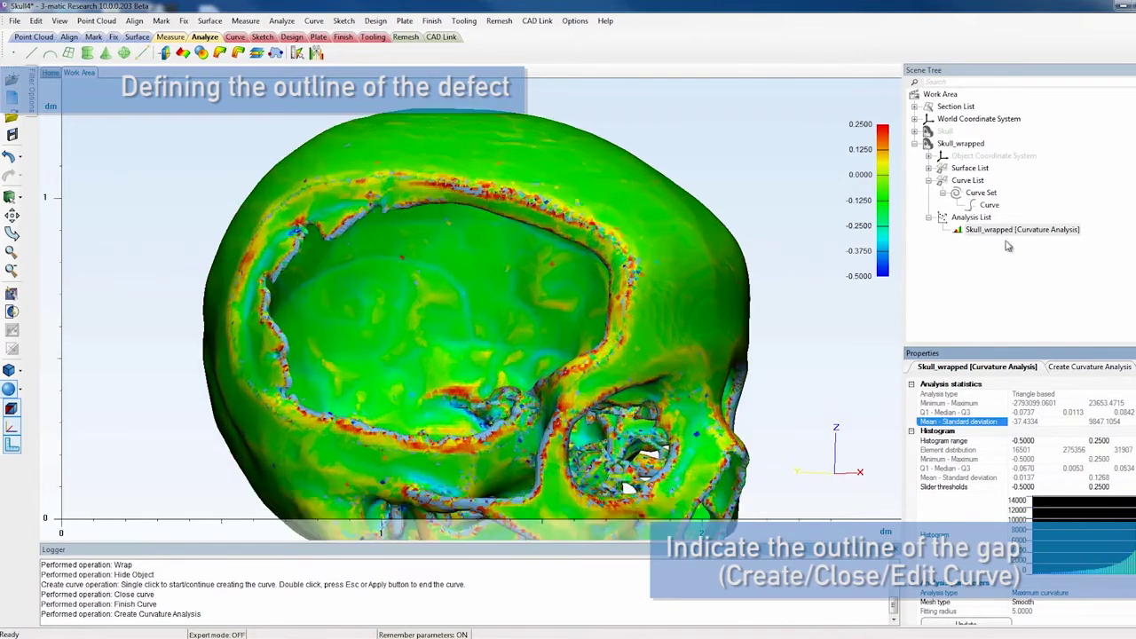
pyautogui.click(988, 206)
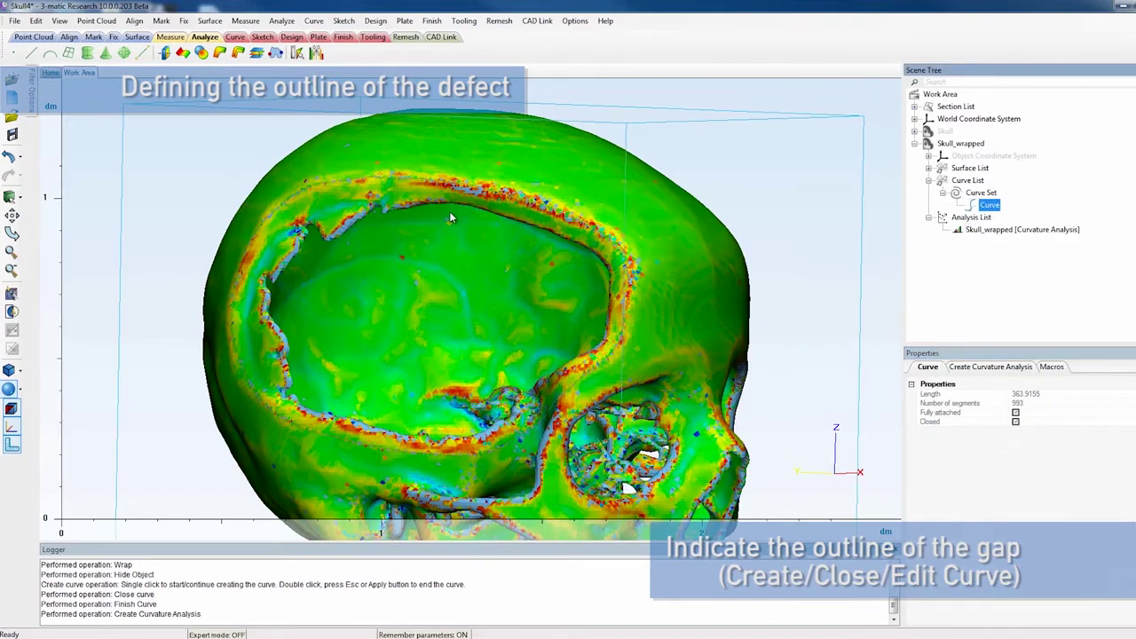
# Start Edit Curve with an influence distance of 35.
pyautogui.scroll(1, 449, 212)
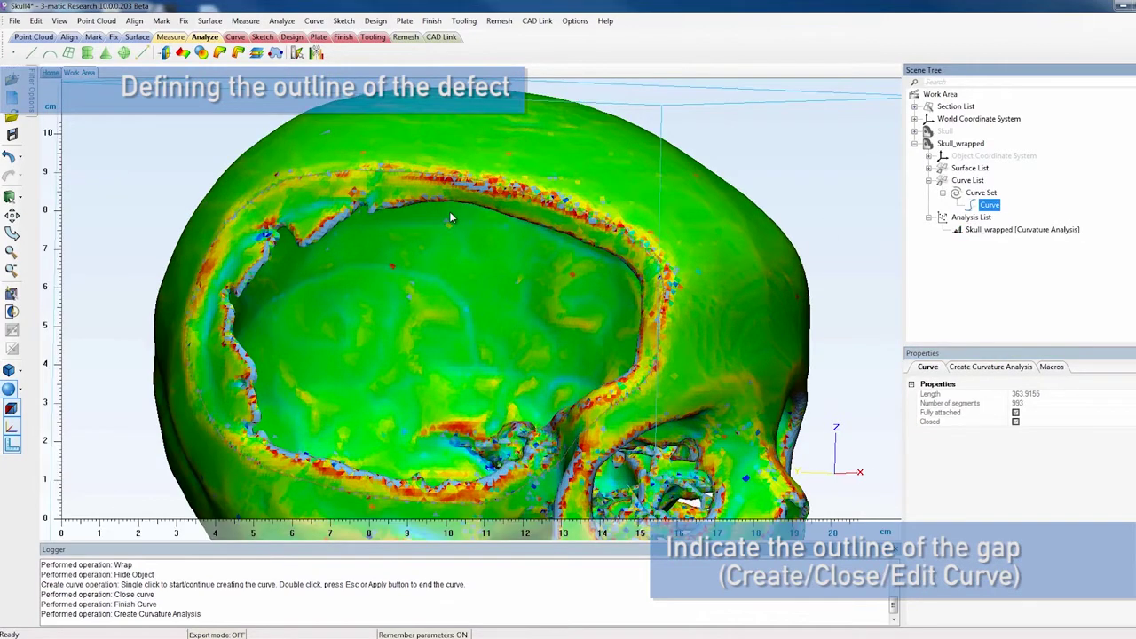
pyautogui.click(234, 37)
pyautogui.click(31, 52)
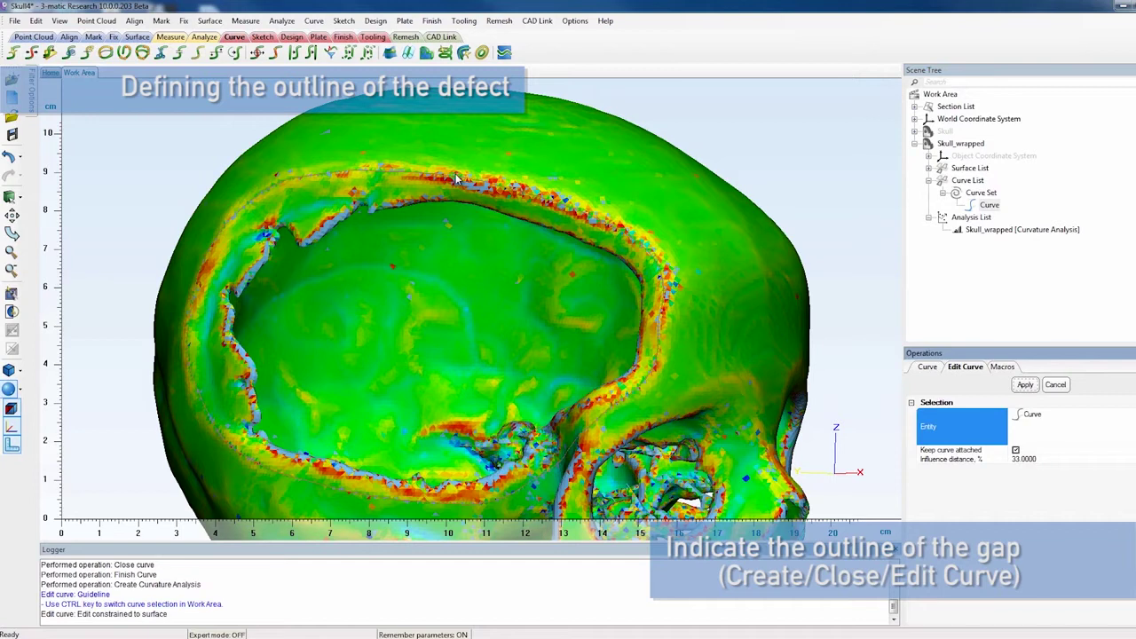
pyautogui.click(1029, 459)
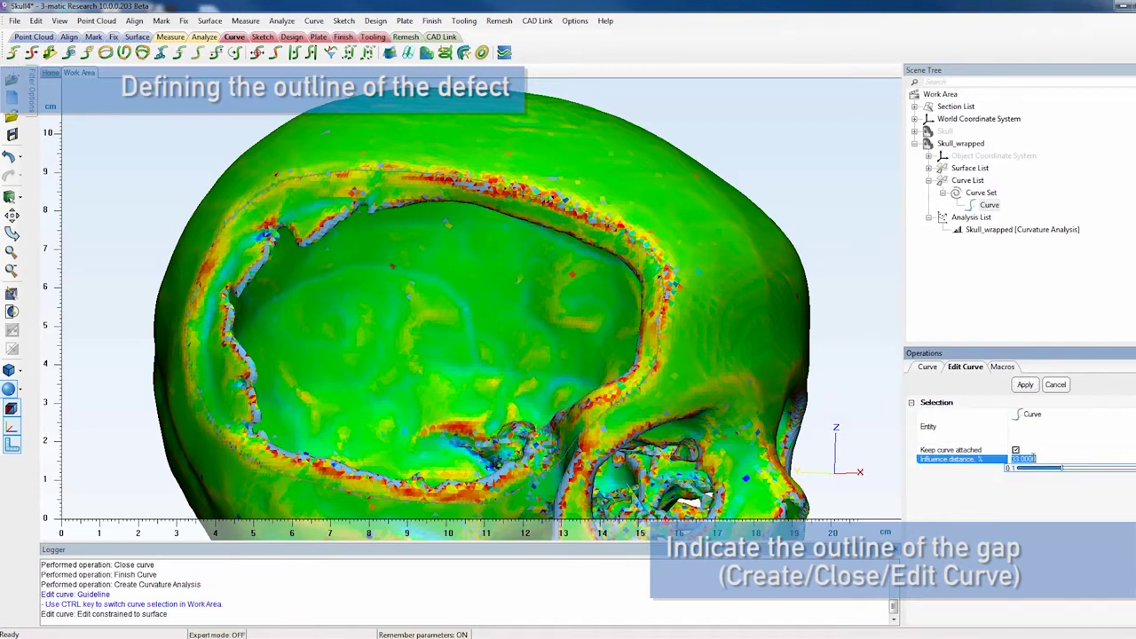
pyautogui.write('35')
pyautogui.press('Return')
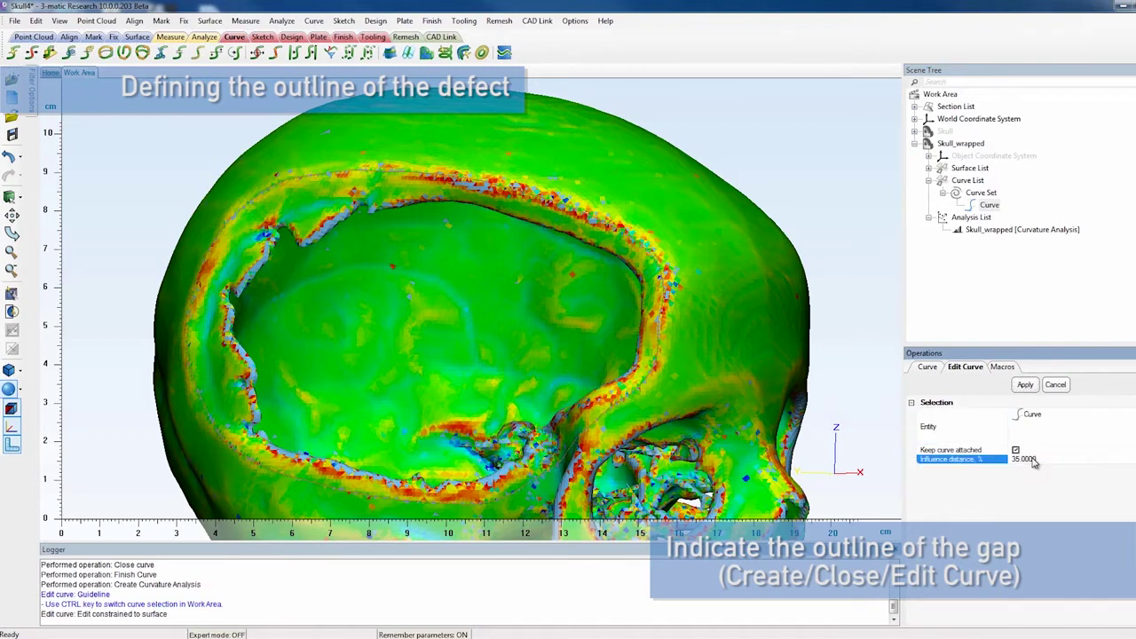
# Drag three sections of the outline onto the defect rim, applying each, then finish.
pyautogui.click(475, 183)
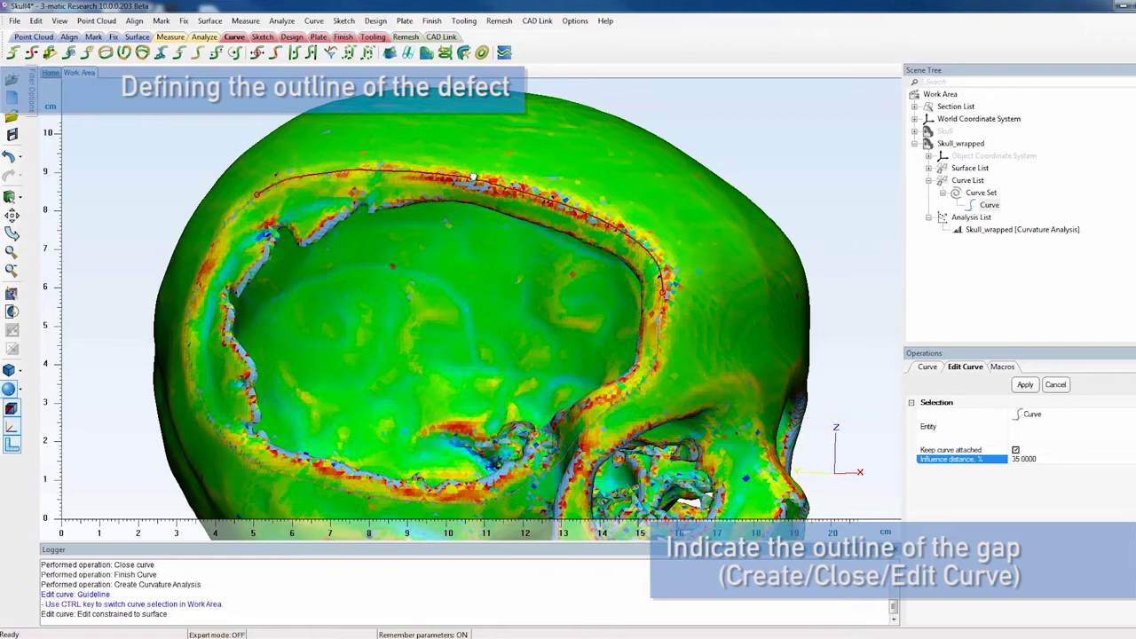
pyautogui.moveTo(475, 169); pyautogui.dragTo(471, 171)
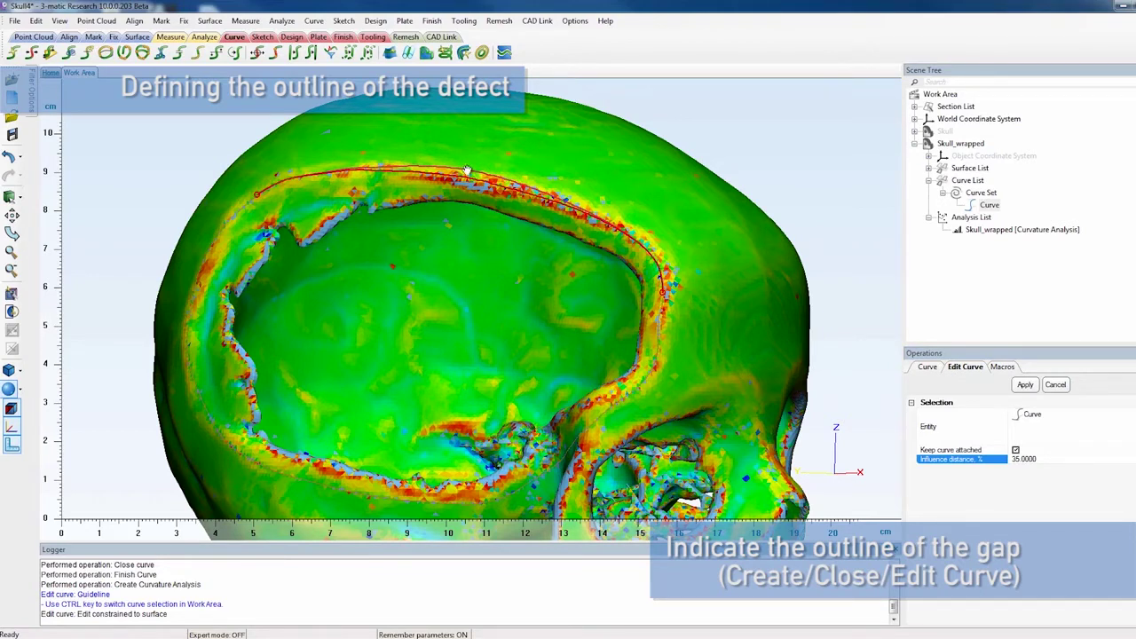
pyautogui.click(1026, 384)
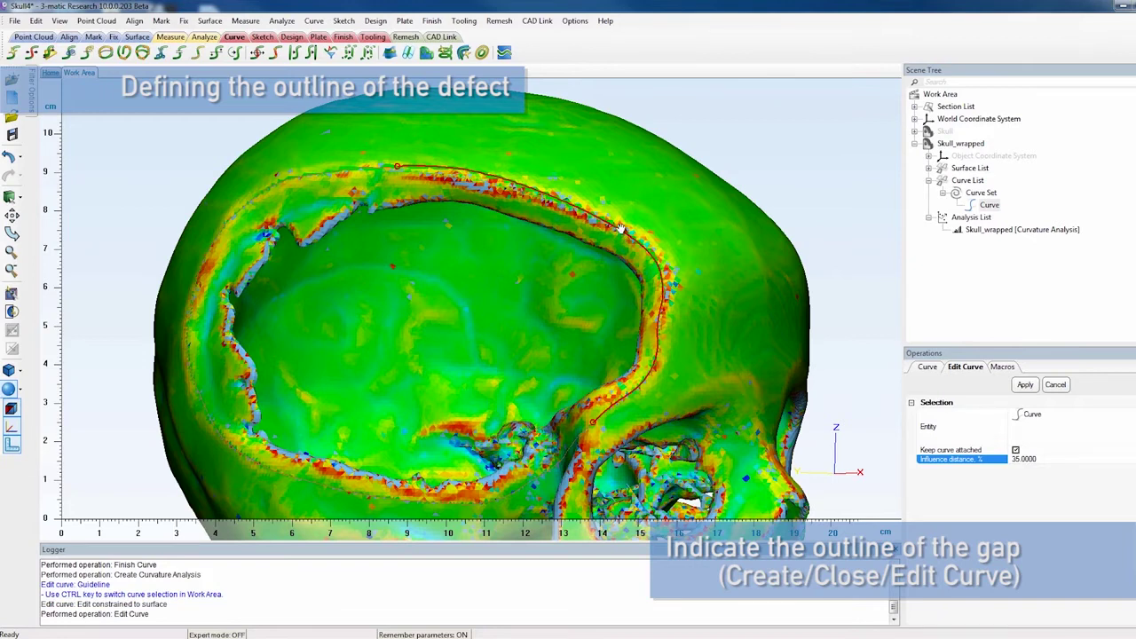
pyautogui.moveTo(627, 222); pyautogui.dragTo(624, 224)
pyautogui.click(1026, 384)
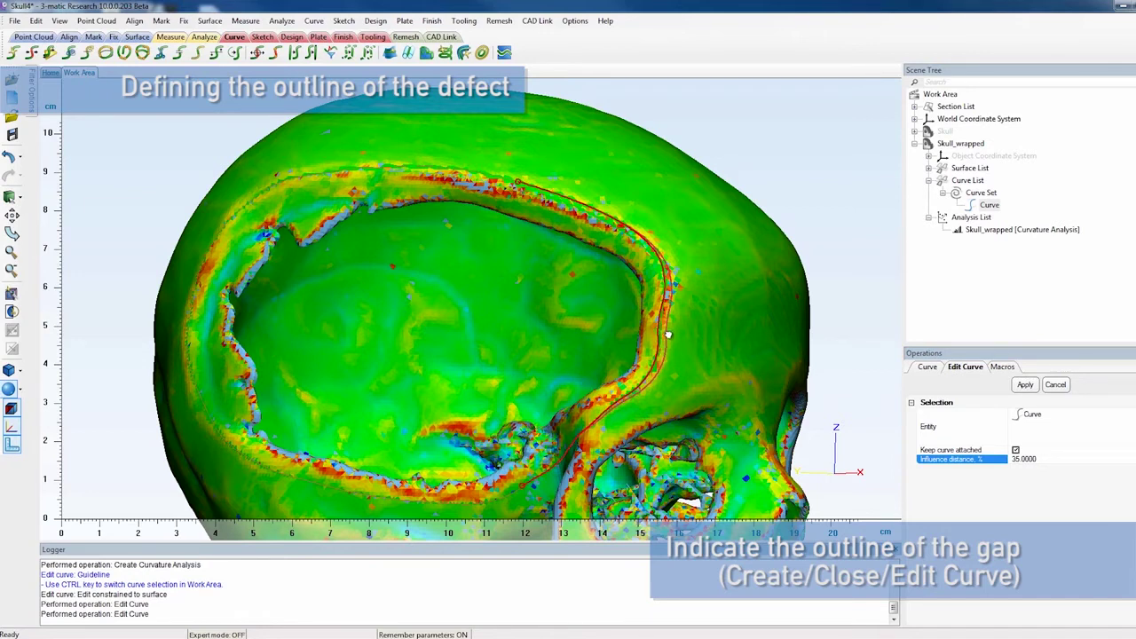
pyautogui.moveTo(669, 335); pyautogui.dragTo(668, 336)
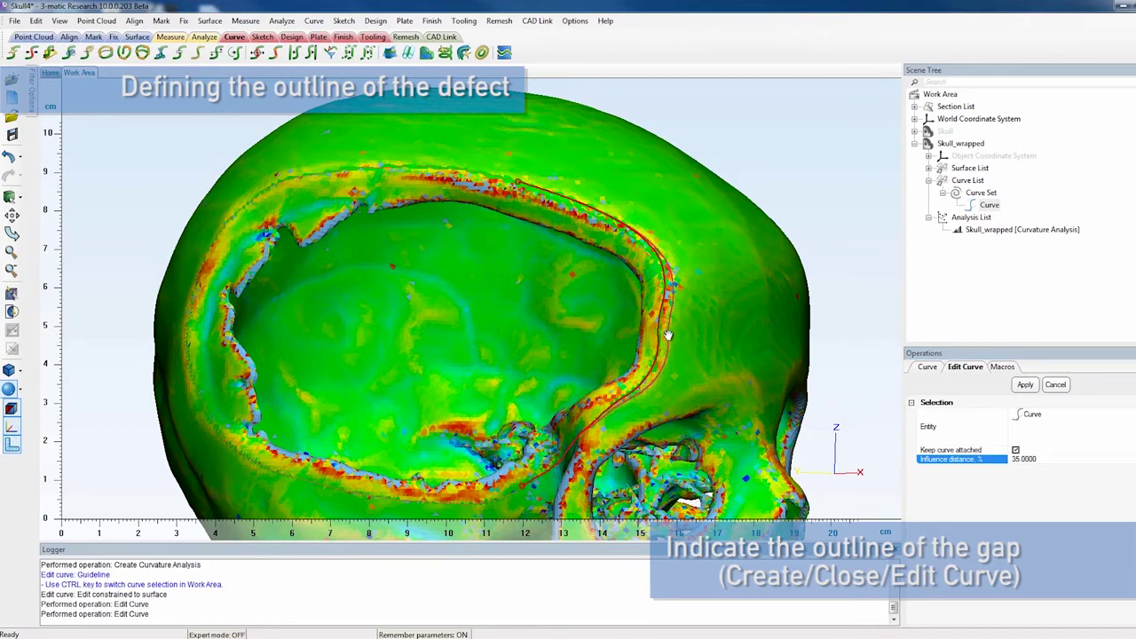
pyautogui.click(1025, 384)
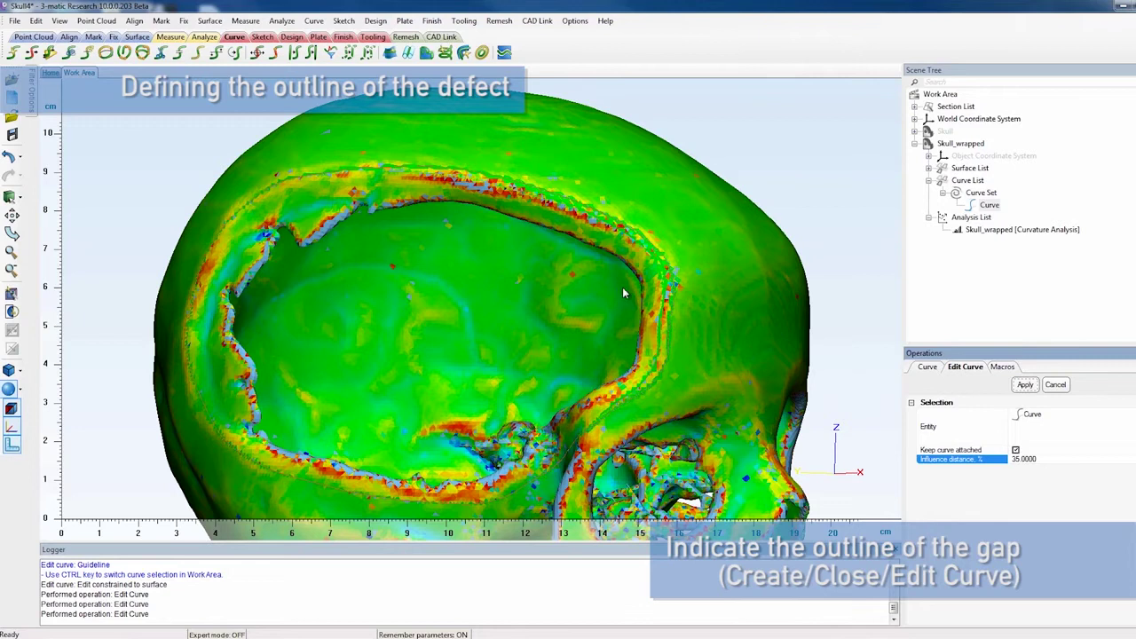
pyautogui.click(1056, 384)
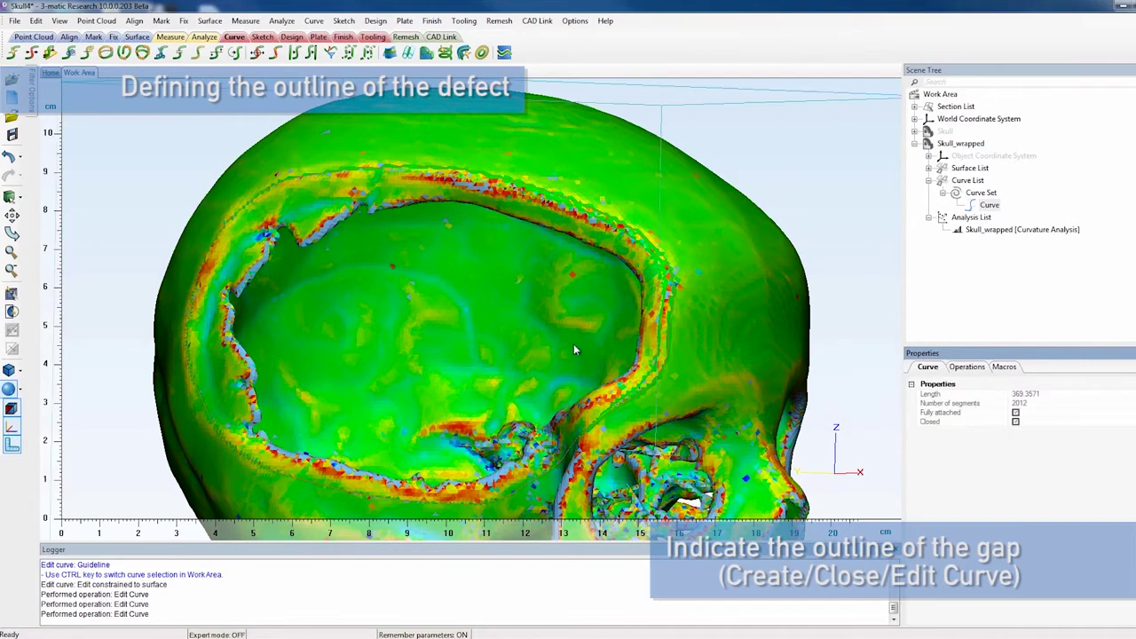
pyautogui.scroll(-2, 574, 344)
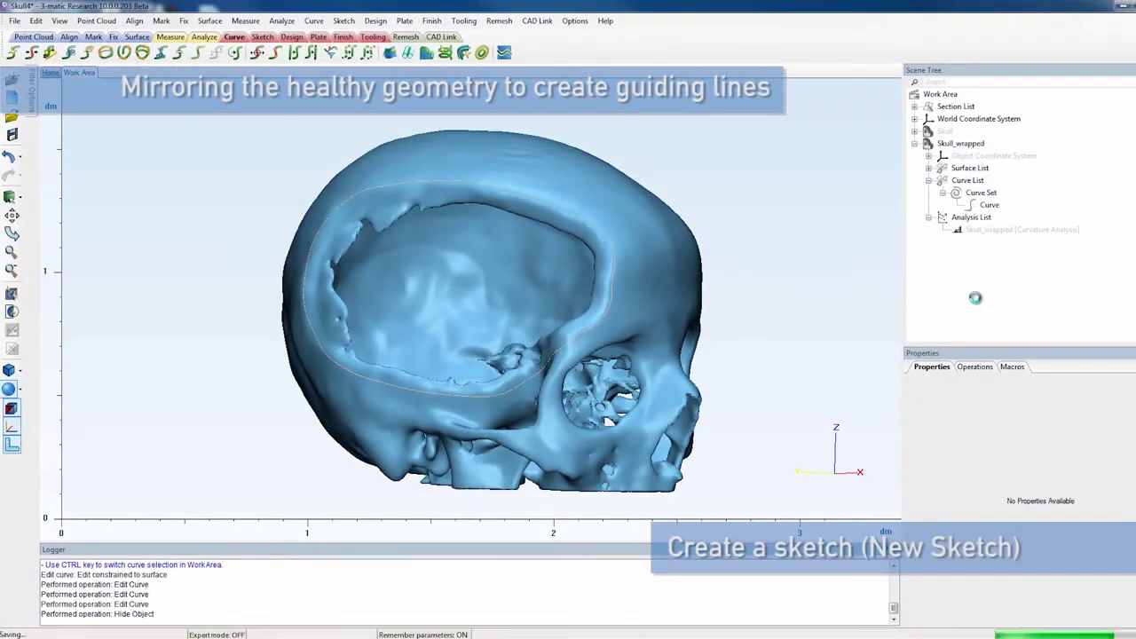
# Start a new sketch using the Midplane method.
pyautogui.click(264, 37)
pyautogui.click(110, 55)
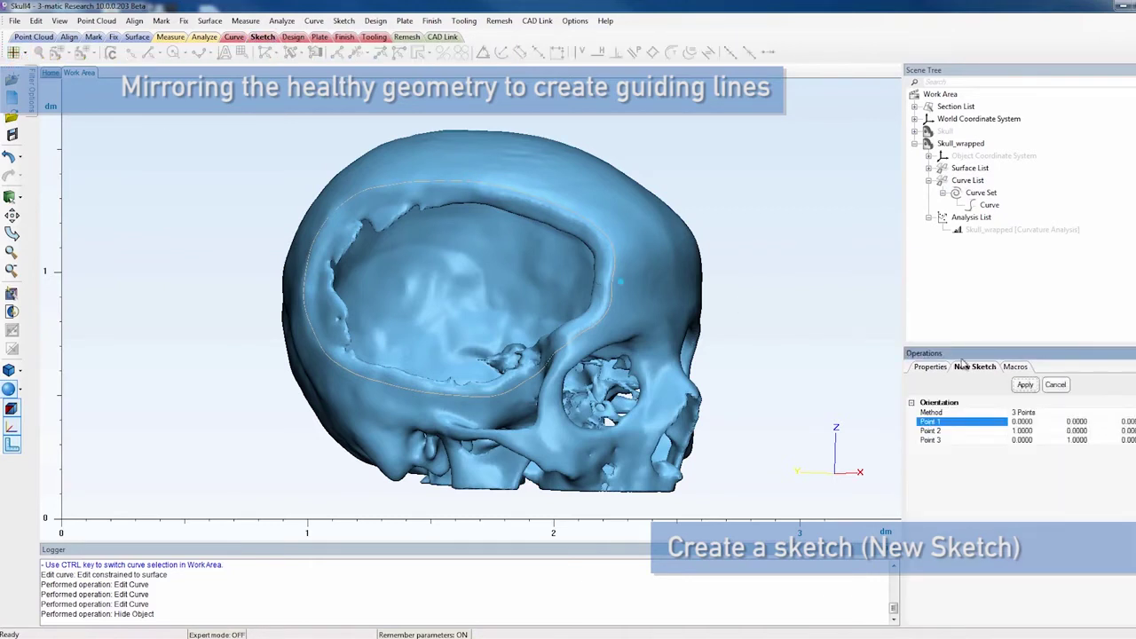
pyautogui.click(1037, 415)
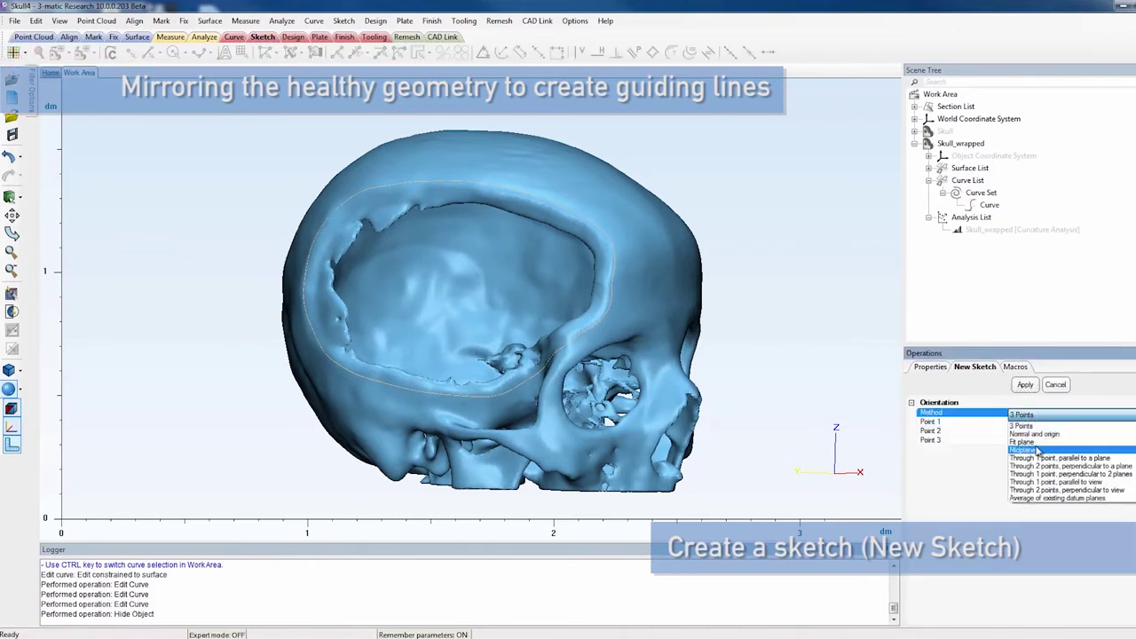
pyautogui.click(1037, 451)
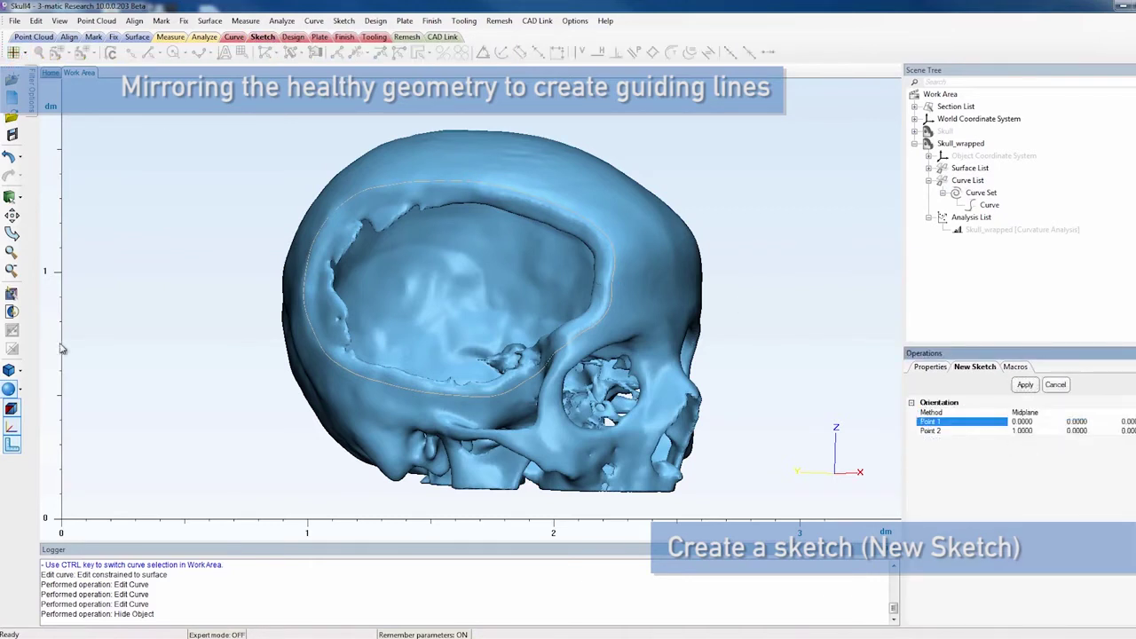
# From the front view, pick two points across the skull to create the midplane sketch.
pyautogui.click(21, 377)
pyautogui.click(71, 435)
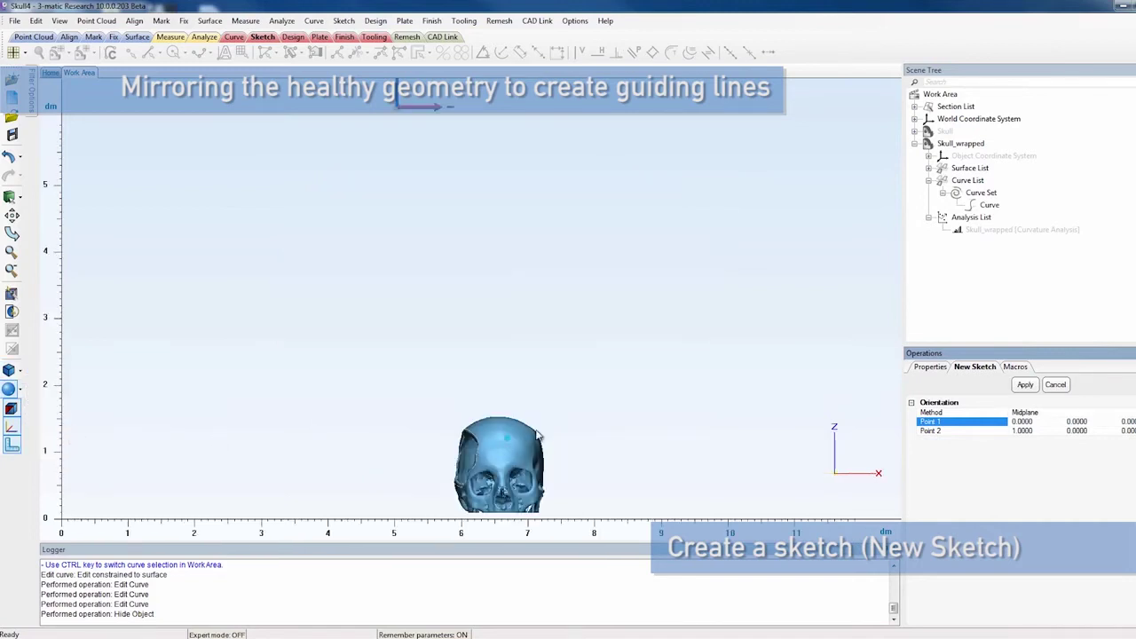
pyautogui.moveTo(510, 491); pyautogui.dragTo(484, 369, button='middle')
pyautogui.scroll(3, 479, 373)
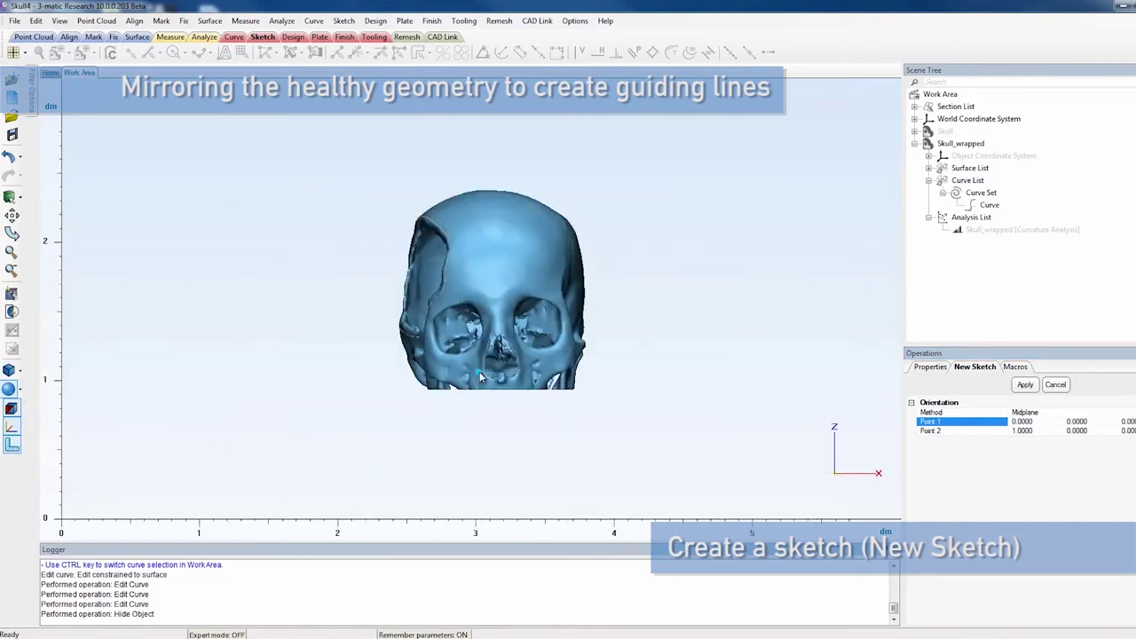
pyautogui.scroll(4, 480, 373)
pyautogui.scroll(-2, 454, 376)
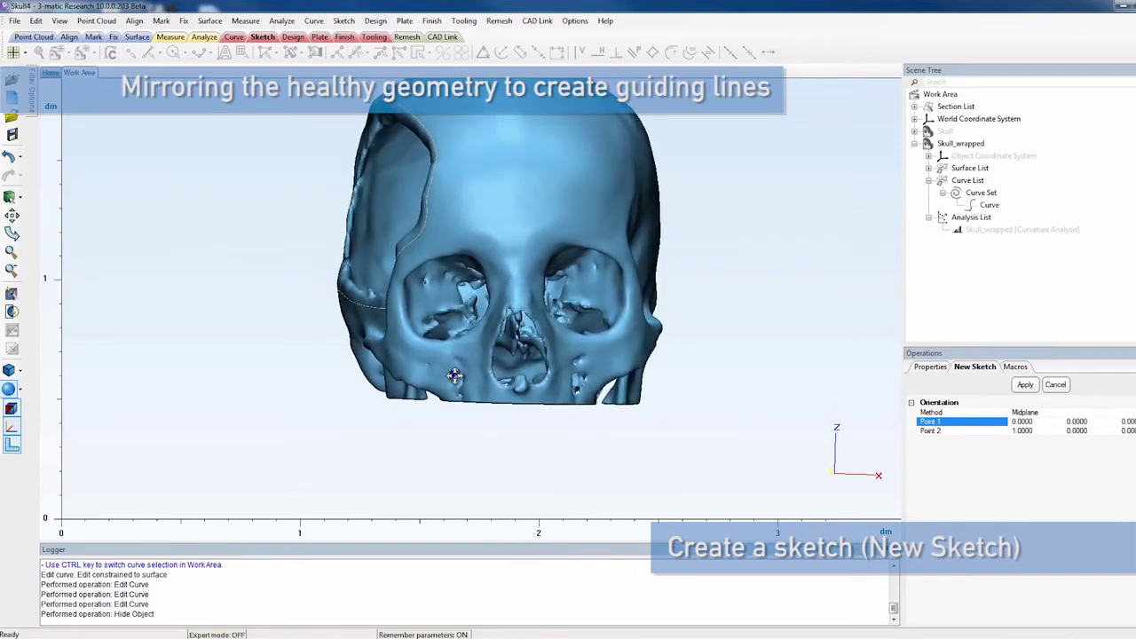
pyautogui.moveTo(454, 376); pyautogui.dragTo(455, 376, button='right')
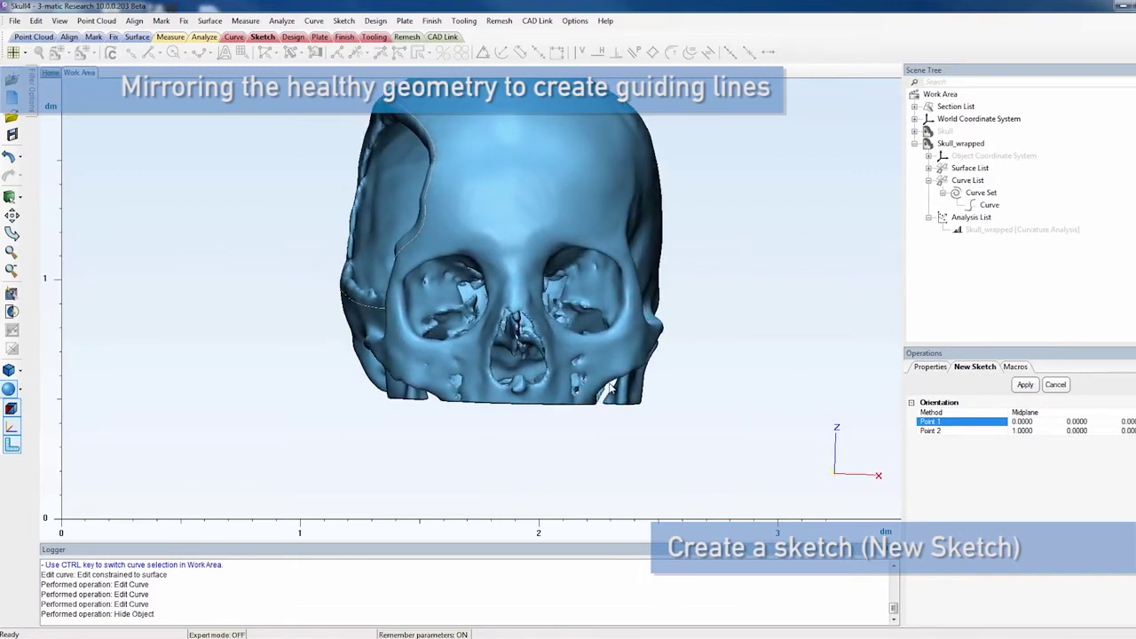
pyautogui.click(537, 399)
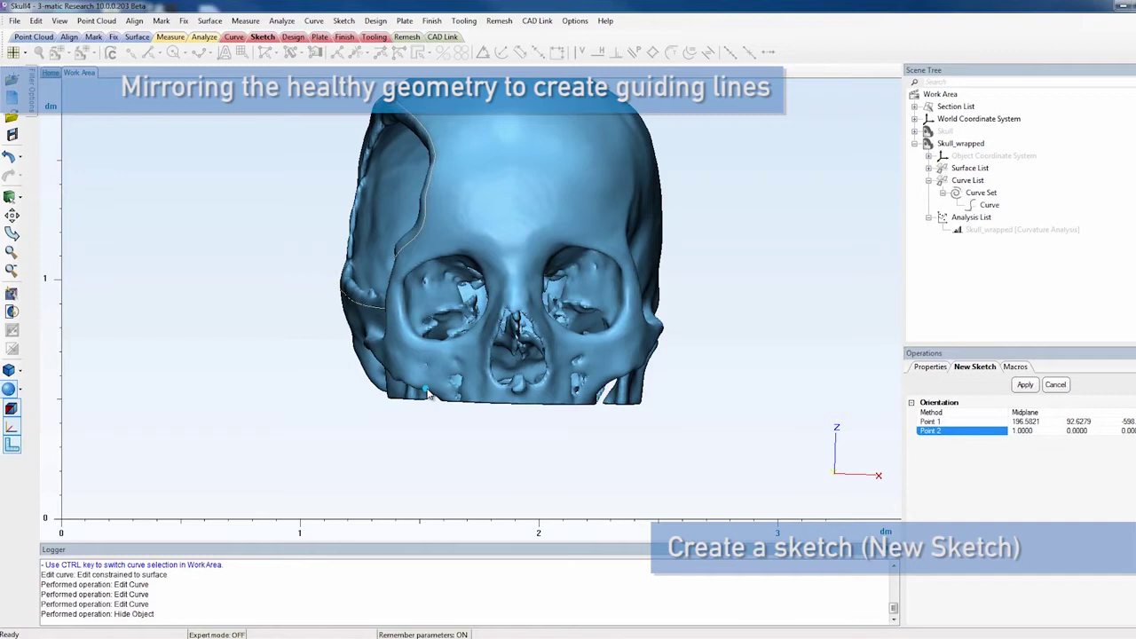
pyautogui.click(429, 395)
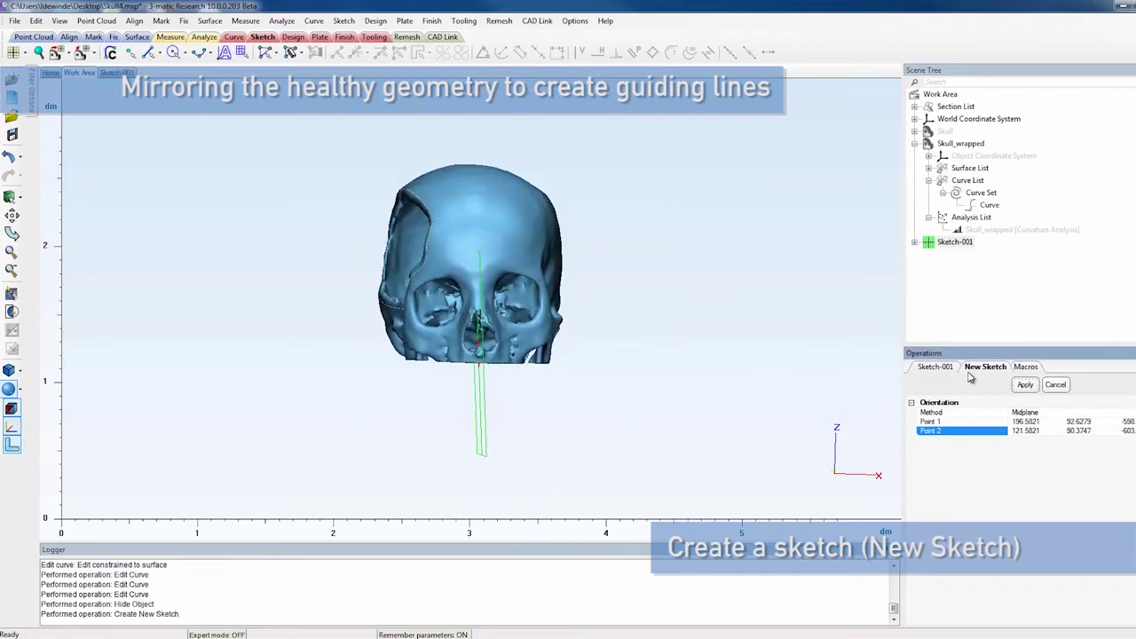
# Set the sketch grid to 100 cells and begin renaming it.
pyautogui.click(937, 367)
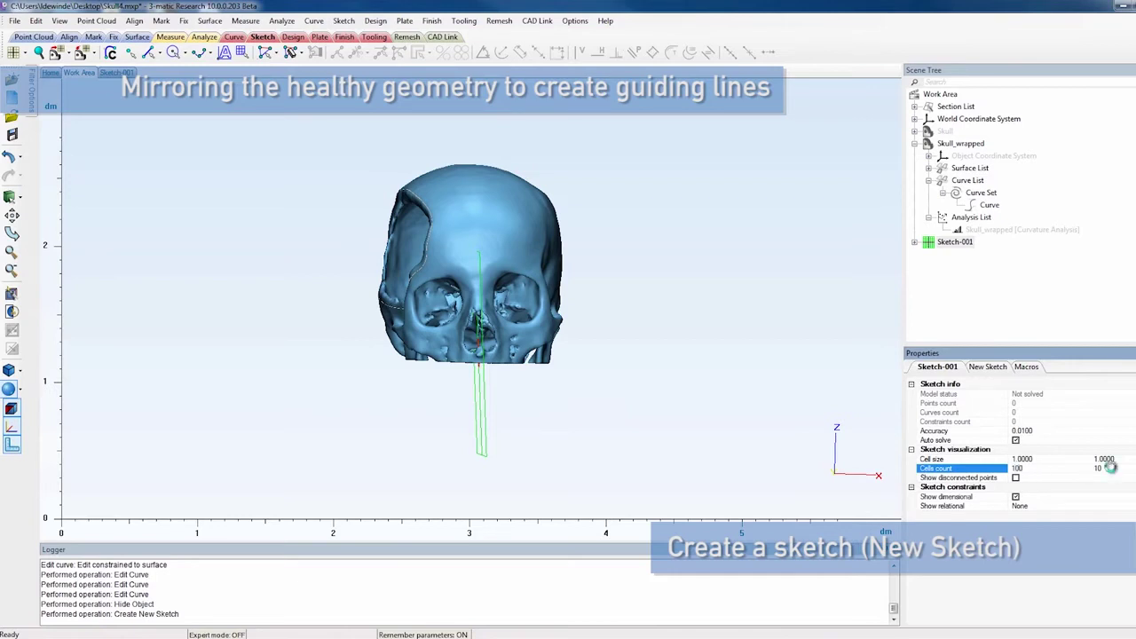
pyautogui.press('Return')
pyautogui.press('Return')
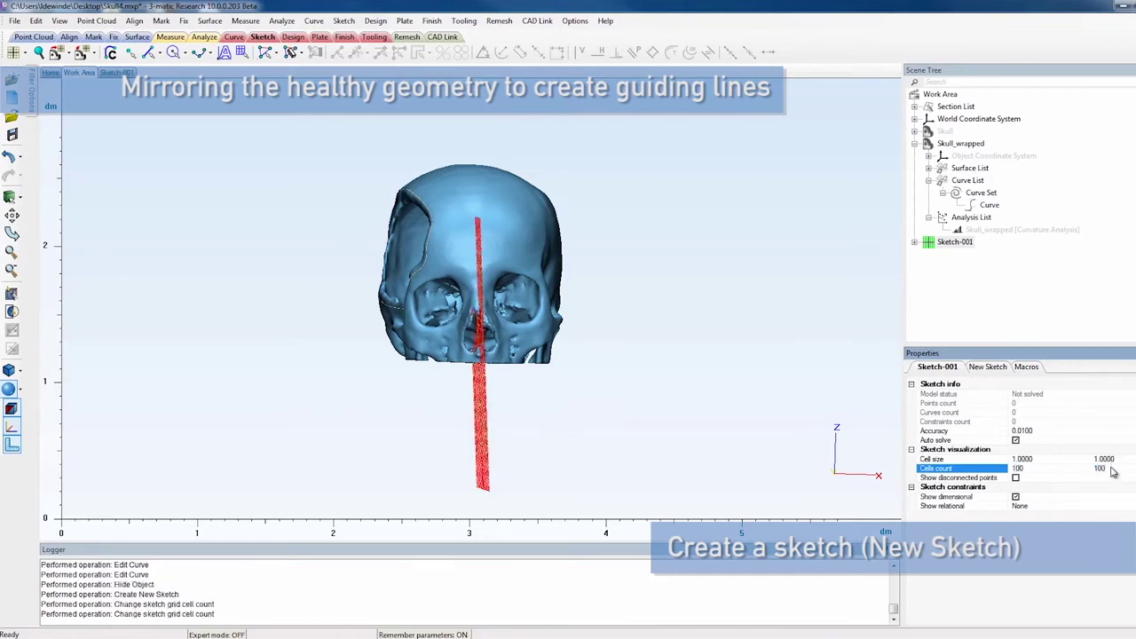
pyautogui.hotkey('ctrl', 't')
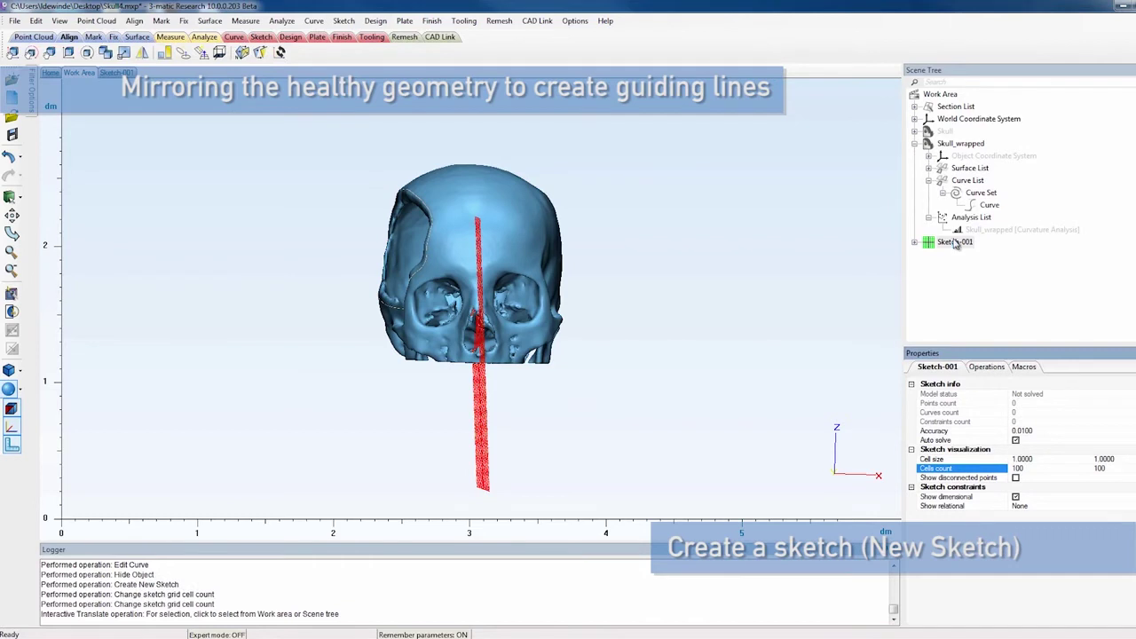
# Name the sketch Sketch_Sagittal and move it to centre on the skull.
pyautogui.write('Sketch_Sagittal')
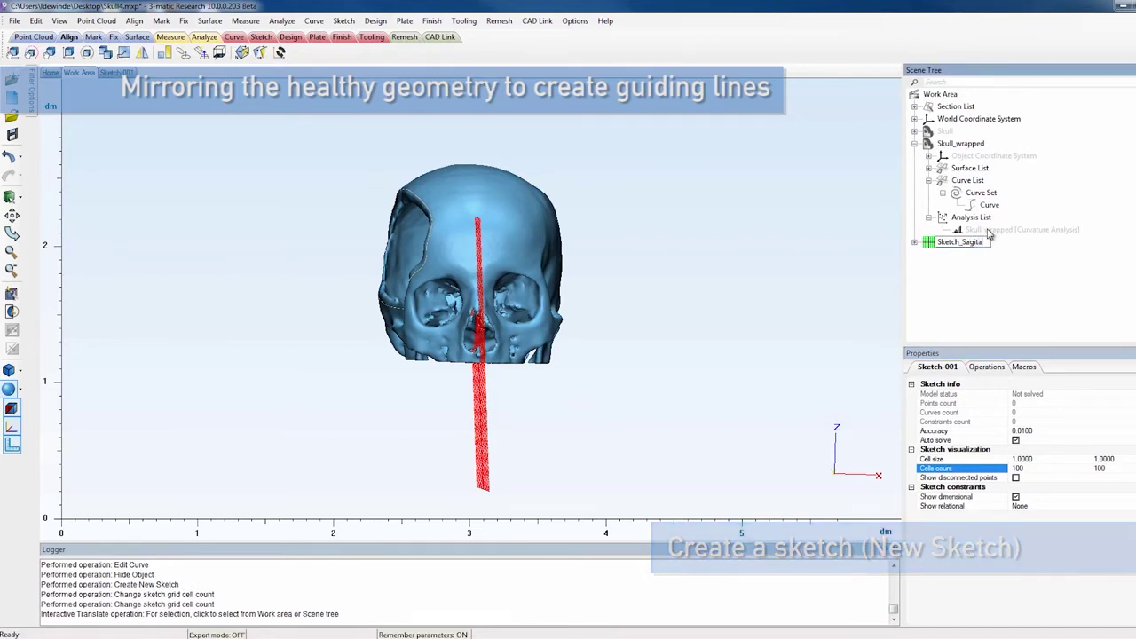
pyautogui.press('Return')
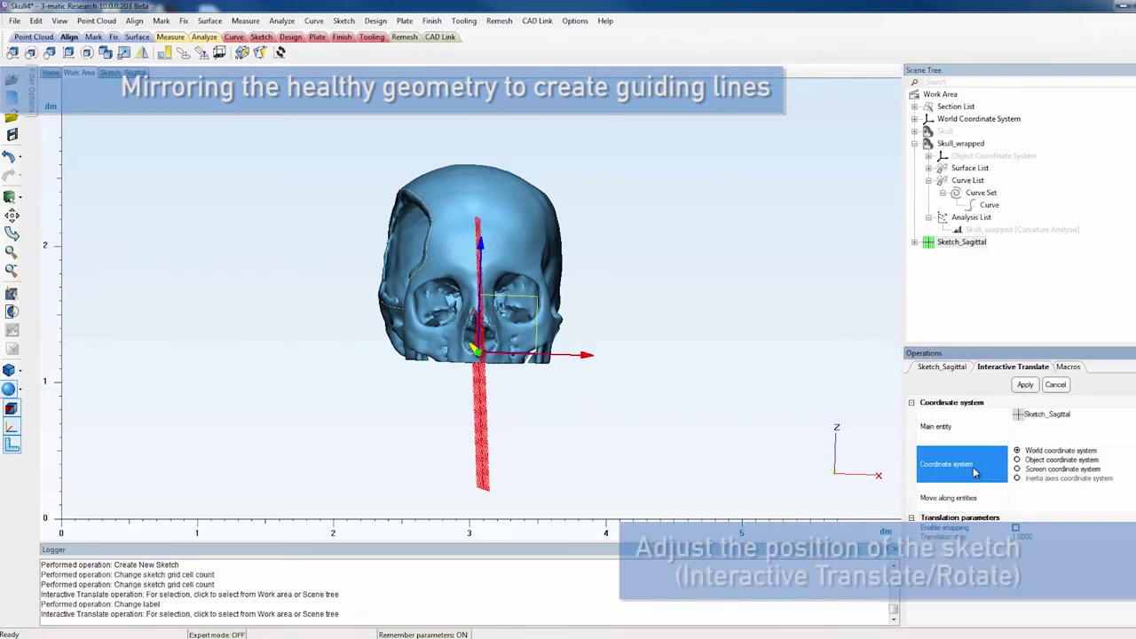
pyautogui.click(1018, 460)
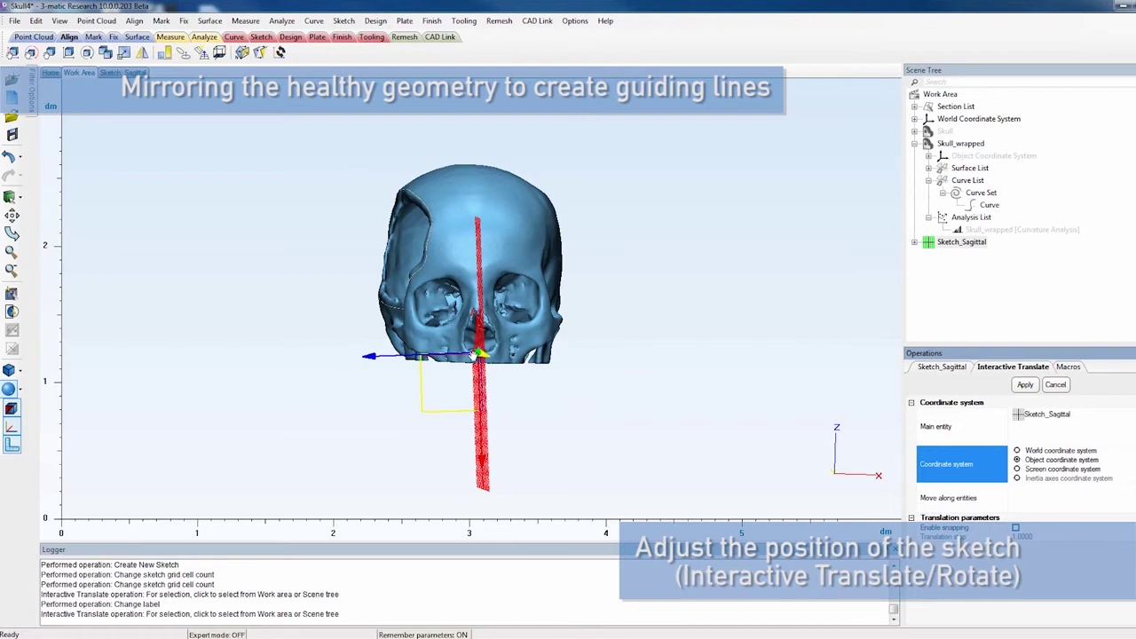
pyautogui.moveTo(480, 407); pyautogui.dragTo(475, 336)
pyautogui.moveTo(361, 411); pyautogui.dragTo(513, 416, button='right')
pyautogui.moveTo(555, 286); pyautogui.dragTo(473, 278)
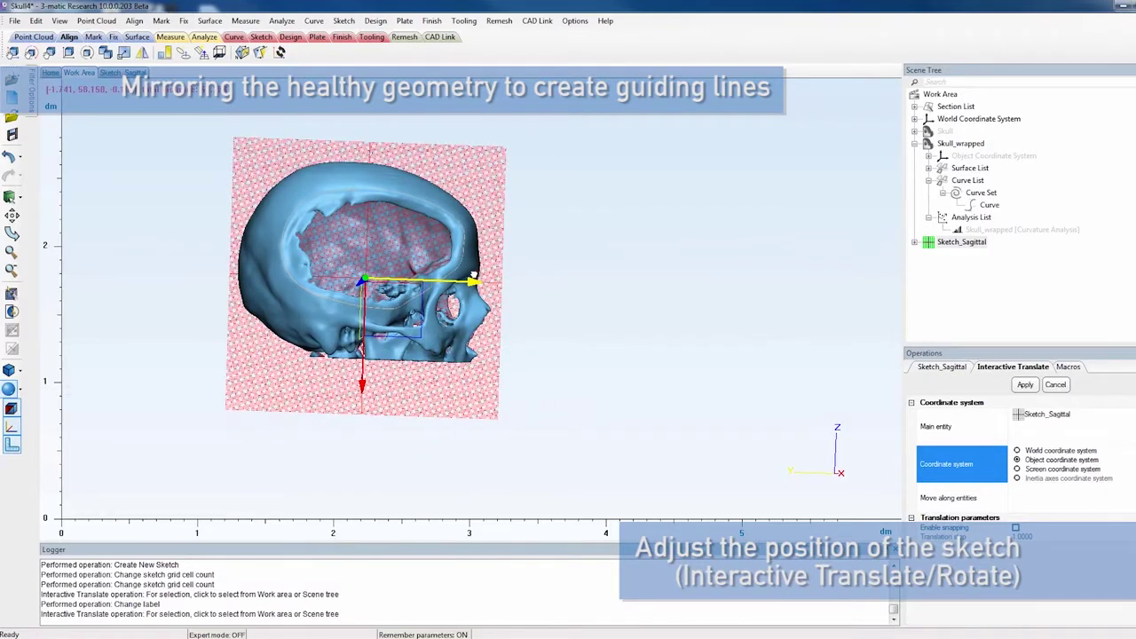
pyautogui.click(1026, 385)
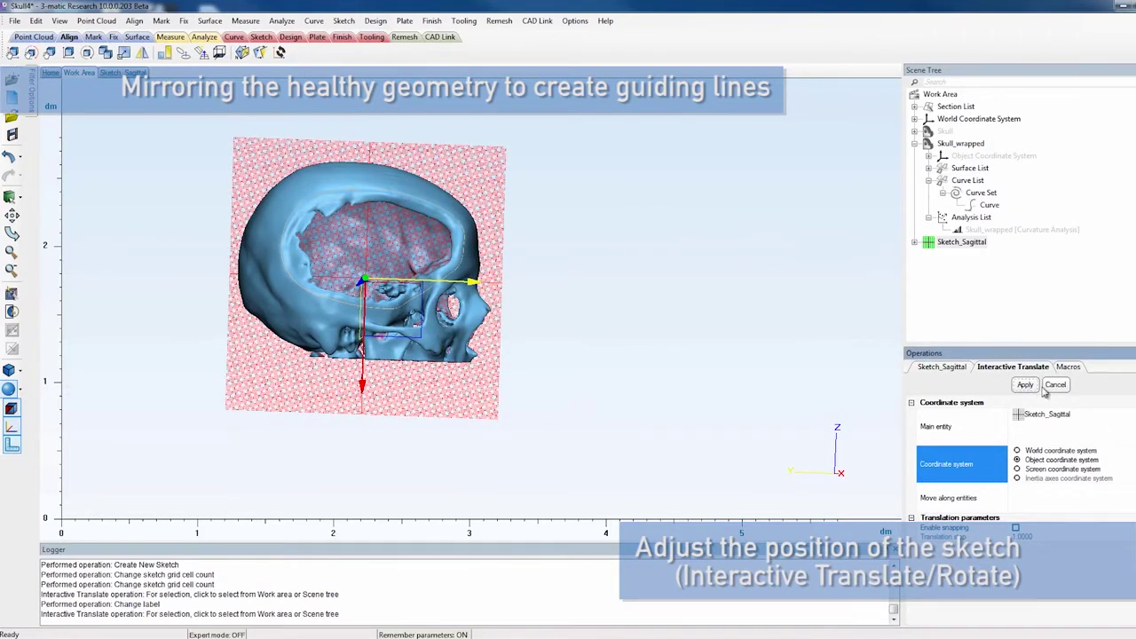
# Rotate Sketch_Sagittal about its own axes, tilting it edge-on from the front view.
pyautogui.click(30, 51)
pyautogui.click(959, 245)
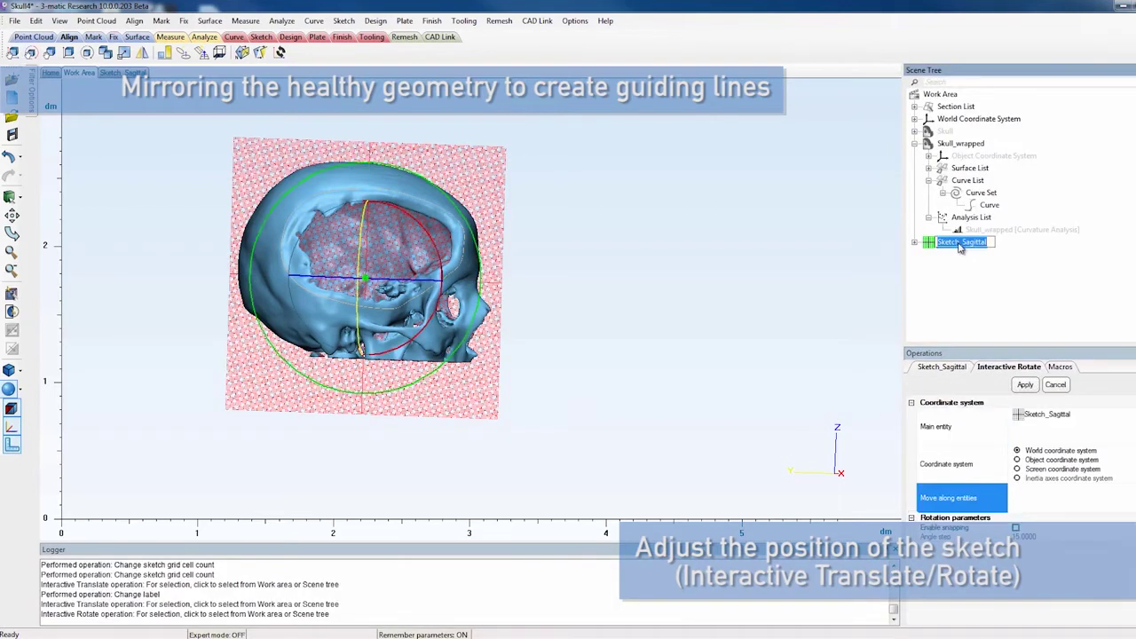
pyautogui.click(1018, 460)
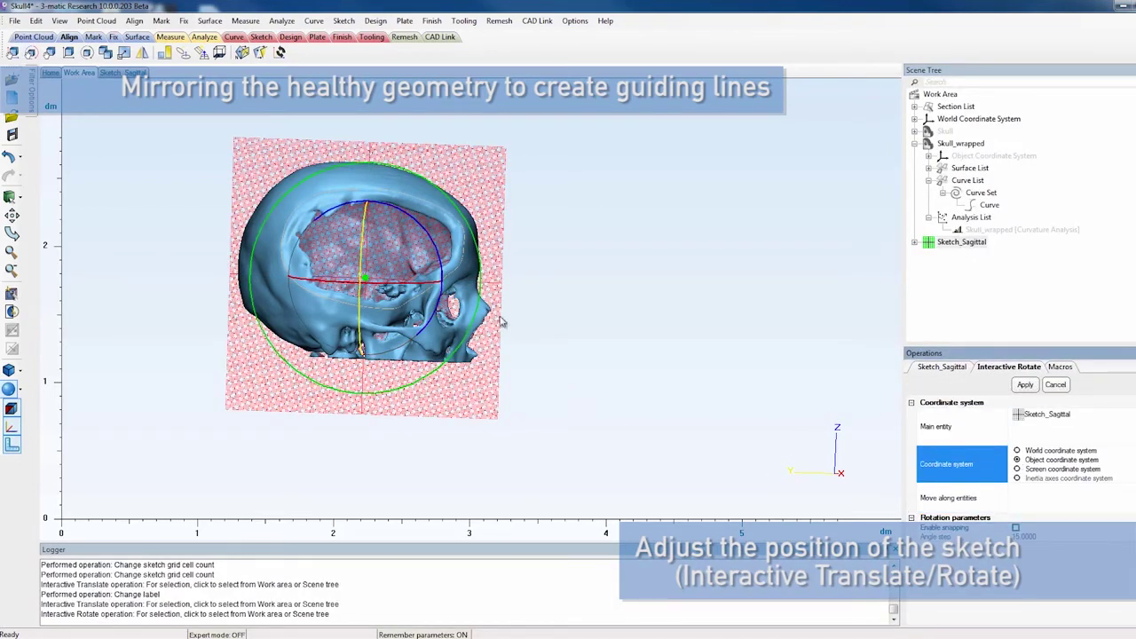
pyautogui.click(16, 371)
pyautogui.click(49, 437)
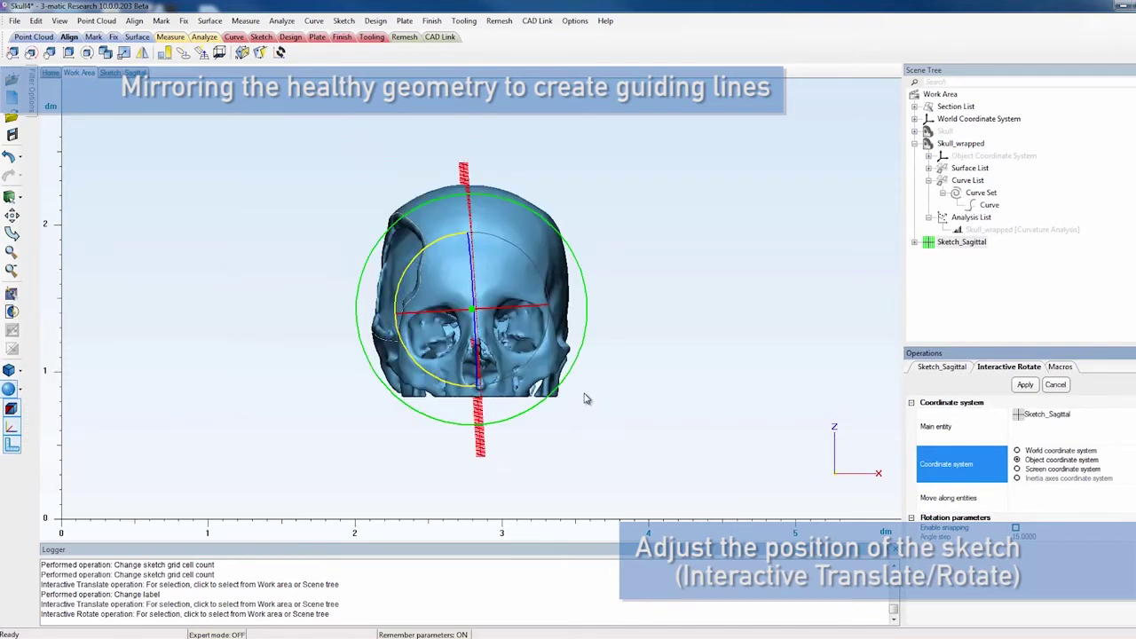
pyautogui.scroll(3, 584, 399)
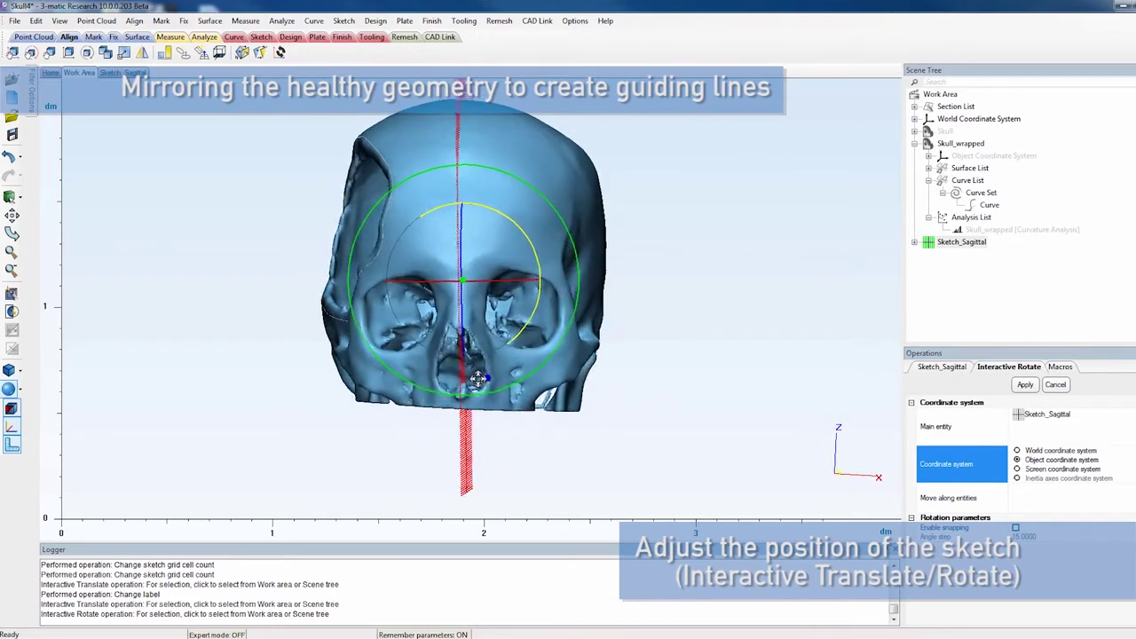
pyautogui.moveTo(478, 379); pyautogui.dragTo(481, 382)
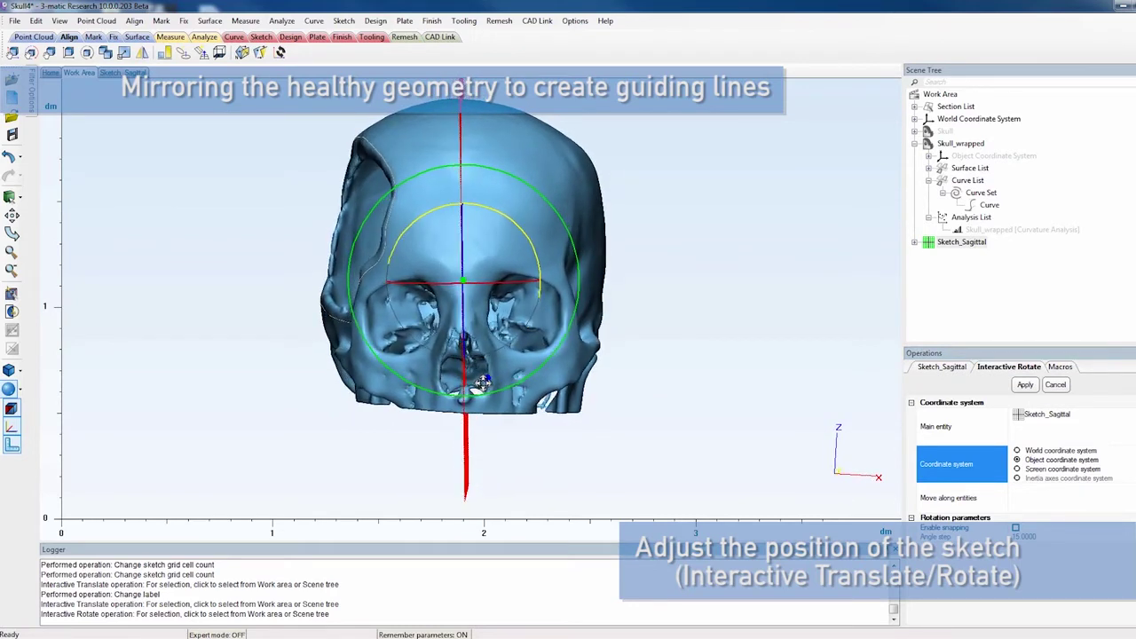
pyautogui.scroll(-2, 469, 376)
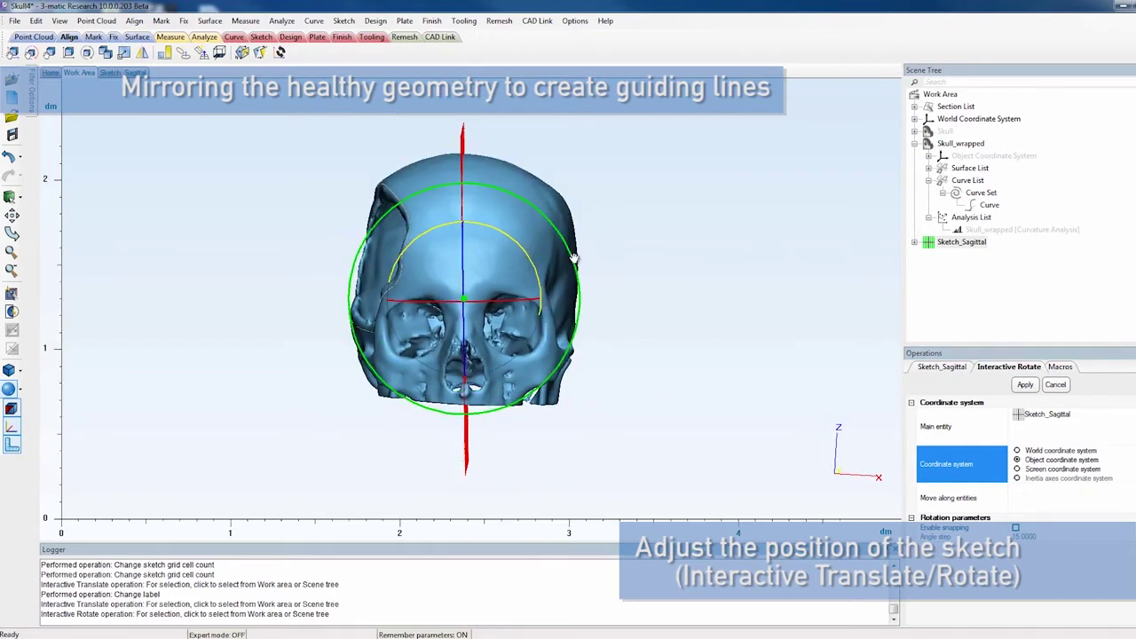
pyautogui.moveTo(573, 259); pyautogui.dragTo(572, 312)
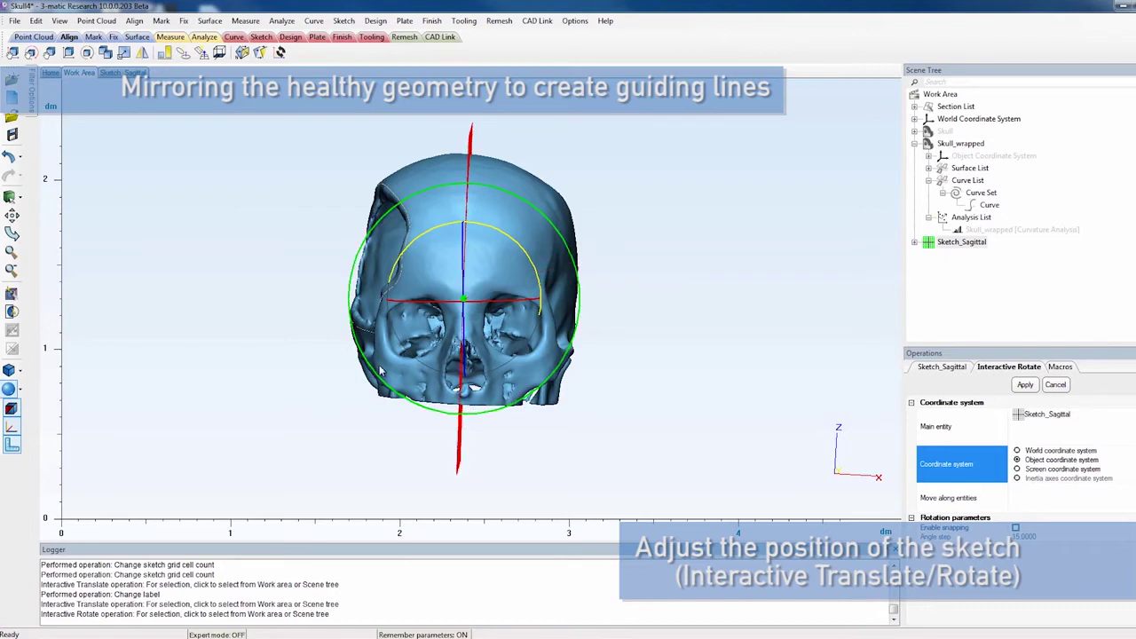
# Fine-tune the Sketch_Sagittal rotation to match the skull midline, checking from above and front.
pyautogui.moveTo(418, 133)
pyautogui.mouseDown(button='right')
pyautogui.moveTo(406, 257)
pyautogui.moveTo(398, 172)
pyautogui.moveTo(439, 262)
pyautogui.mouseUp(button='right')
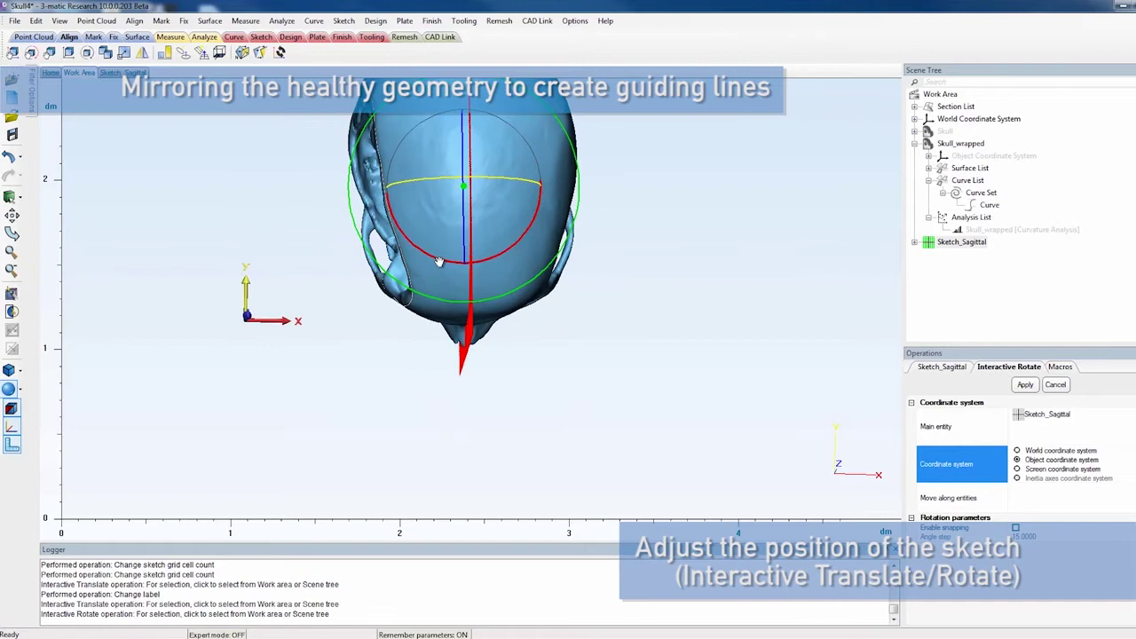
pyautogui.scroll(-3, 439, 262)
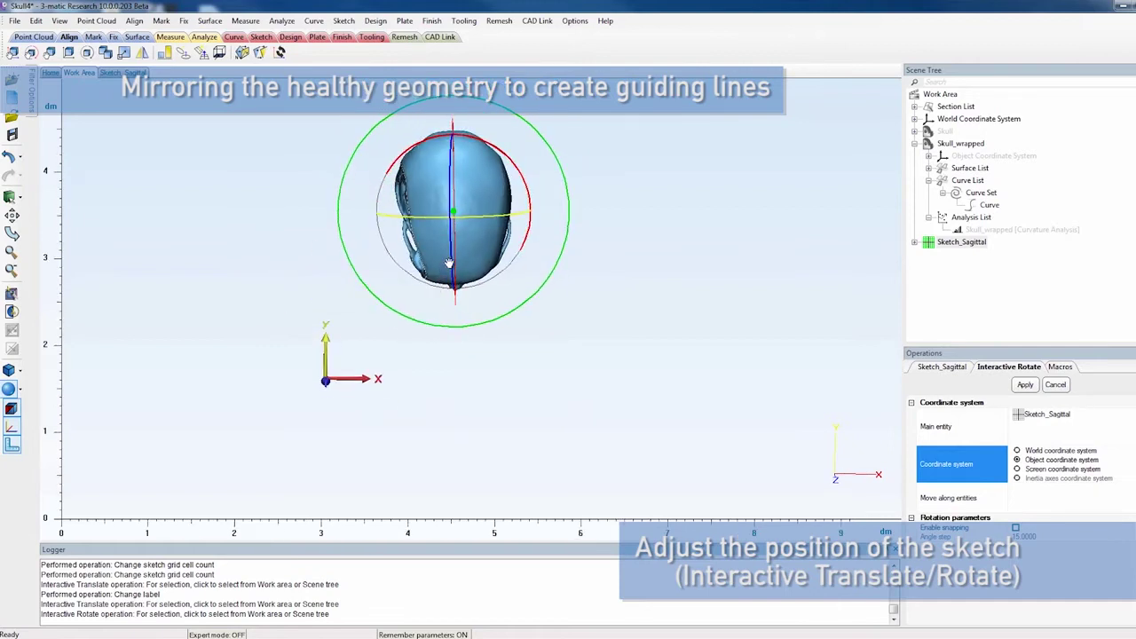
pyautogui.scroll(3, 449, 263)
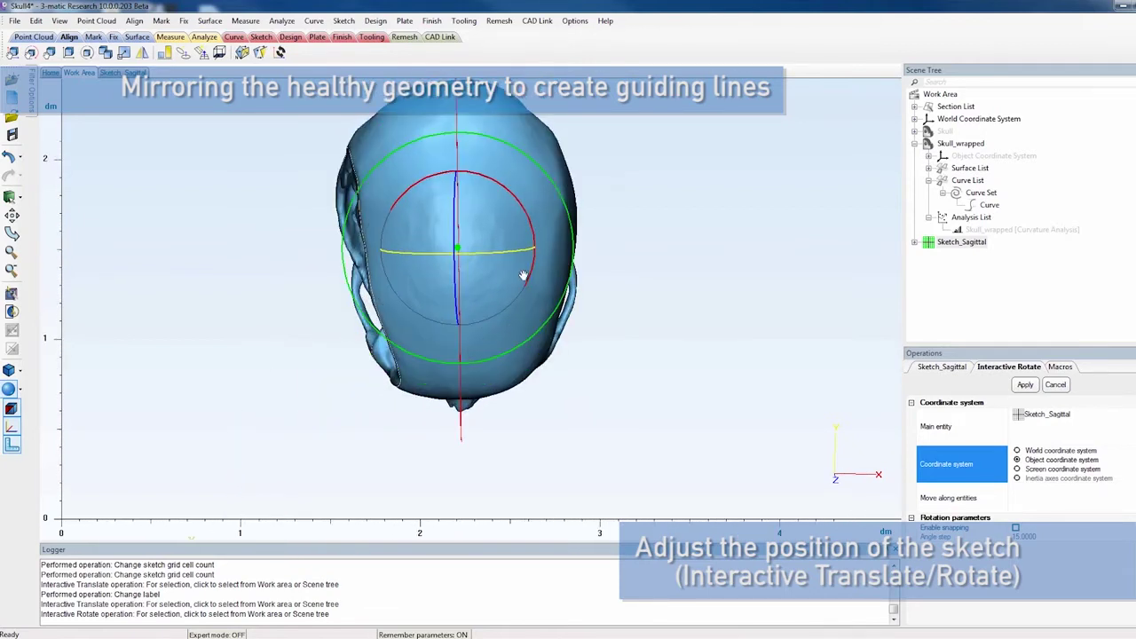
pyautogui.moveTo(574, 231); pyautogui.dragTo(571, 229)
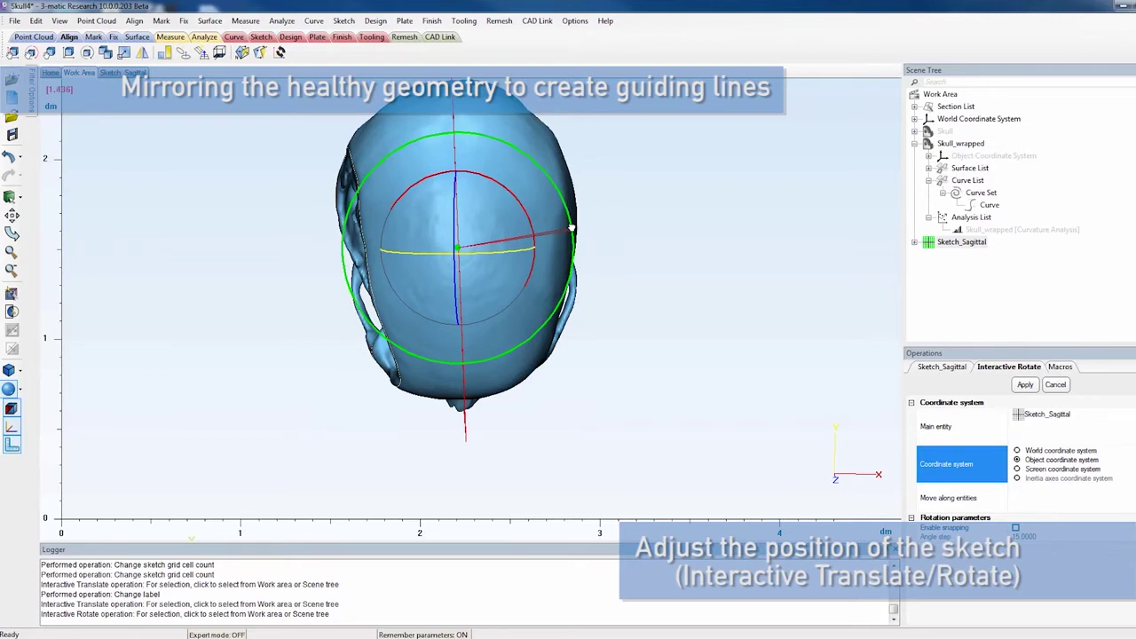
pyautogui.scroll(1, 544, 391)
pyautogui.scroll(-4, 523, 413)
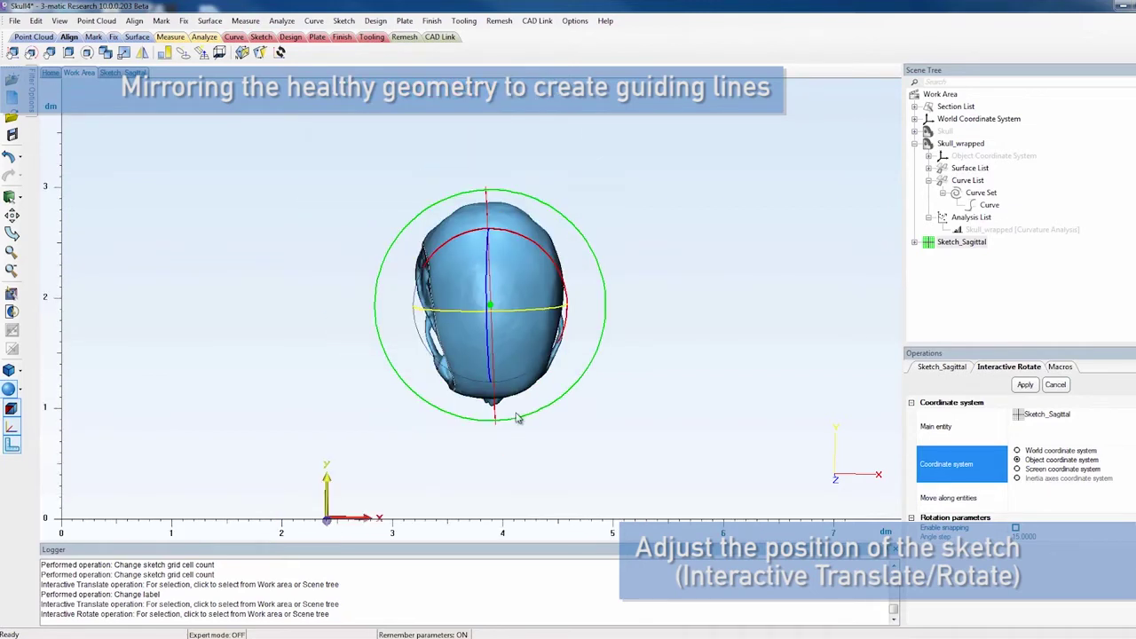
pyautogui.moveTo(520, 418)
pyautogui.mouseDown(button='middle')
pyautogui.moveTo(507, 350)
pyautogui.moveTo(486, 328)
pyautogui.mouseUp(button='middle')
pyautogui.moveTo(485, 328); pyautogui.dragTo(488, 237, button='right')
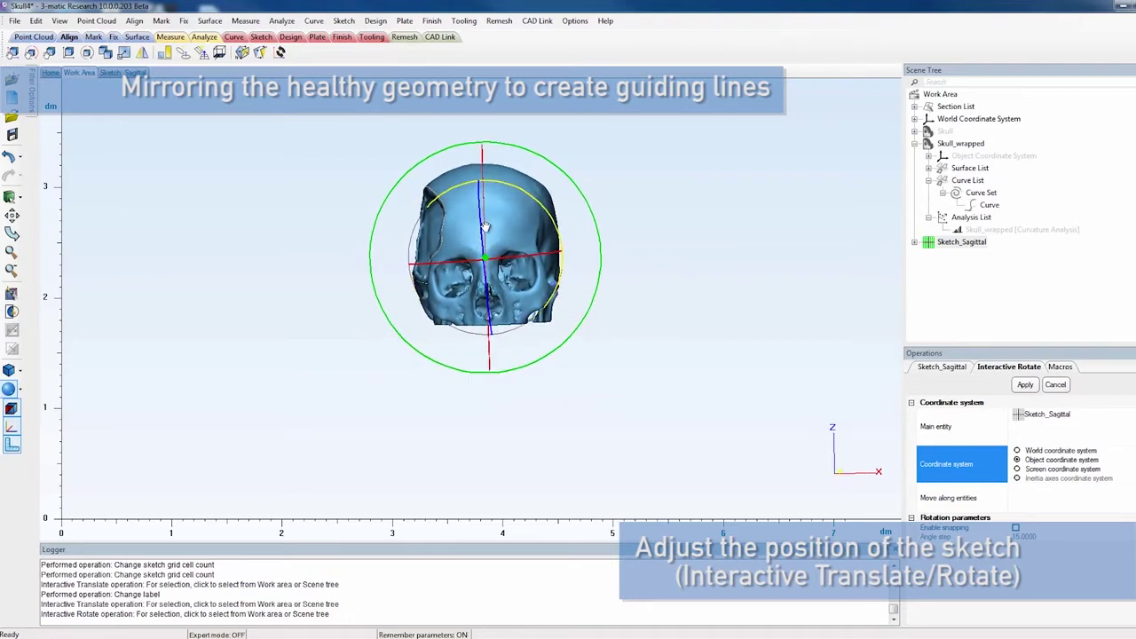
pyautogui.scroll(2, 489, 242)
pyautogui.moveTo(531, 358)
pyautogui.mouseDown(button='right')
pyautogui.moveTo(541, 220)
pyautogui.moveTo(557, 332)
pyautogui.moveTo(540, 357)
pyautogui.moveTo(523, 346)
pyautogui.moveTo(530, 354)
pyautogui.mouseUp(button='right')
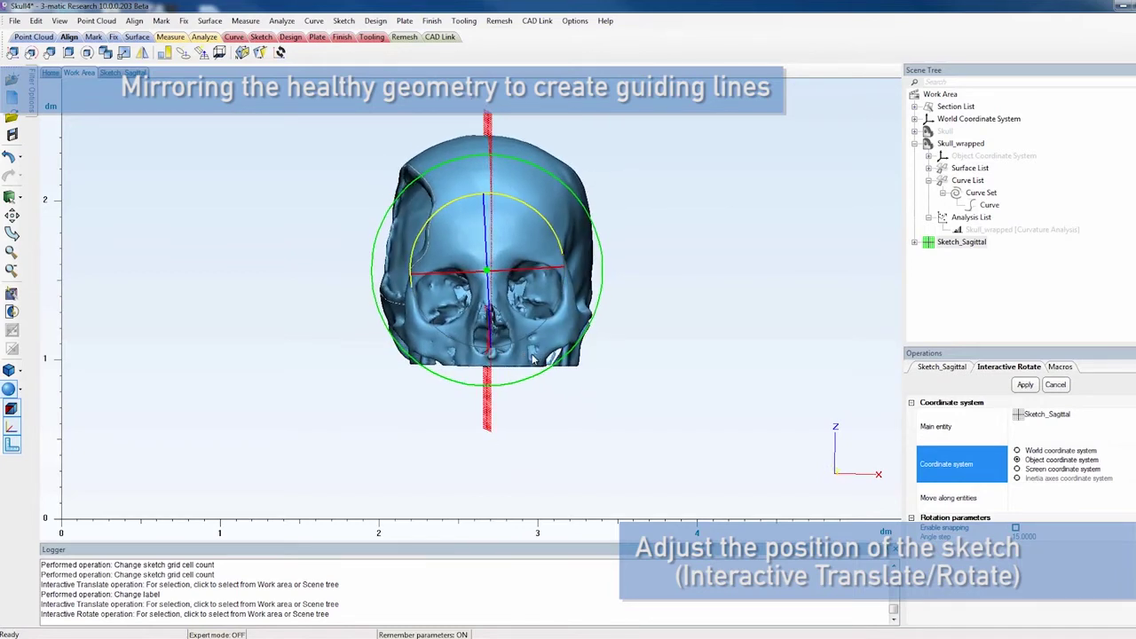
pyautogui.scroll(1, 524, 270)
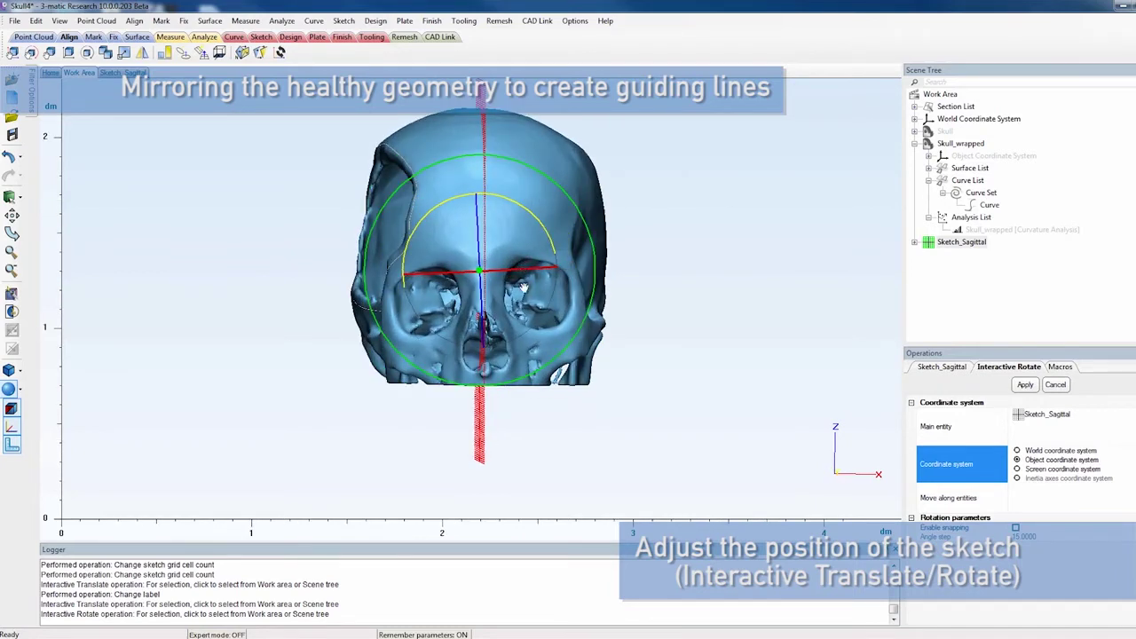
pyautogui.moveTo(527, 337); pyautogui.dragTo(526, 338, button='right')
pyautogui.scroll(-1, 526, 337)
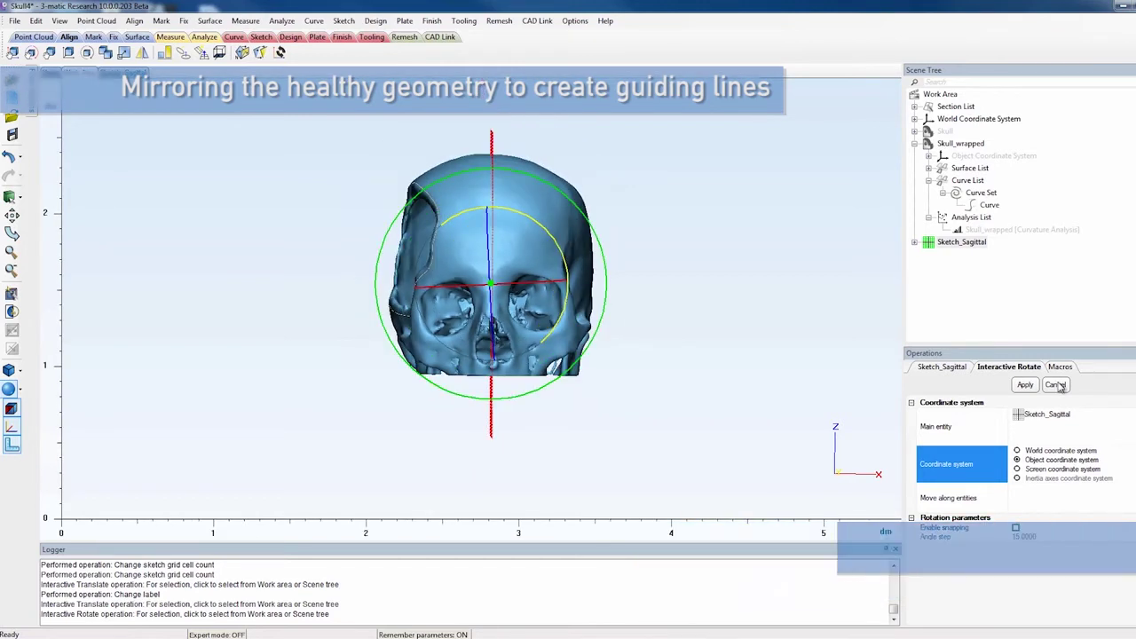
# Mirror a copy of Skull_wrapped across Sketch_Sagittal.
pyautogui.click(1057, 385)
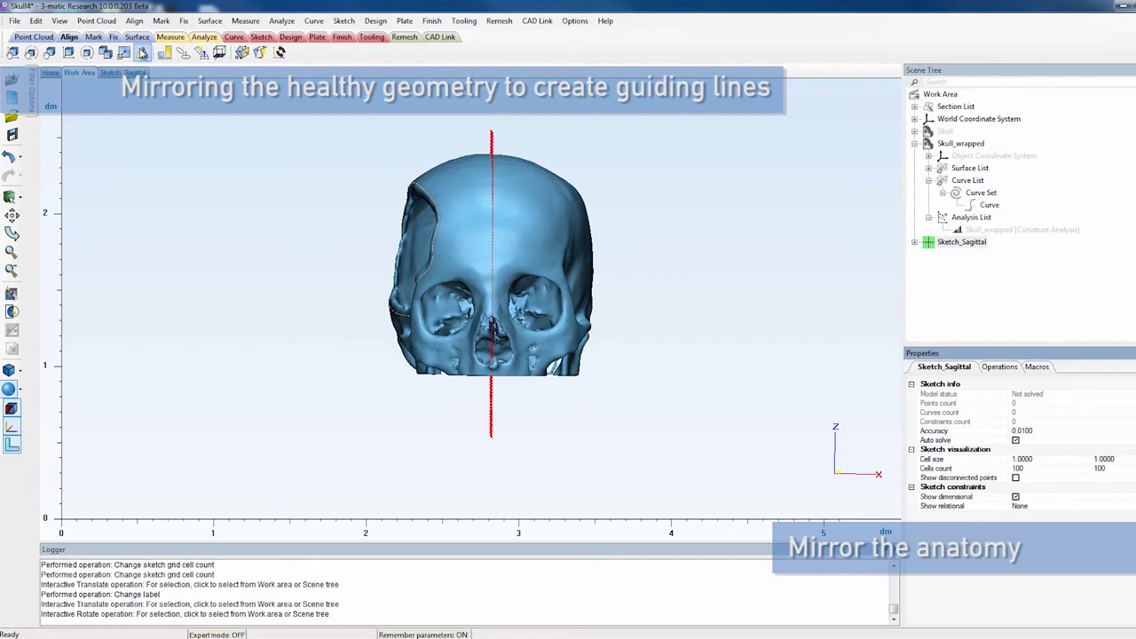
pyautogui.click(142, 54)
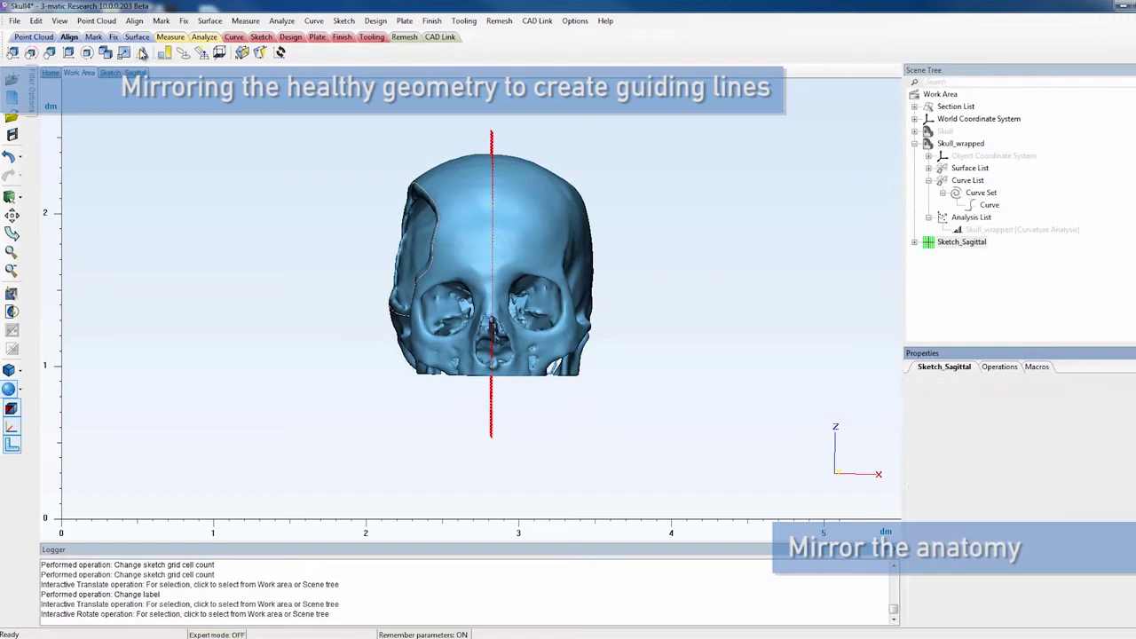
pyautogui.click(961, 143)
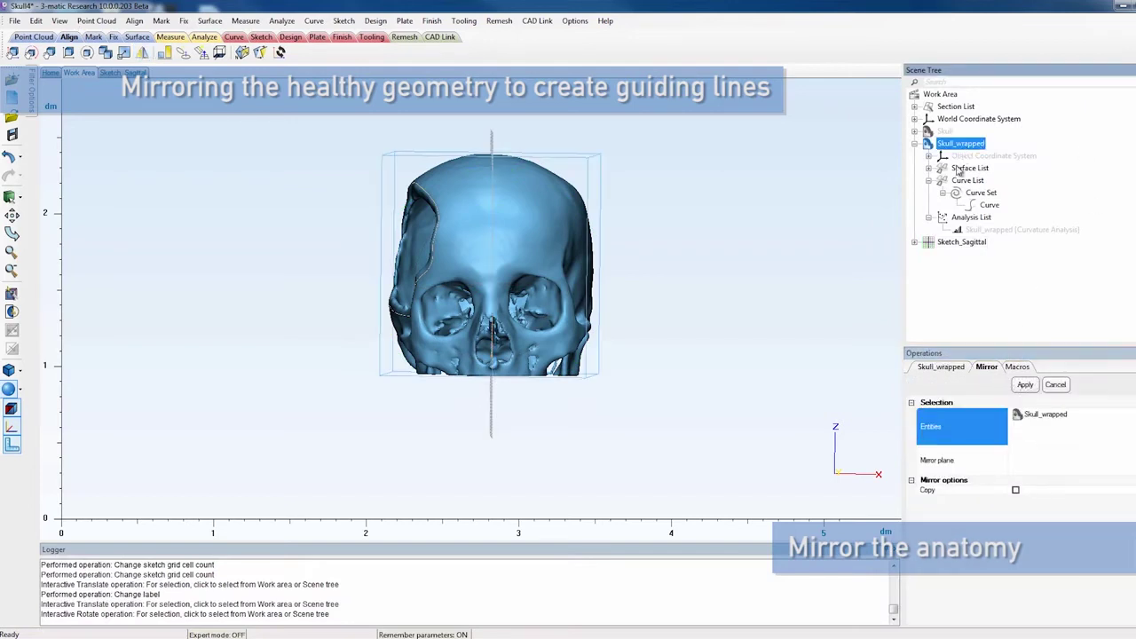
pyautogui.click(961, 242)
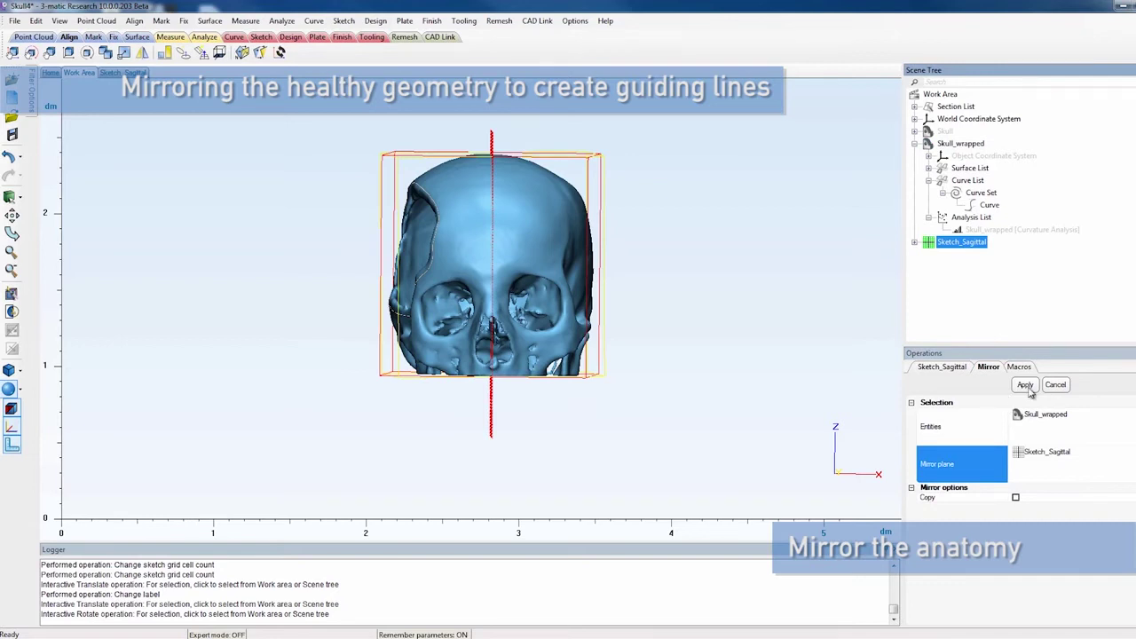
pyautogui.click(1017, 500)
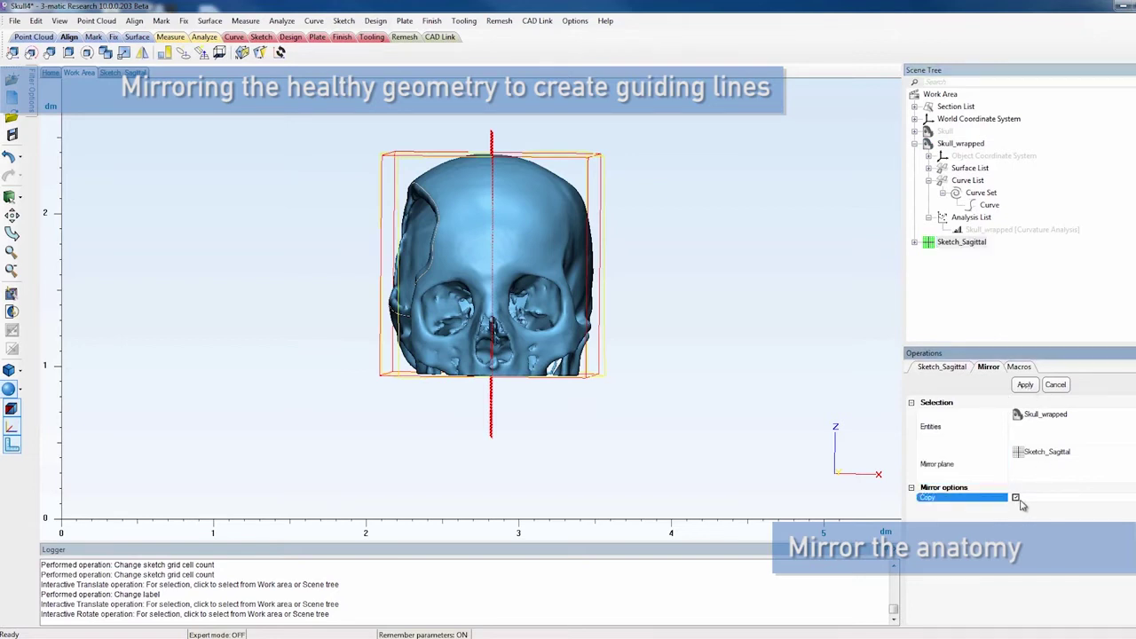
pyautogui.click(1023, 385)
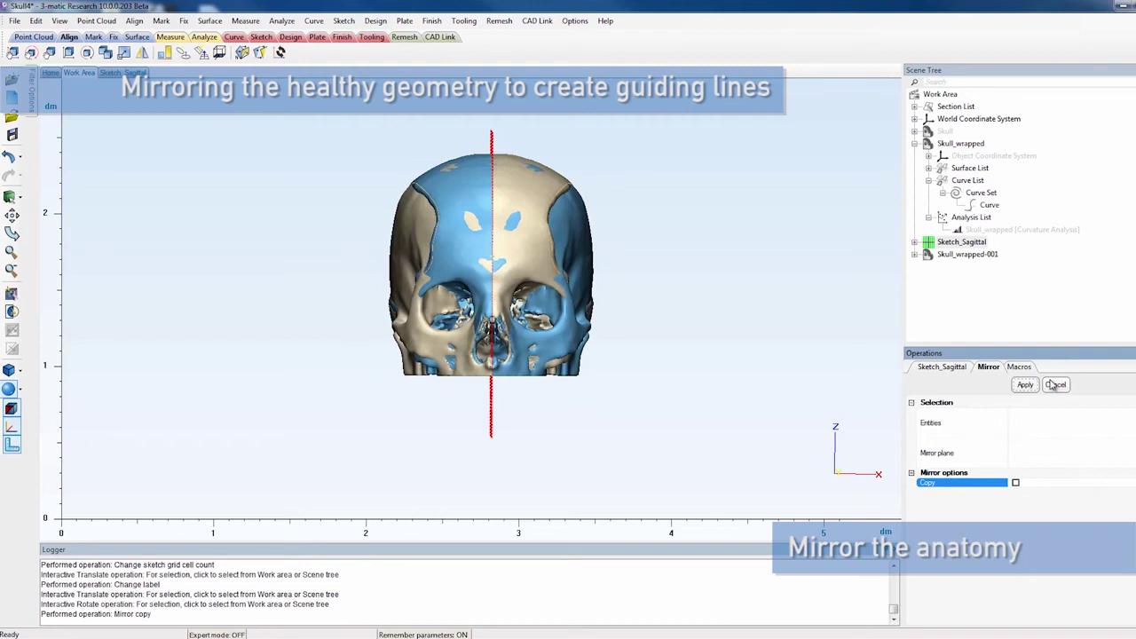
pyautogui.click(1055, 385)
# Rename the mirrored copy to Skull_Mirrored.
pyautogui.click(1001, 256)
pyautogui.click(1001, 256)
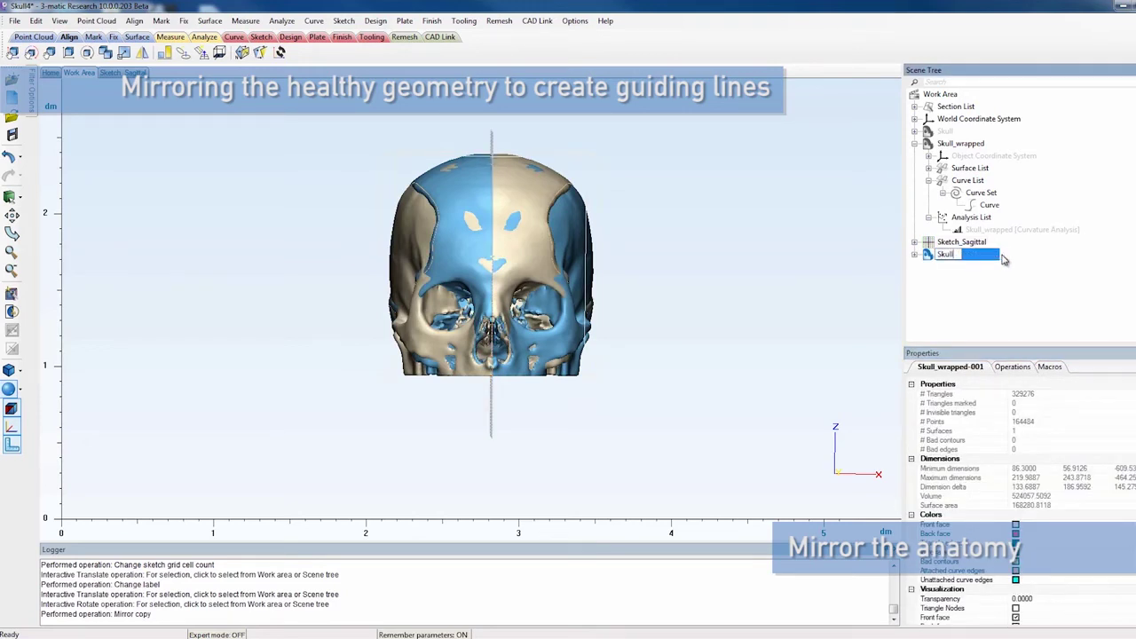
pyautogui.write('Skull_Mirrored')
pyautogui.press('Return')
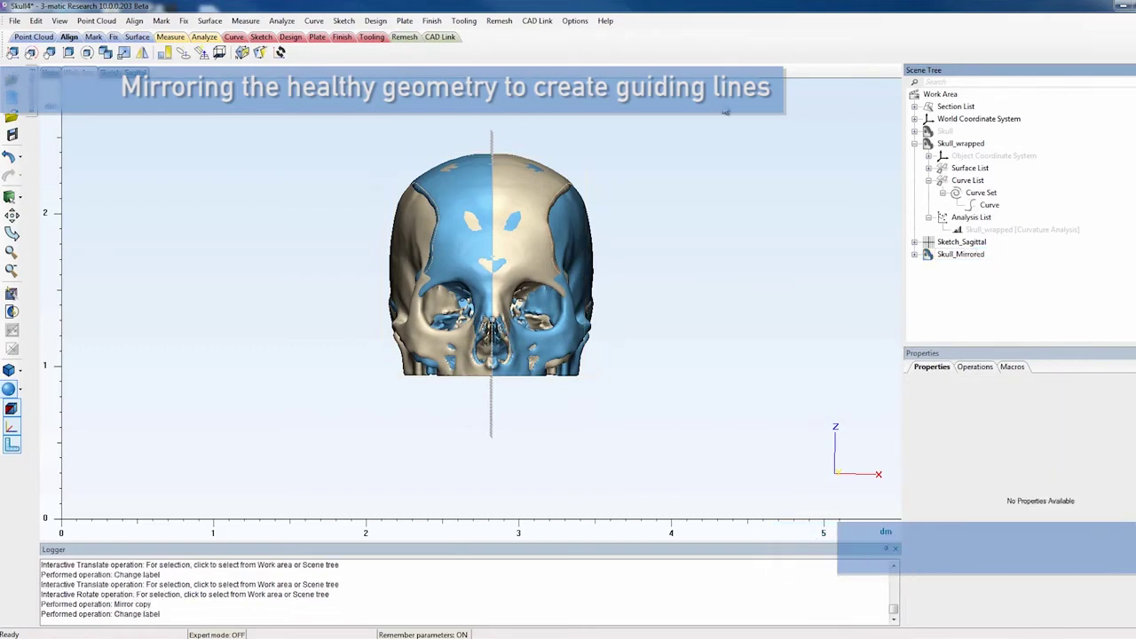
# Duplicate Sketch_Sagittal and rename the copy Sketch_Coronal.
pyautogui.click(975, 242)
pyautogui.rightClick(975, 242)
pyautogui.click(1012, 277)
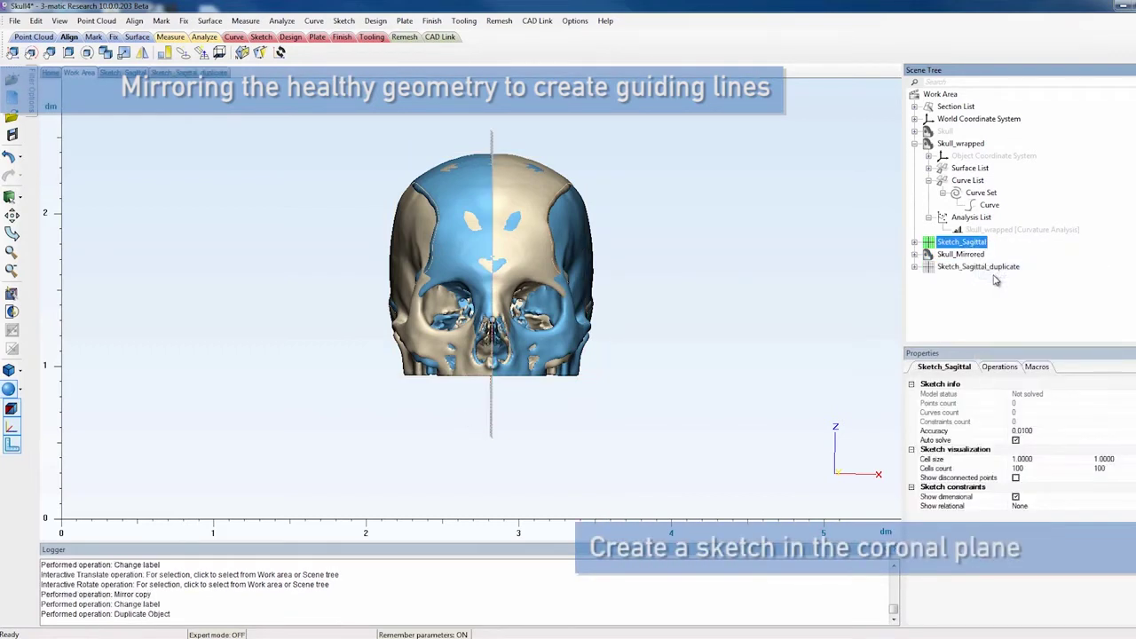
pyautogui.click(1003, 269)
pyautogui.click(1004, 273)
pyautogui.moveTo(1021, 268); pyautogui.dragTo(966, 270)
pyautogui.write('Corona')
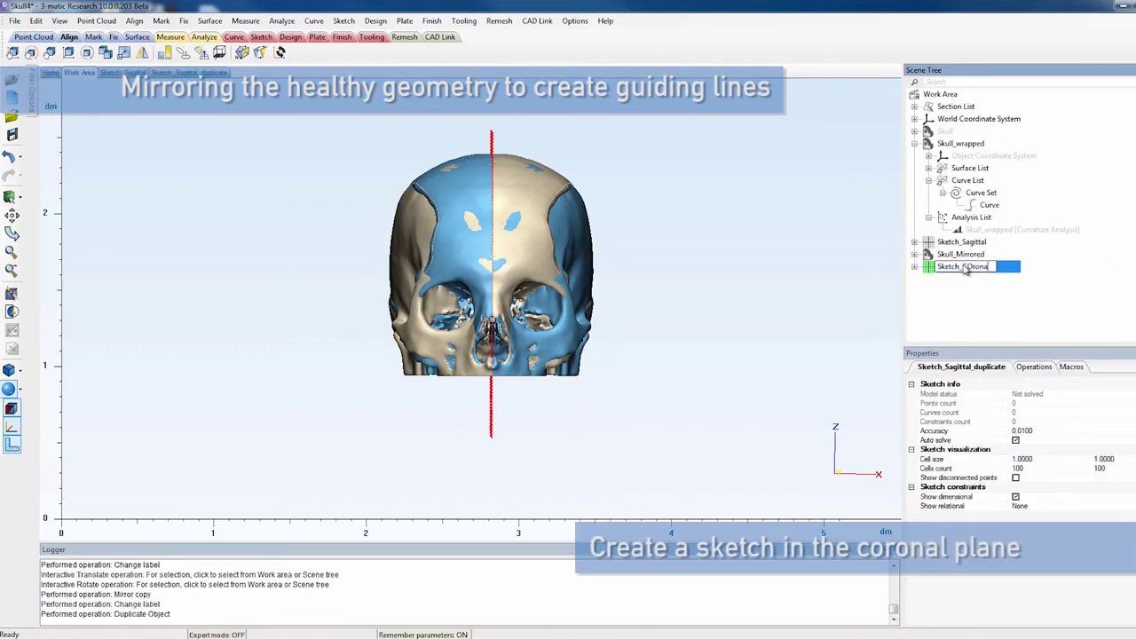
pyautogui.write('l')
pyautogui.press('Return')
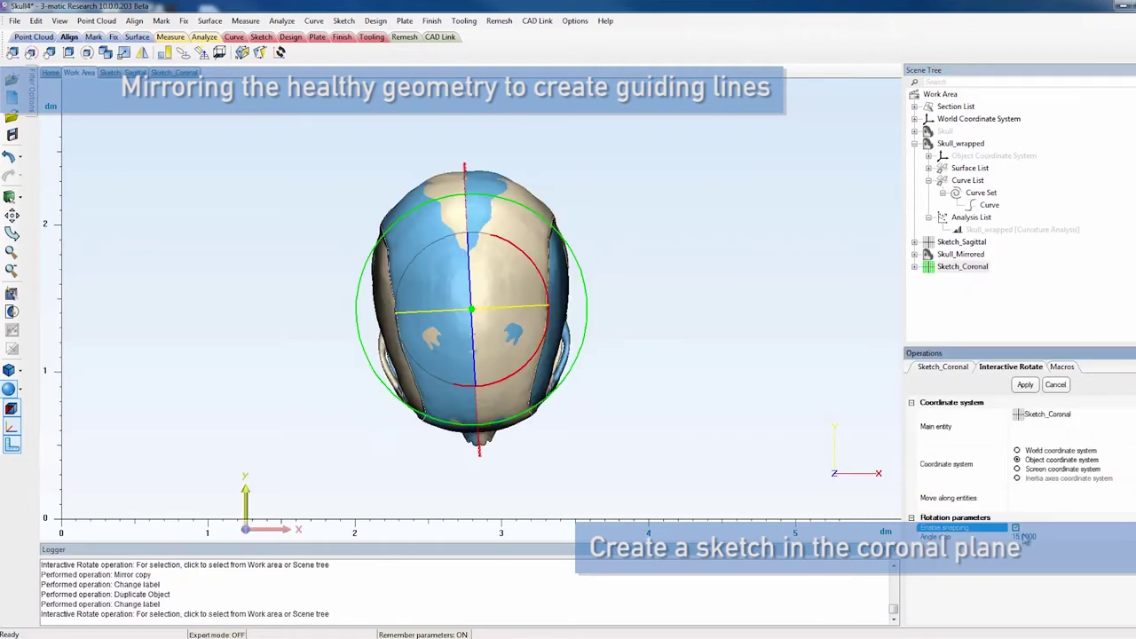
# Rotate Sketch_Coronal so it stands across the skull.
pyautogui.click(1023, 536)
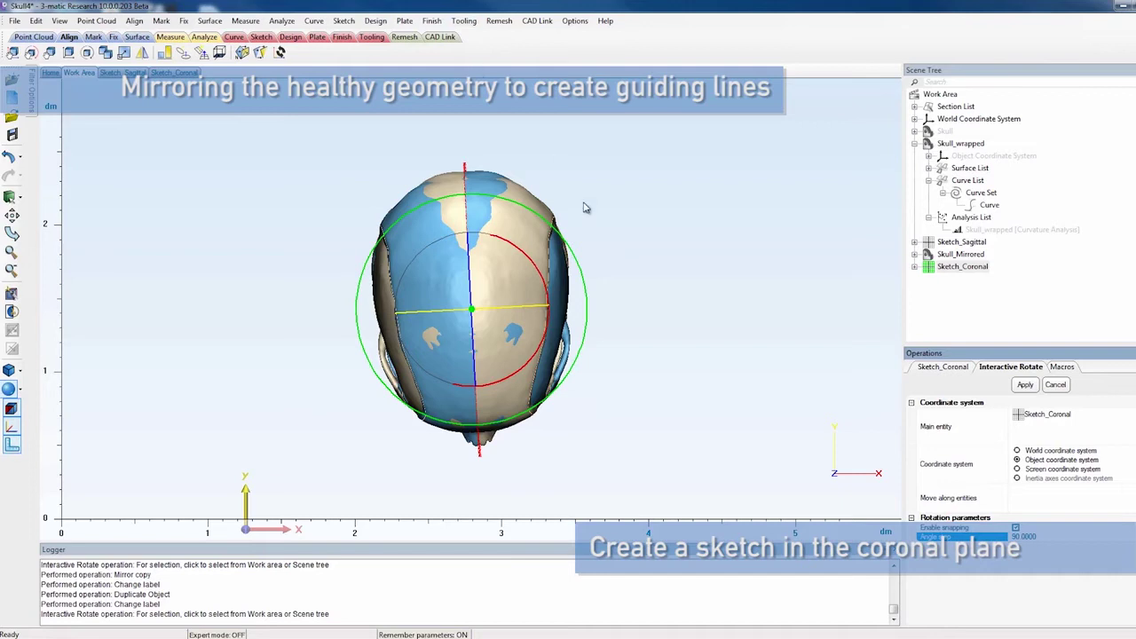
pyautogui.moveTo(571, 242); pyautogui.dragTo(543, 449)
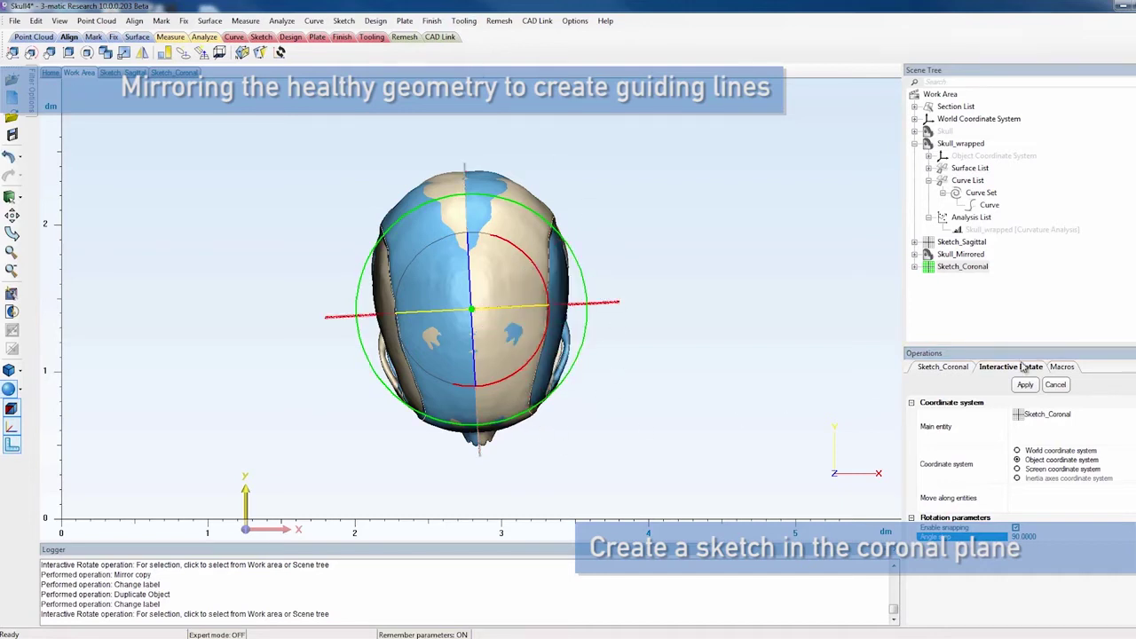
pyautogui.click(1062, 391)
pyautogui.moveTo(533, 338)
pyautogui.mouseDown(button='right')
pyautogui.moveTo(578, 251)
pyautogui.moveTo(634, 236)
pyautogui.moveTo(662, 267)
pyautogui.moveTo(434, 242)
pyautogui.mouseUp(button='right')
# Translate Sketch_Coronal along the skull's front-back axis into position.
pyautogui.click(12, 52)
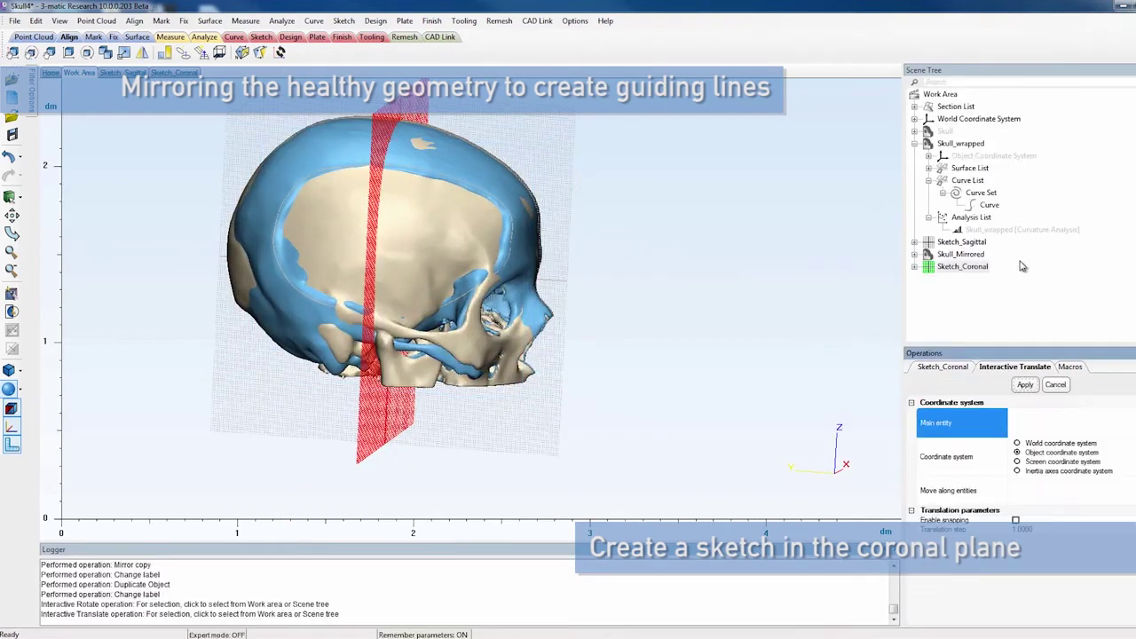
pyautogui.click(966, 267)
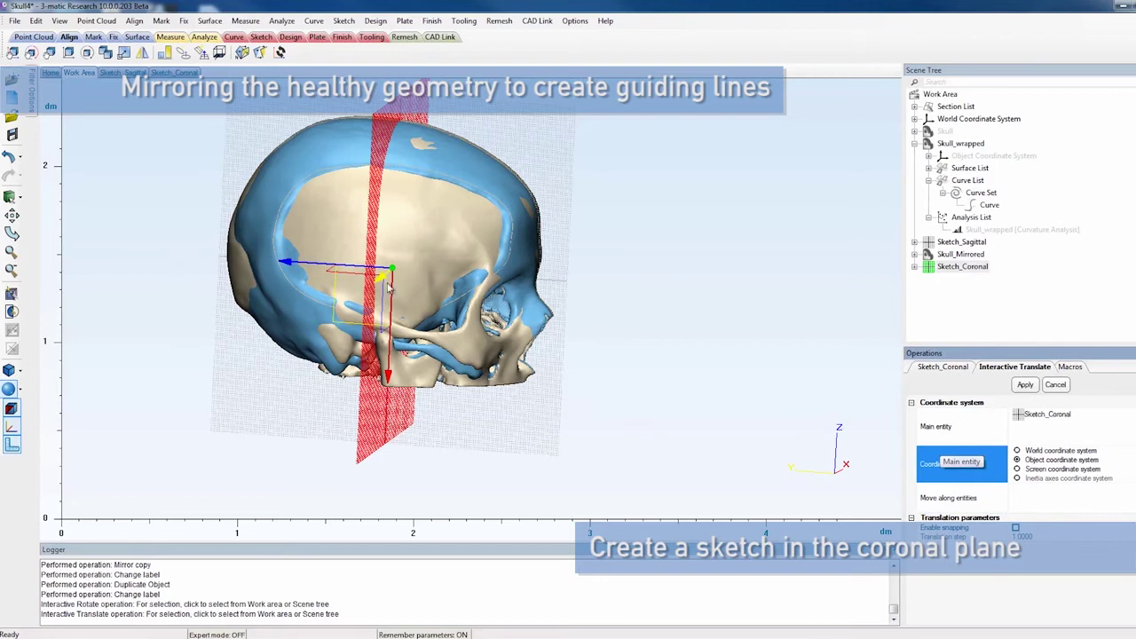
pyautogui.moveTo(339, 276); pyautogui.dragTo(358, 258, button='right')
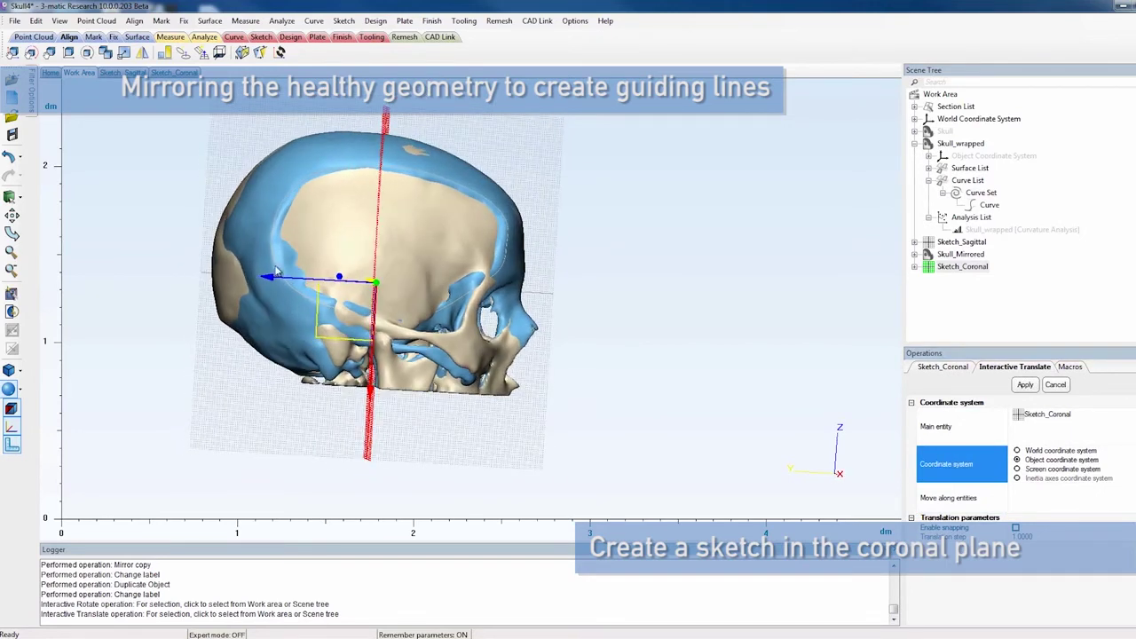
pyautogui.moveTo(268, 278); pyautogui.dragTo(286, 278)
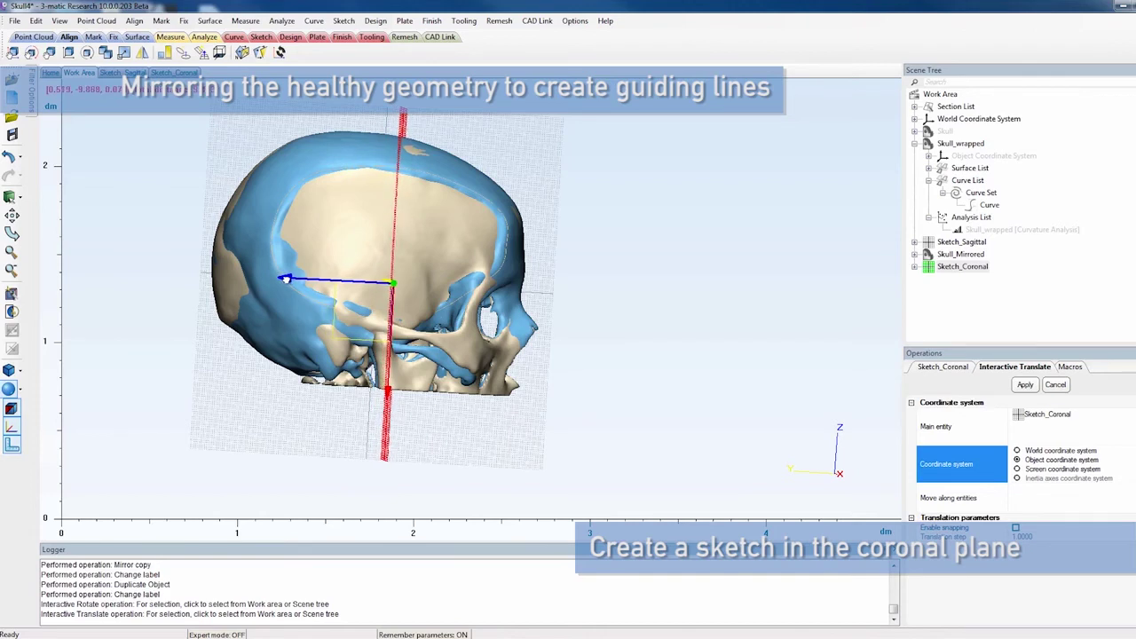
pyautogui.click(1028, 385)
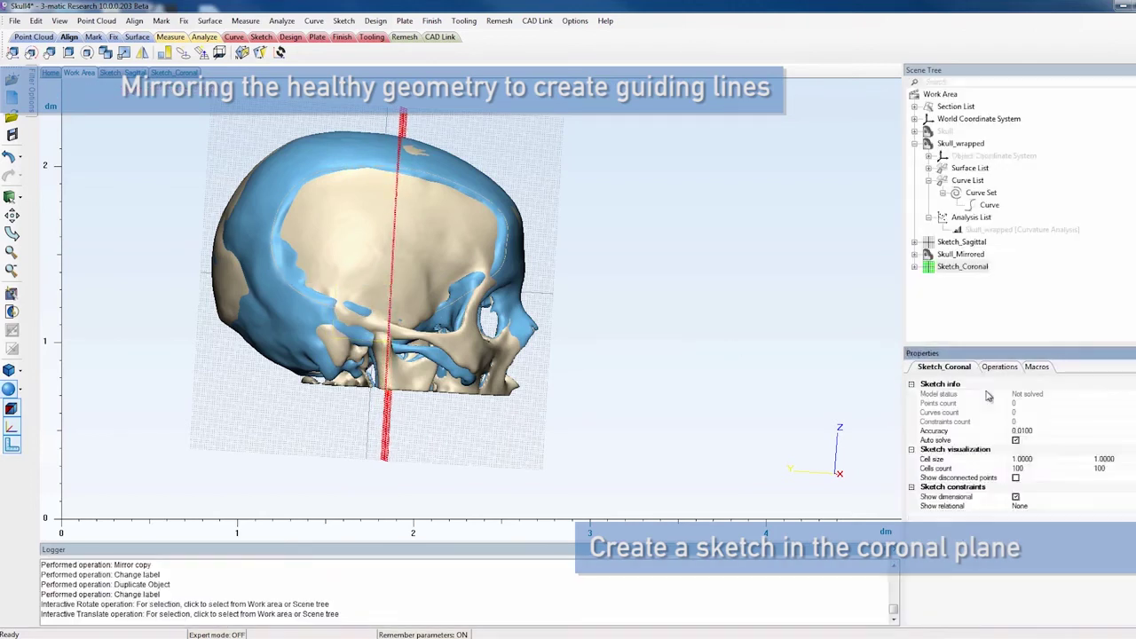
pyautogui.scroll(-2, 585, 305)
pyautogui.moveTo(583, 305); pyautogui.dragTo(424, 283, button='right')
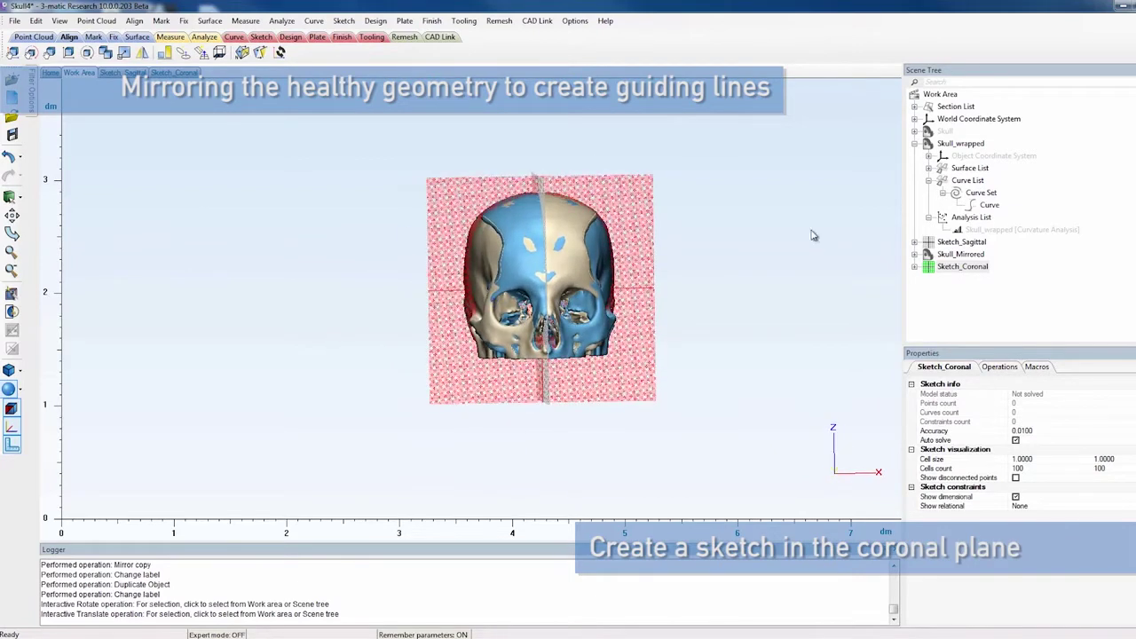
# Hide Sketch_Sagittal and collapse the wrapped skull's item list.
pyautogui.rightClick(983, 244)
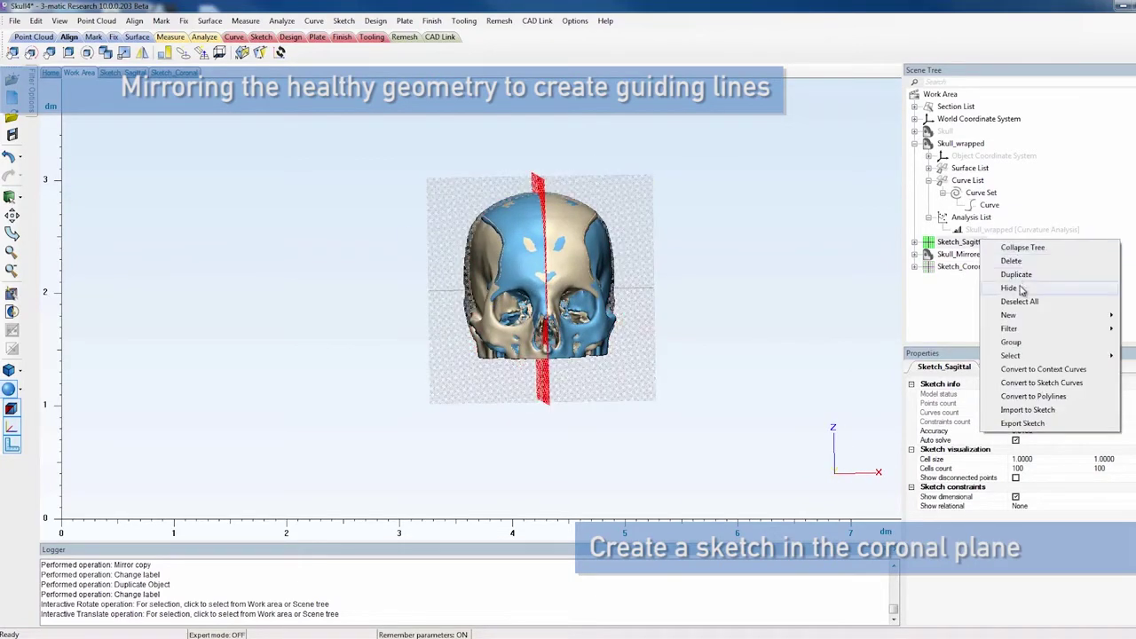
pyautogui.click(943, 293)
pyautogui.click(916, 143)
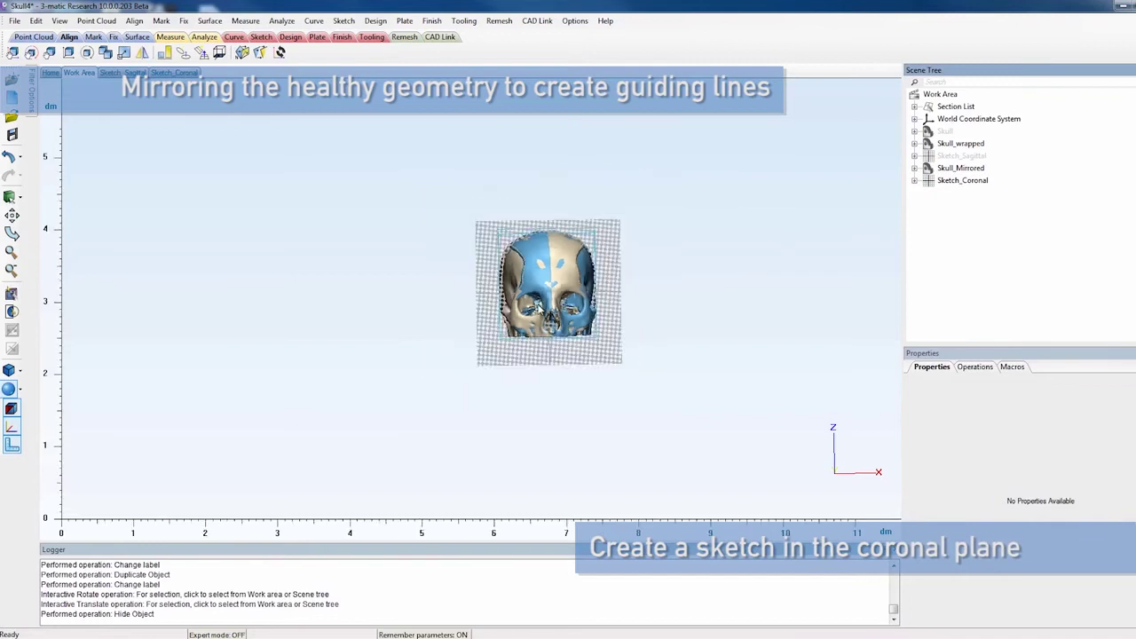
pyautogui.scroll(5, 435, 317)
# Nudge Skull_Mirrored slightly along the X axis with Interactive Translate to align it.
pyautogui.moveTo(435, 317); pyautogui.dragTo(420, 355, button='right')
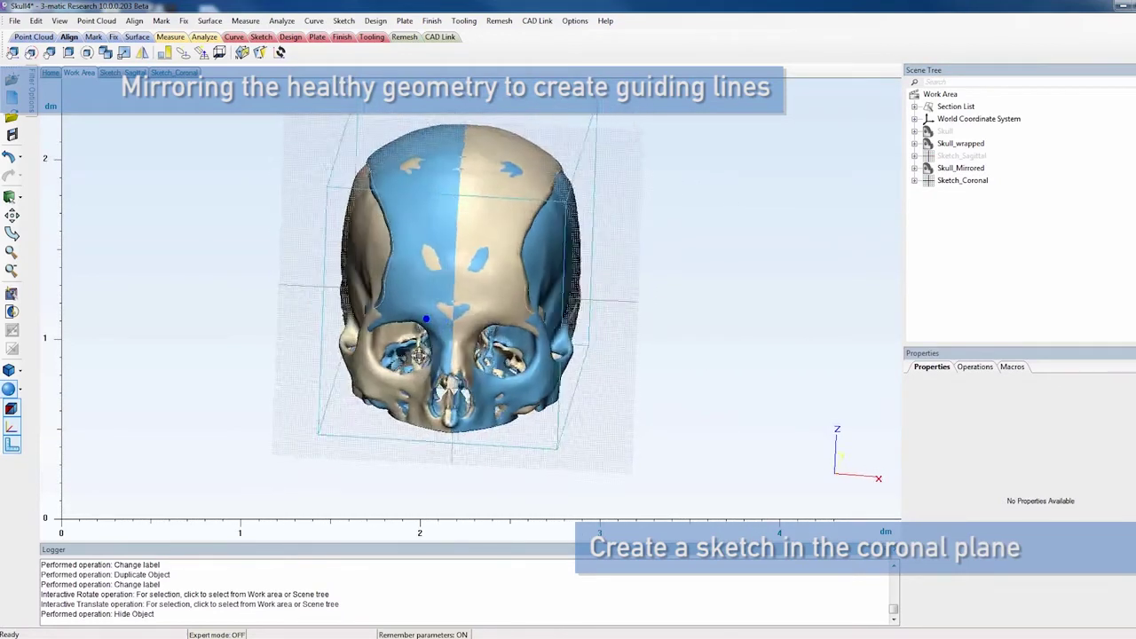
pyautogui.click(973, 173)
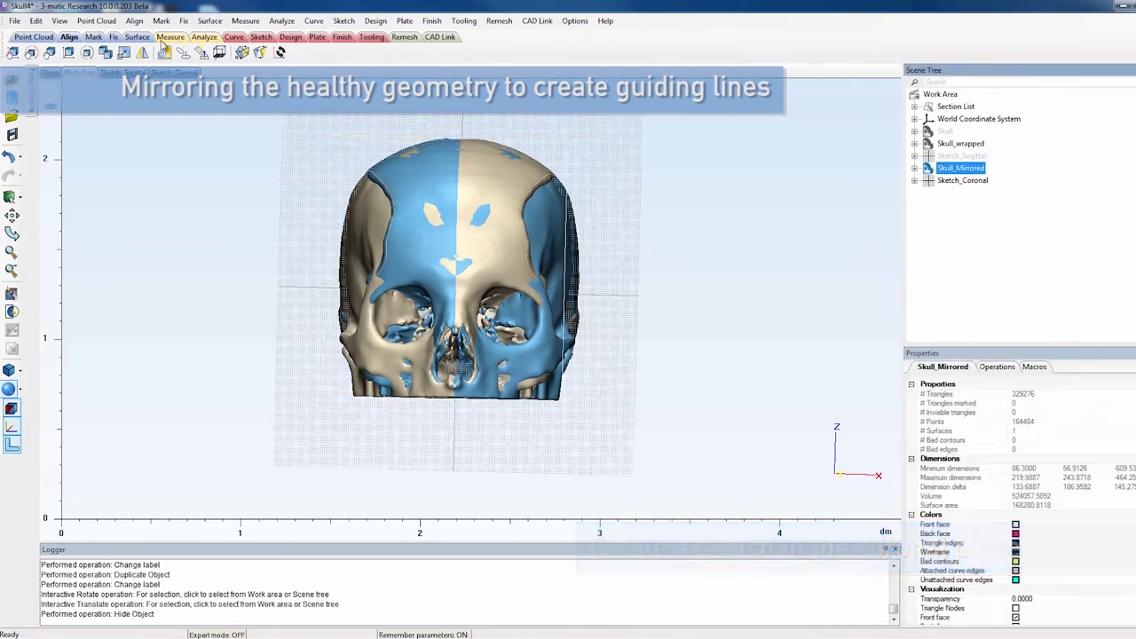
pyautogui.hotkey('ctrl', 't')
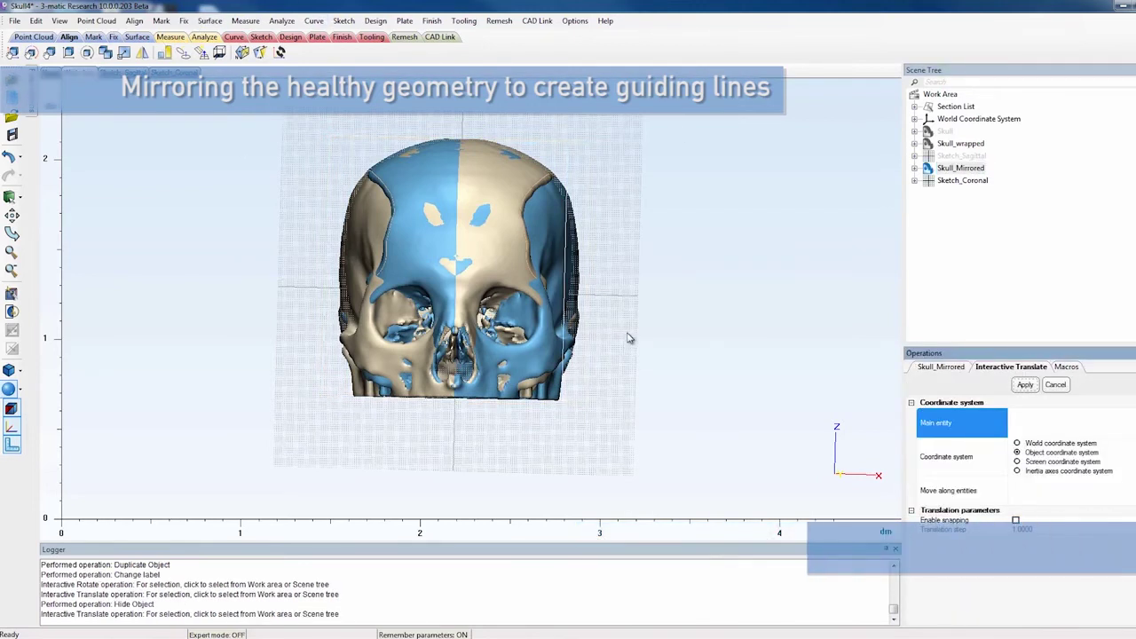
pyautogui.click(962, 168)
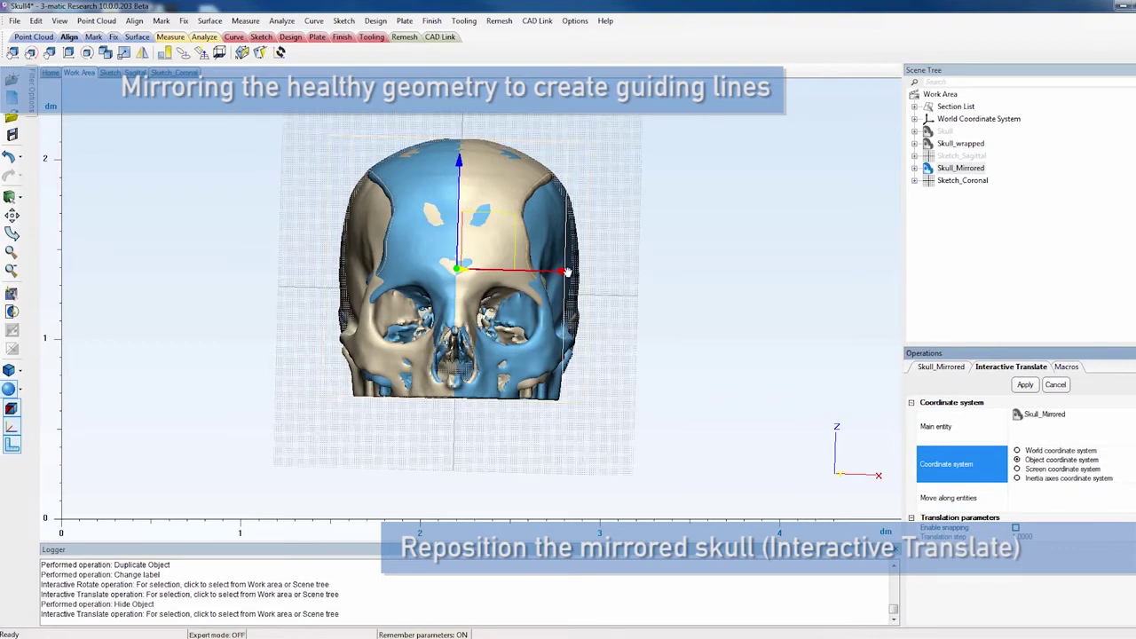
pyautogui.moveTo(566, 272); pyautogui.dragTo(568, 271)
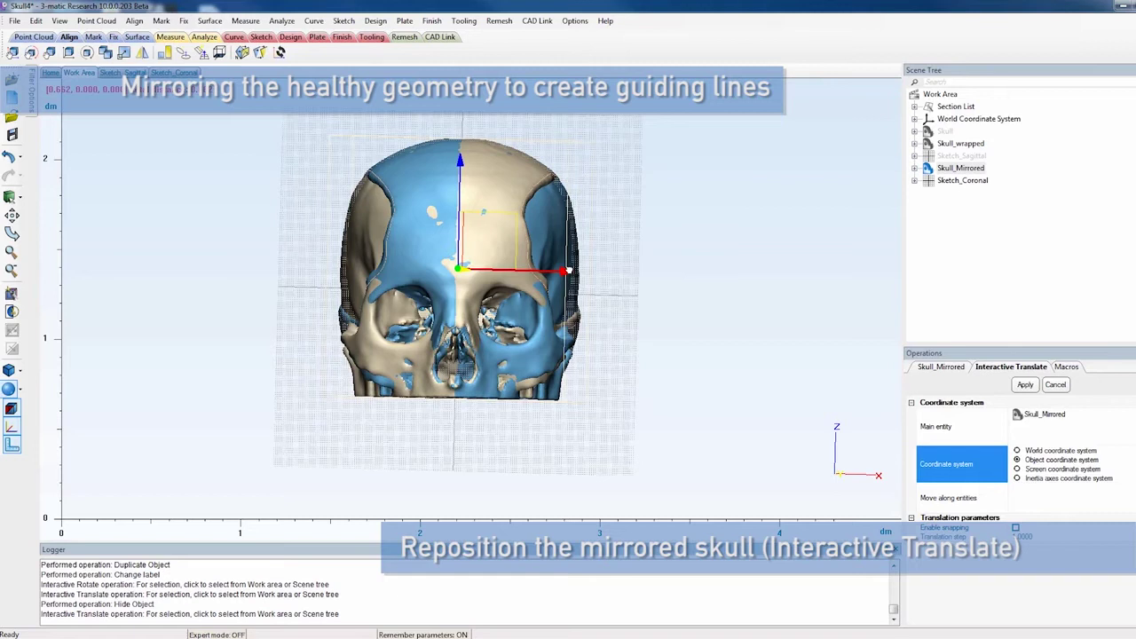
pyautogui.moveTo(568, 270); pyautogui.dragTo(562, 270)
pyautogui.moveTo(434, 466)
pyautogui.mouseDown(button='right')
pyautogui.moveTo(489, 452)
pyautogui.moveTo(553, 480)
pyautogui.moveTo(523, 456)
pyautogui.moveTo(418, 447)
pyautogui.moveTo(436, 461)
pyautogui.mouseUp(button='right')
pyautogui.press('Return')
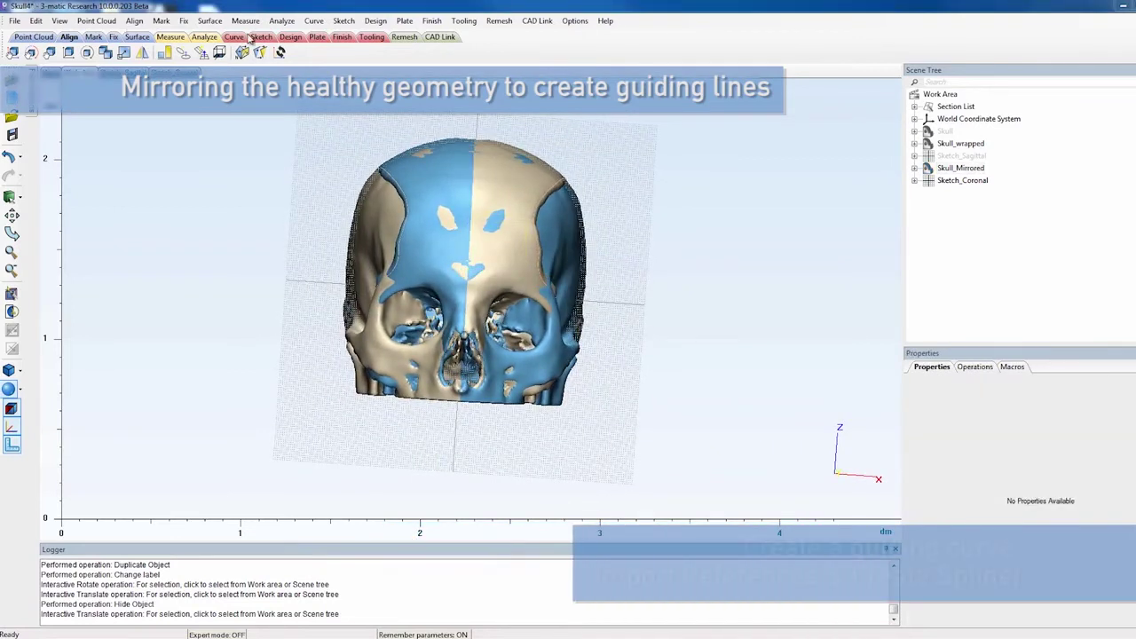
pyautogui.click(260, 36)
# Import the Skull_Mirrored and Skull_wrapped intersections into Sketch_Coronal.
pyautogui.click(55, 51)
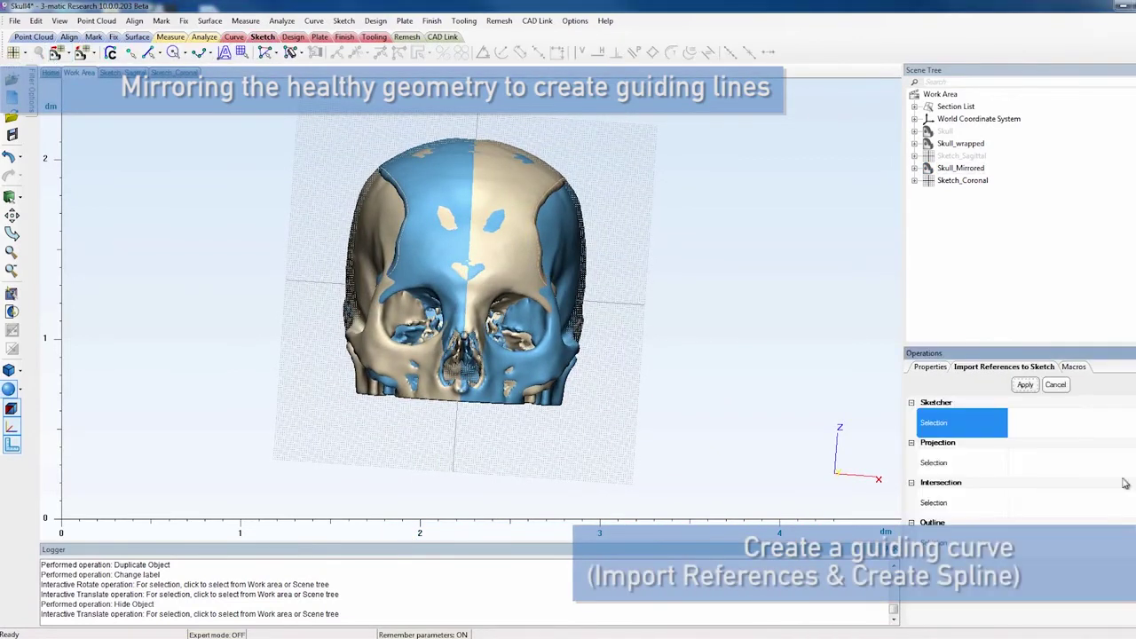
pyautogui.click(958, 182)
pyautogui.click(968, 515)
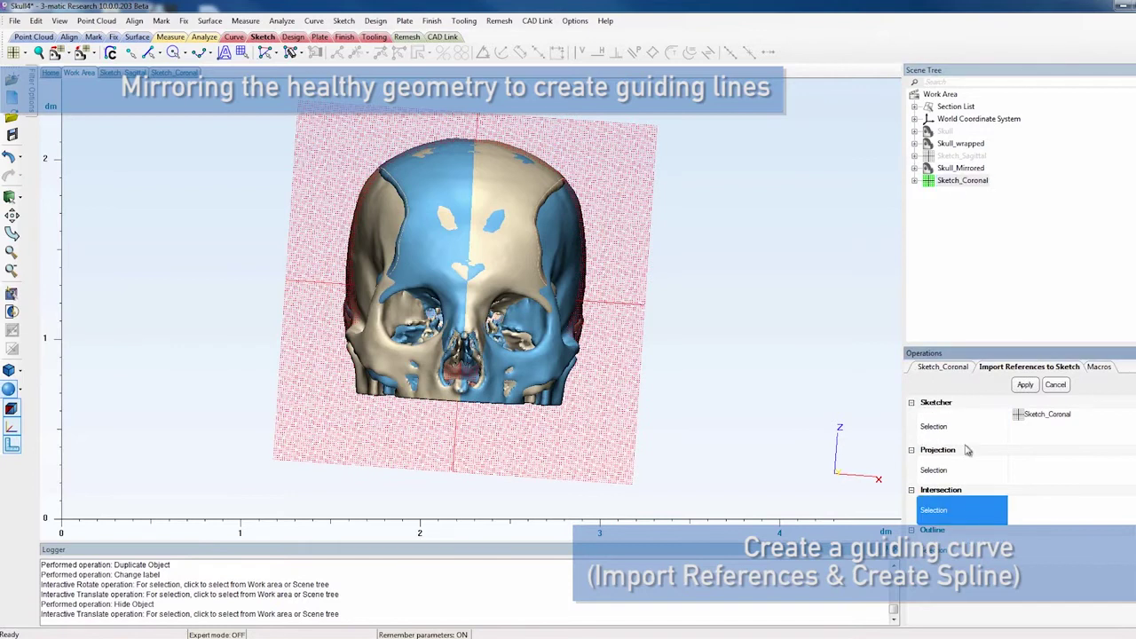
pyautogui.click(958, 167)
pyautogui.click(961, 144)
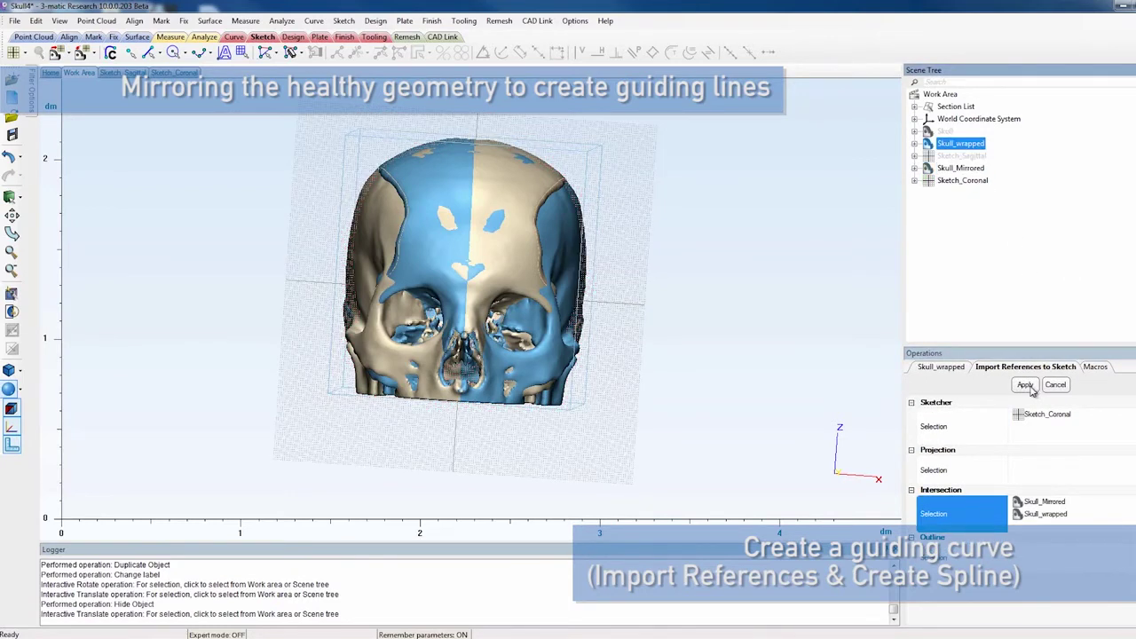
pyautogui.click(1028, 387)
pyautogui.click(959, 181)
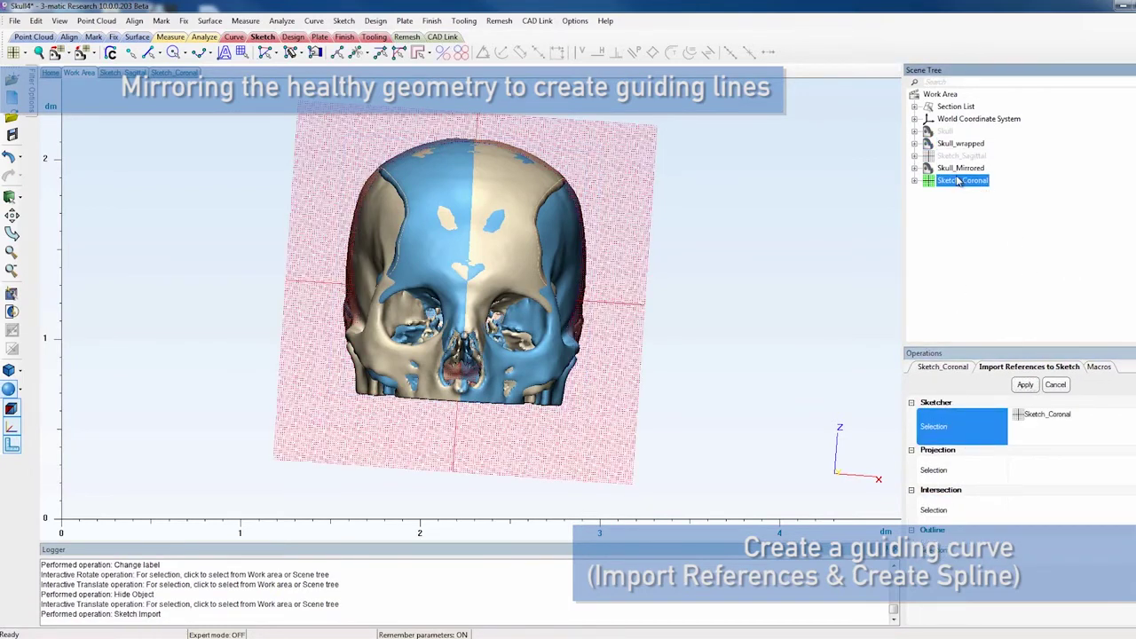
# Import the existing Curve into Sketch_Coronal, then open the Sketch_Coronal tab.
pyautogui.click(959, 513)
pyautogui.click(916, 144)
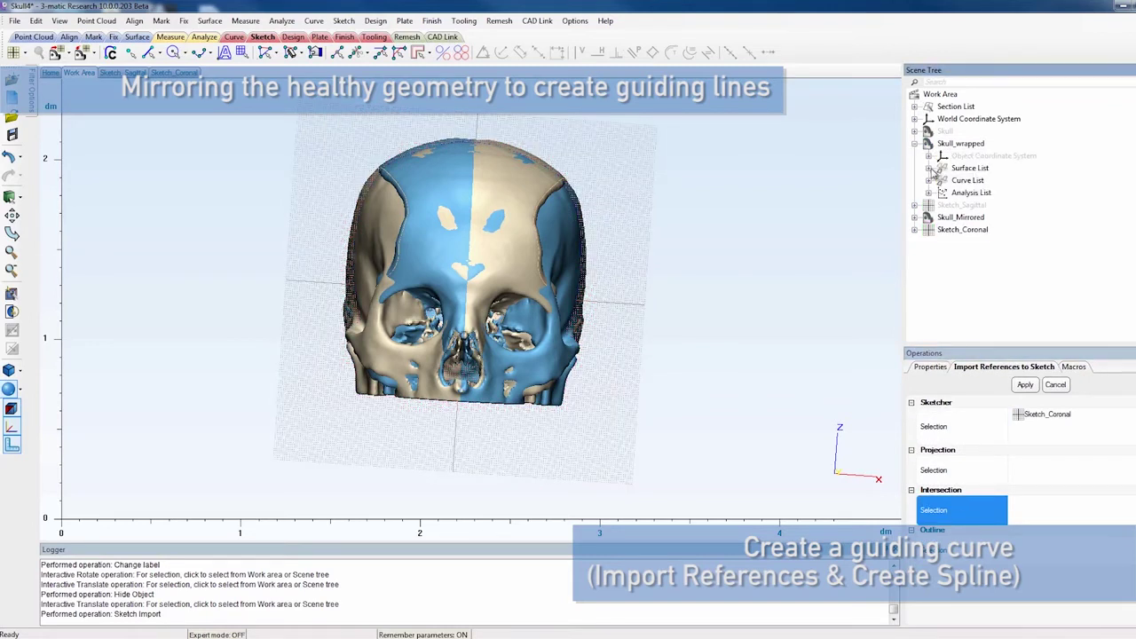
pyautogui.click(928, 180)
pyautogui.click(942, 194)
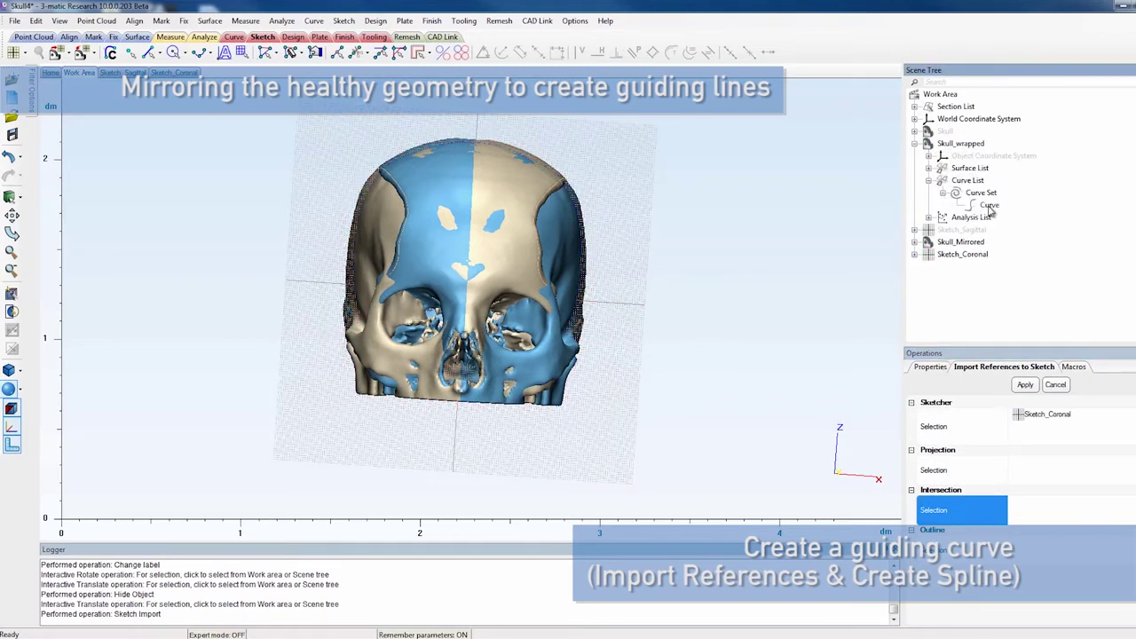
pyautogui.click(989, 206)
pyautogui.click(1026, 386)
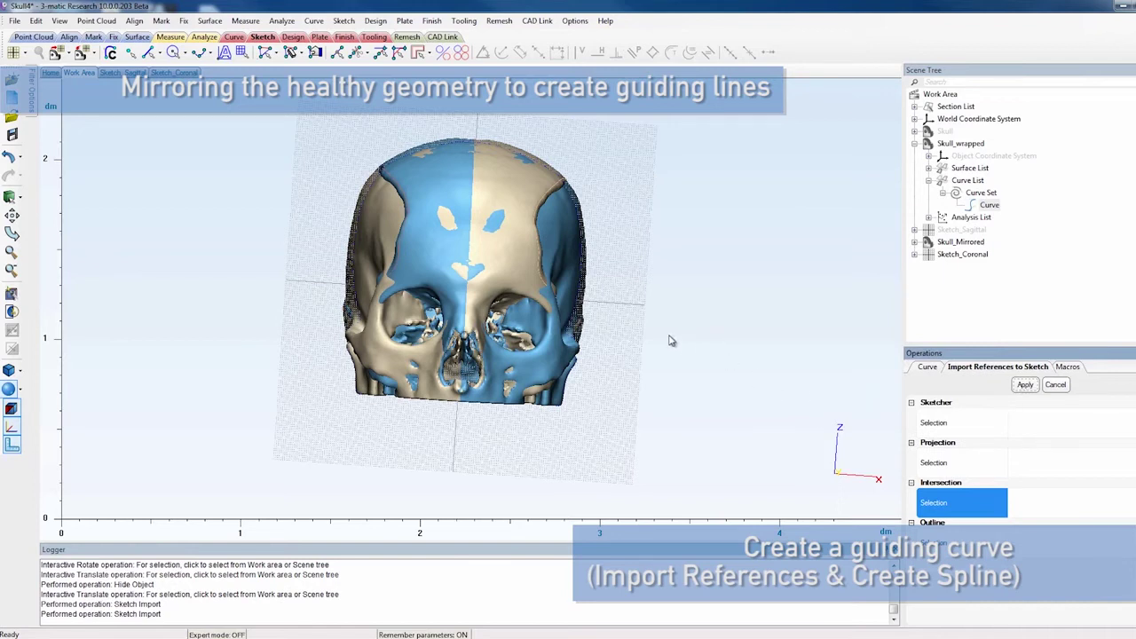
pyautogui.click(1057, 388)
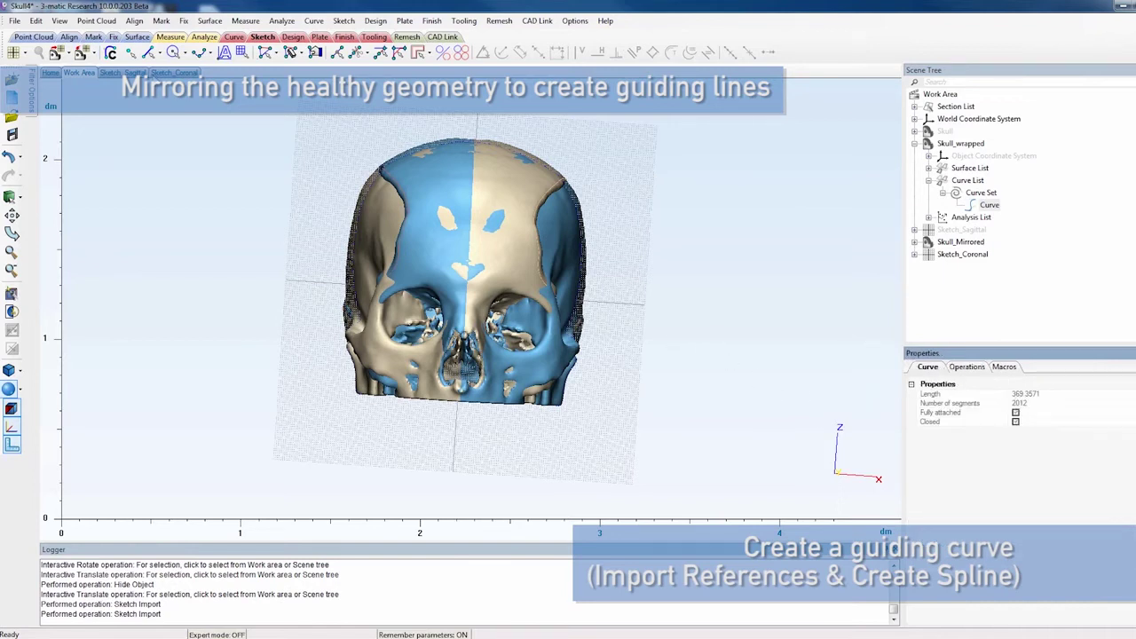
pyautogui.click(157, 74)
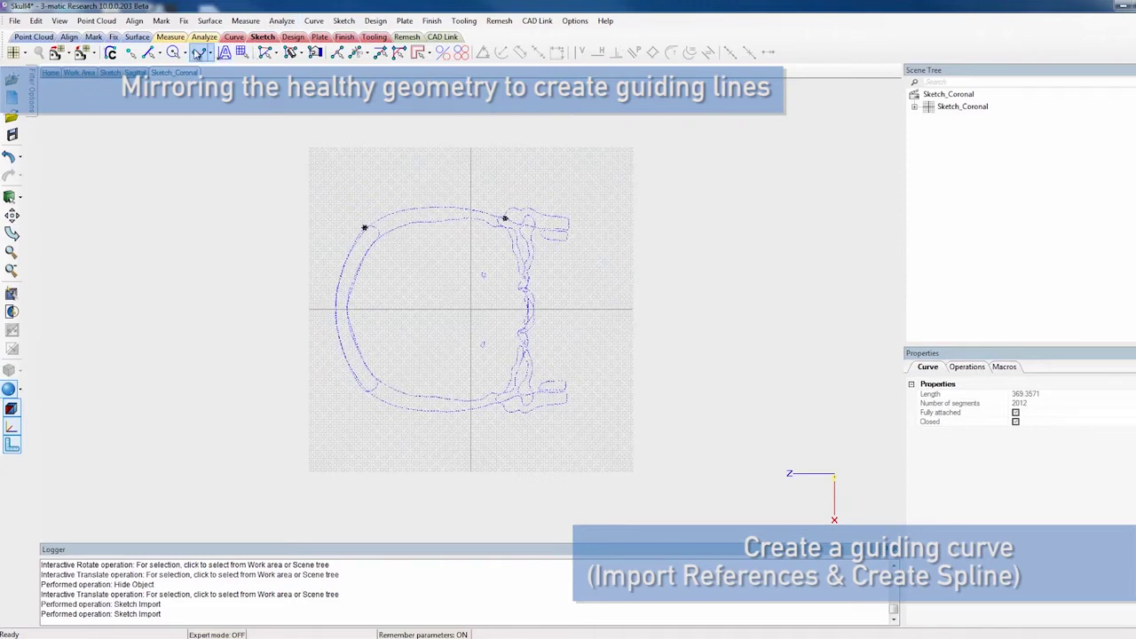
# Draw a spline through eight points along the top of the skull outline.
pyautogui.click(199, 52)
pyautogui.scroll(2, 396, 269)
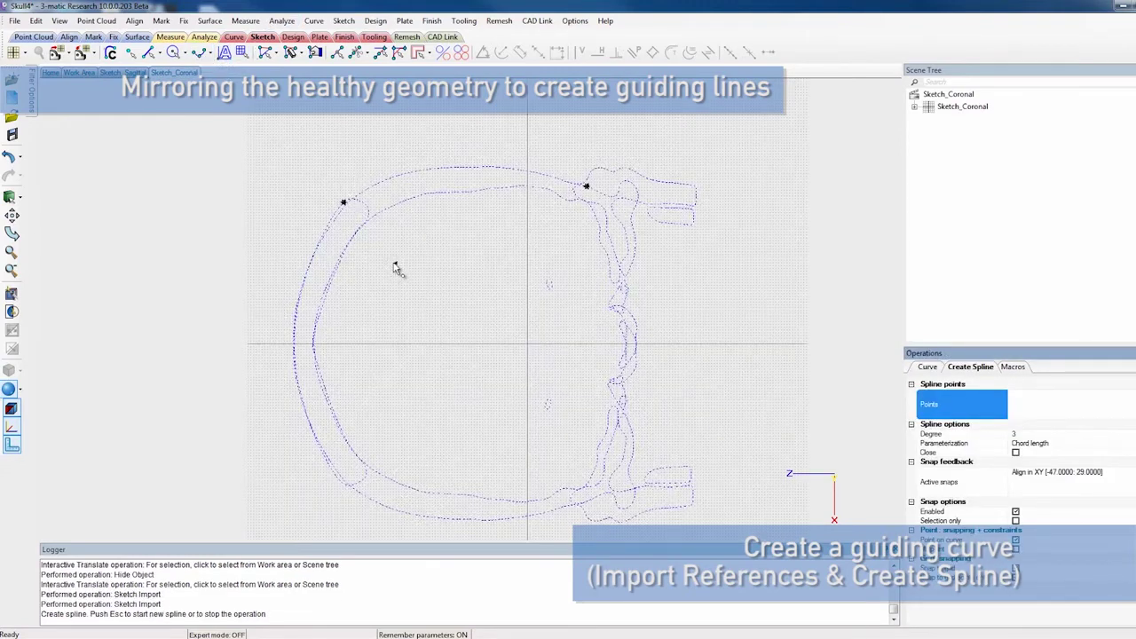
pyautogui.click(343, 203)
pyautogui.click(362, 189)
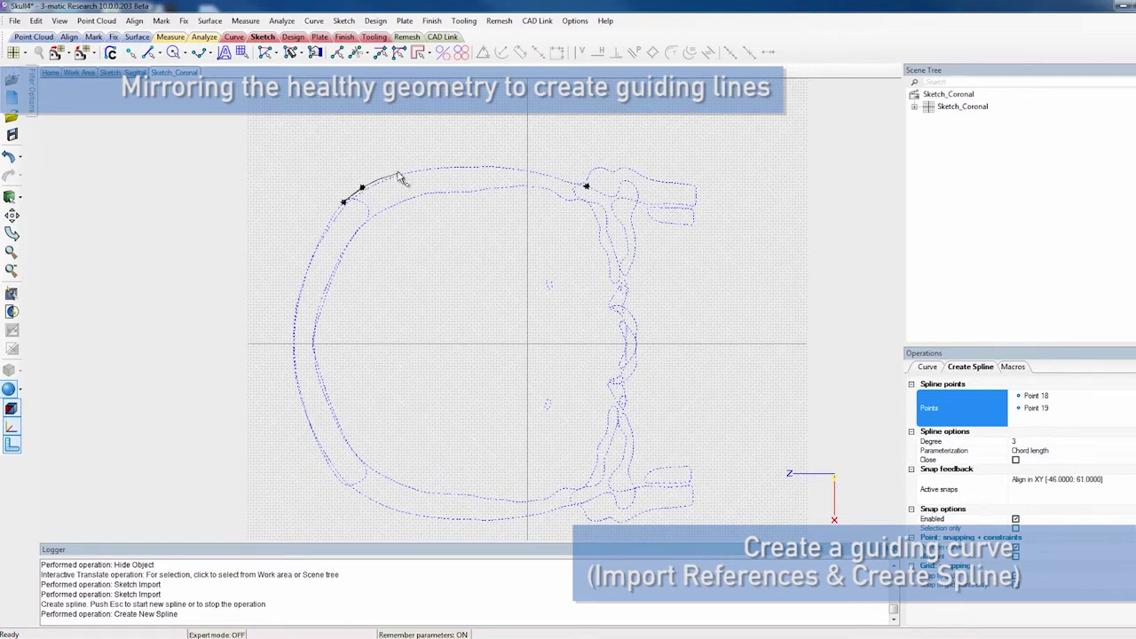
pyautogui.click(399, 173)
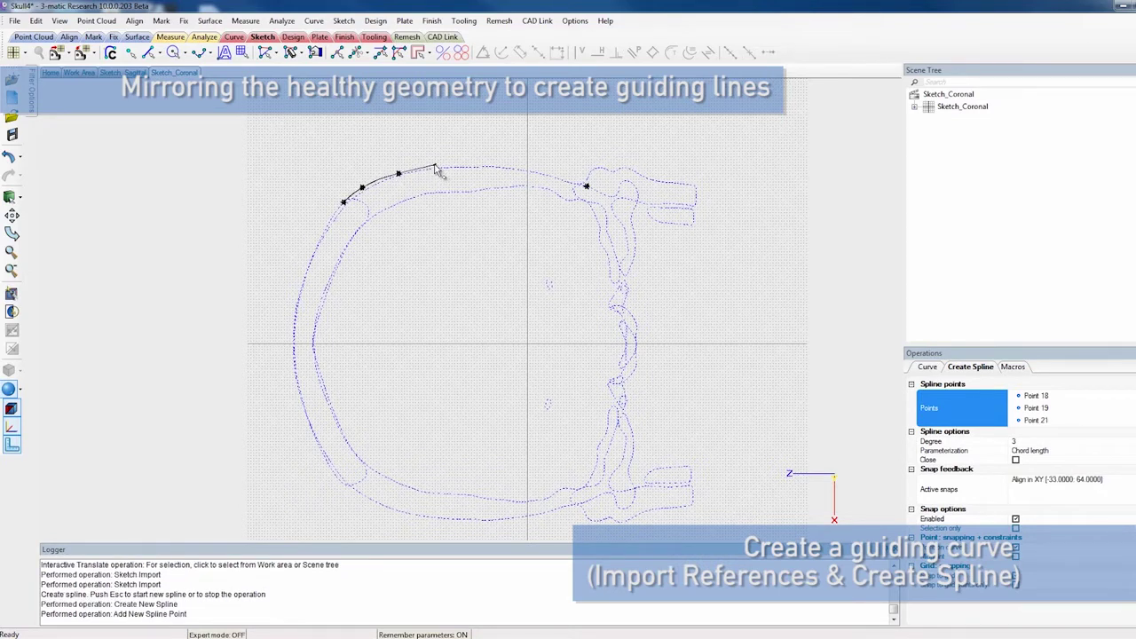
pyautogui.click(435, 166)
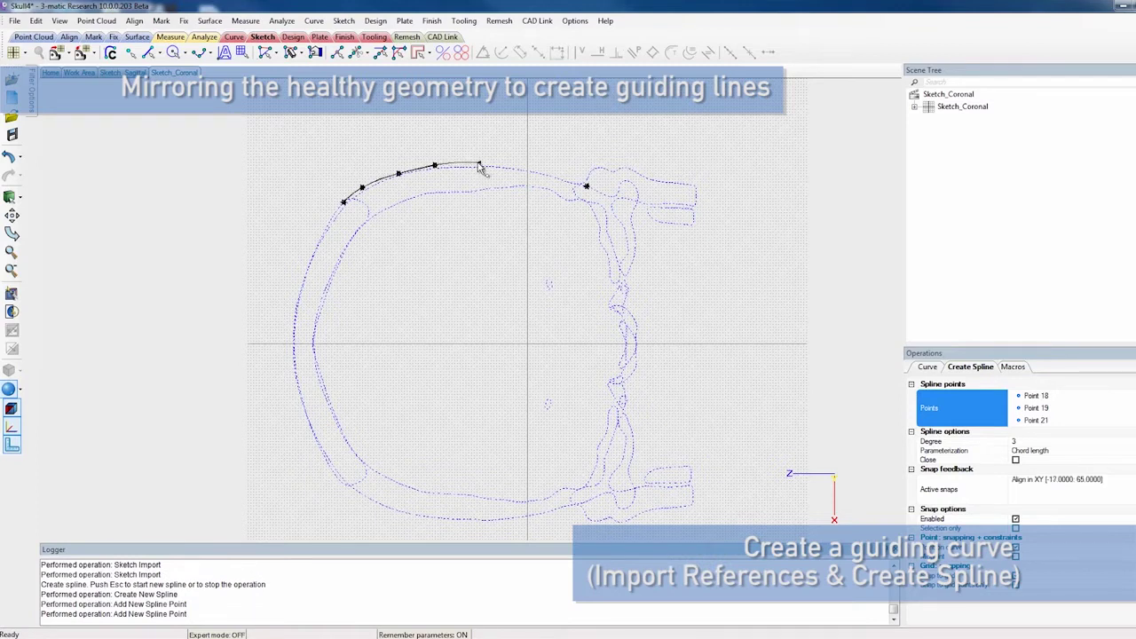
pyautogui.click(480, 165)
pyautogui.click(513, 166)
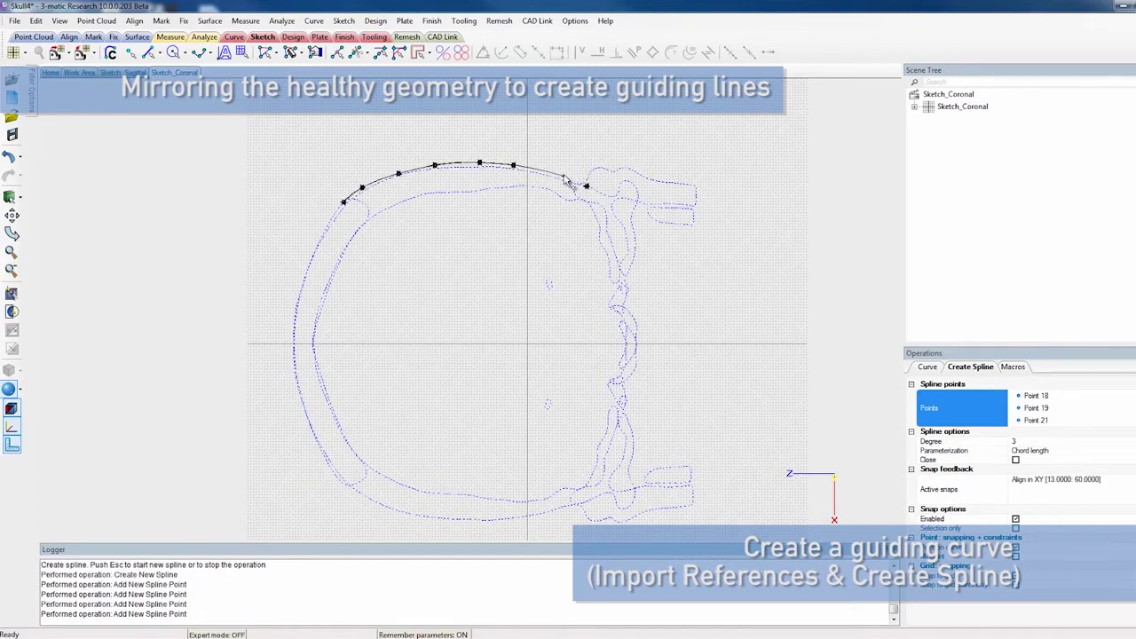
pyautogui.click(558, 173)
pyautogui.click(587, 188)
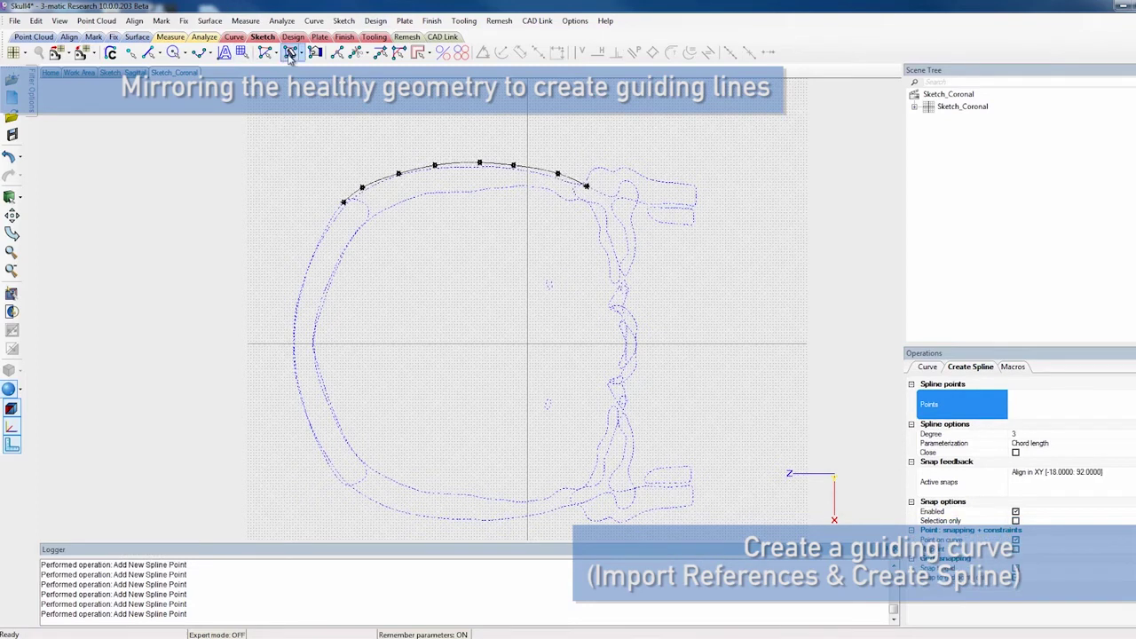
# Drag one spline point to smooth the curve, then return to the Work Area.
pyautogui.click(315, 51)
pyautogui.click(562, 179)
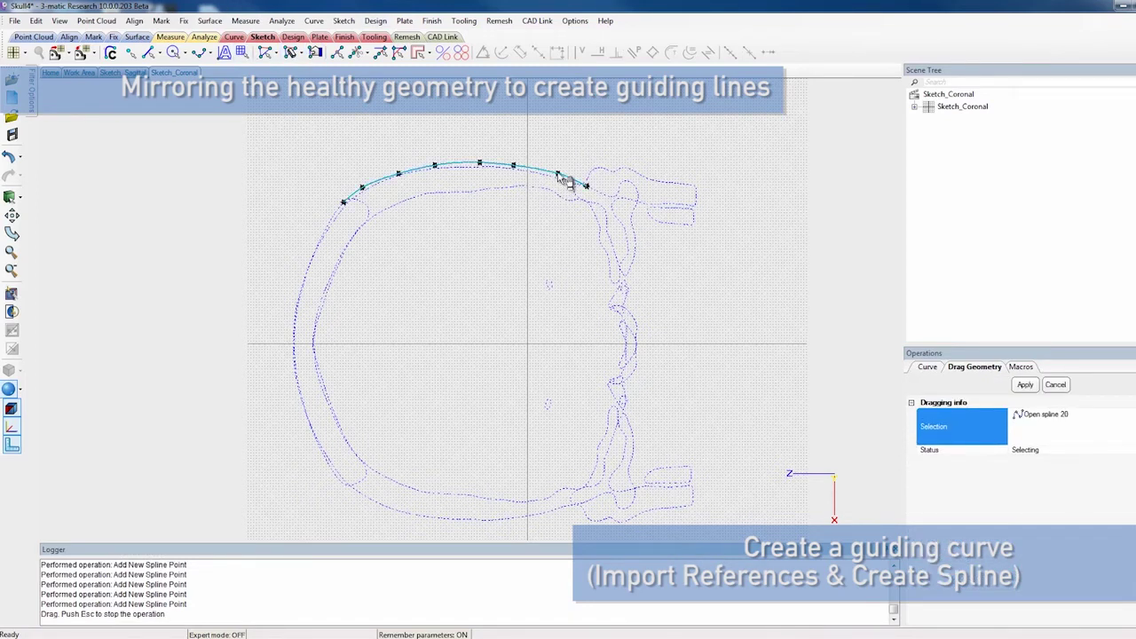
pyautogui.click(559, 174)
pyautogui.moveTo(559, 176); pyautogui.dragTo(563, 182)
pyautogui.click(1061, 388)
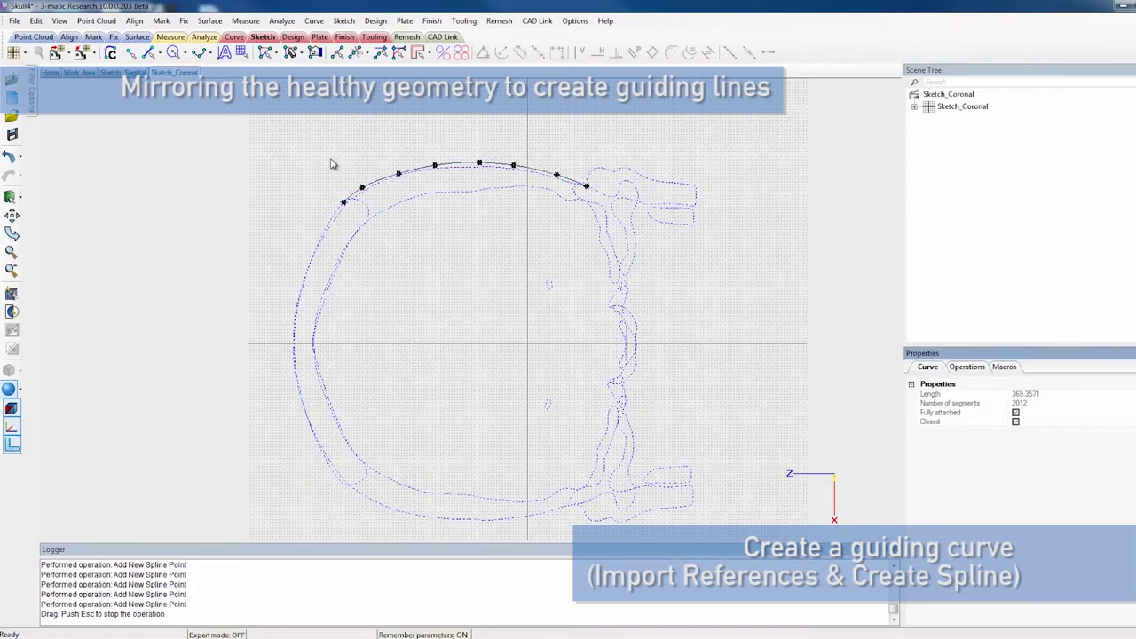
pyautogui.scroll(-2, 337, 201)
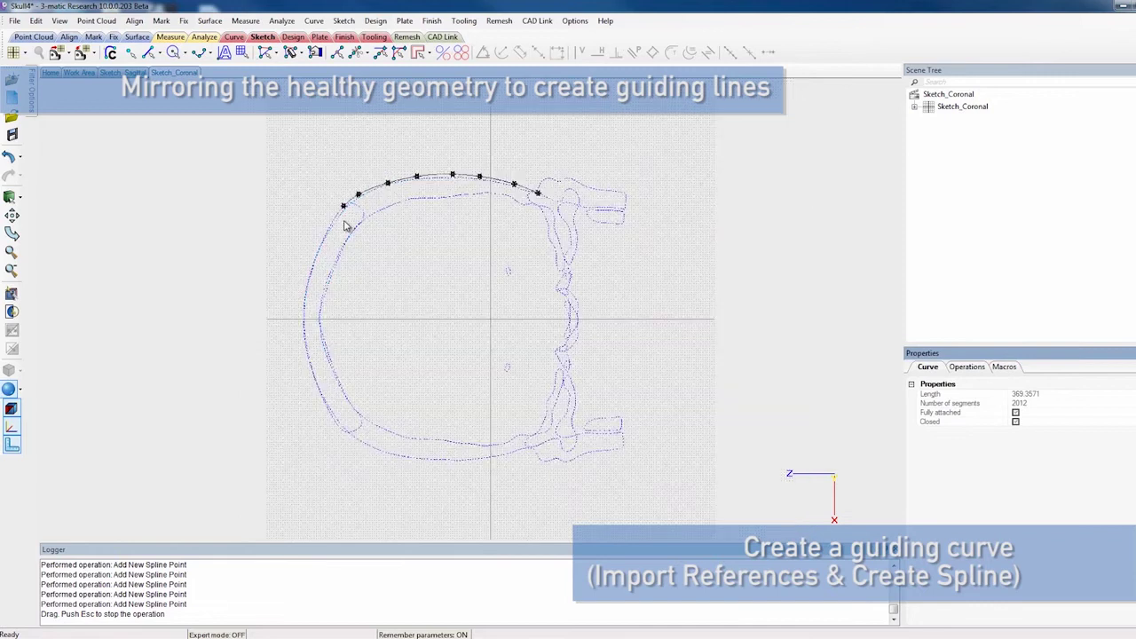
pyautogui.click(79, 72)
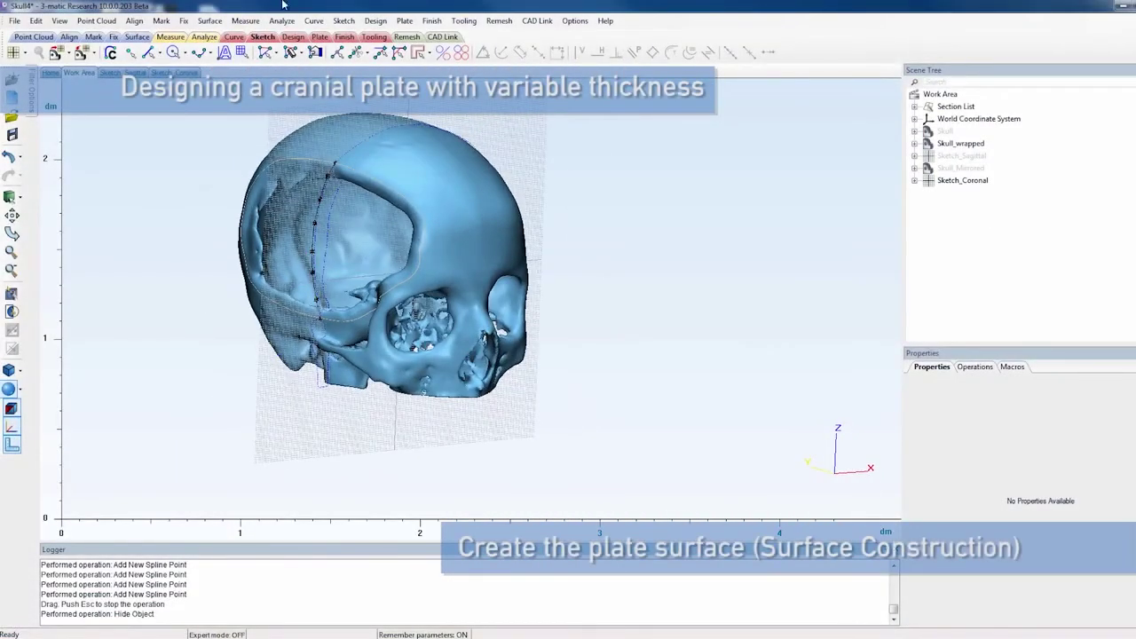
pyautogui.click(300, 38)
pyautogui.click(142, 52)
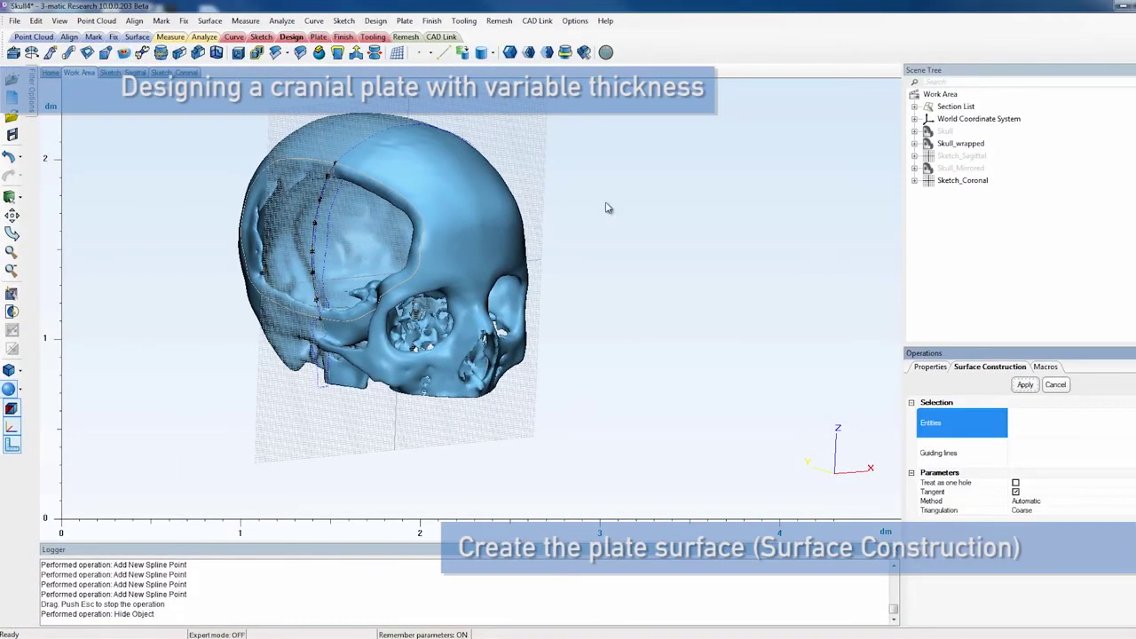
pyautogui.click(915, 143)
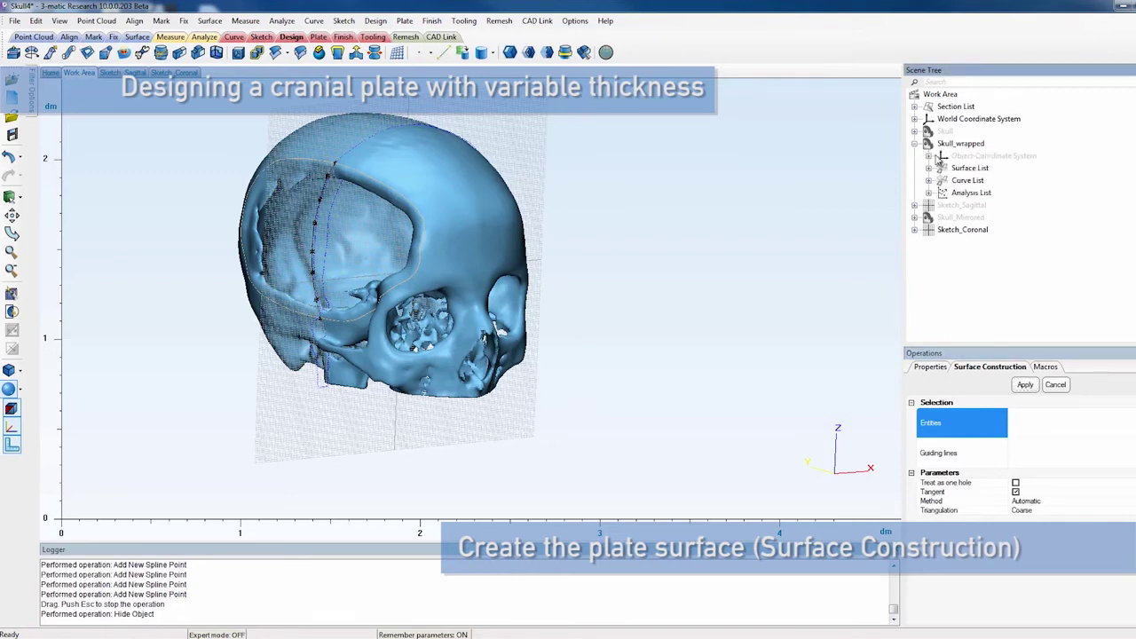
pyautogui.click(928, 180)
pyautogui.click(943, 192)
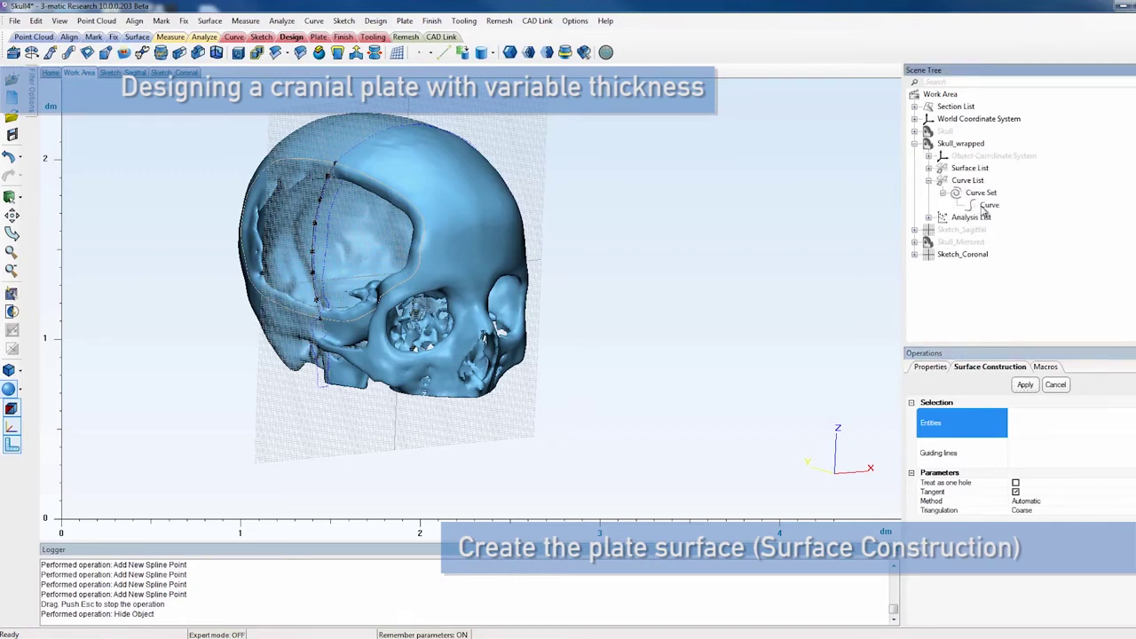
pyautogui.click(987, 205)
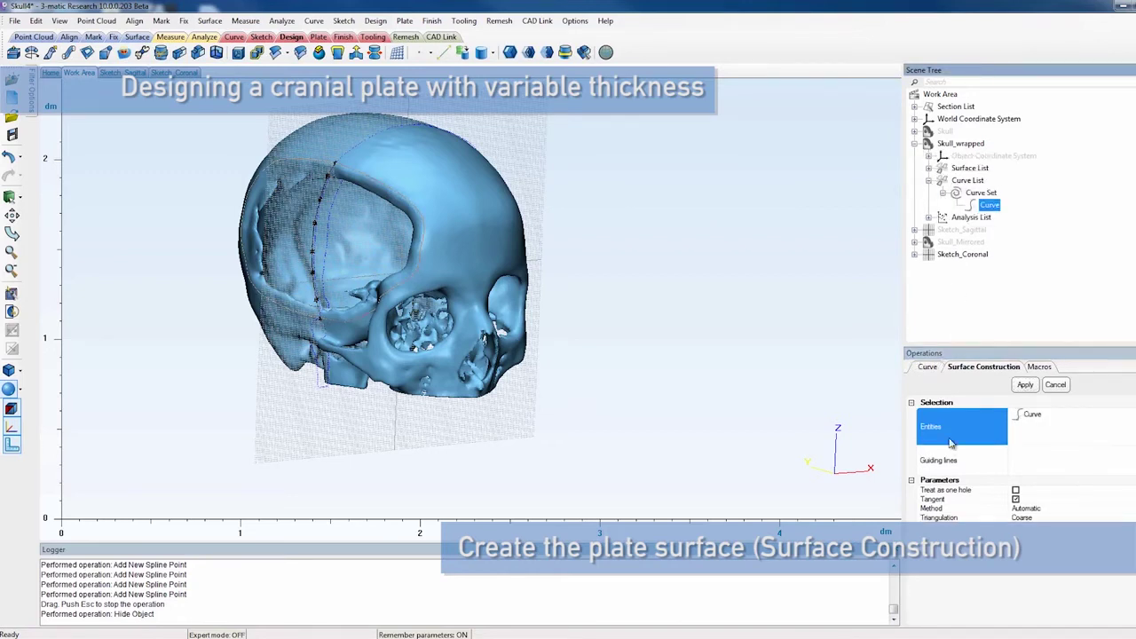
pyautogui.click(966, 255)
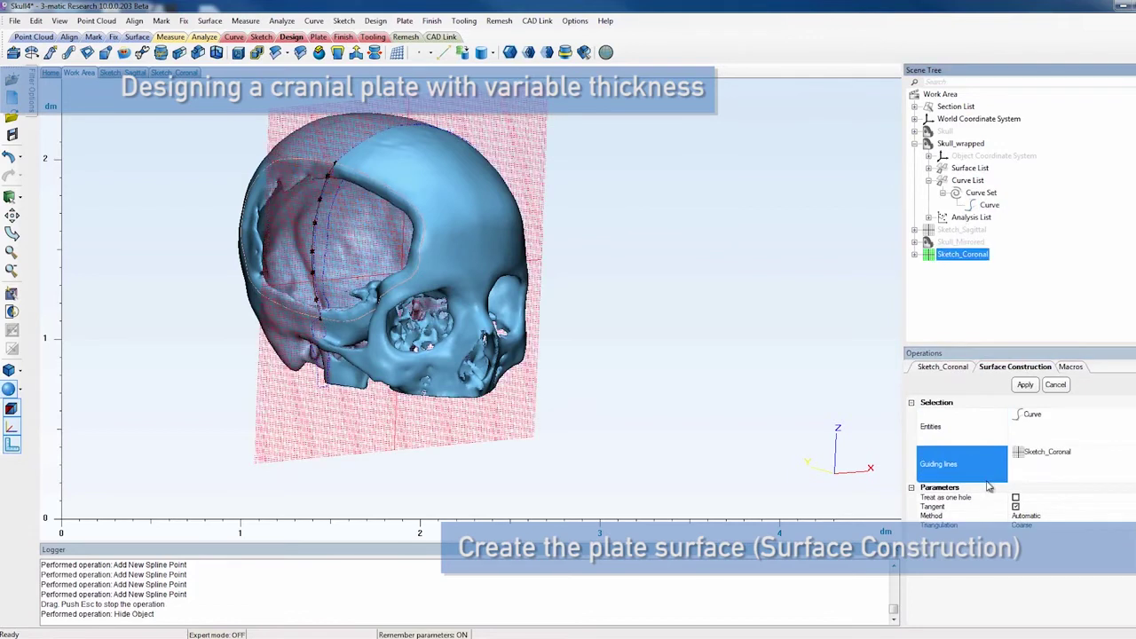
pyautogui.click(1034, 525)
pyautogui.click(1046, 536)
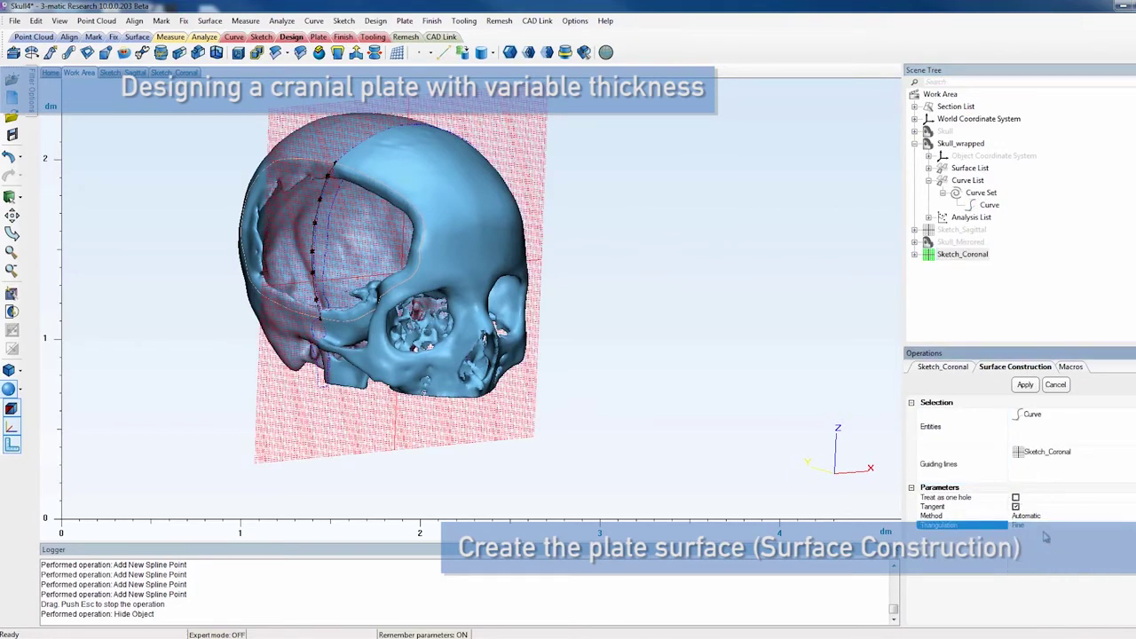
pyautogui.click(1025, 385)
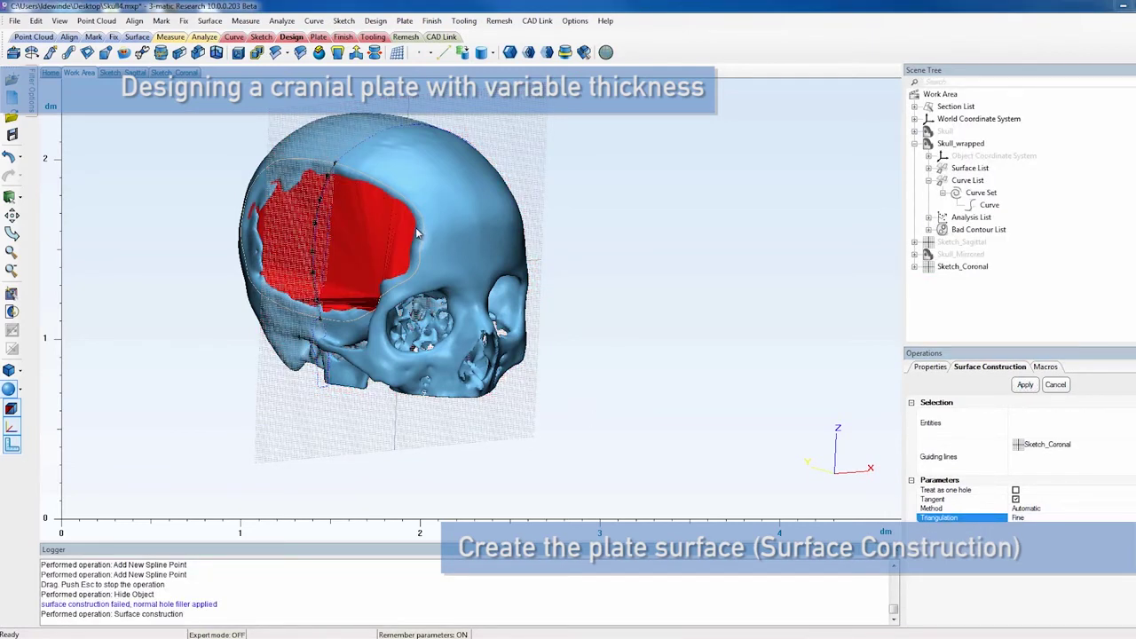
pyautogui.click(1056, 385)
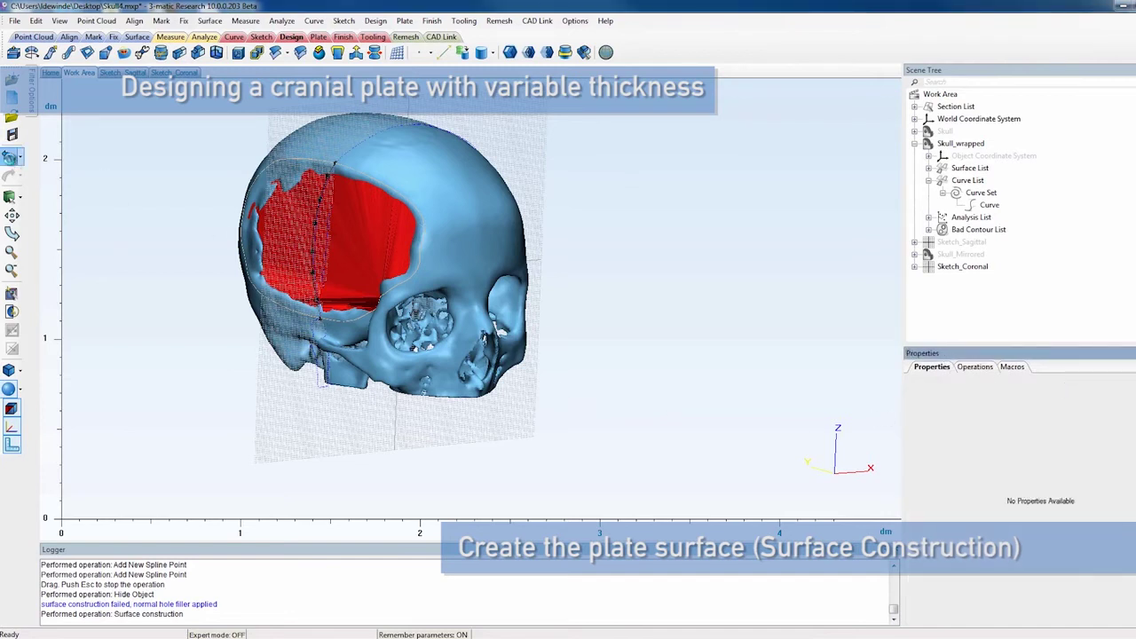
pyautogui.click(11, 157)
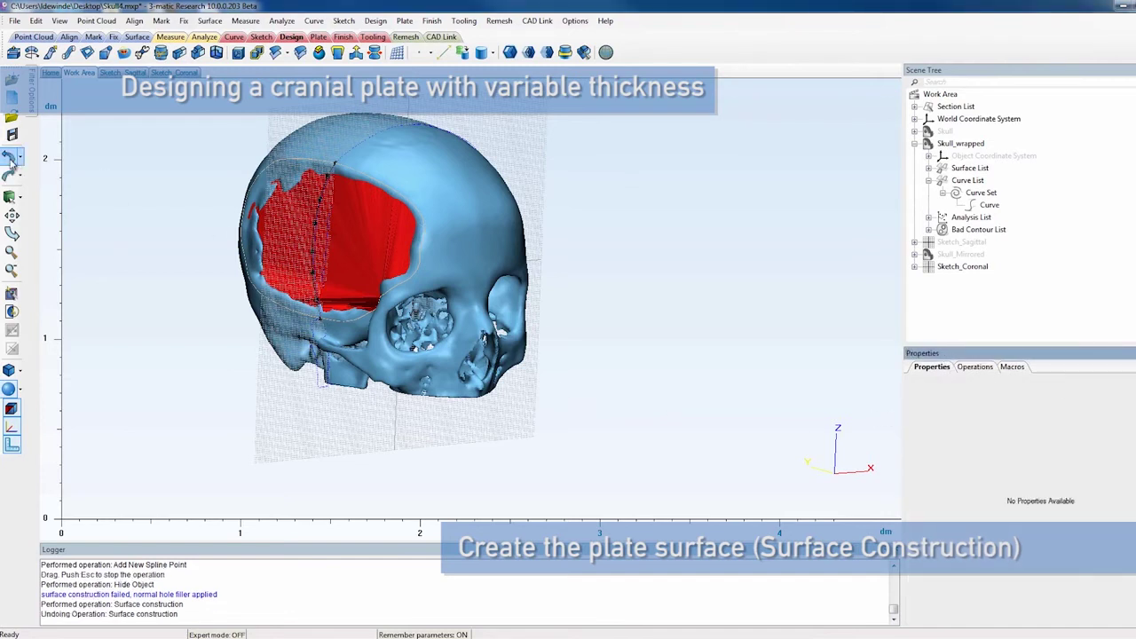
# Flip the direction of the defect outline Curve.
pyautogui.click(234, 37)
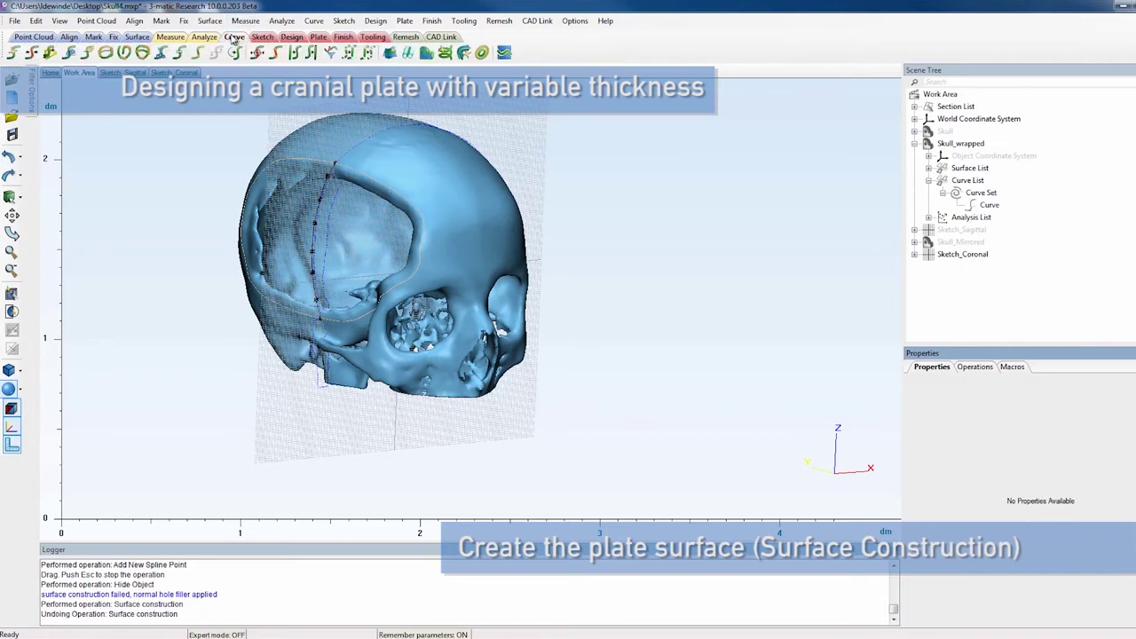
pyautogui.click(993, 206)
pyautogui.click(217, 53)
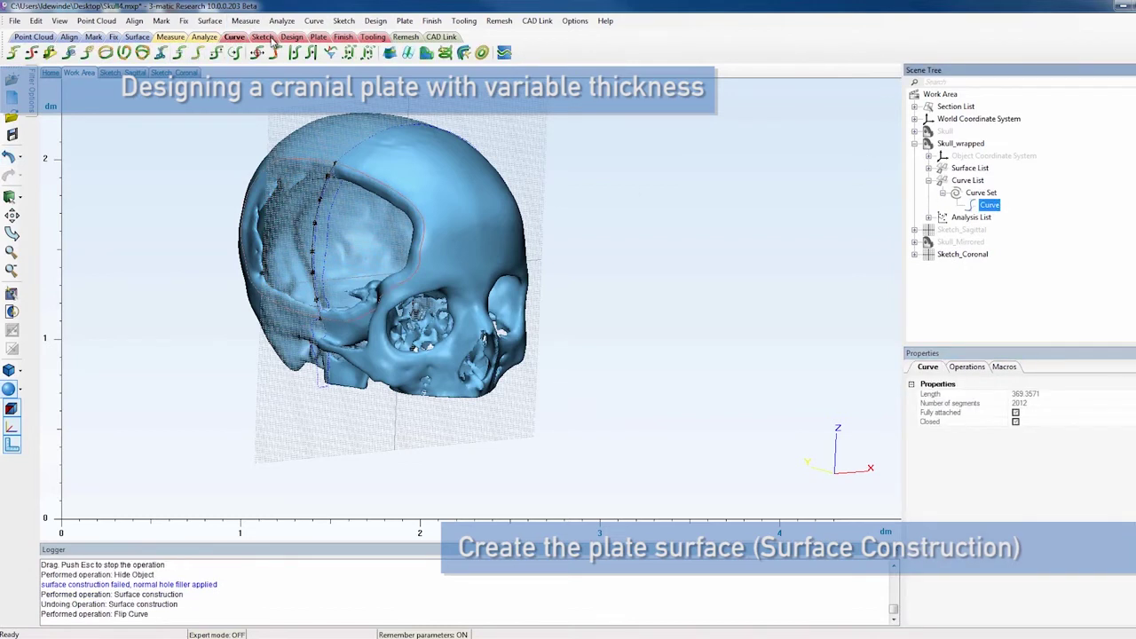
# Build a Surface Construction patch using Sketch_Coronal as guiding lines.
pyautogui.click(291, 37)
pyautogui.click(124, 52)
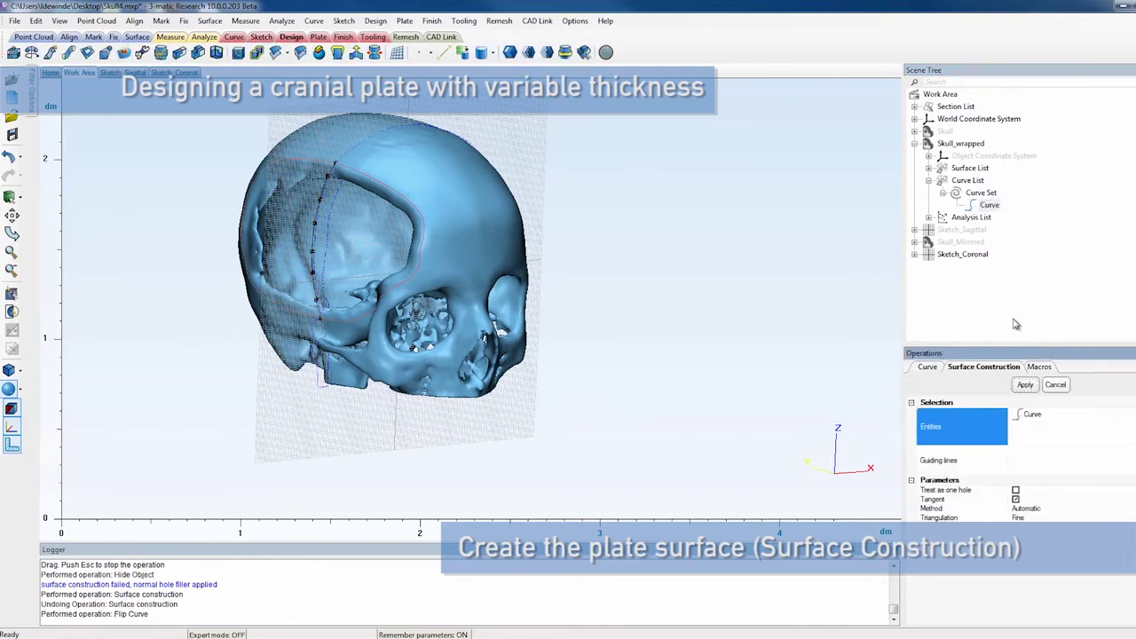
pyautogui.click(954, 463)
pyautogui.click(952, 254)
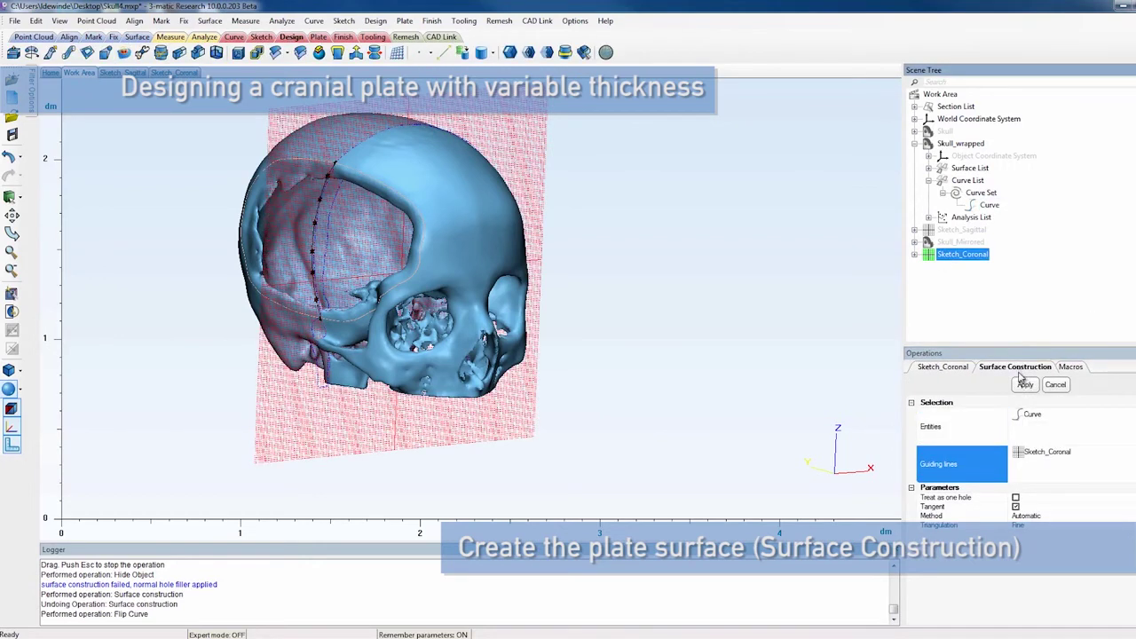
pyautogui.click(1026, 386)
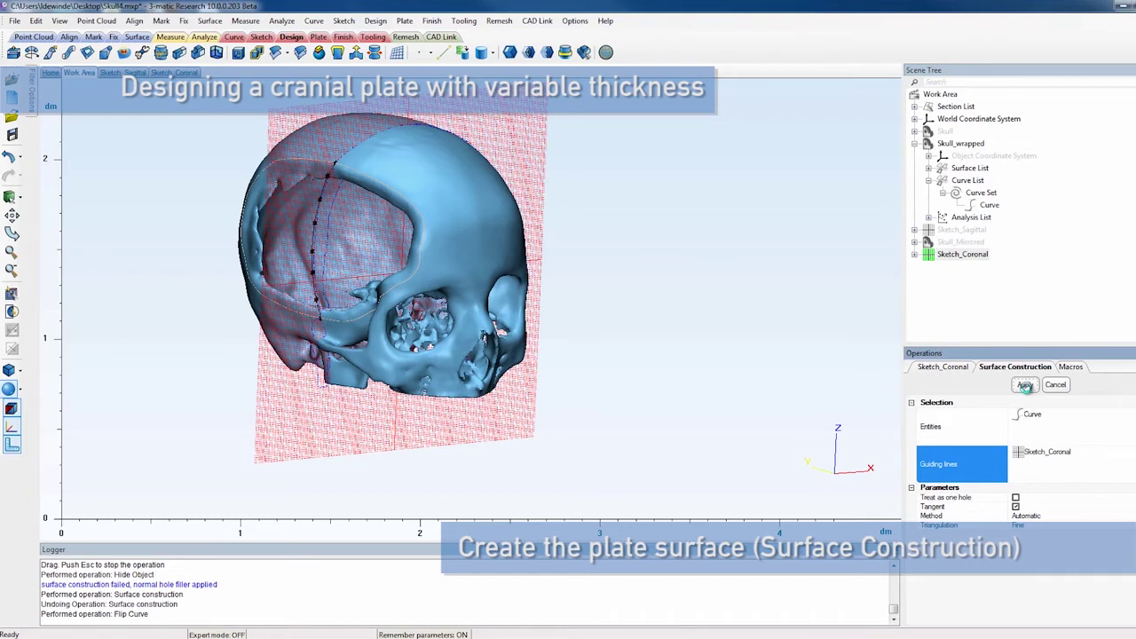
# Hide Sketch_Coronal and turn the view to face the defect.
pyautogui.click(1056, 384)
pyautogui.rightClick(962, 266)
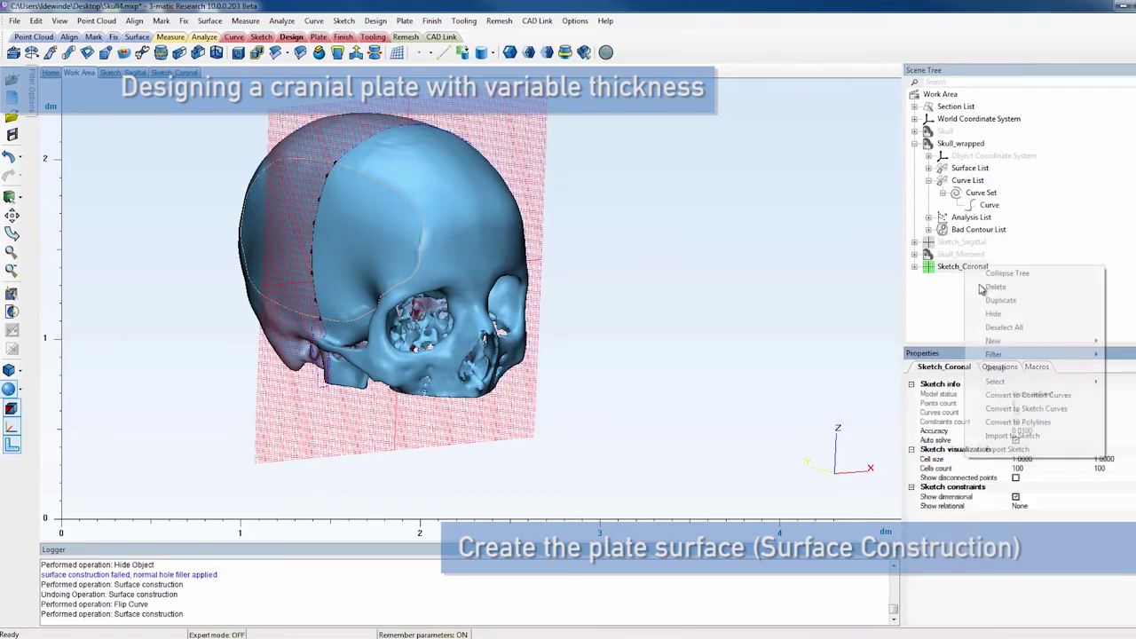
pyautogui.click(990, 318)
pyautogui.moveTo(298, 206); pyautogui.dragTo(370, 297, button='right')
# Separate the plate surface and move it into a newly created part.
pyautogui.scroll(2, 373, 297)
pyautogui.rightClick(372, 295)
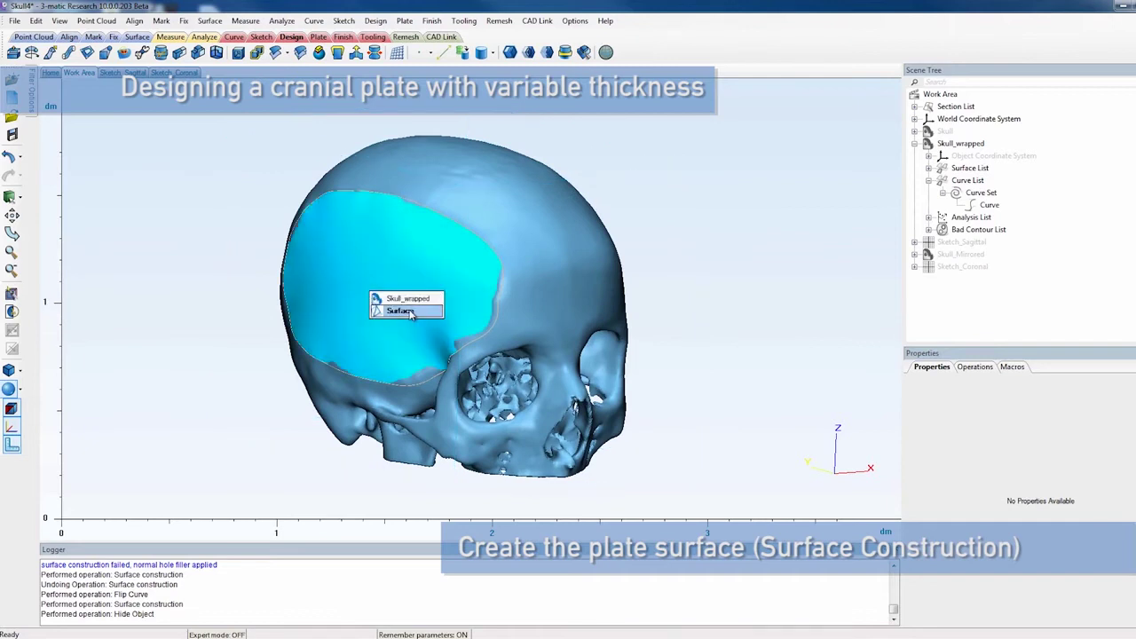
pyautogui.click(407, 310)
pyautogui.rightClick(410, 312)
pyautogui.moveTo(478, 389)
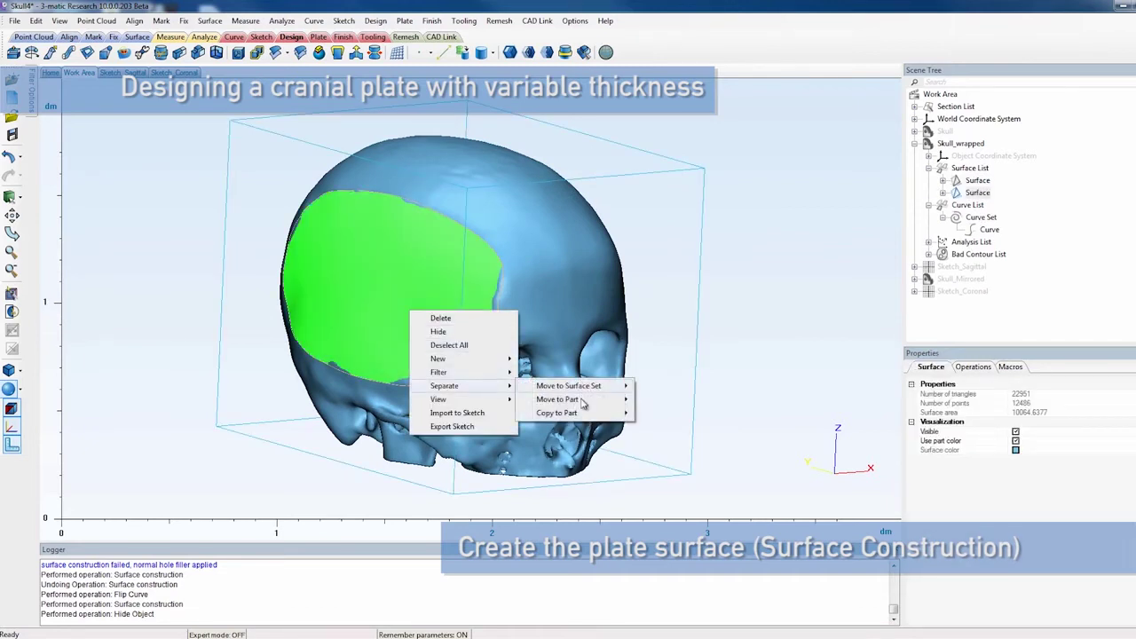
pyautogui.moveTo(568, 398)
pyautogui.click(675, 400)
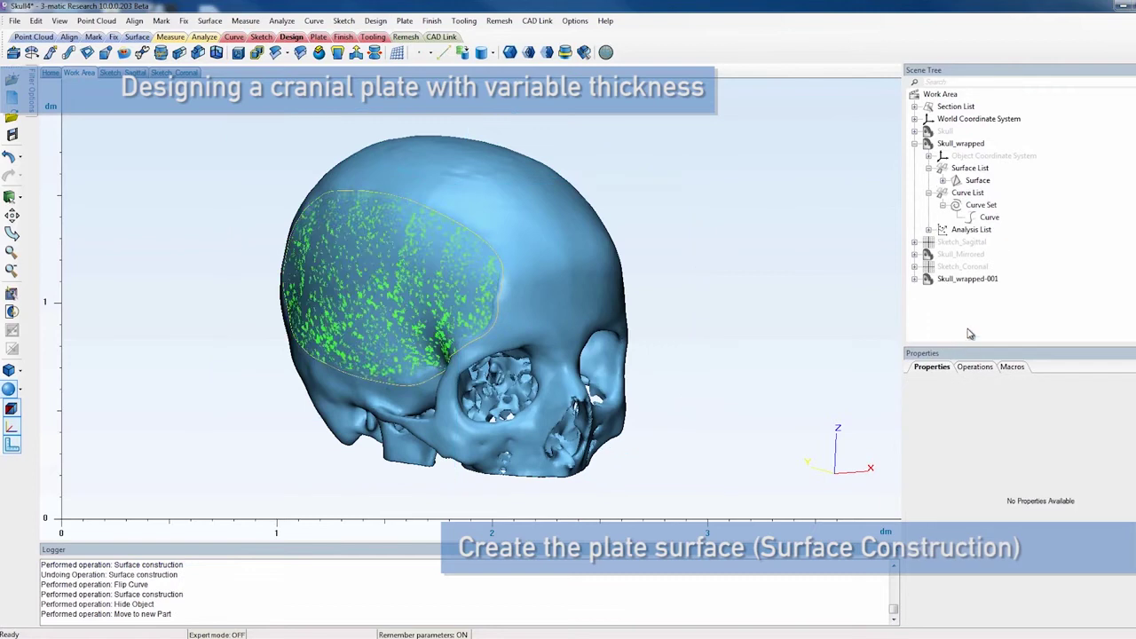
# Rename the new part Skull_wrapped-001 to Prosthesis.
pyautogui.click(958, 282)
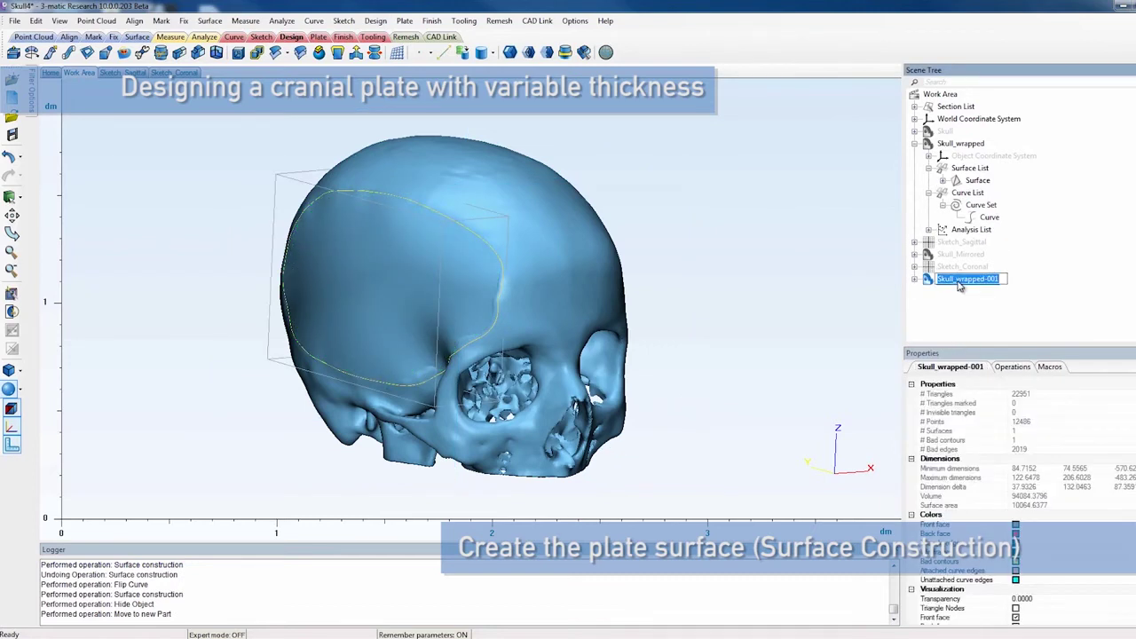
pyautogui.write('Prosthesis')
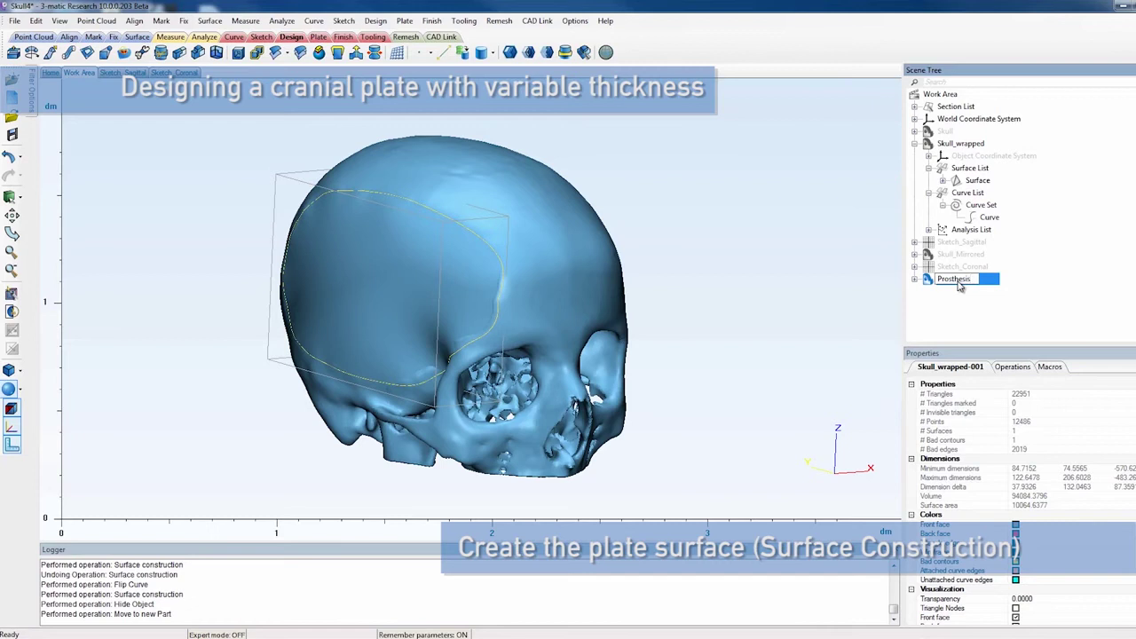
pyautogui.press('Return')
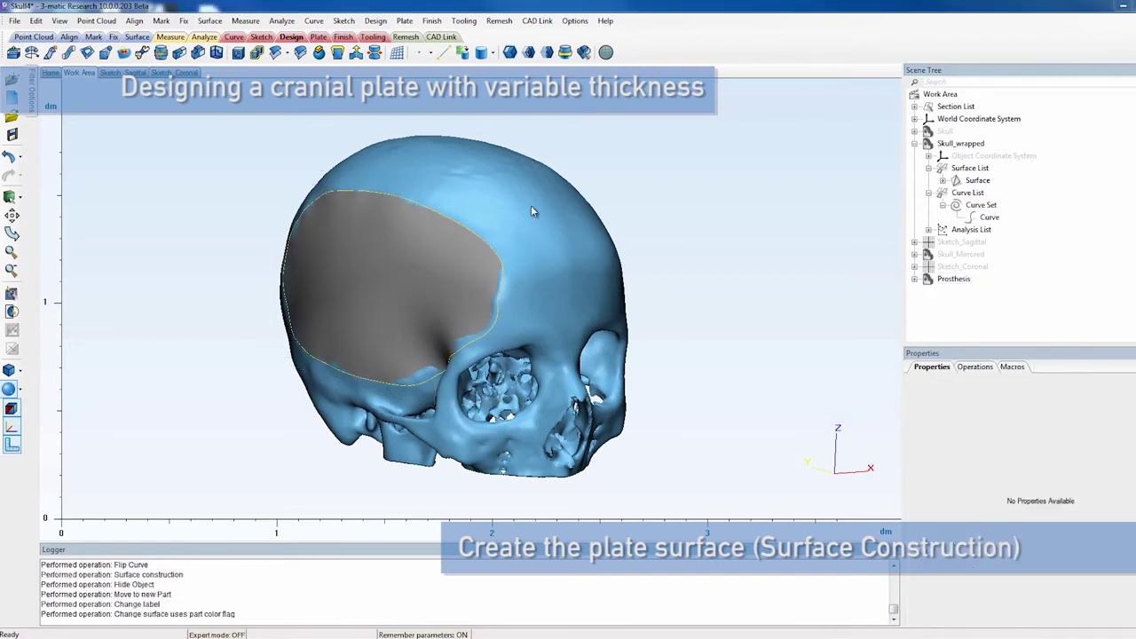
pyautogui.moveTo(536, 193)
pyautogui.mouseDown(button='right')
pyautogui.moveTo(558, 180)
pyautogui.moveTo(558, 192)
pyautogui.mouseUp(button='right')
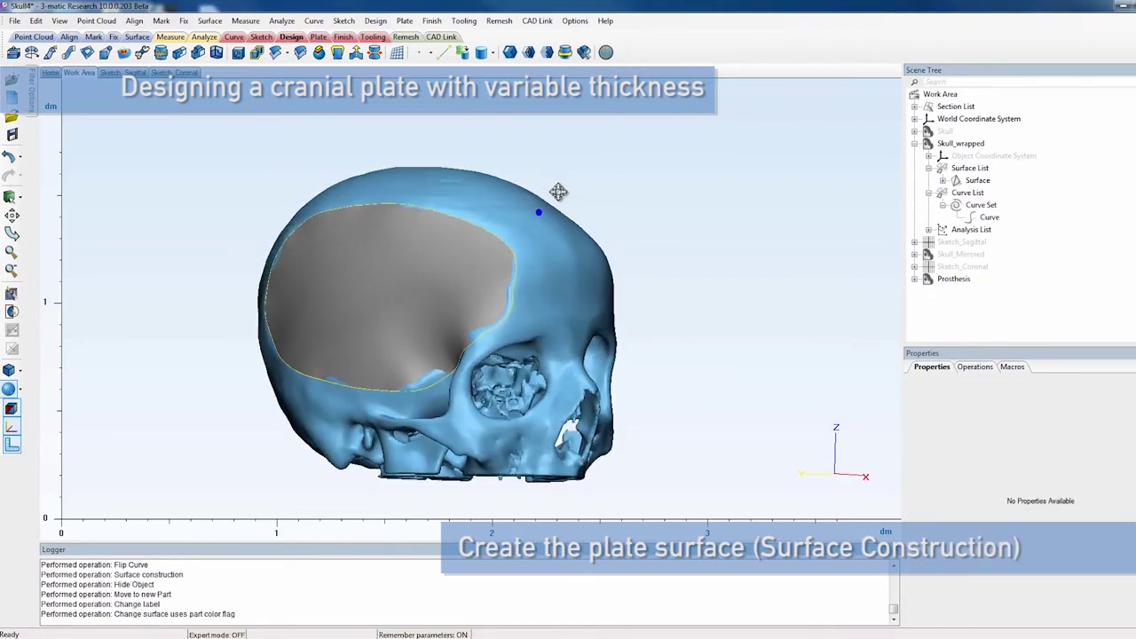
# Hide Prosthesis and measure the first rim distance, 11.03.
pyautogui.rightClick(952, 280)
pyautogui.click(976, 330)
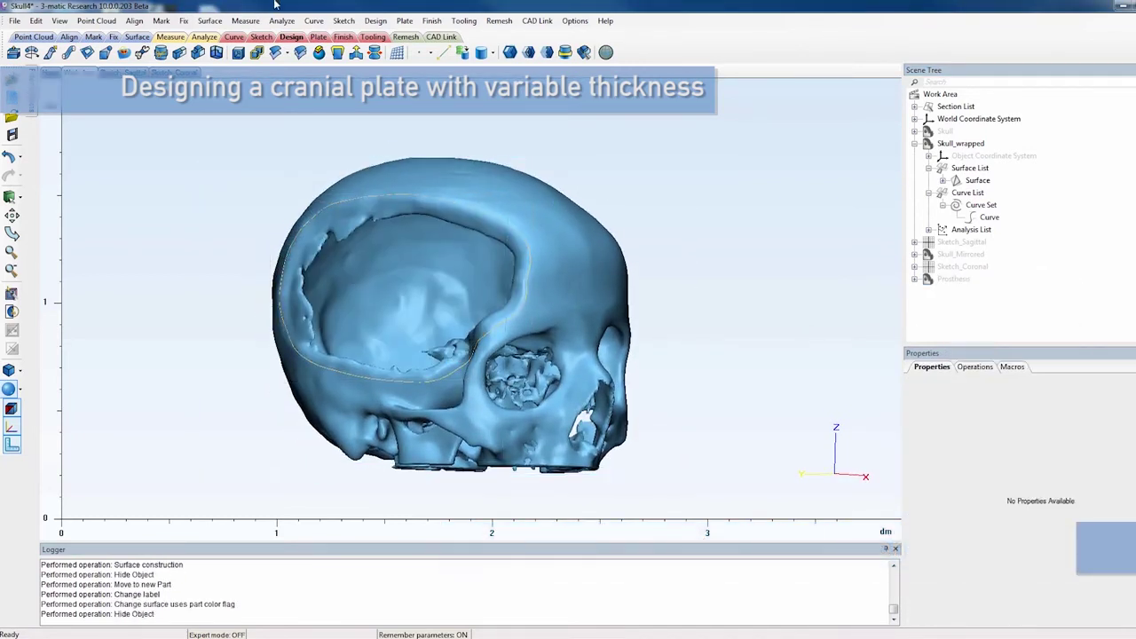
pyautogui.click(12, 51)
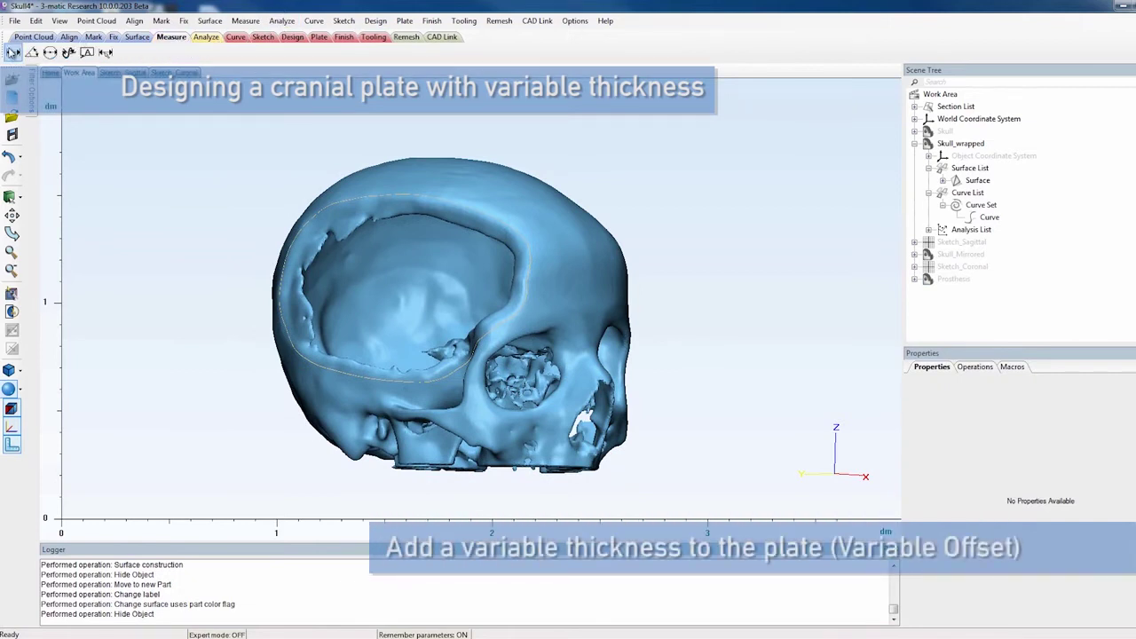
pyautogui.click(391, 196)
pyautogui.moveTo(390, 195); pyautogui.dragTo(353, 165, button='right')
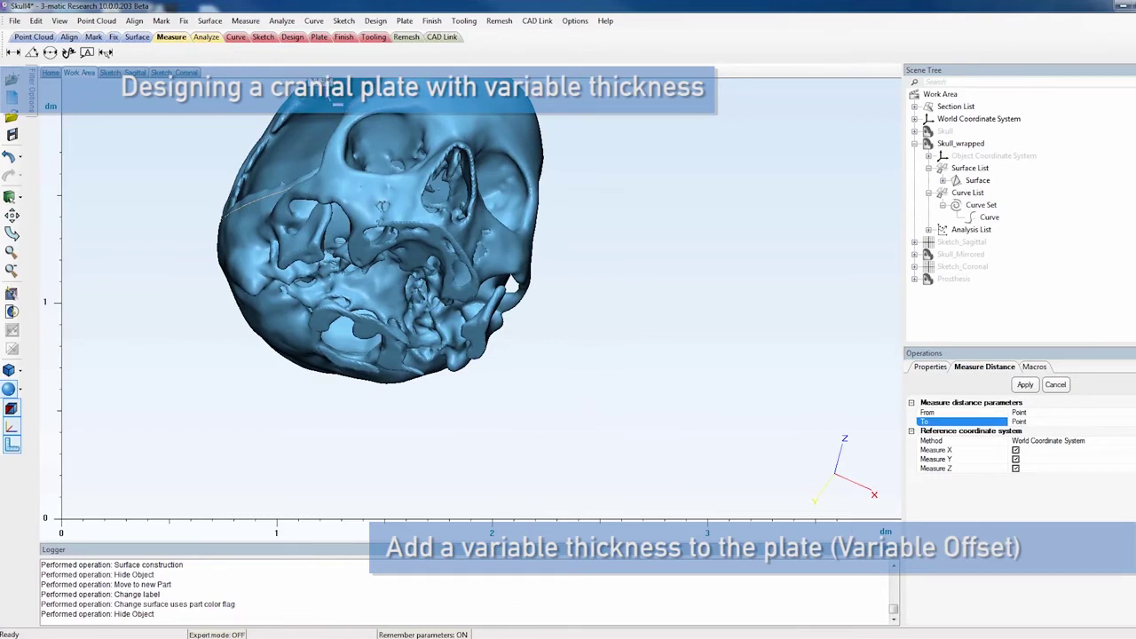
pyautogui.click(337, 101)
# Measure the remaining rim distances (8.19, 9.93, 7.35, 6.89) and show Prosthesis again.
pyautogui.moveTo(338, 101); pyautogui.dragTo(437, 335, button='right')
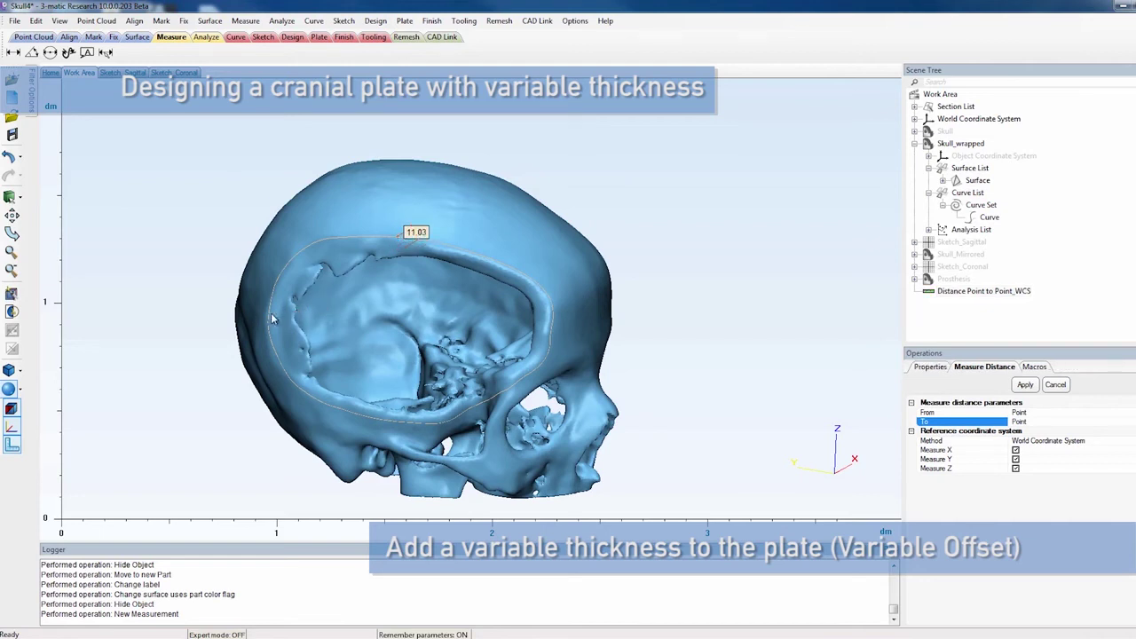
pyautogui.moveTo(287, 320)
pyautogui.mouseDown(button='right')
pyautogui.moveTo(205, 338)
pyautogui.moveTo(274, 320)
pyautogui.mouseUp(button='right')
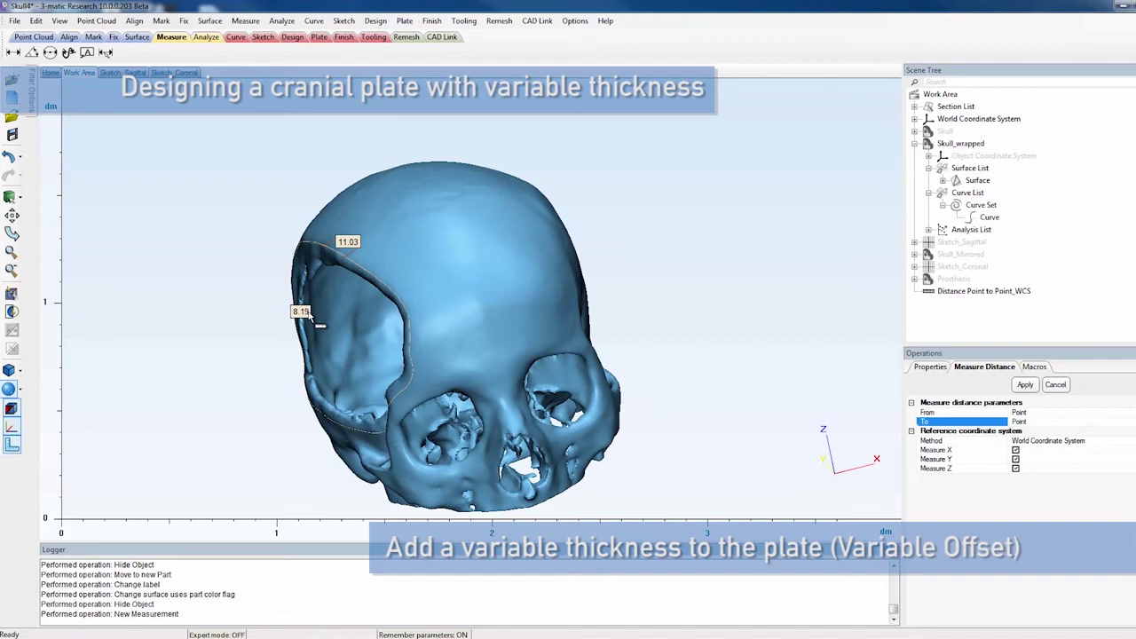
pyautogui.moveTo(413, 329)
pyautogui.mouseDown(button='right')
pyautogui.moveTo(455, 334)
pyautogui.moveTo(451, 401)
pyautogui.moveTo(421, 468)
pyautogui.moveTo(451, 279)
pyautogui.moveTo(419, 328)
pyautogui.moveTo(413, 372)
pyautogui.mouseUp(button='right')
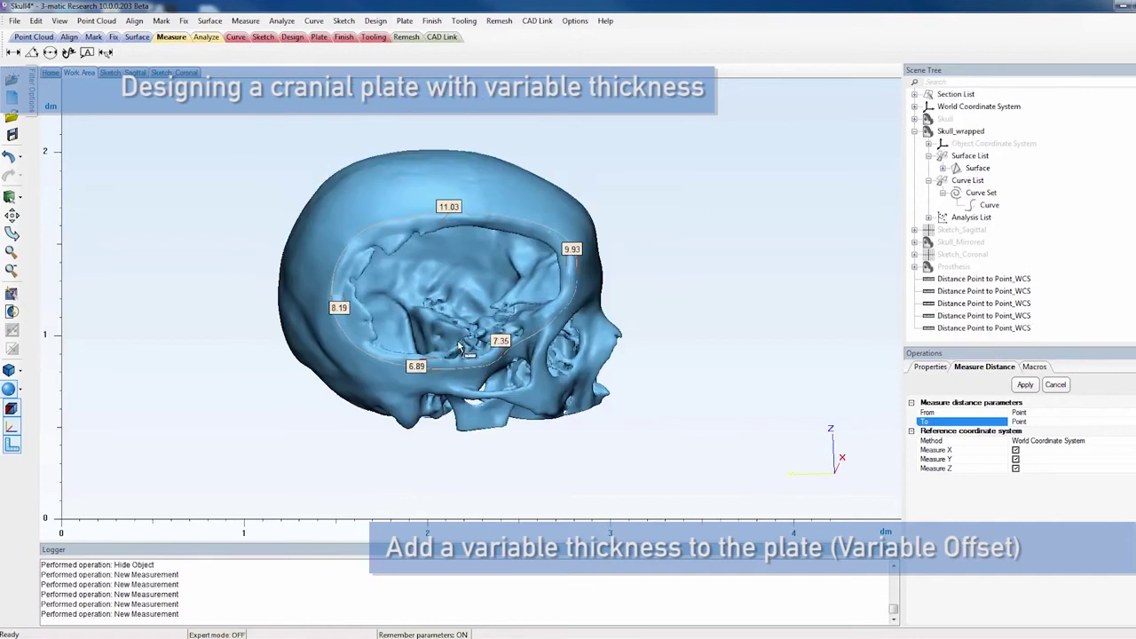
pyautogui.click(1027, 385)
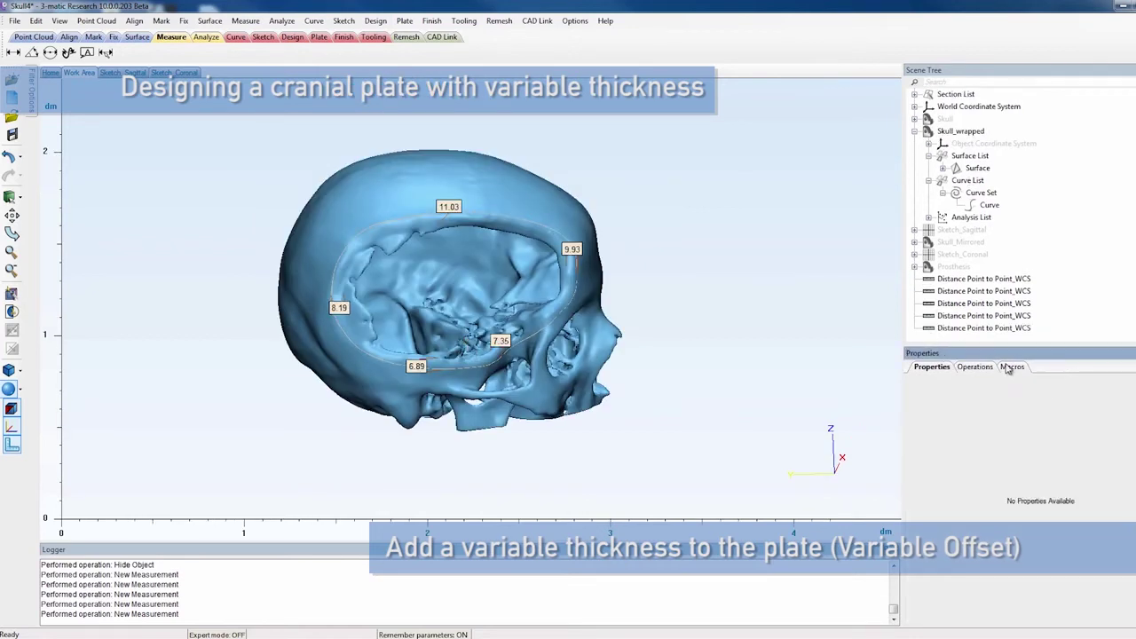
pyautogui.rightClick(944, 268)
pyautogui.click(981, 314)
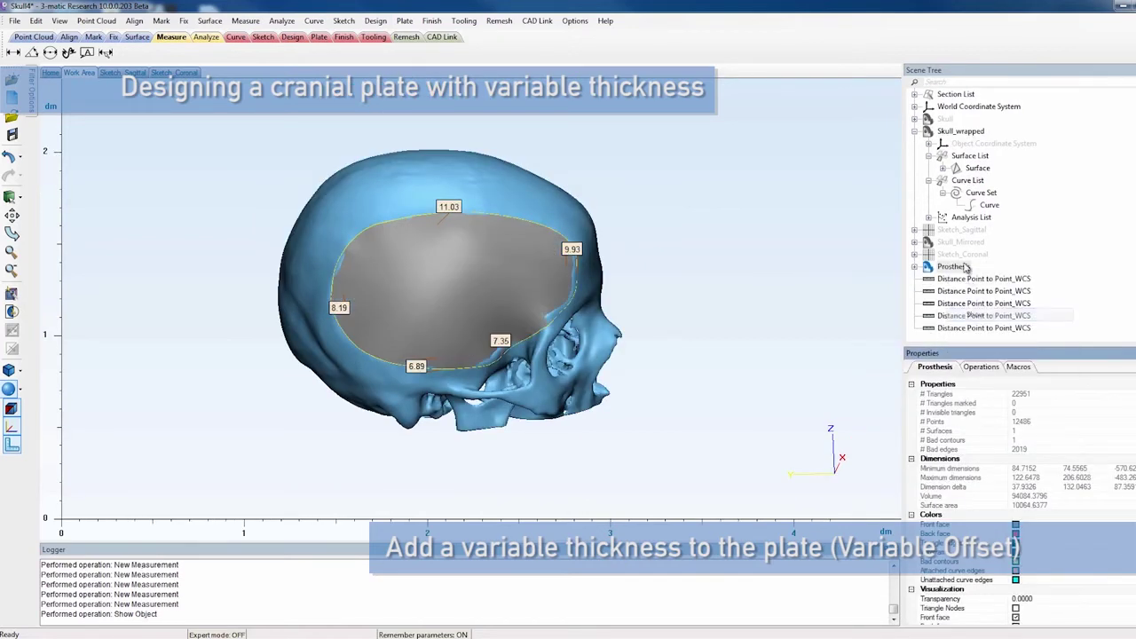
# Start a Variable Offset on the plate with base thickness 5 and influence region 35.
pyautogui.click(291, 37)
pyautogui.click(276, 51)
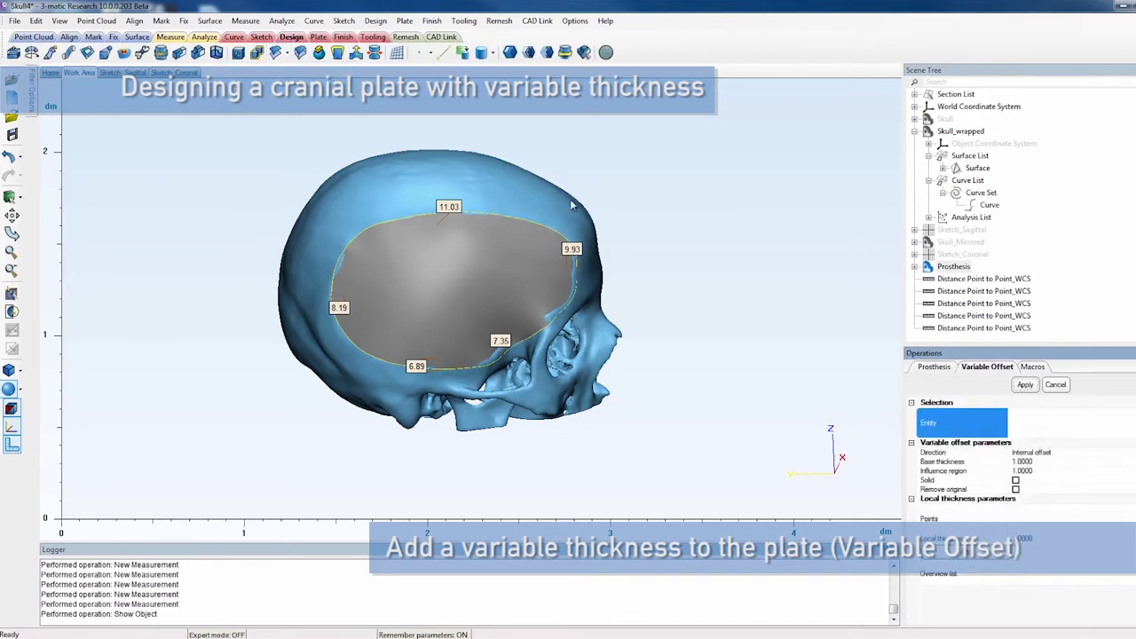
pyautogui.click(493, 287)
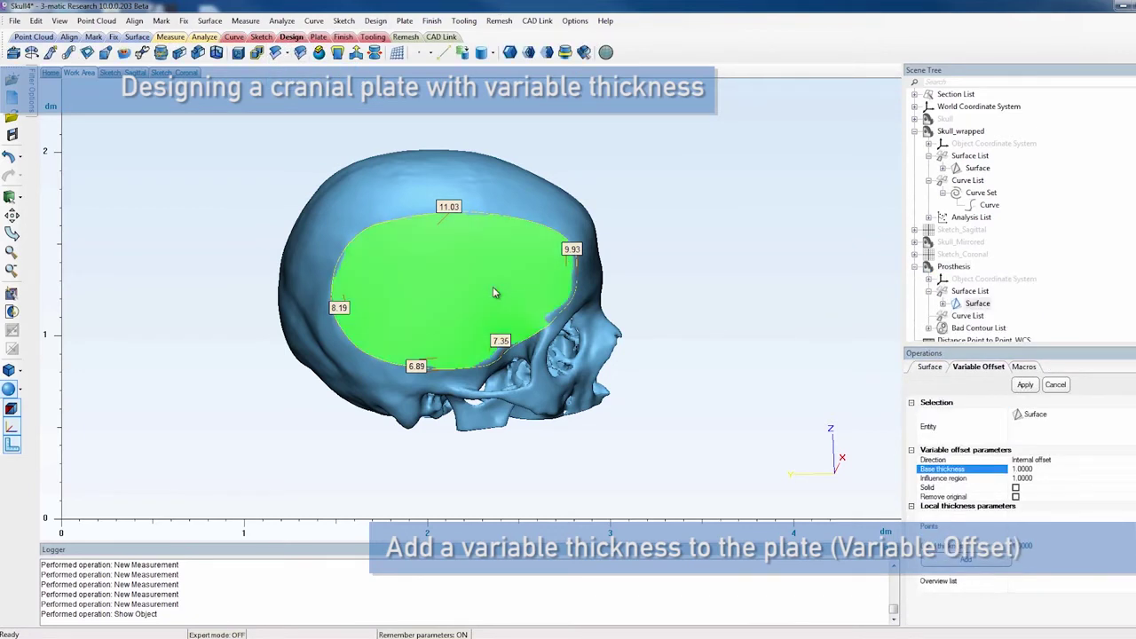
pyautogui.click(1034, 468)
pyautogui.press('Return')
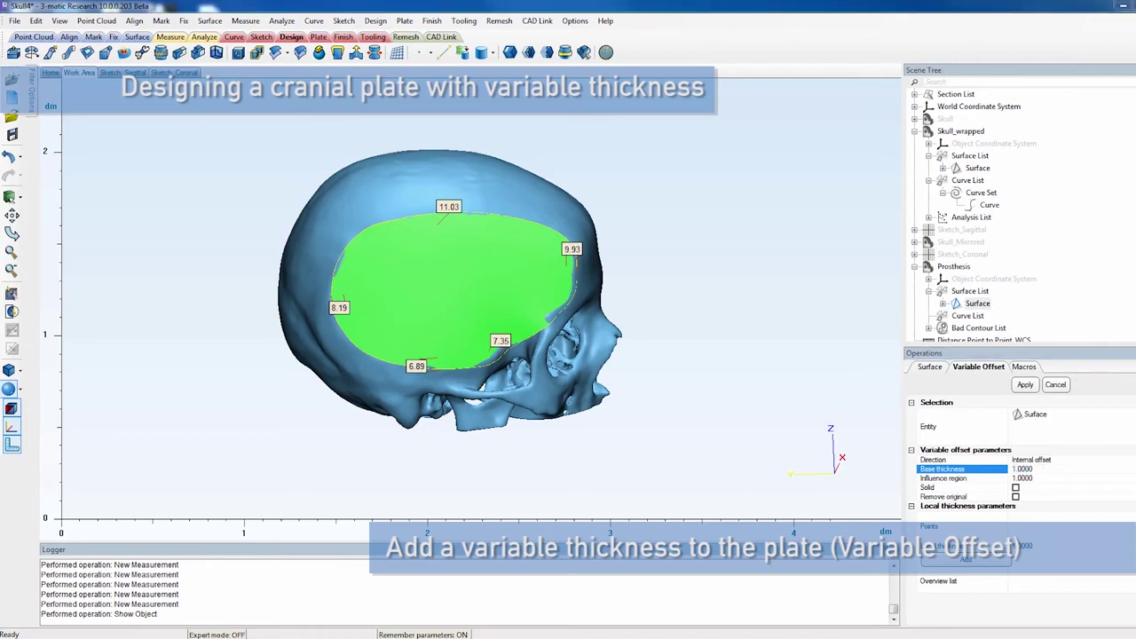
pyautogui.click(1028, 469)
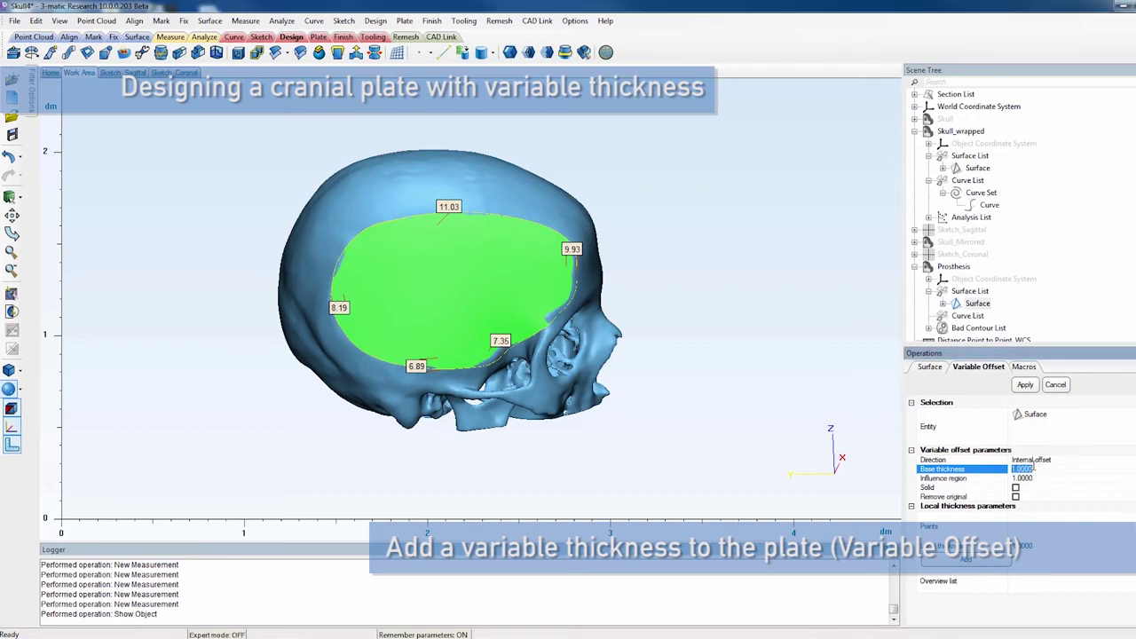
pyautogui.write('5')
pyautogui.click(1024, 479)
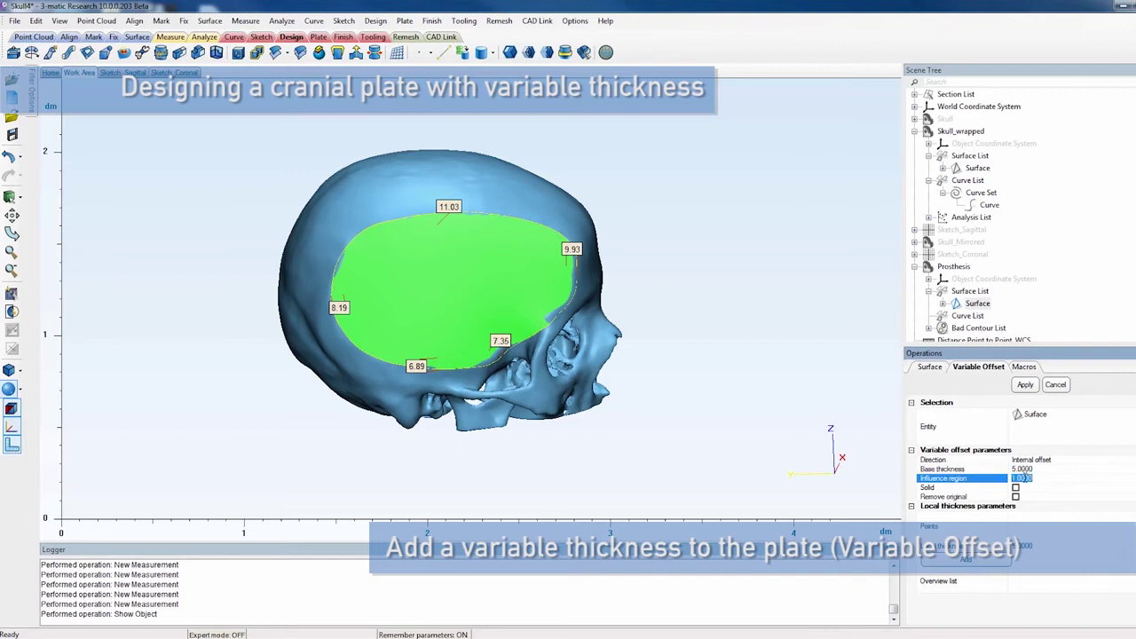
pyautogui.write('35')
# Enable Expert mode, set maximum edge length 2, tick Solid, and pick a point near 11.03.
pyautogui.click(238, 635)
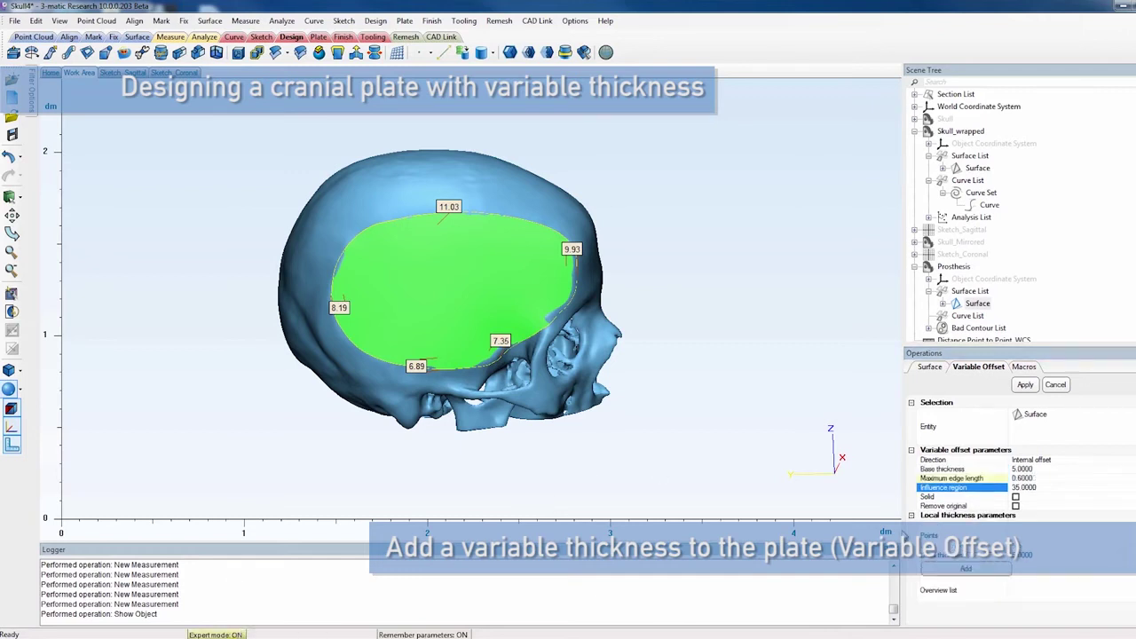
pyautogui.click(1022, 478)
pyautogui.write('2')
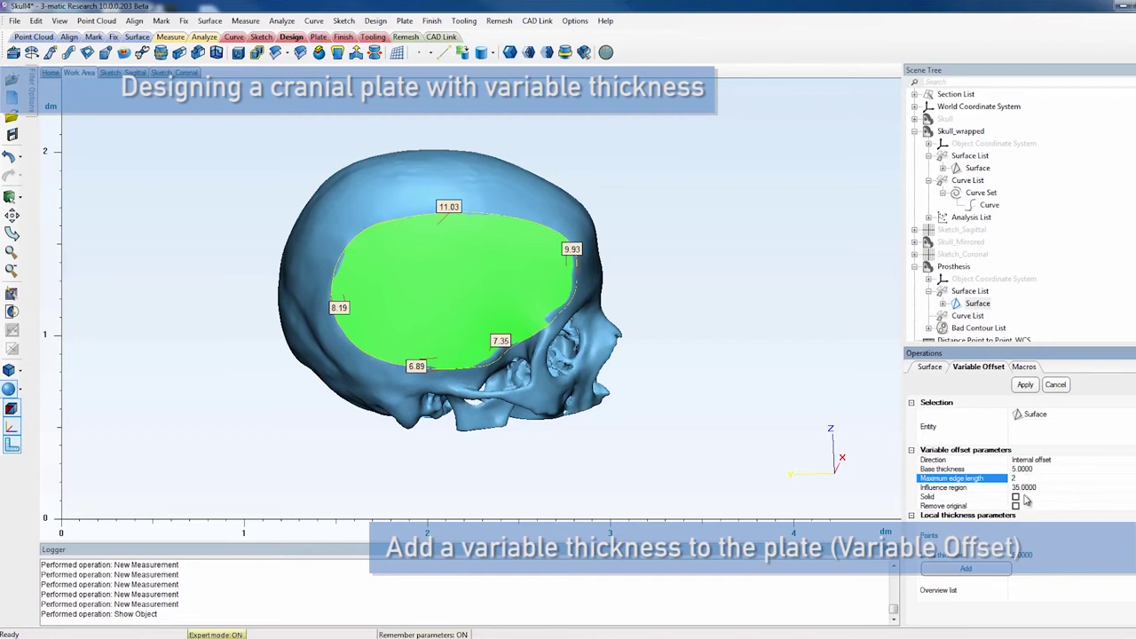
pyautogui.click(1015, 498)
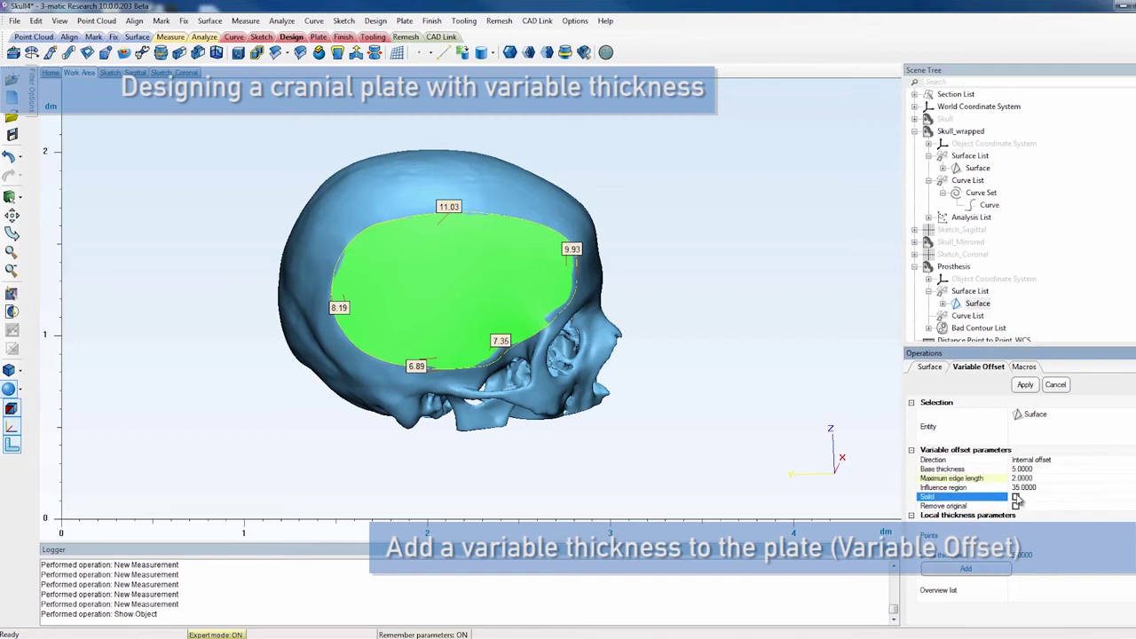
pyautogui.click(445, 213)
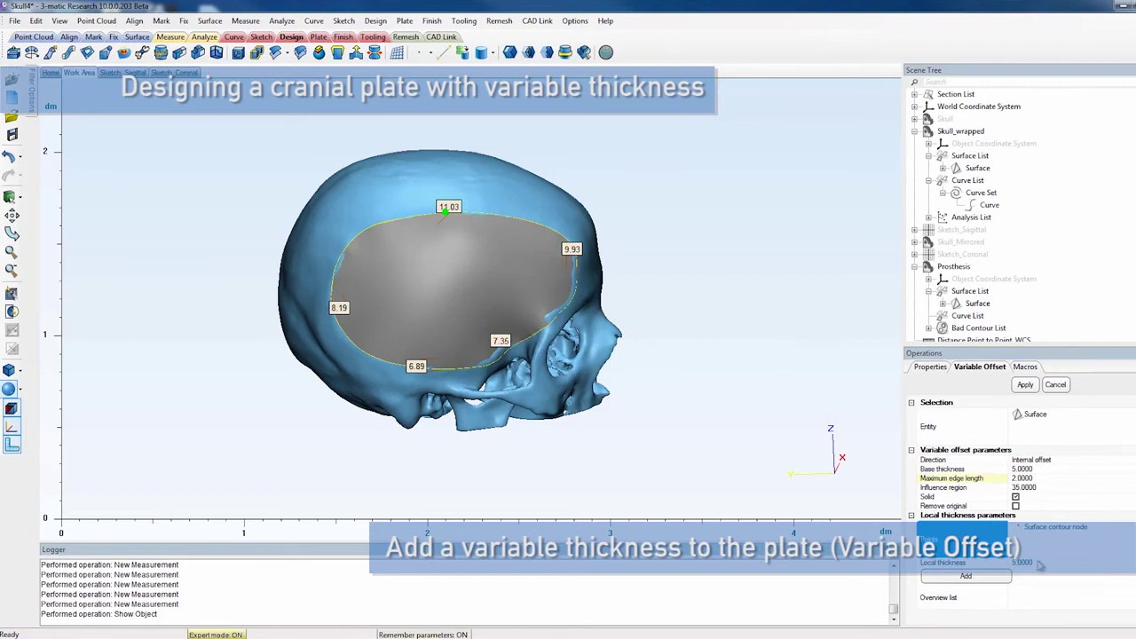
# Add local thickness nodes near 11.03, near 9.93 with thickness 10, and near 7.35.
pyautogui.click(983, 577)
pyautogui.click(958, 537)
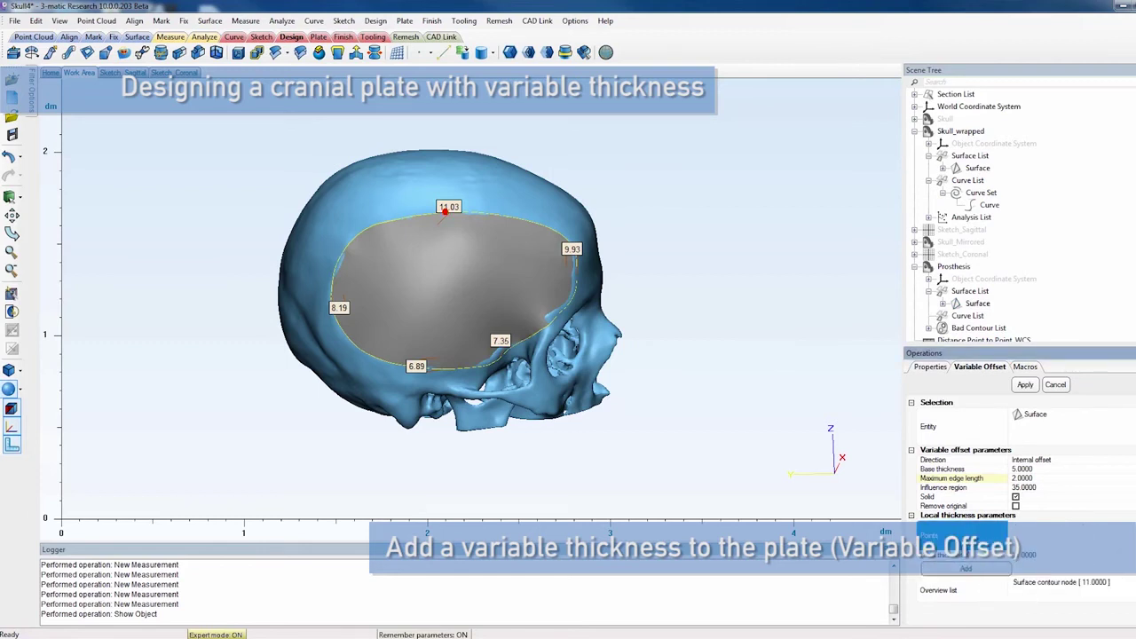
pyautogui.click(576, 265)
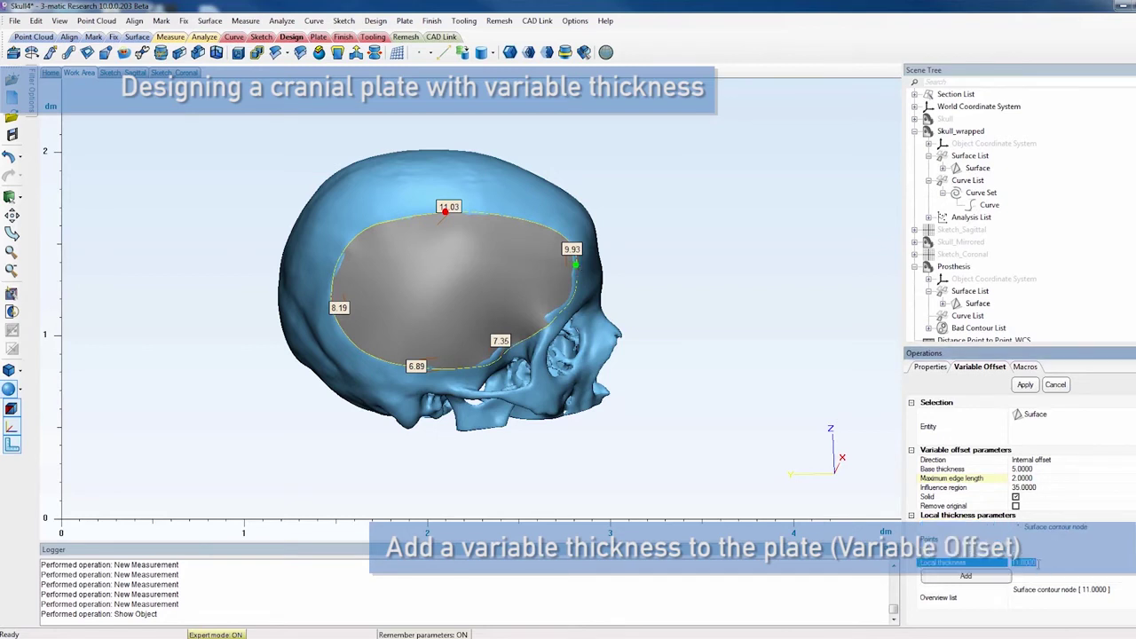
pyautogui.write('10')
pyautogui.click(966, 576)
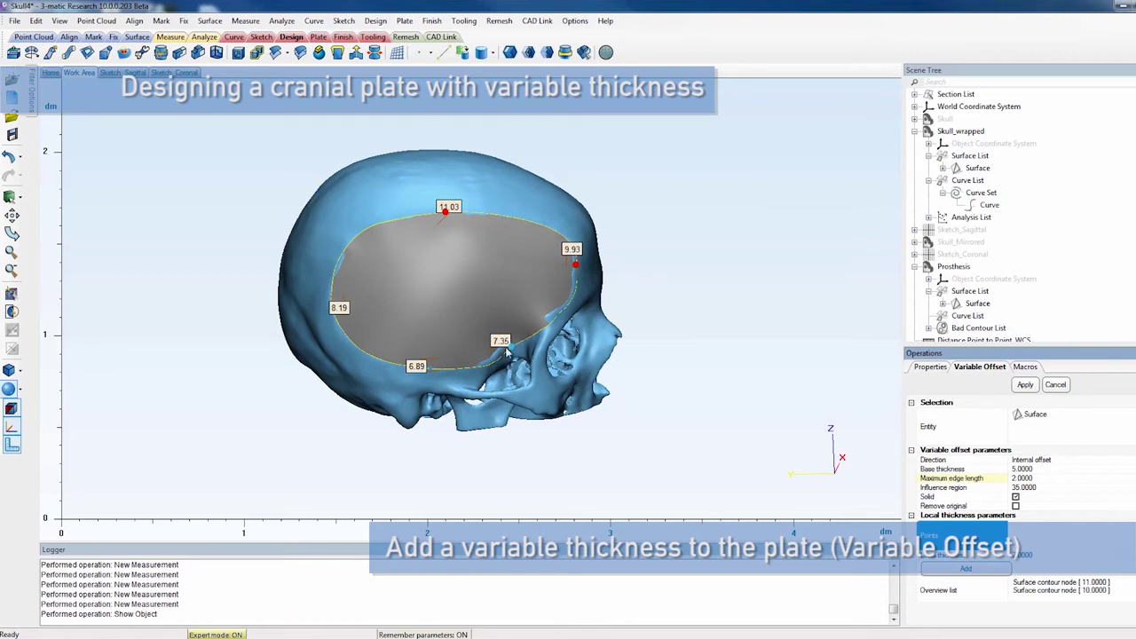
pyautogui.click(501, 358)
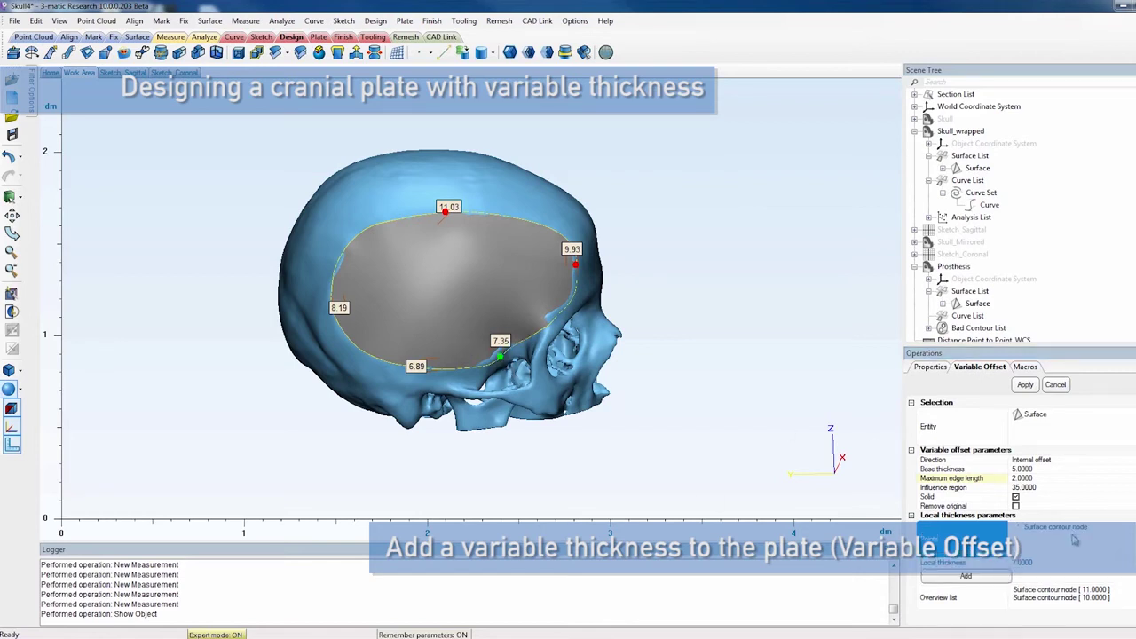
pyautogui.click(977, 577)
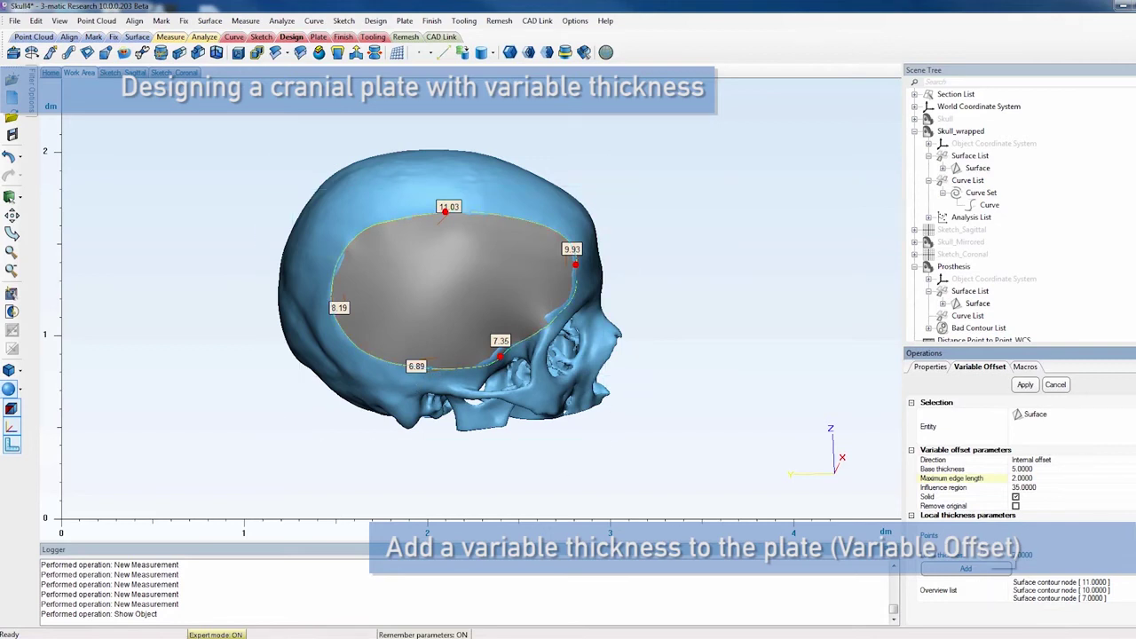
# Add nodes near 6.89 (thickness 7) and 8.19 (thickness 6), then apply the offset.
pyautogui.click(963, 538)
pyautogui.click(436, 368)
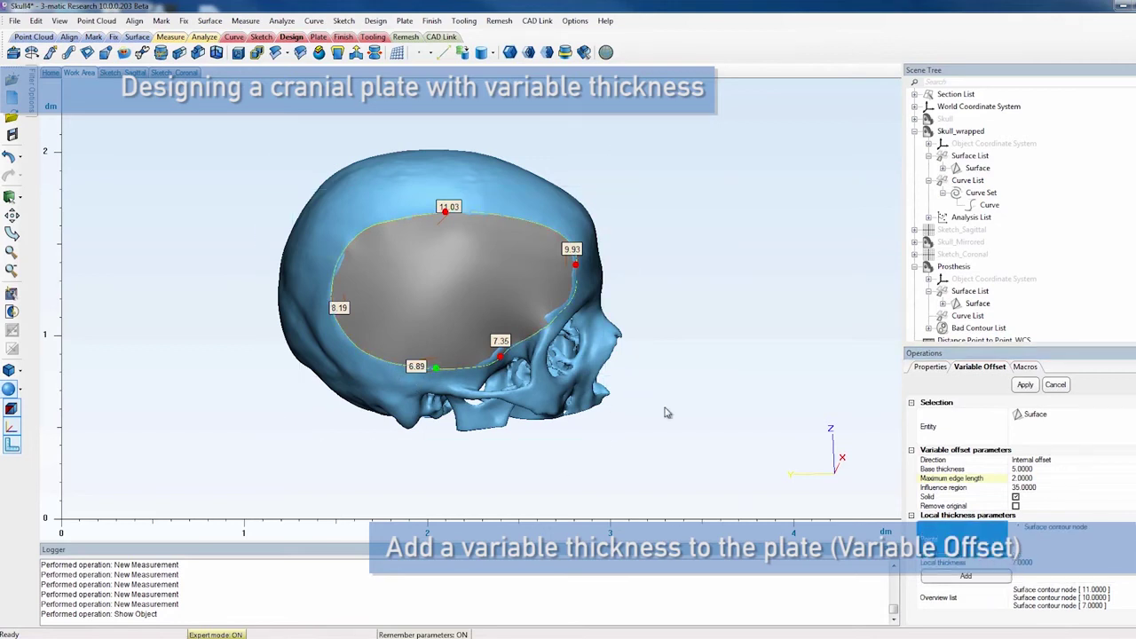
pyautogui.click(1032, 563)
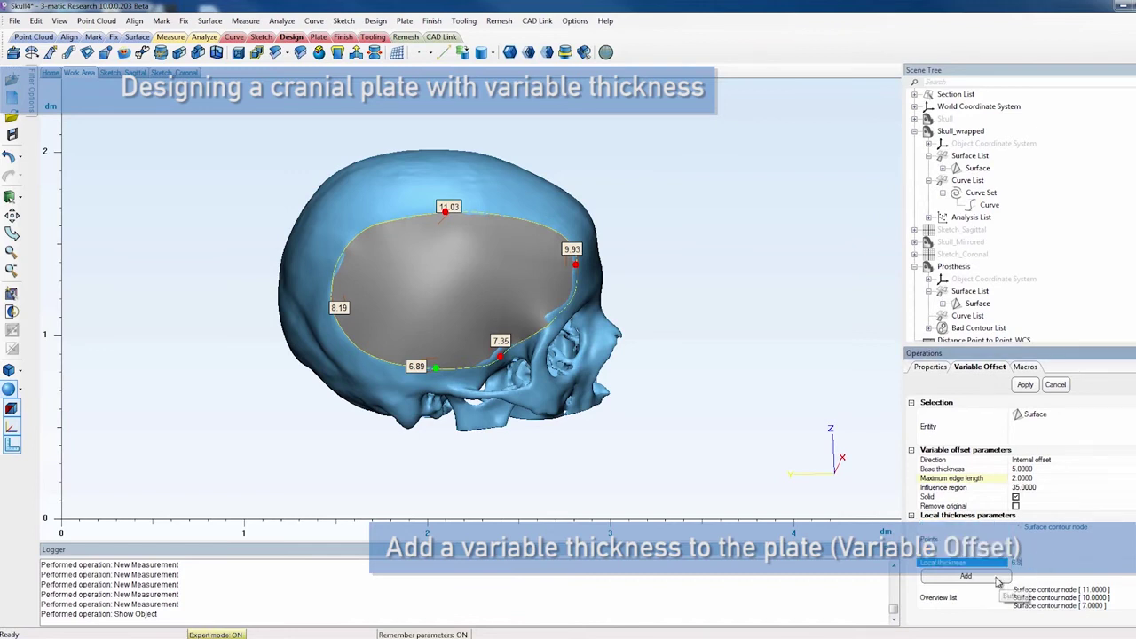
pyautogui.click(966, 576)
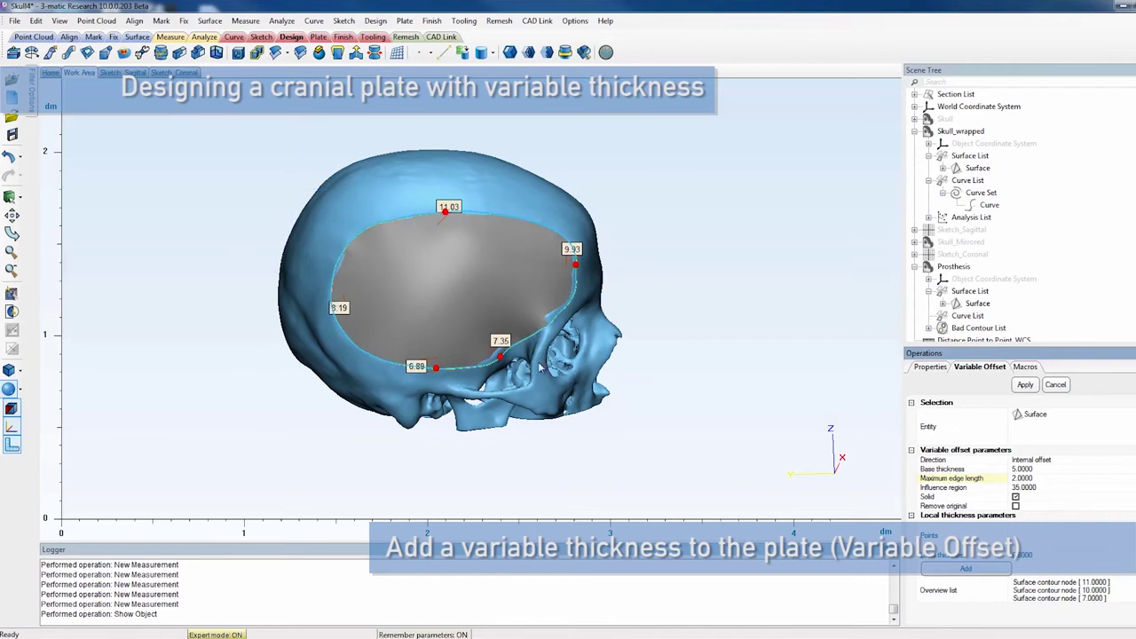
pyautogui.click(332, 295)
pyautogui.click(1039, 562)
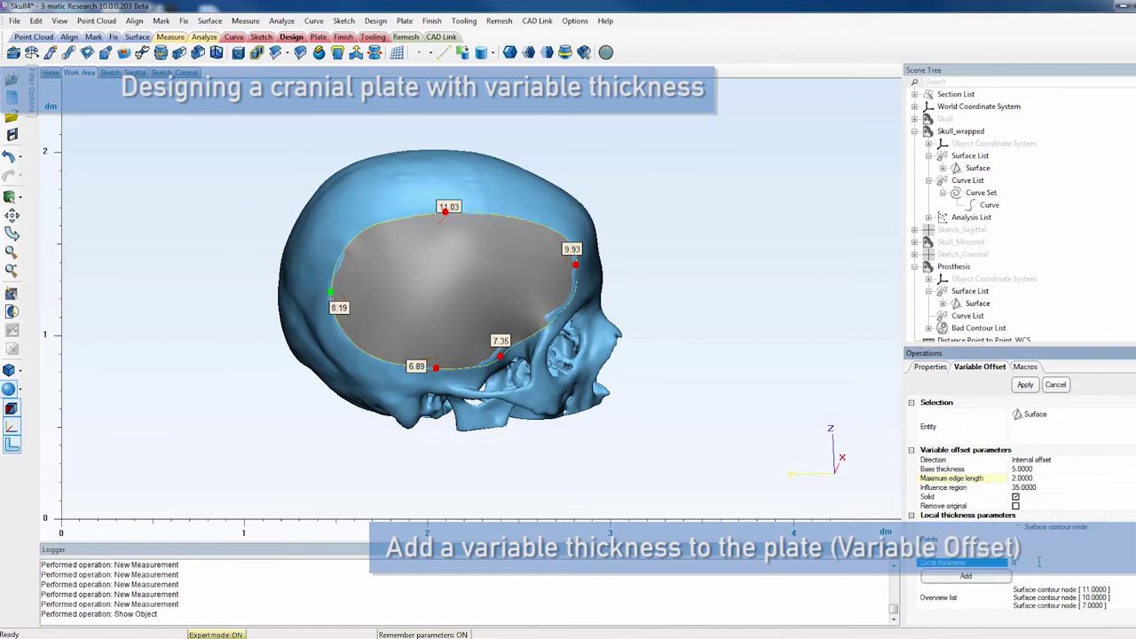
pyautogui.click(1006, 577)
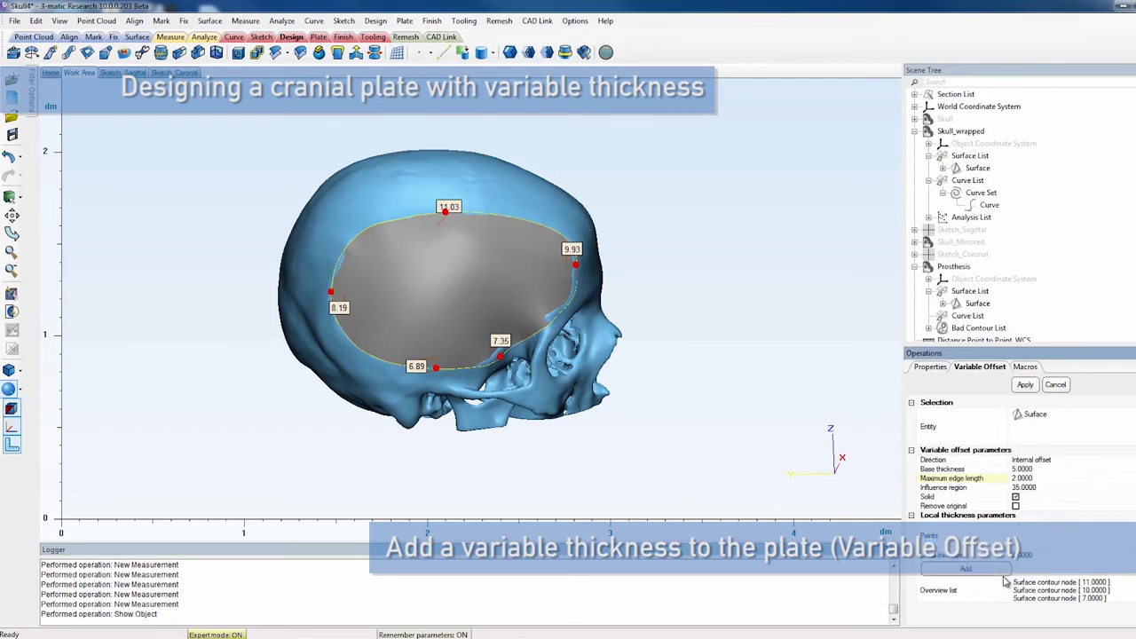
pyautogui.click(1025, 384)
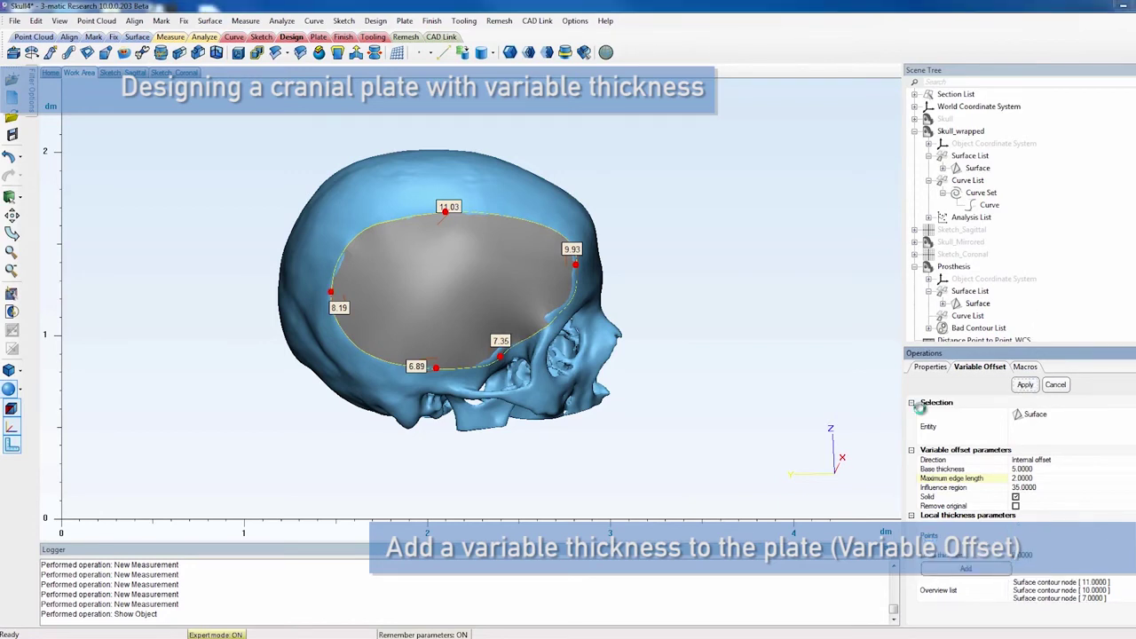
# Collapse the Prosthesis and Skull_wrapped entries and hide the five distance measurements.
pyautogui.click(916, 266)
pyautogui.click(915, 131)
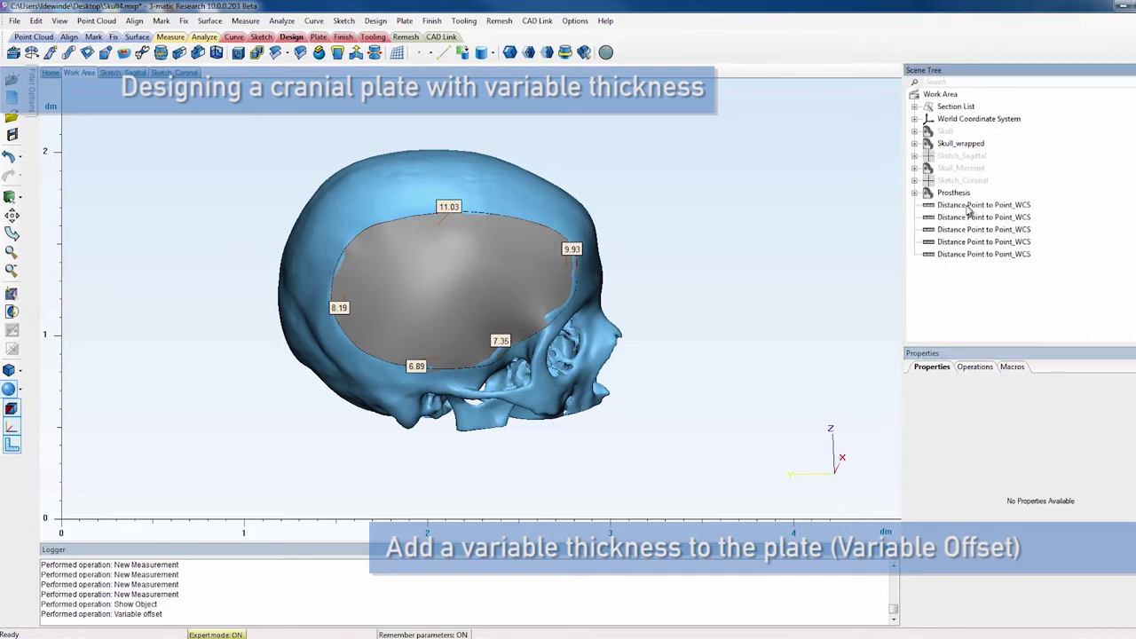
pyautogui.click(969, 207)
pyautogui.keyDown('shift'); pyautogui.click(973, 255); pyautogui.keyUp('shift')
pyautogui.rightClick(971, 255)
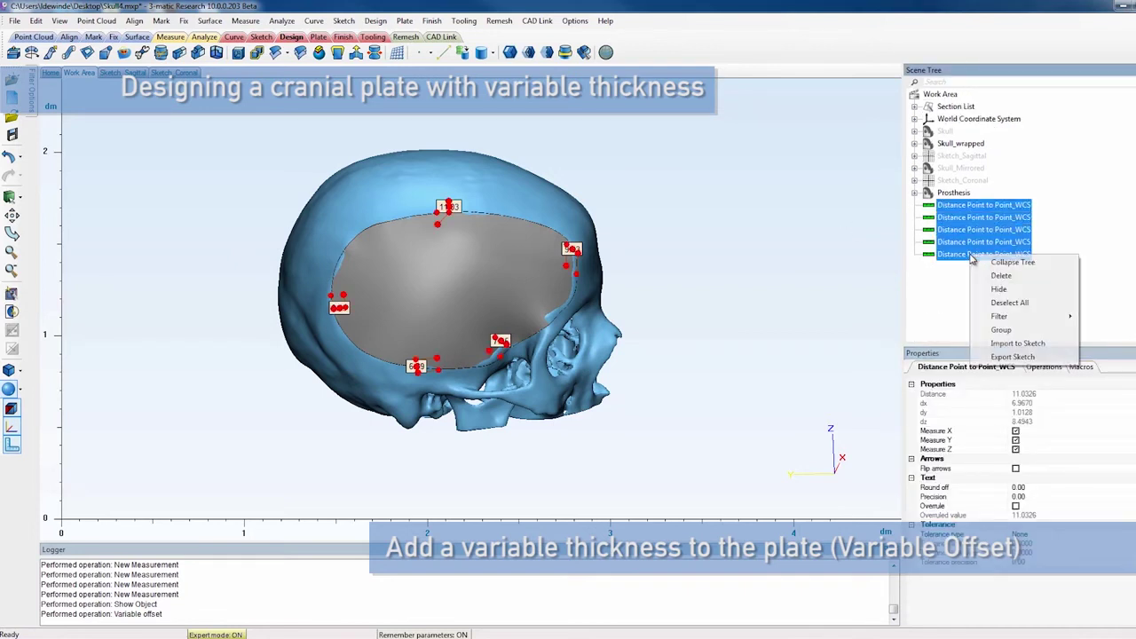
pyautogui.click(1000, 290)
# Show the Standard Section - Y plane with clipping on, at position 138.9222.
pyautogui.click(915, 107)
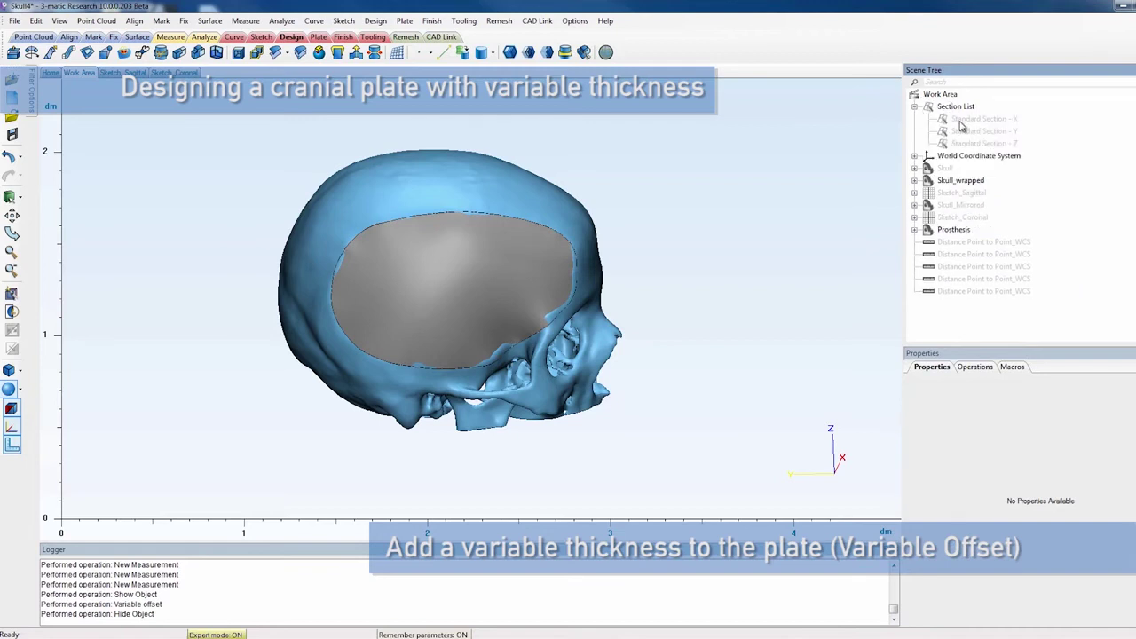
pyautogui.click(968, 131)
pyautogui.rightClick(977, 132)
pyautogui.click(996, 151)
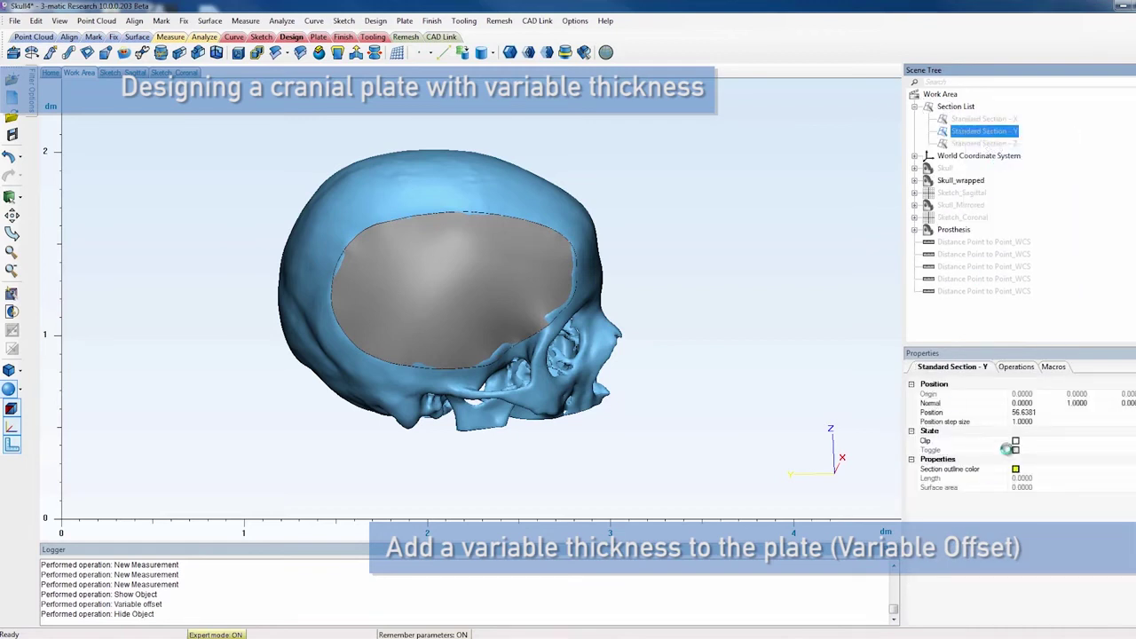
pyautogui.click(1007, 442)
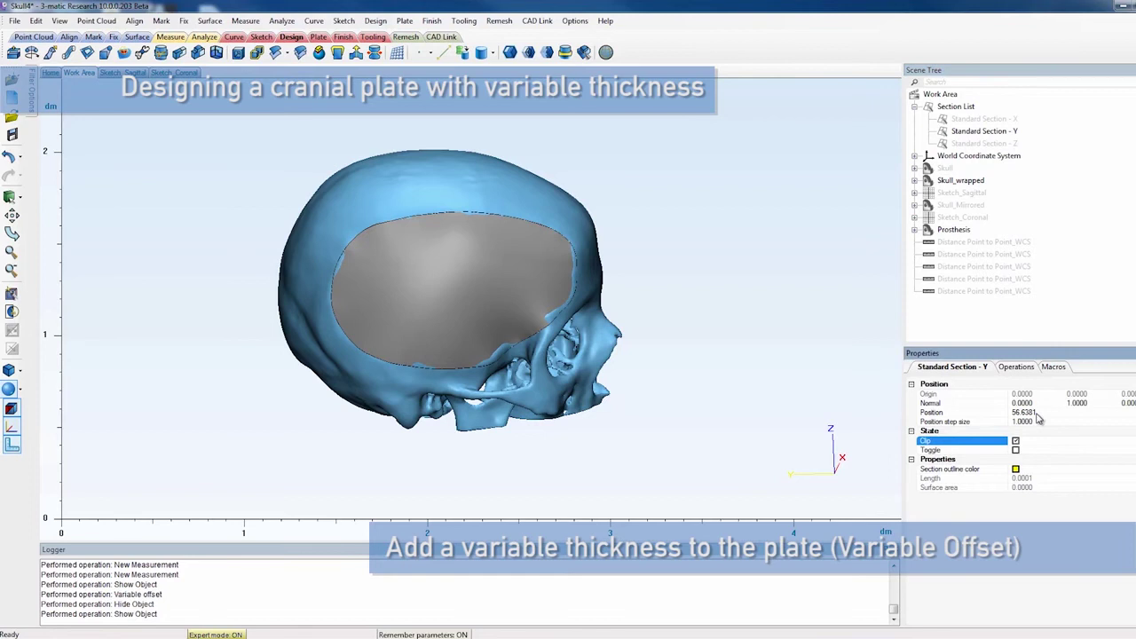
pyautogui.click(1036, 413)
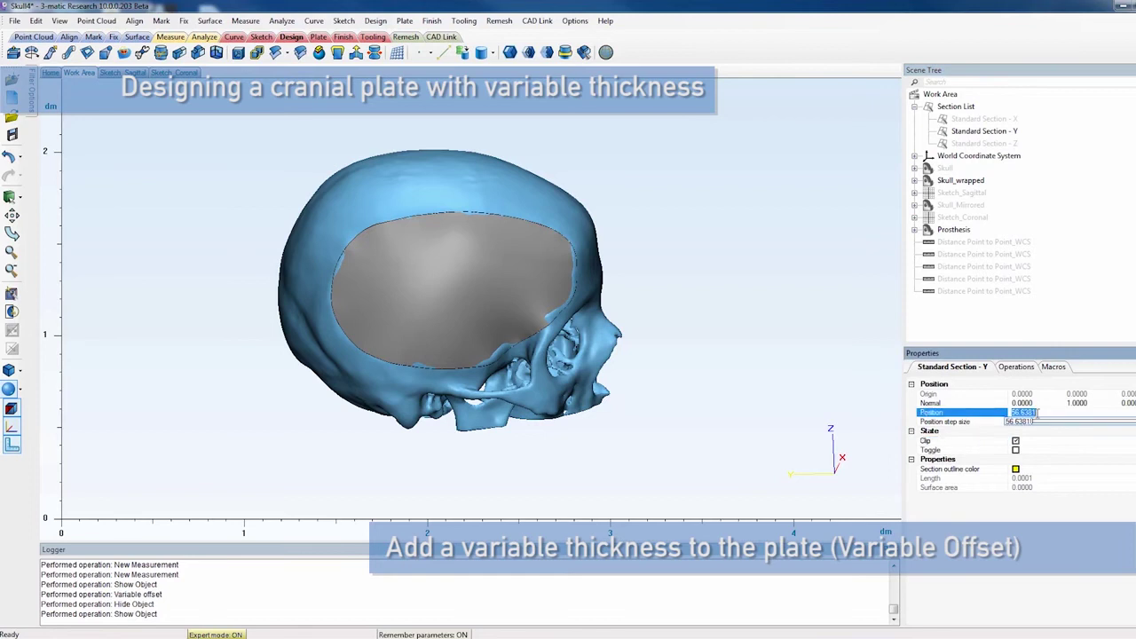
pyautogui.click(1084, 424)
pyautogui.scroll(2, 546, 468)
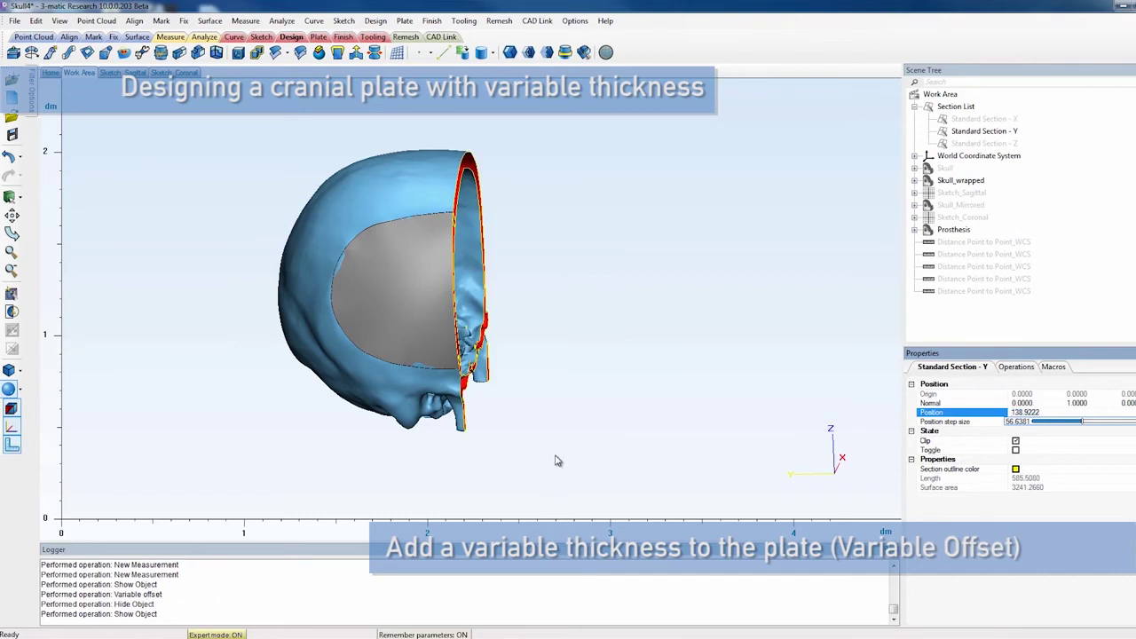
# Rotate the clipped skull to show the plate's cross-section, then save the project.
pyautogui.moveTo(488, 417); pyautogui.dragTo(335, 398, button='right')
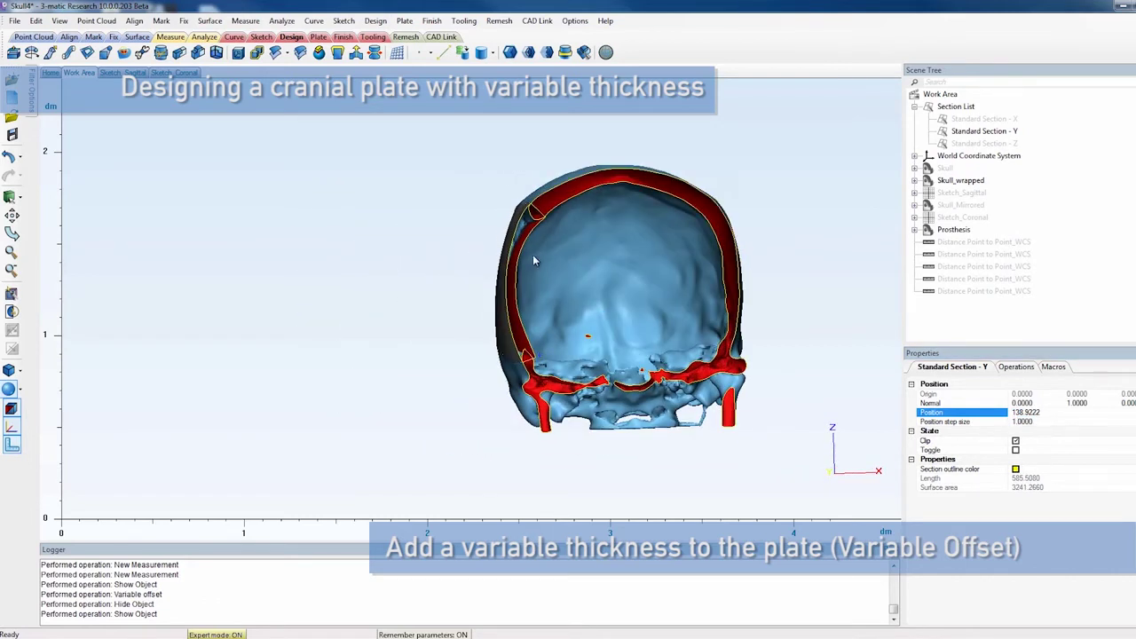
pyautogui.scroll(2, 532, 254)
pyautogui.moveTo(532, 255); pyautogui.dragTo(525, 203, button='right')
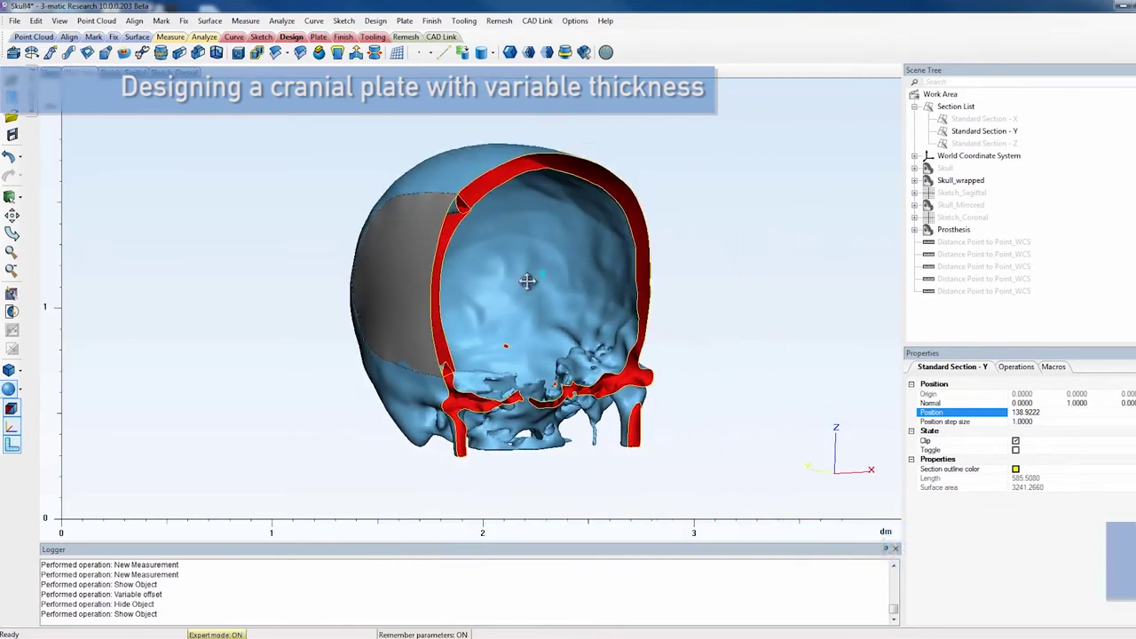
pyautogui.scroll(-1, 698, 306)
pyautogui.hotkey('ctrl', 's')
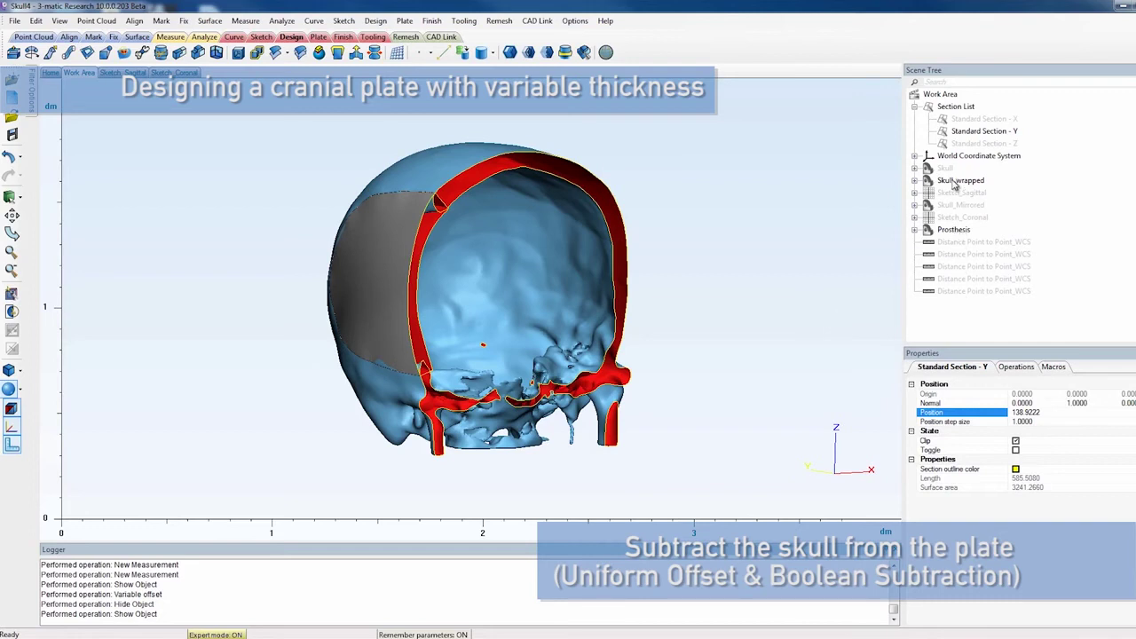
pyautogui.click(956, 180)
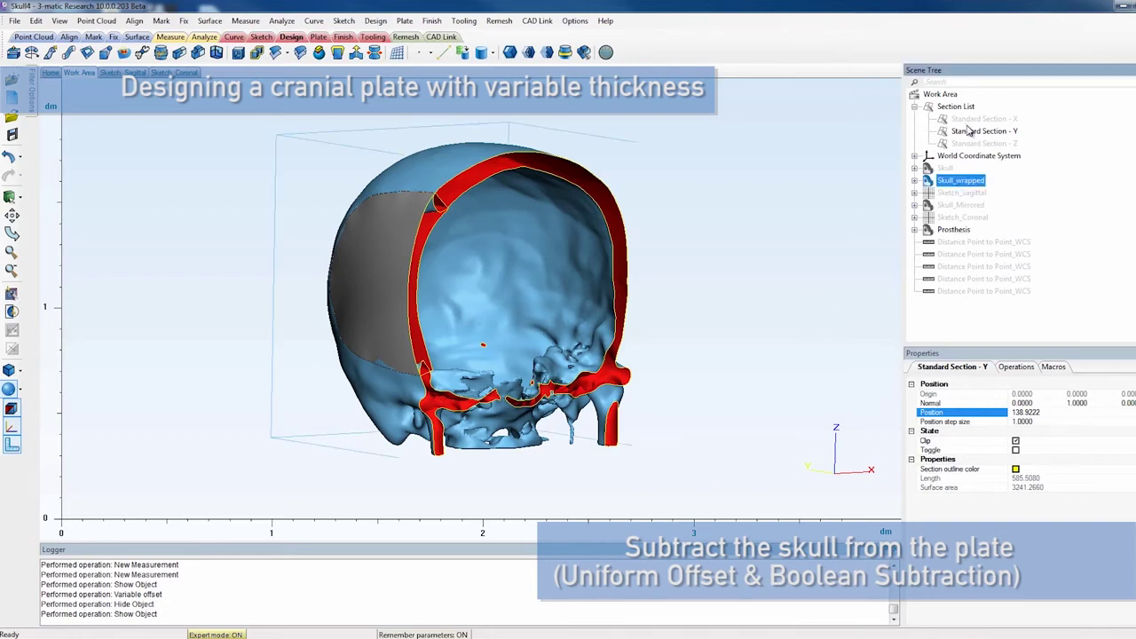
# Hide the Standard Section - Y plane to remove the clipping.
pyautogui.click(970, 130)
pyautogui.rightClick(970, 130)
pyautogui.click(999, 146)
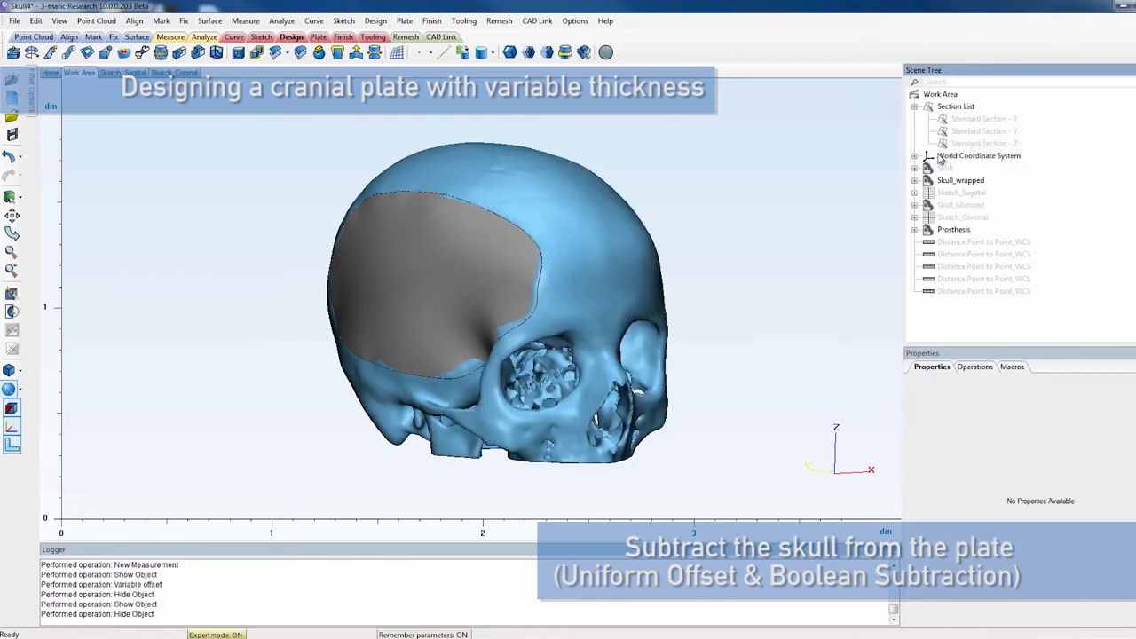
# Uniform-offset Skull_wrapped by 0.1 with max edge length 1 as a solid.
pyautogui.click(277, 52)
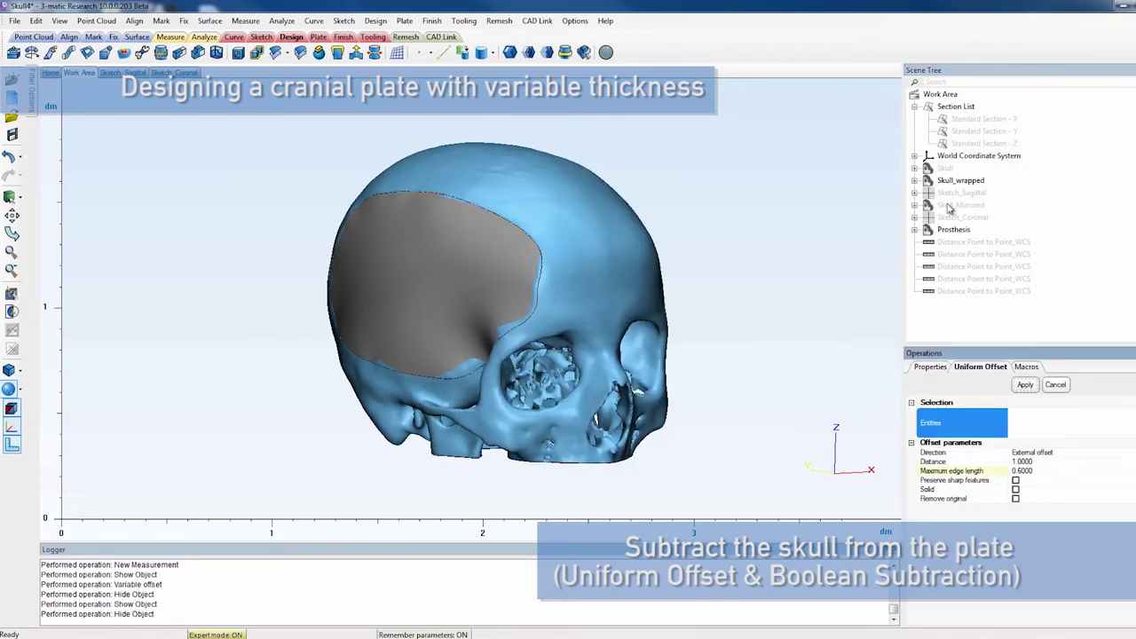
pyautogui.click(968, 181)
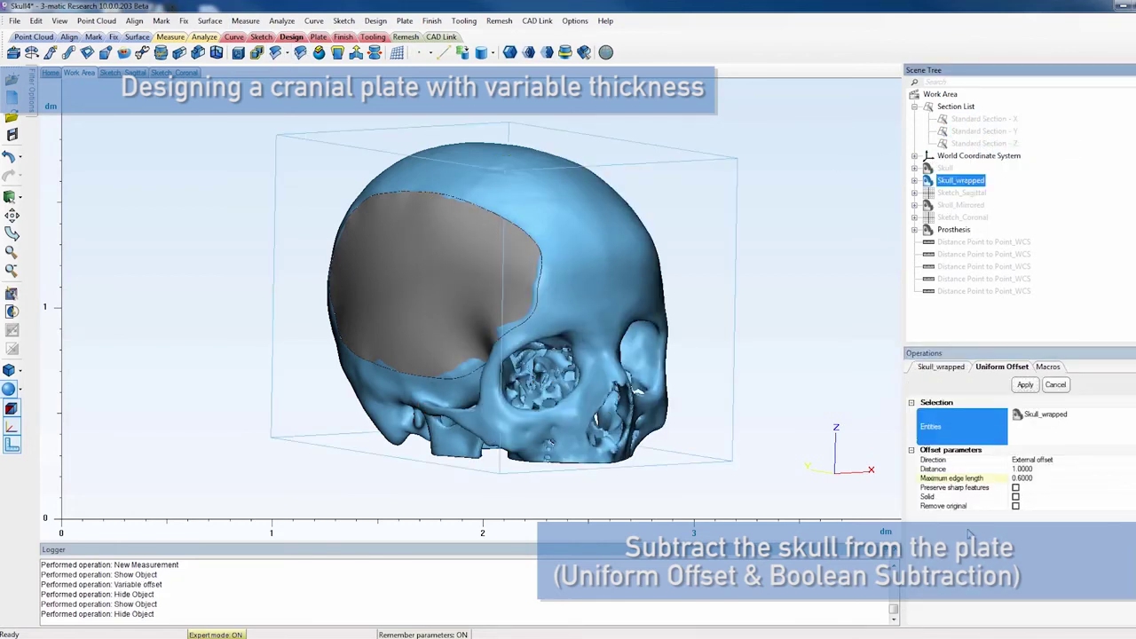
pyautogui.click(1023, 468)
pyautogui.write('0.1')
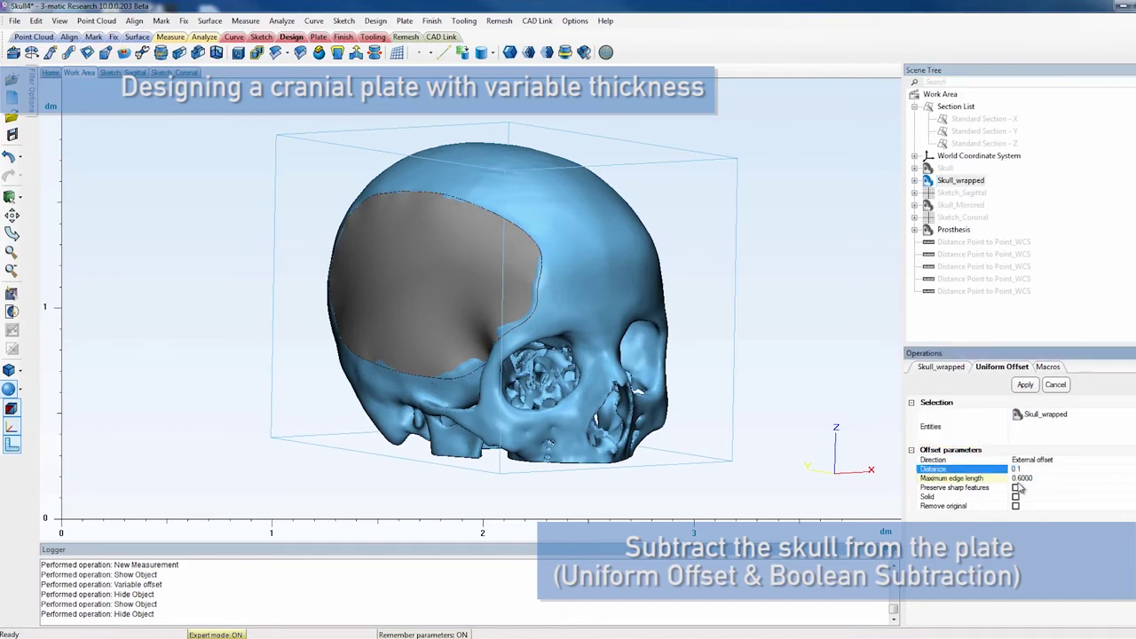
pyautogui.press('Tab')
pyautogui.write('1')
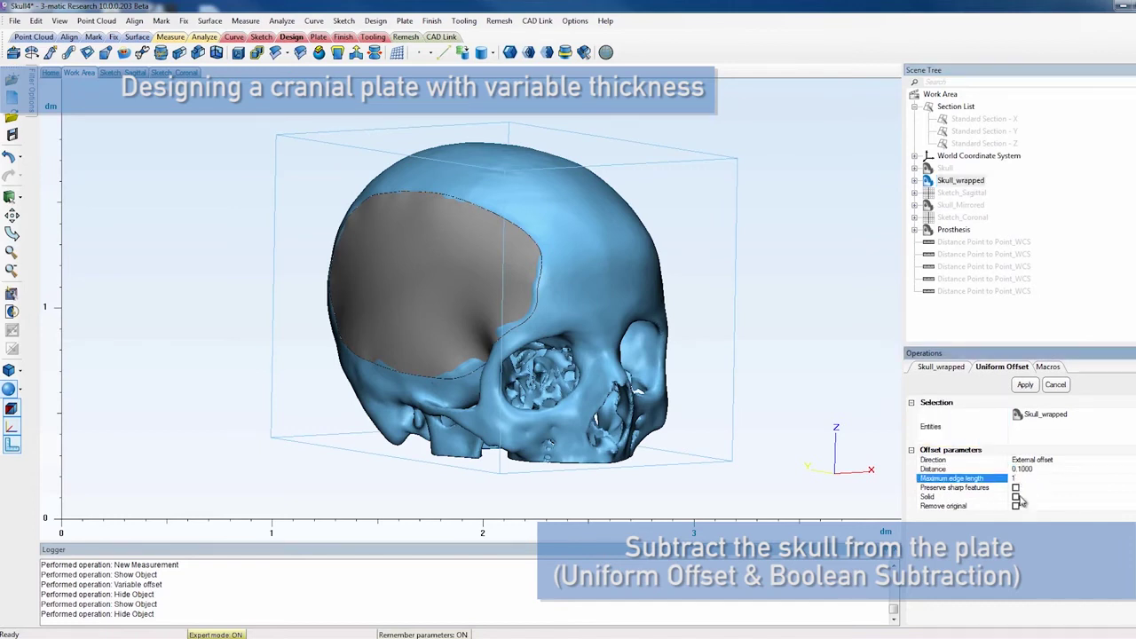
pyautogui.click(1017, 497)
pyautogui.click(1029, 389)
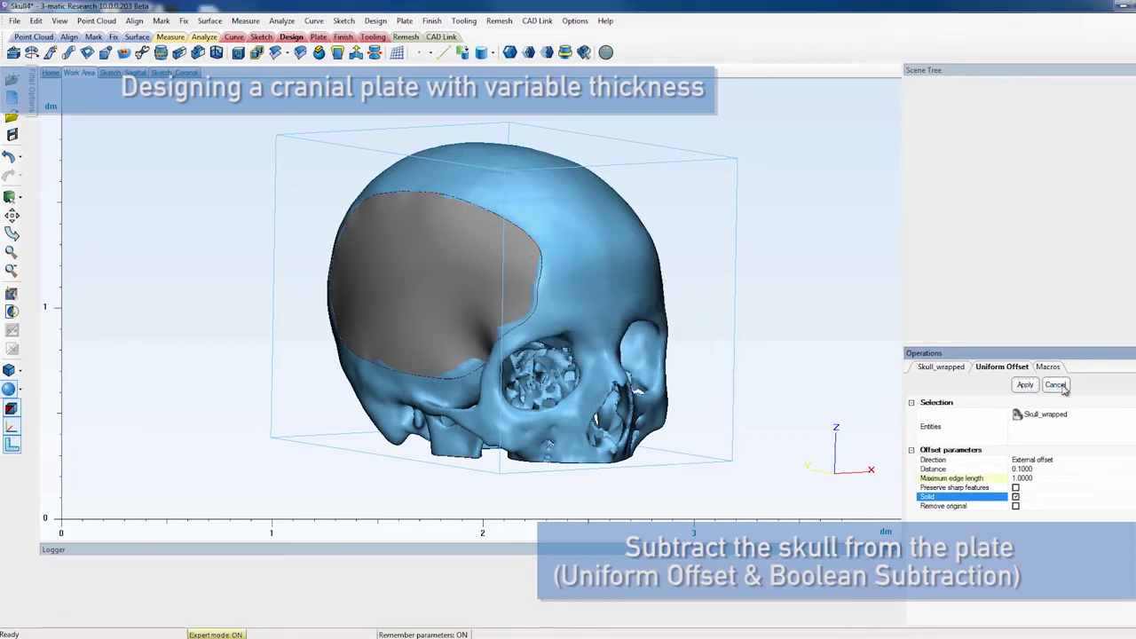
# Hide the original Skull_wrapped object.
pyautogui.click(1062, 387)
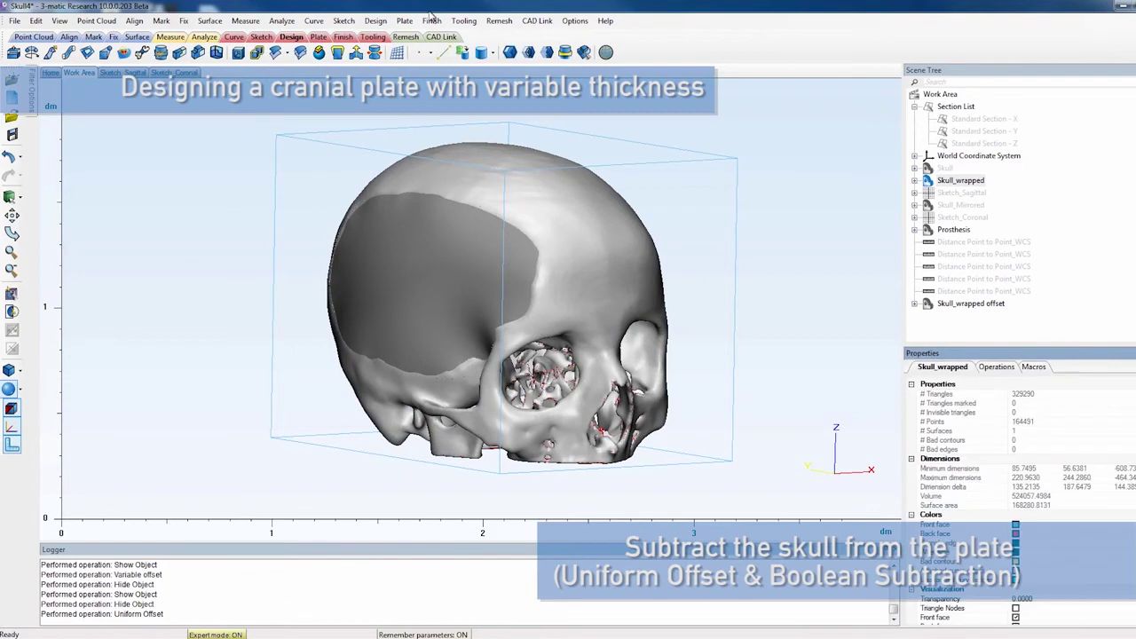
pyautogui.rightClick(952, 183)
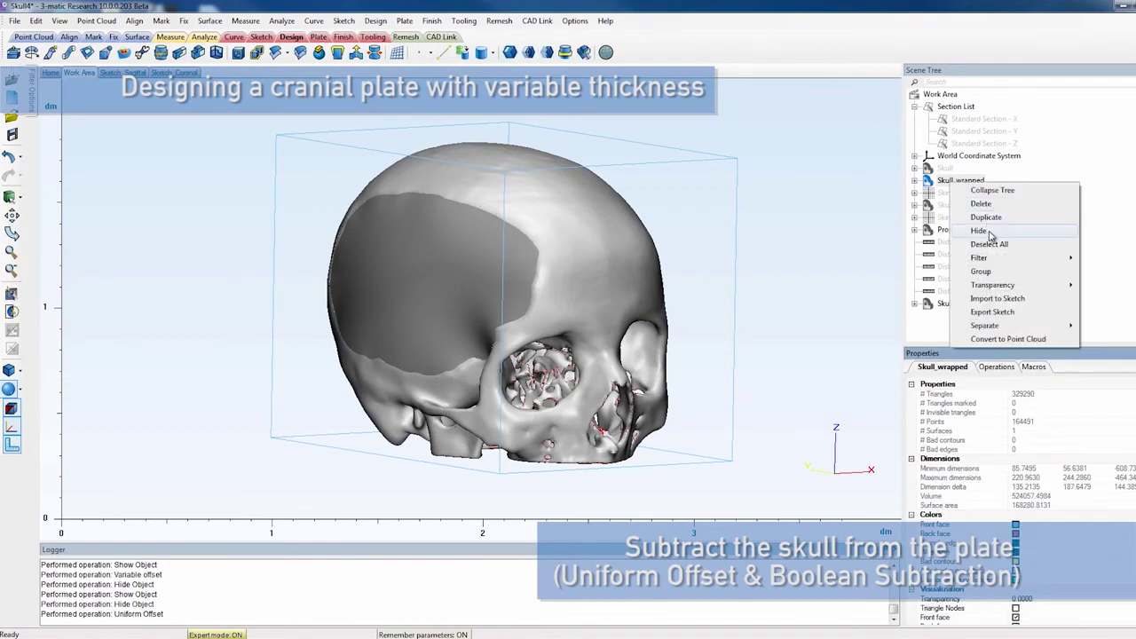
pyautogui.click(939, 231)
# Hide the Prosthesis, mark and invert the offset skull's shell, then bring up Prosthesis's actions.
pyautogui.rightClick(943, 233)
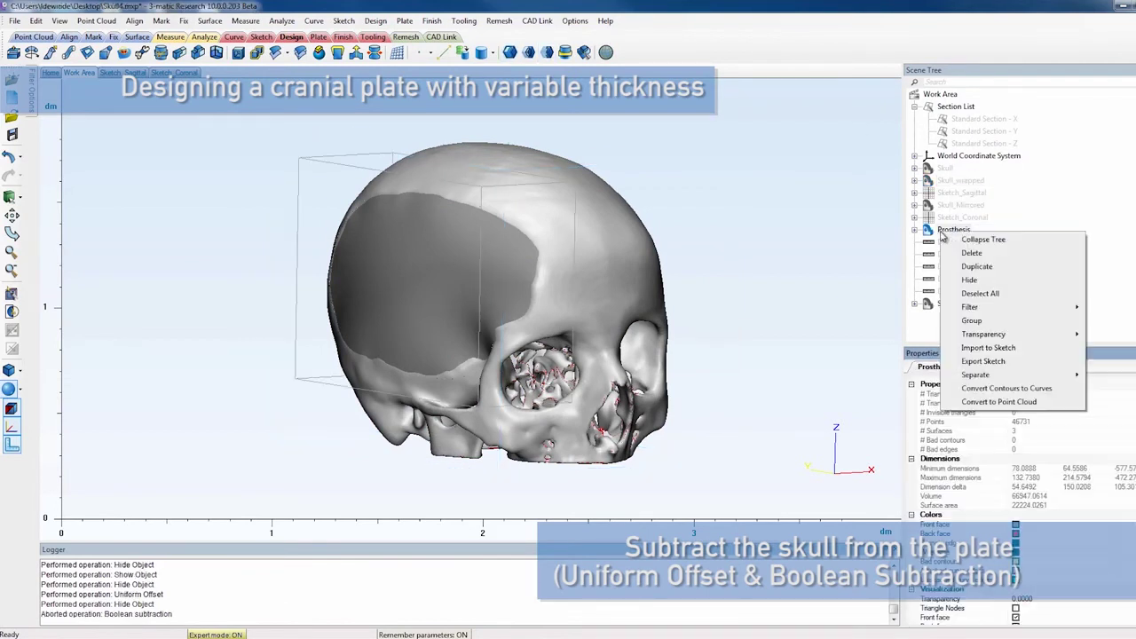
pyautogui.click(957, 281)
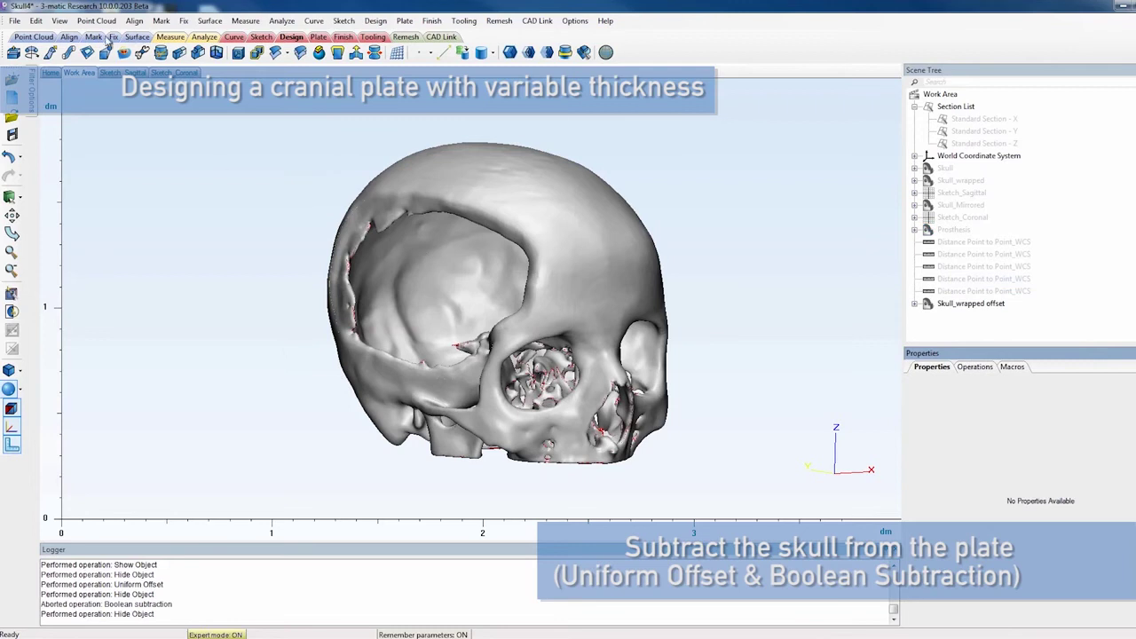
pyautogui.click(94, 36)
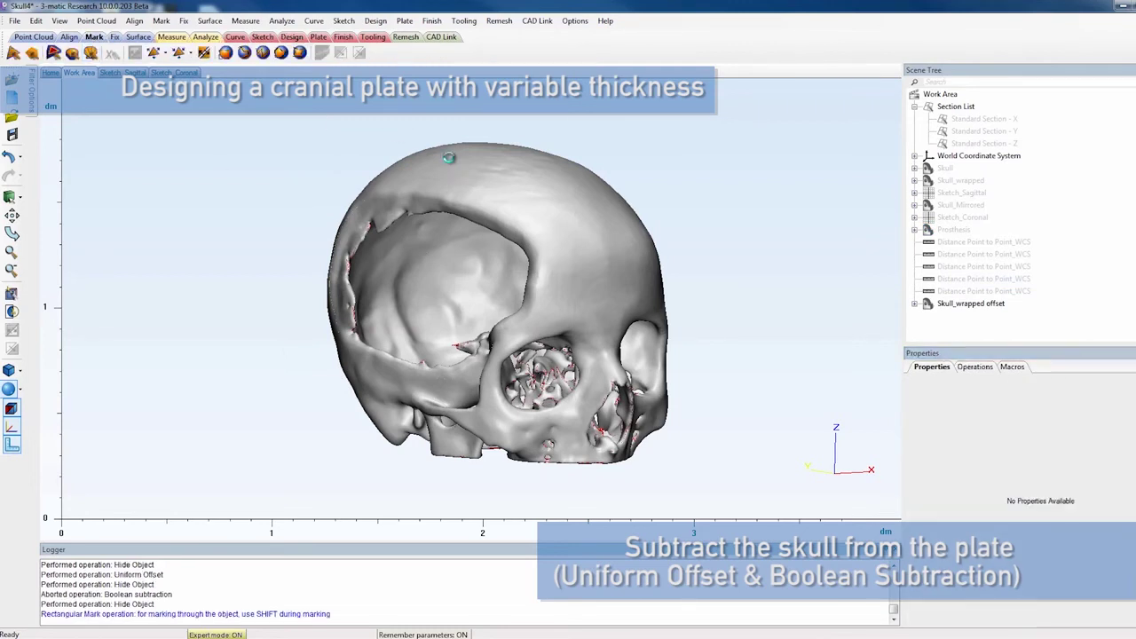
pyautogui.click(449, 157)
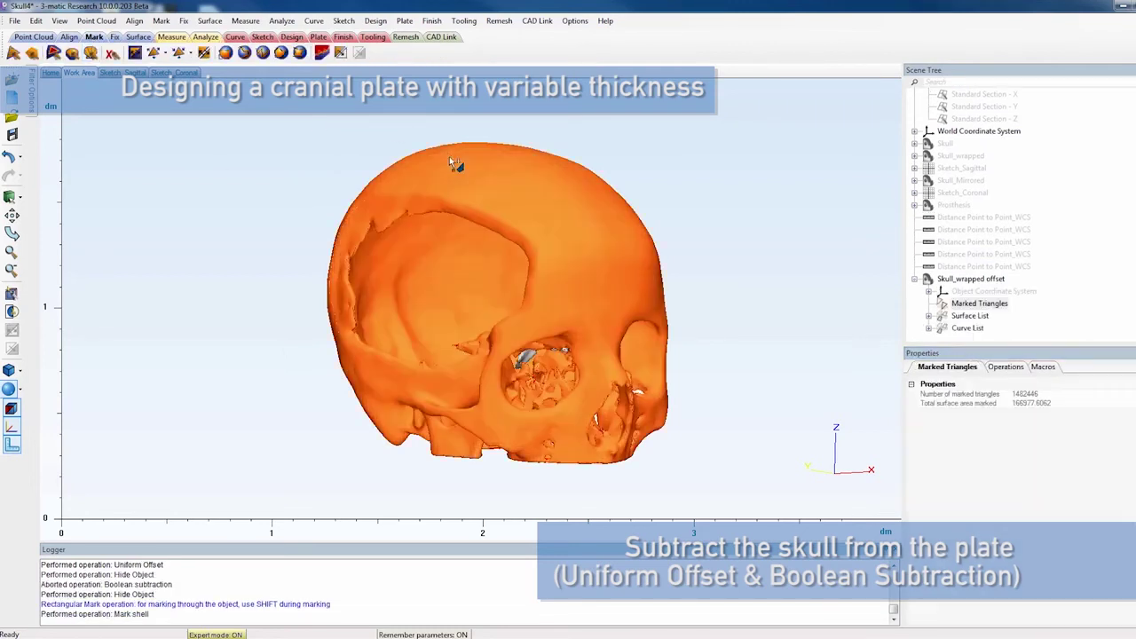
pyautogui.click(135, 52)
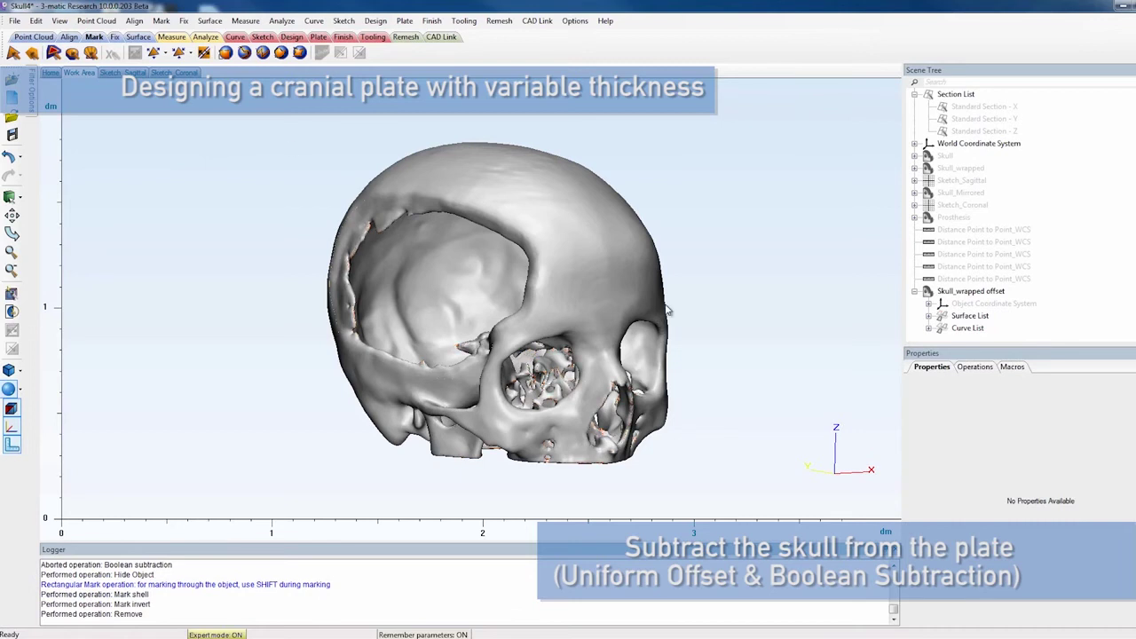
pyautogui.click(966, 217)
pyautogui.rightClick(966, 216)
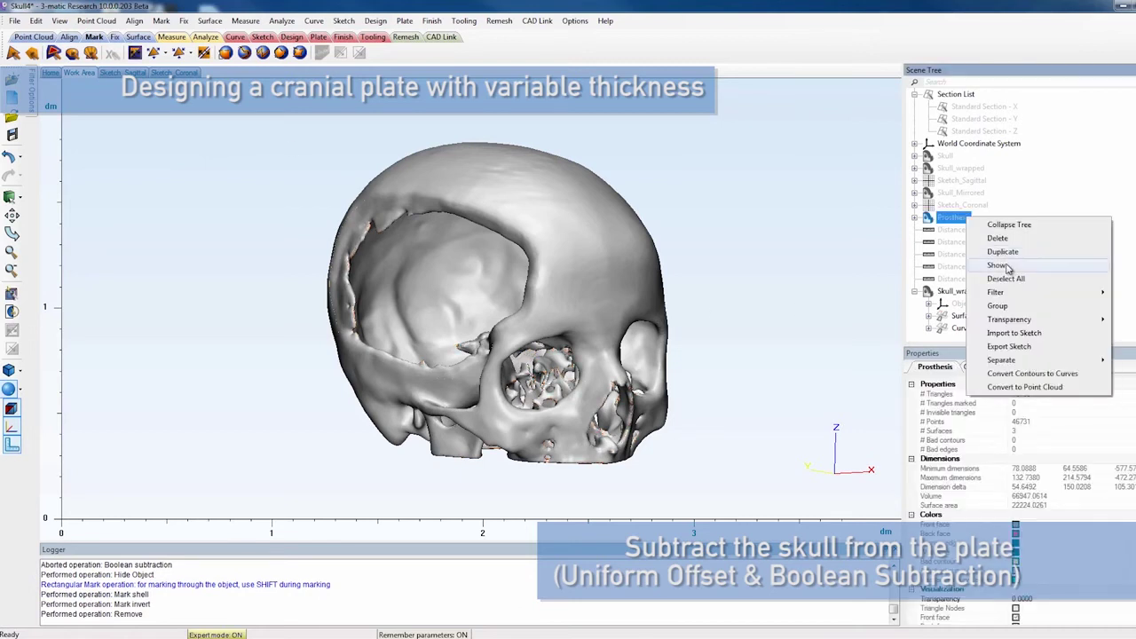
# Show the Prosthesis again and Boolean-subtract Skull_wrapped offset from it.
pyautogui.click(1009, 264)
pyautogui.click(291, 37)
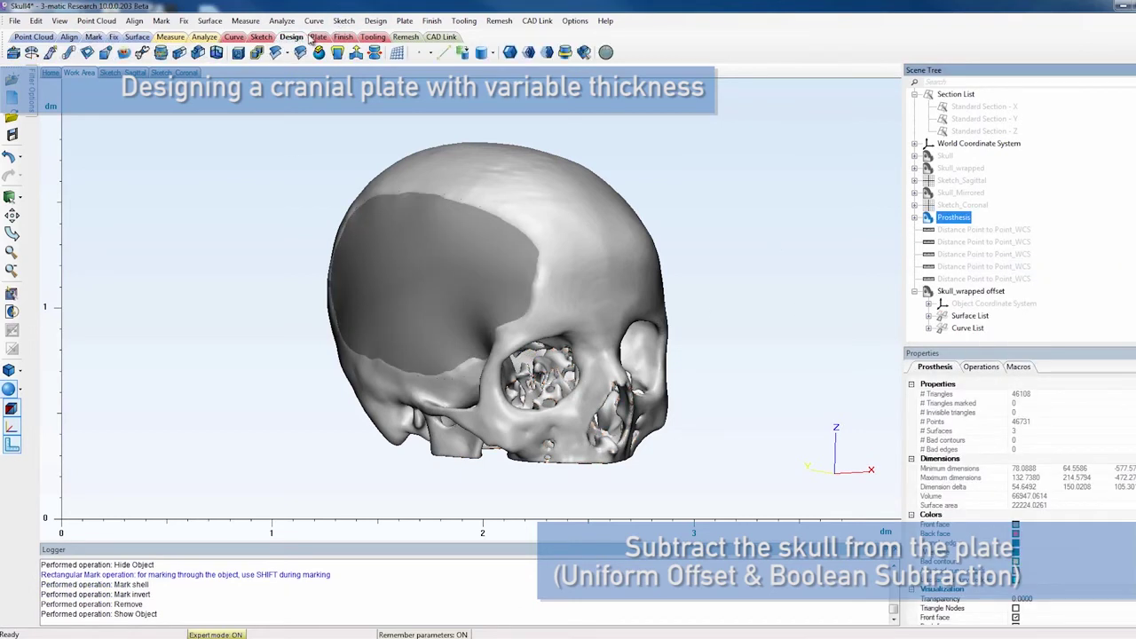
pyautogui.click(547, 52)
pyautogui.click(947, 455)
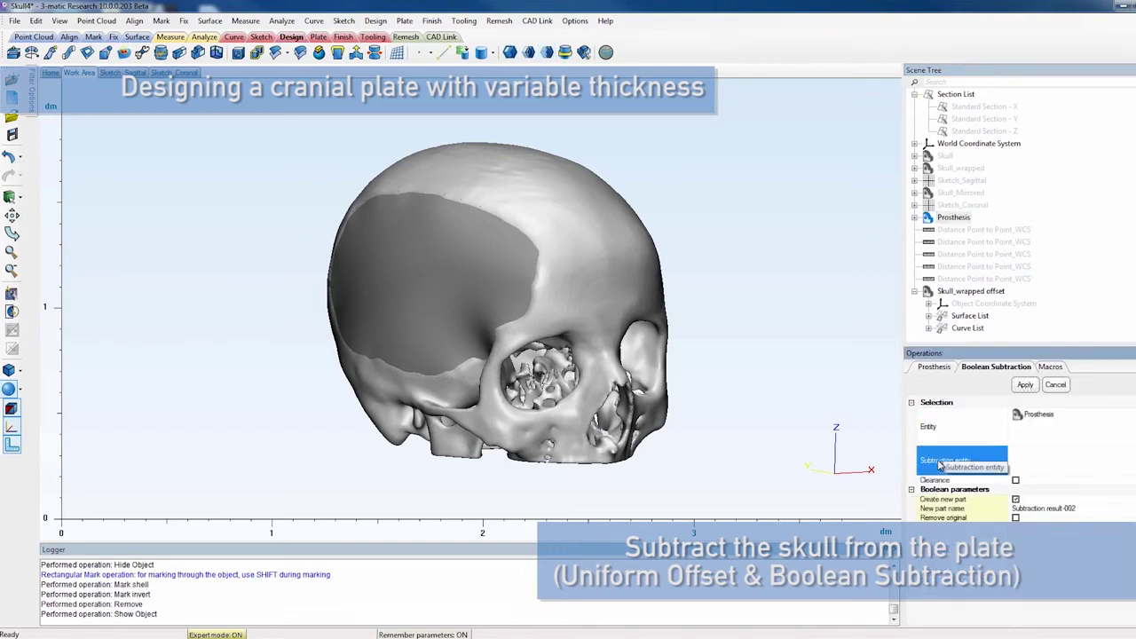
pyautogui.click(973, 294)
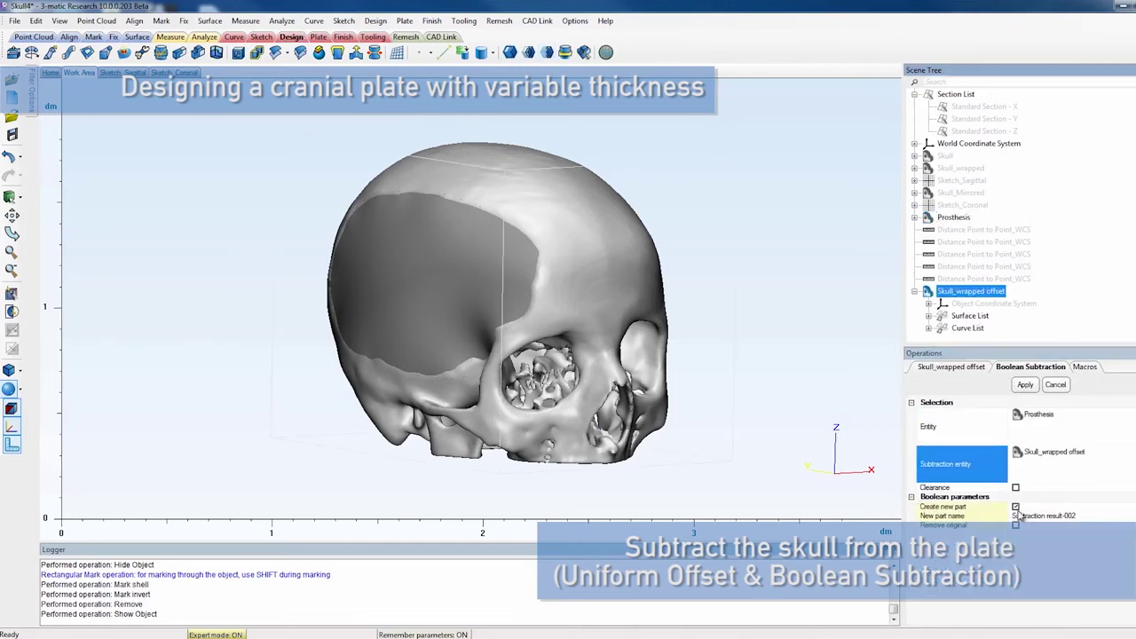
pyautogui.click(1025, 385)
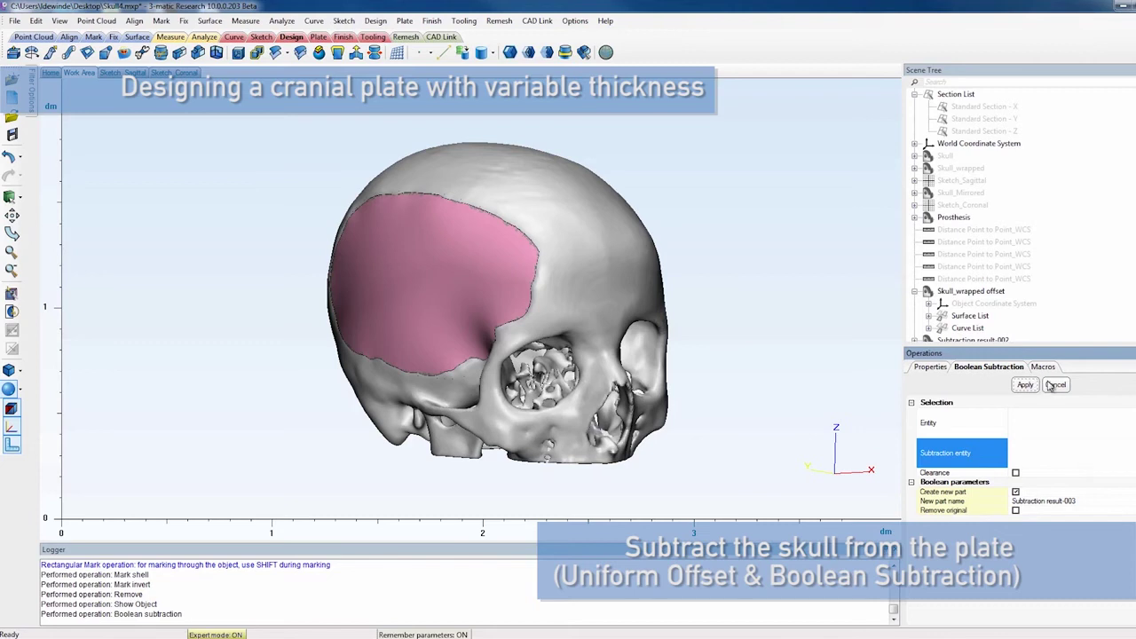
pyautogui.click(1058, 386)
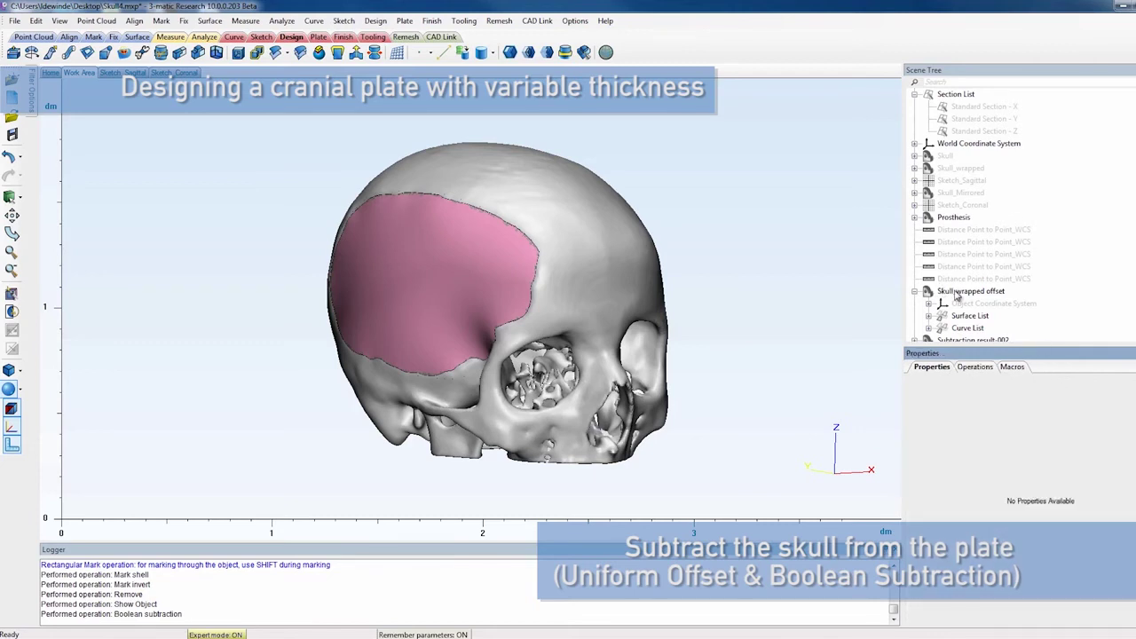
# Hide Skull_wrapped offset and the original Prosthesis plate.
pyautogui.rightClick(950, 291)
pyautogui.click(983, 341)
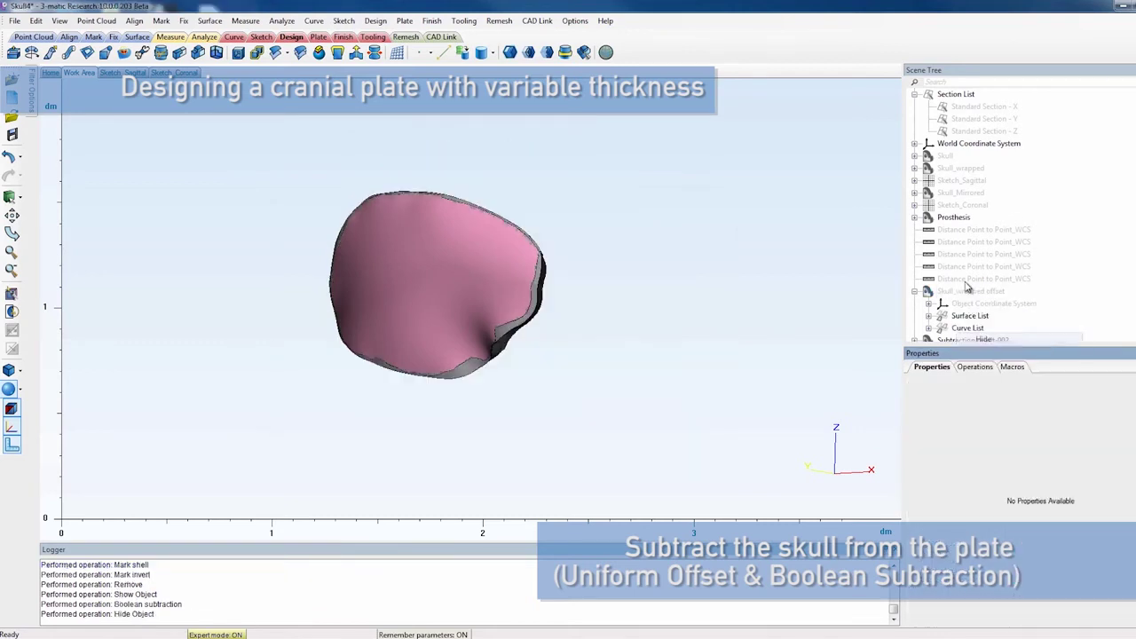
pyautogui.rightClick(962, 220)
pyautogui.click(981, 266)
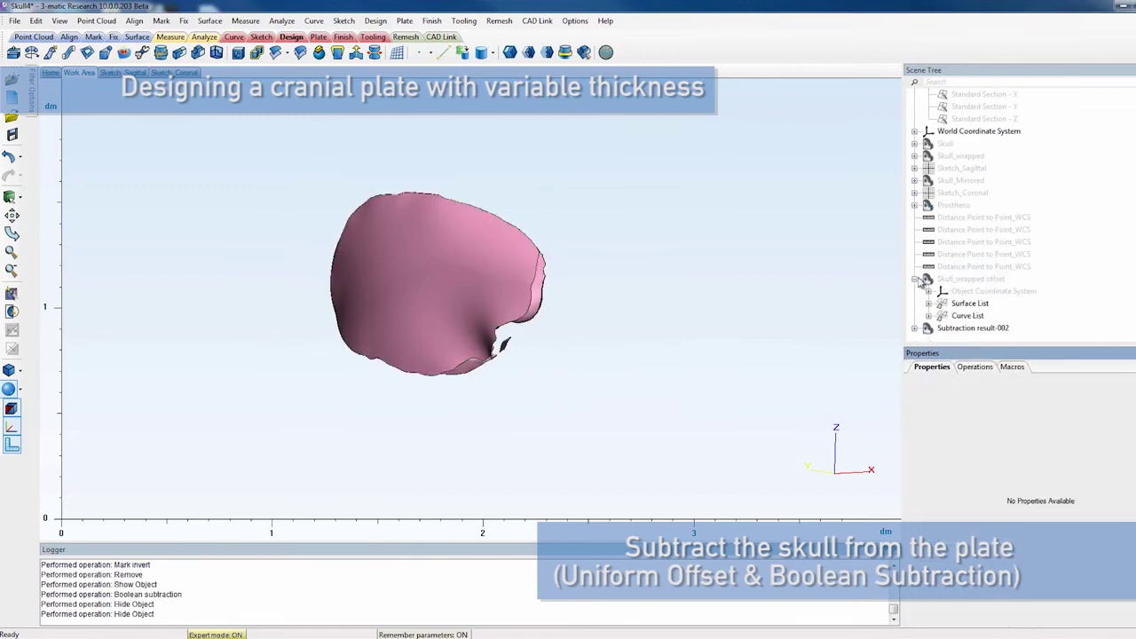
# Rename Subtraction result-002 to 'Prosthesis' and rotate the plate to view it.
pyautogui.doubleClick(963, 317)
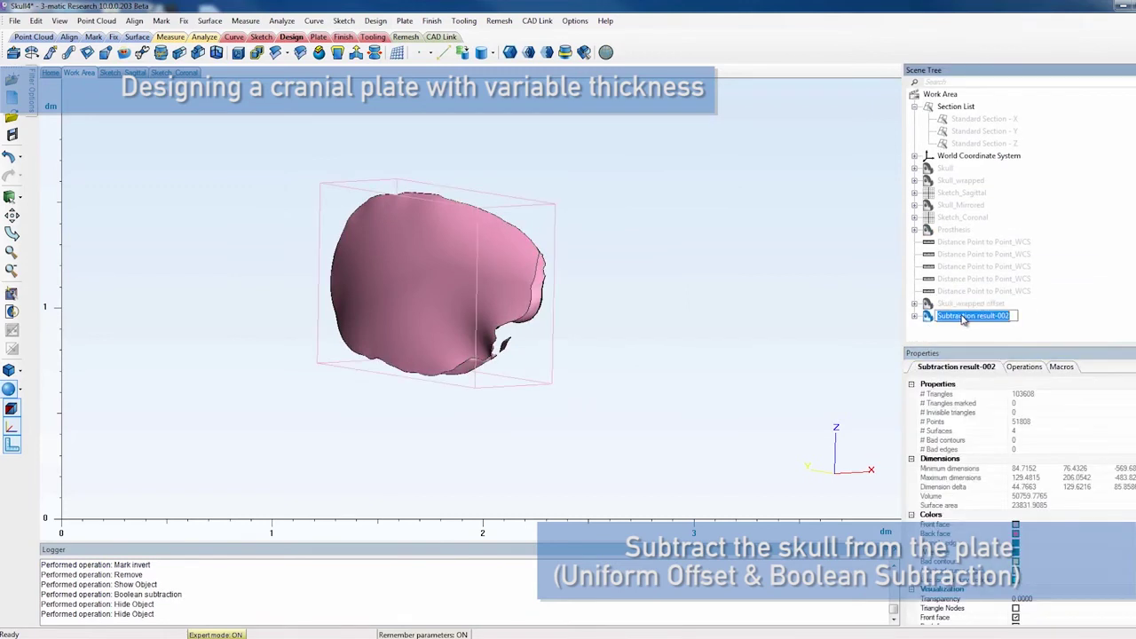
pyautogui.write('P')
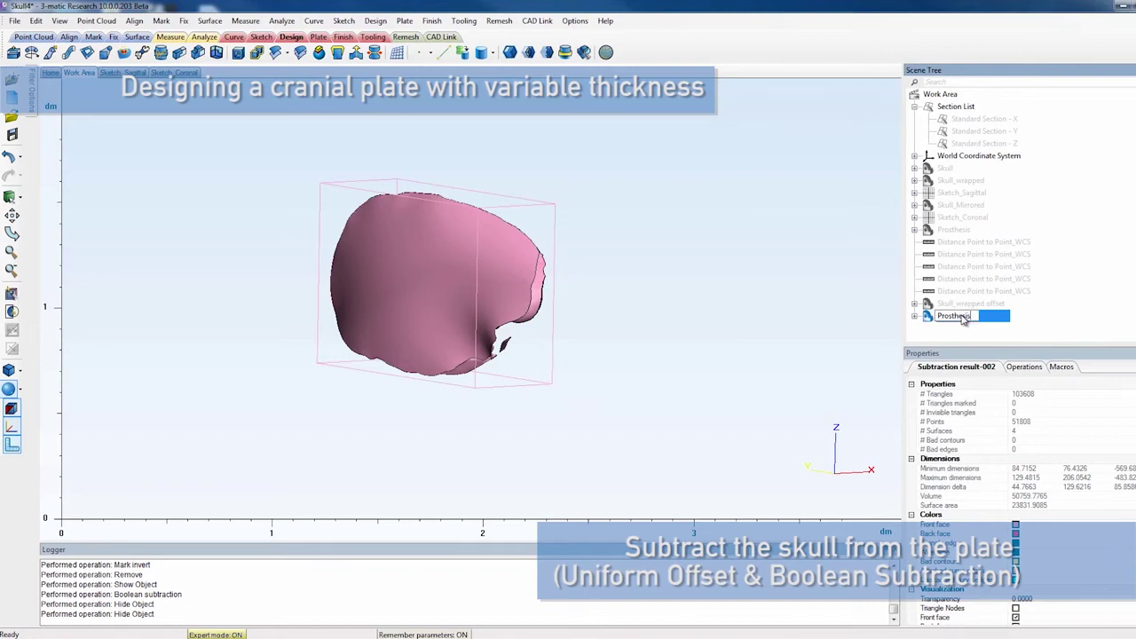
pyautogui.write('rosthesis')
pyautogui.press('Return')
pyautogui.click(680, 373)
pyautogui.moveTo(622, 389); pyautogui.dragTo(604, 363, button='right')
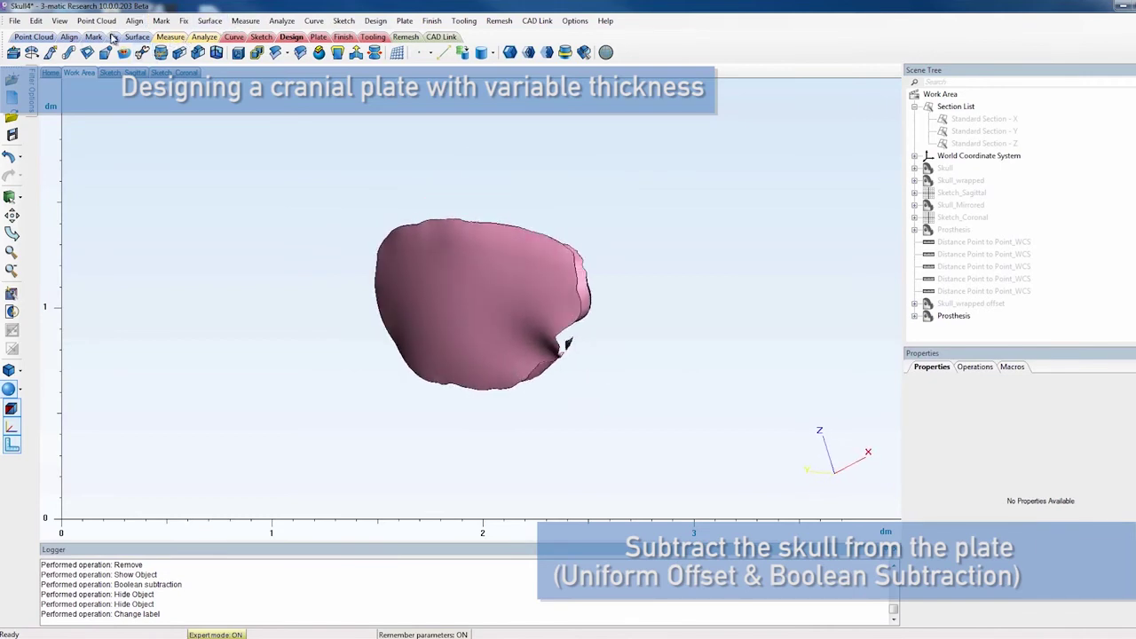
pyautogui.click(114, 36)
# Mark the plate's main shell, invert the marking, and delete the stray triangles.
pyautogui.click(93, 36)
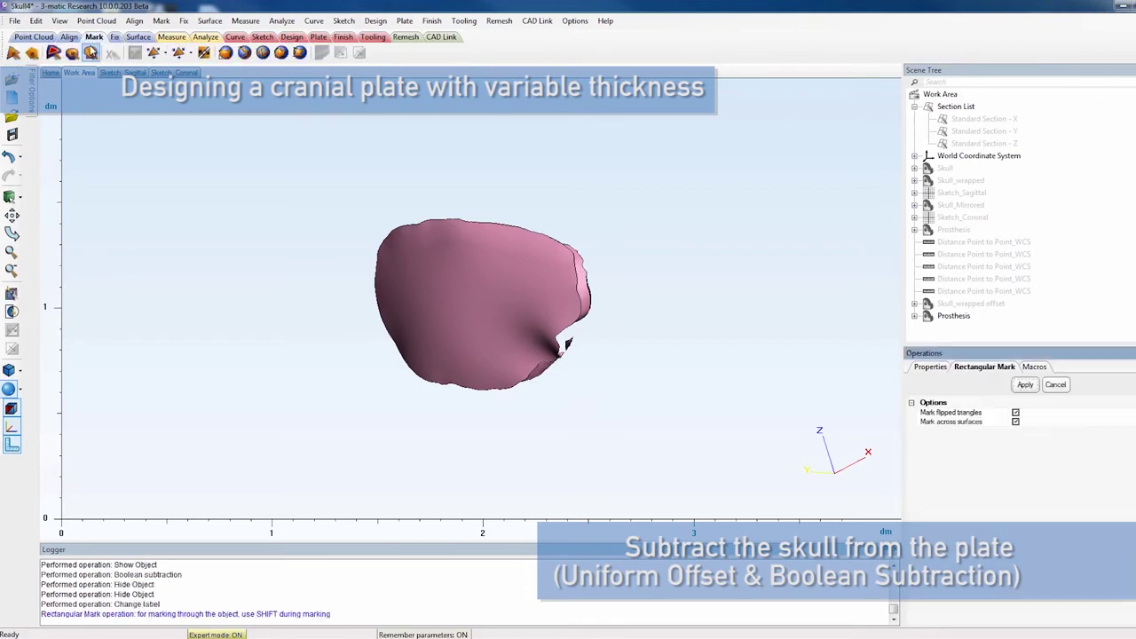
pyautogui.click(492, 255)
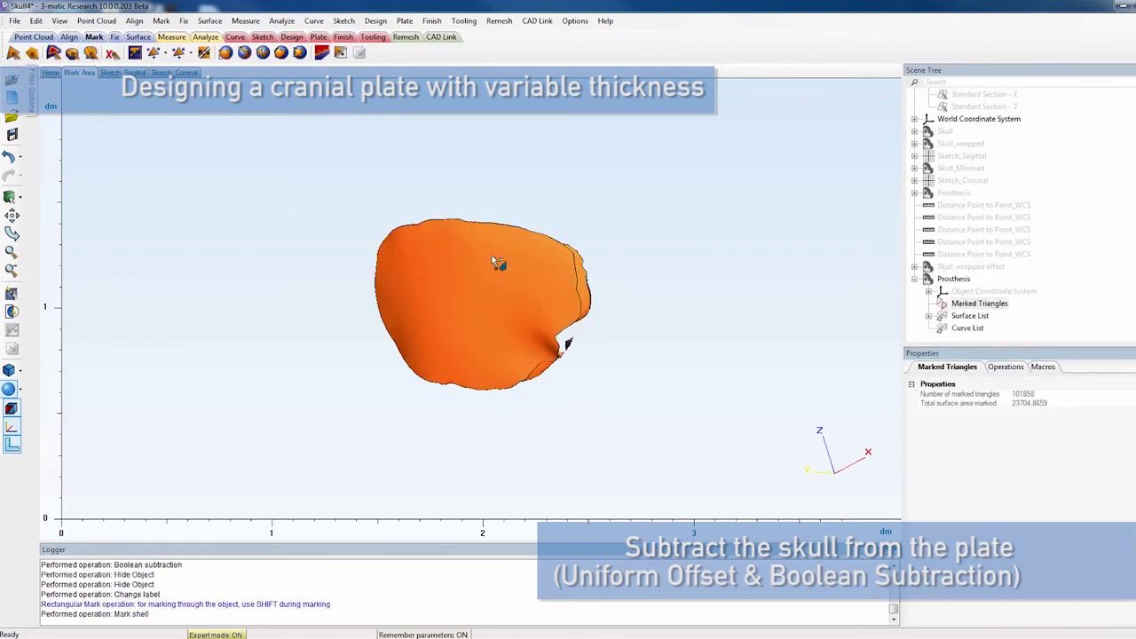
pyautogui.click(134, 52)
pyautogui.press('Delete')
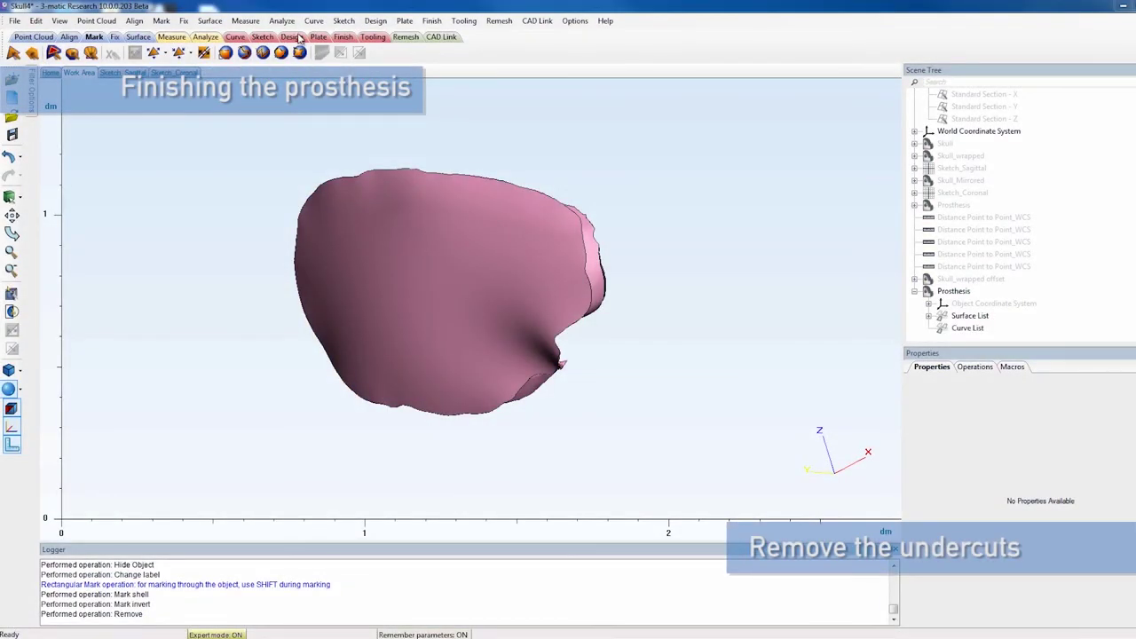
# Remove undercuts on Prosthesis against Skull_wrapped using the surface normal as direction.
pyautogui.click(343, 37)
pyautogui.click(197, 51)
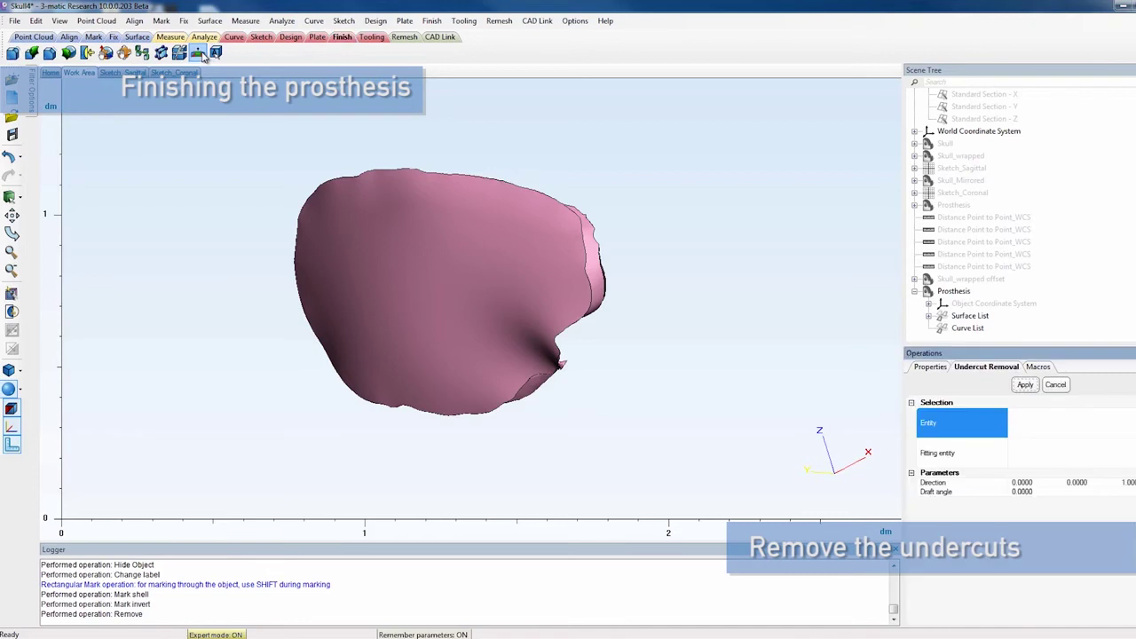
pyautogui.click(950, 293)
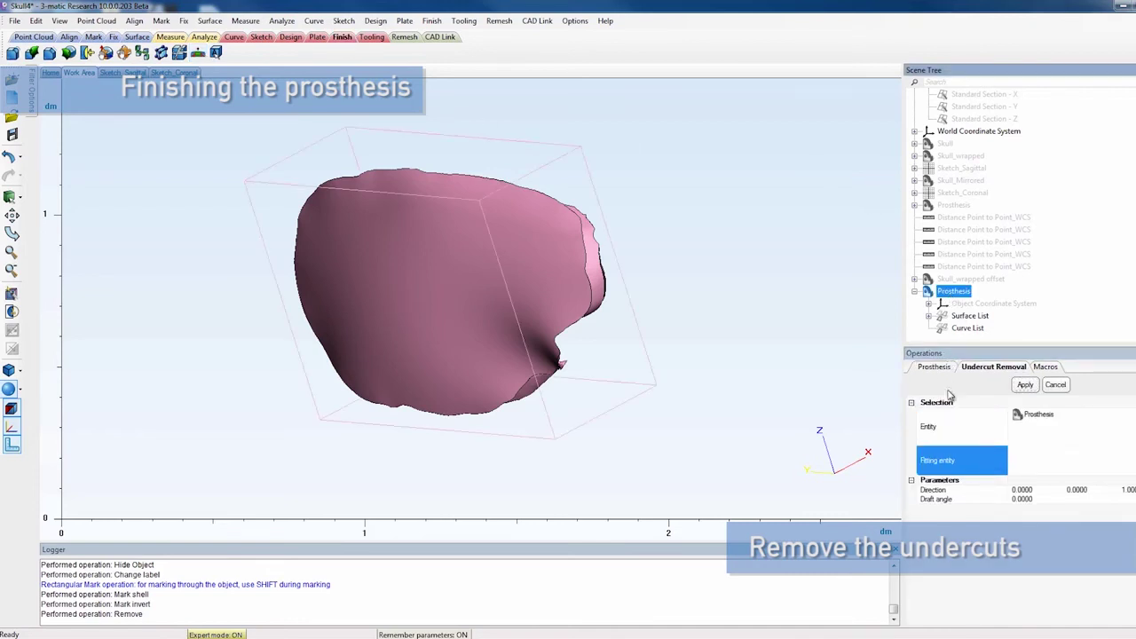
pyautogui.click(961, 156)
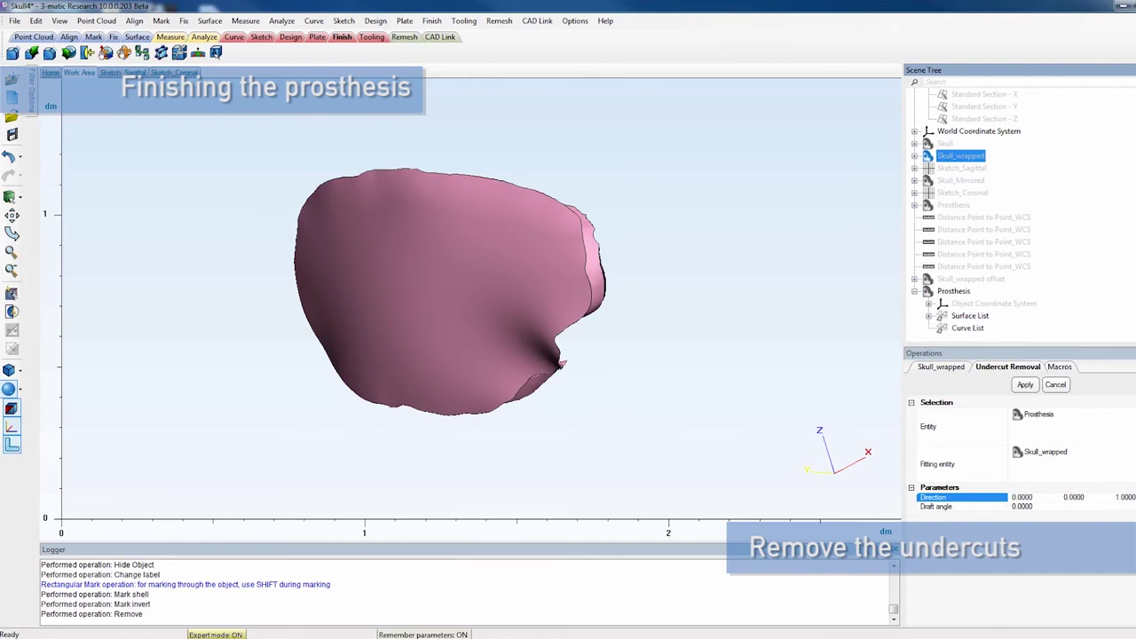
pyautogui.click(419, 305)
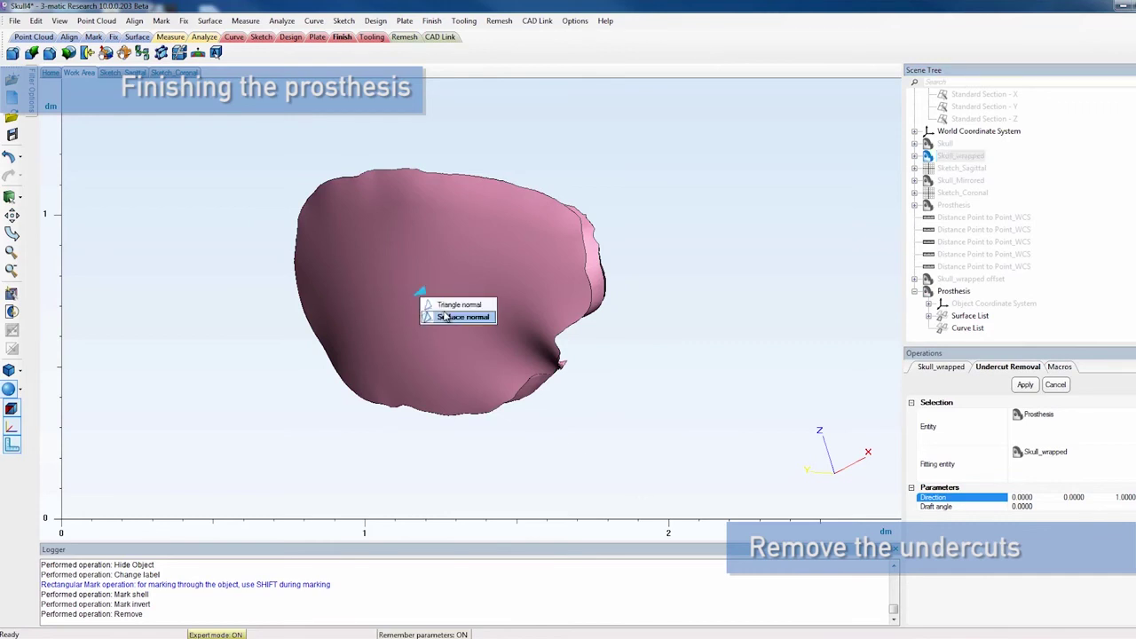
pyautogui.click(443, 315)
pyautogui.click(1026, 386)
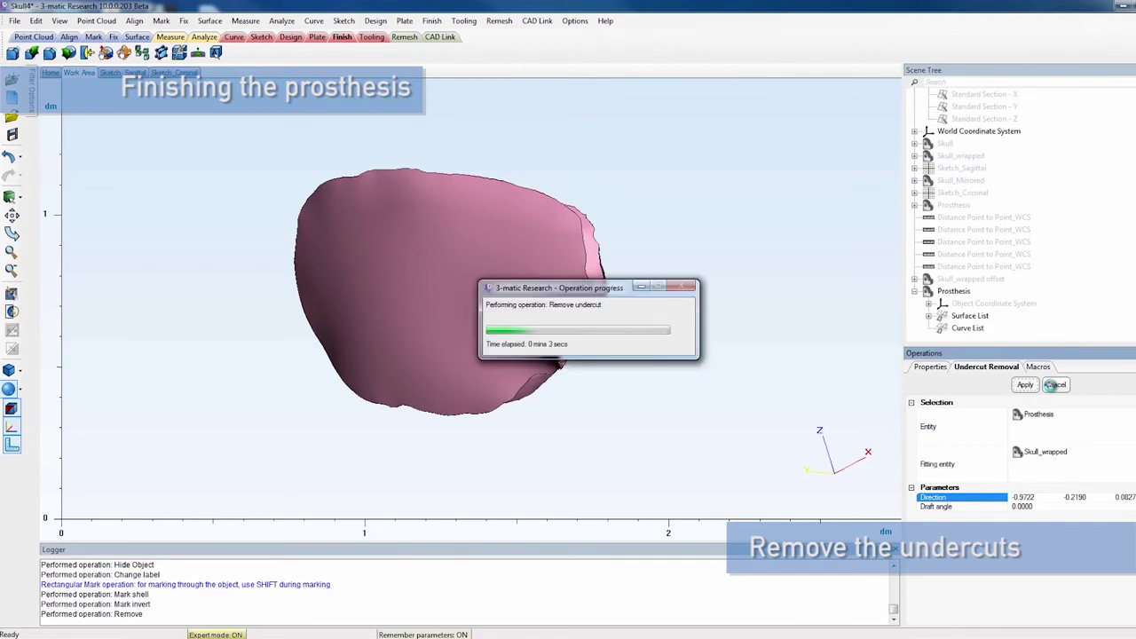
pyautogui.click(1055, 386)
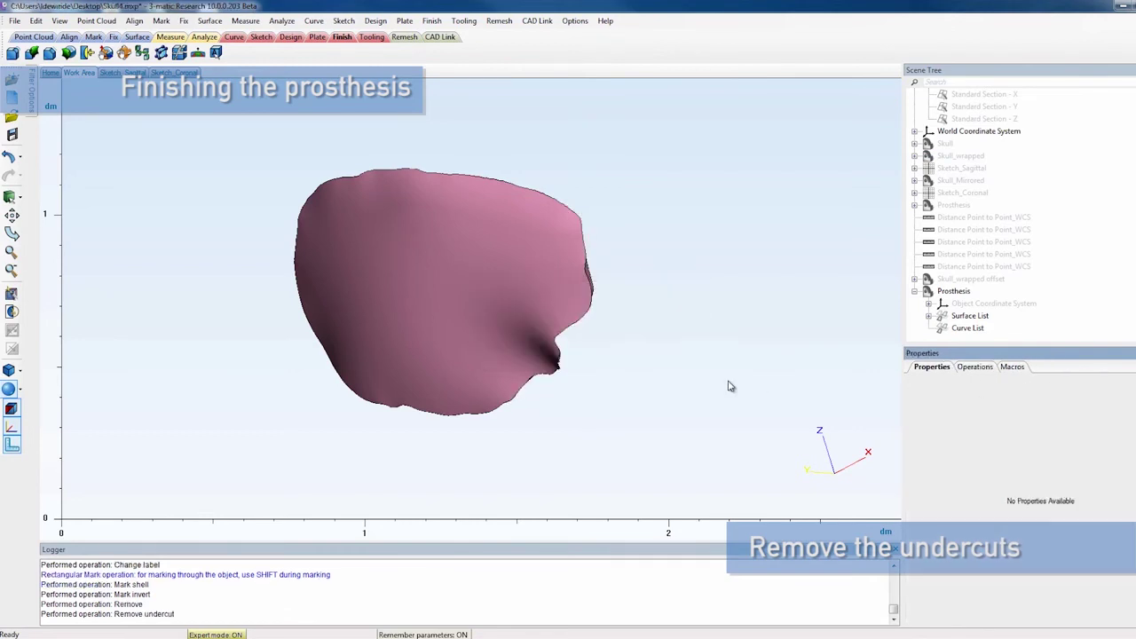
# Expand the plate's surface list and select the new undercut fill surface.
pyautogui.moveTo(634, 362); pyautogui.dragTo(942, 302, button='right')
pyautogui.click(929, 316)
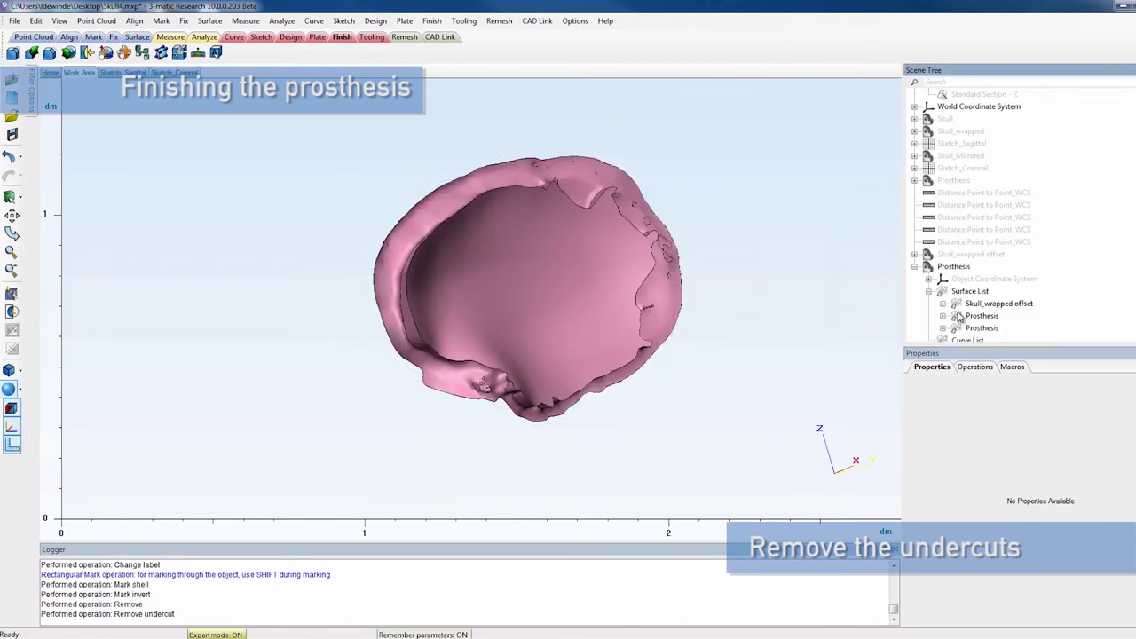
pyautogui.click(943, 304)
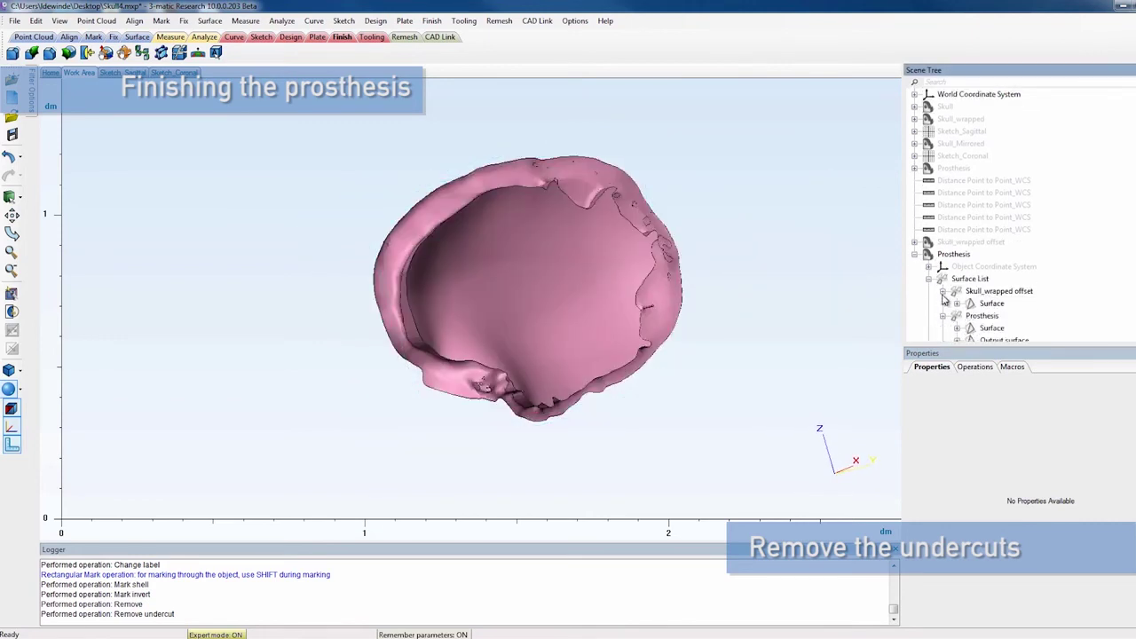
pyautogui.click(943, 291)
pyautogui.click(943, 316)
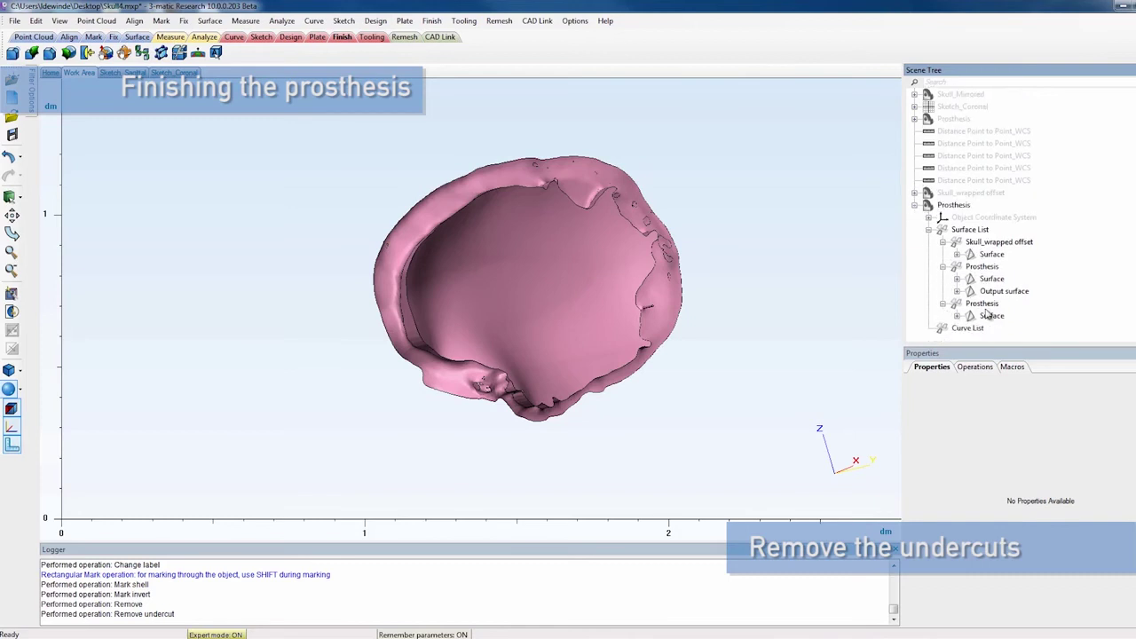
pyautogui.click(992, 316)
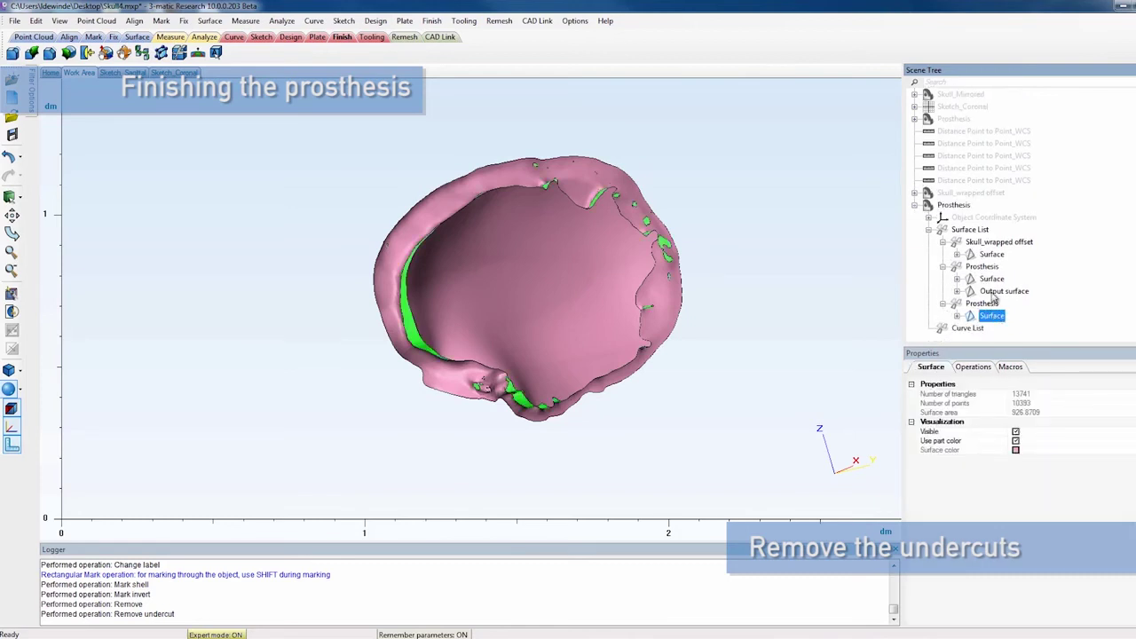
pyautogui.keyDown('ctrl'); pyautogui.click(992, 280); pyautogui.keyUp('ctrl')
# Select the undercut fill surface together with the outer Skull_wrapped offset surface.
pyautogui.keyDown('ctrl'); pyautogui.click(992, 280); pyautogui.keyUp('ctrl')
pyautogui.keyDown('ctrl'); pyautogui.click(990, 255); pyautogui.keyUp('ctrl')
pyautogui.keyDown('ctrl'); pyautogui.click(990, 255); pyautogui.keyUp('ctrl')
pyautogui.keyDown('ctrl'); pyautogui.click(1000, 292); pyautogui.keyUp('ctrl')
pyautogui.keyDown('ctrl'); pyautogui.click(1000, 292); pyautogui.keyUp('ctrl')
pyautogui.keyDown('ctrl'); pyautogui.click(989, 255); pyautogui.keyUp('ctrl')
pyautogui.keyDown('ctrl'); pyautogui.click(990, 255); pyautogui.keyUp('ctrl')
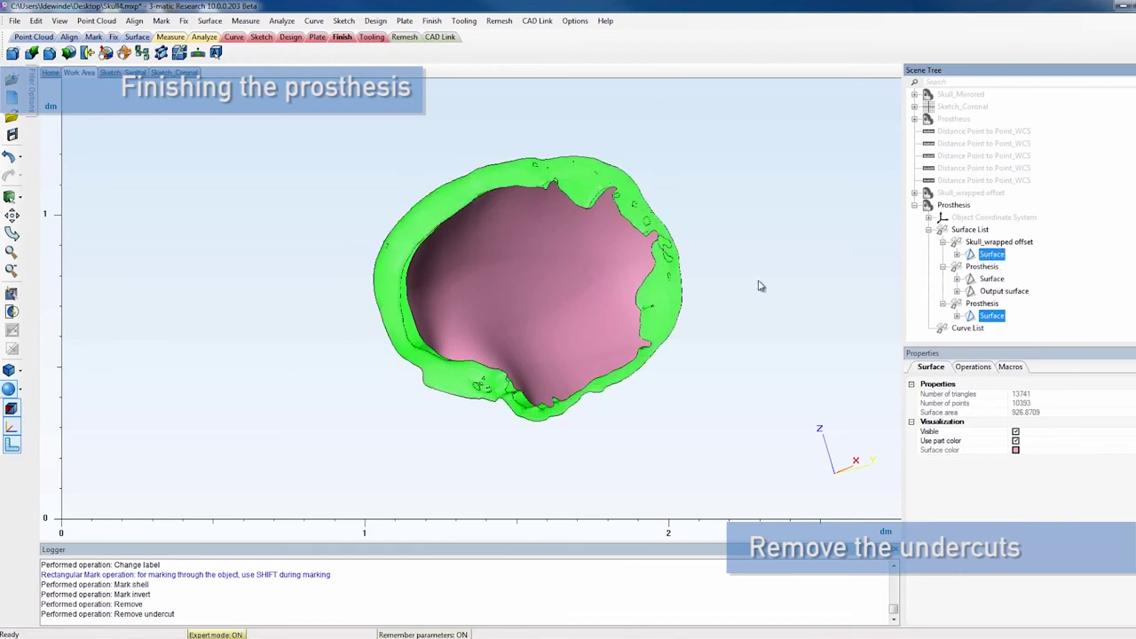
pyautogui.moveTo(758, 285); pyautogui.dragTo(650, 309, button='right')
# Merge the selected surfaces into one and collapse the Prosthesis contents.
pyautogui.rightClick(991, 255)
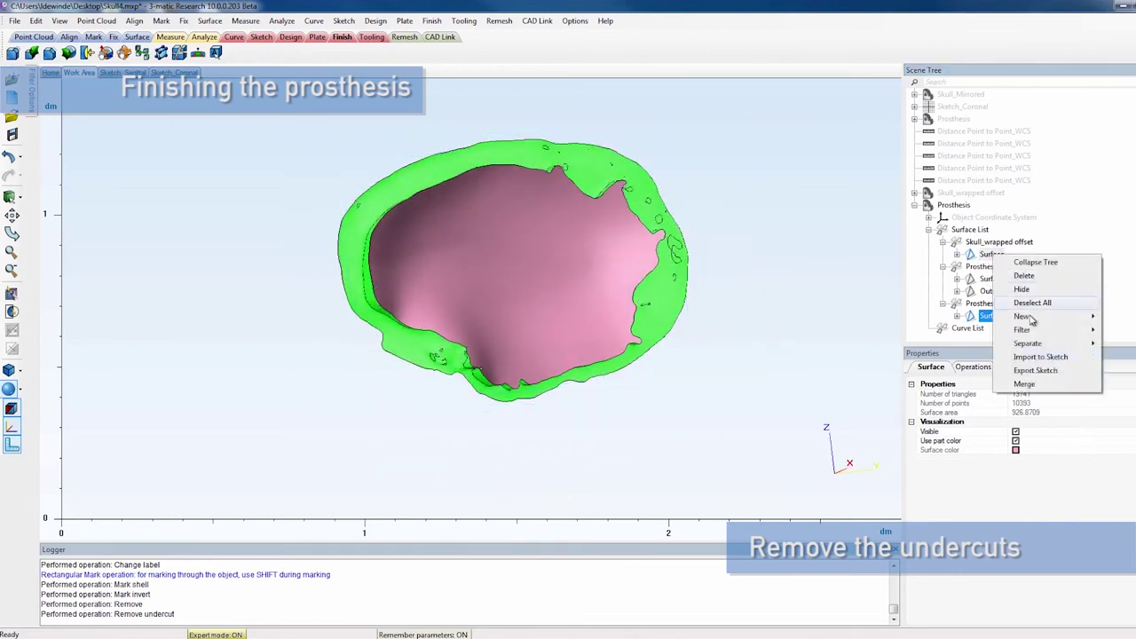
pyautogui.click(1028, 385)
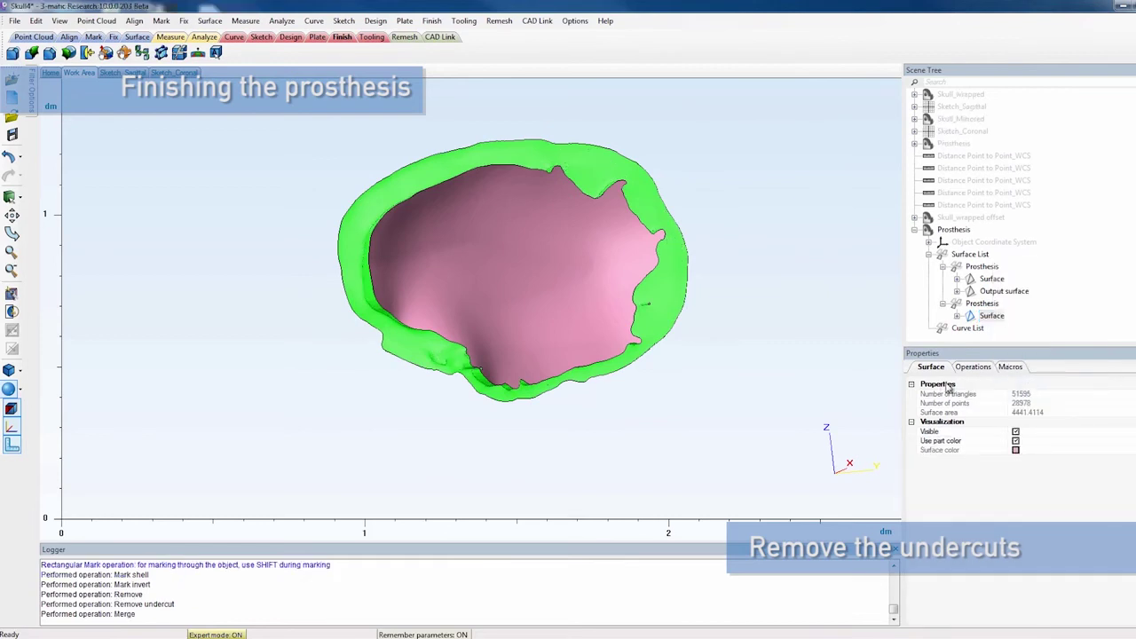
pyautogui.keyDown('ctrl'); pyautogui.click(992, 316); pyautogui.keyUp('ctrl')
pyautogui.click(915, 230)
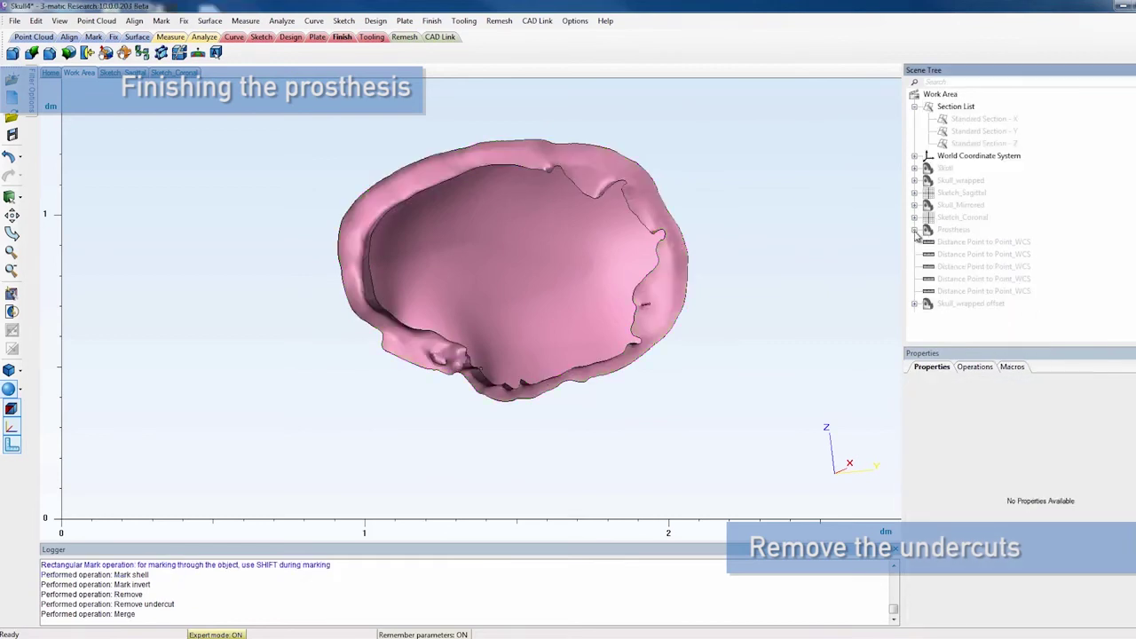
pyautogui.moveTo(551, 295); pyautogui.dragTo(358, 314, button='right')
# Apply Smooth Edge to the Prosthesis outer border contour with Fine detail and 0.5 influence.
pyautogui.click(32, 55)
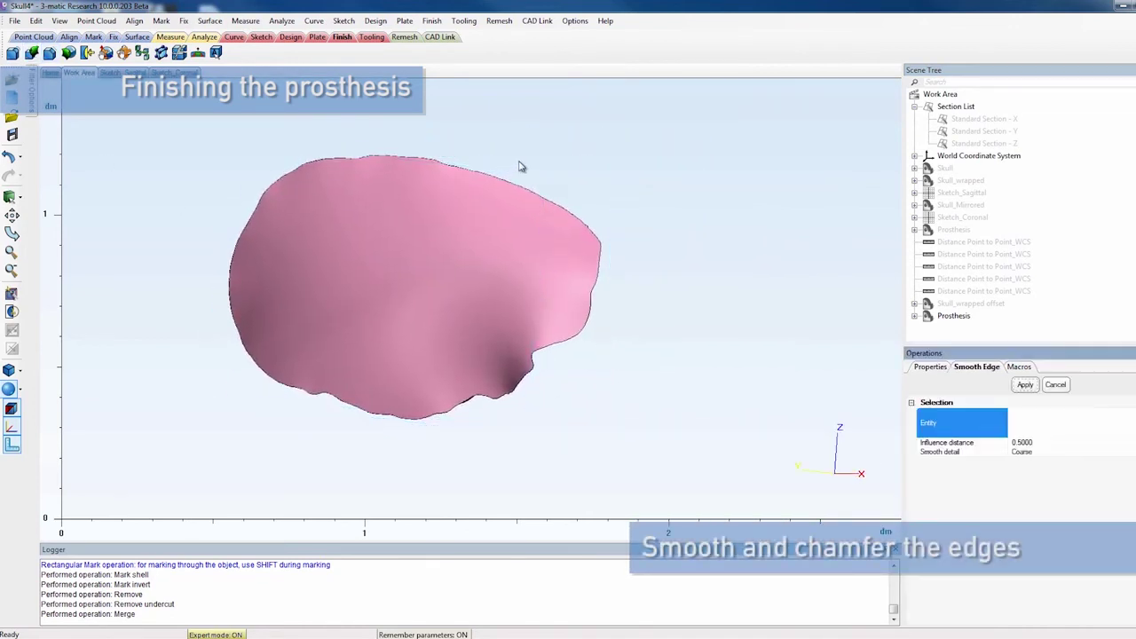
pyautogui.click(496, 179)
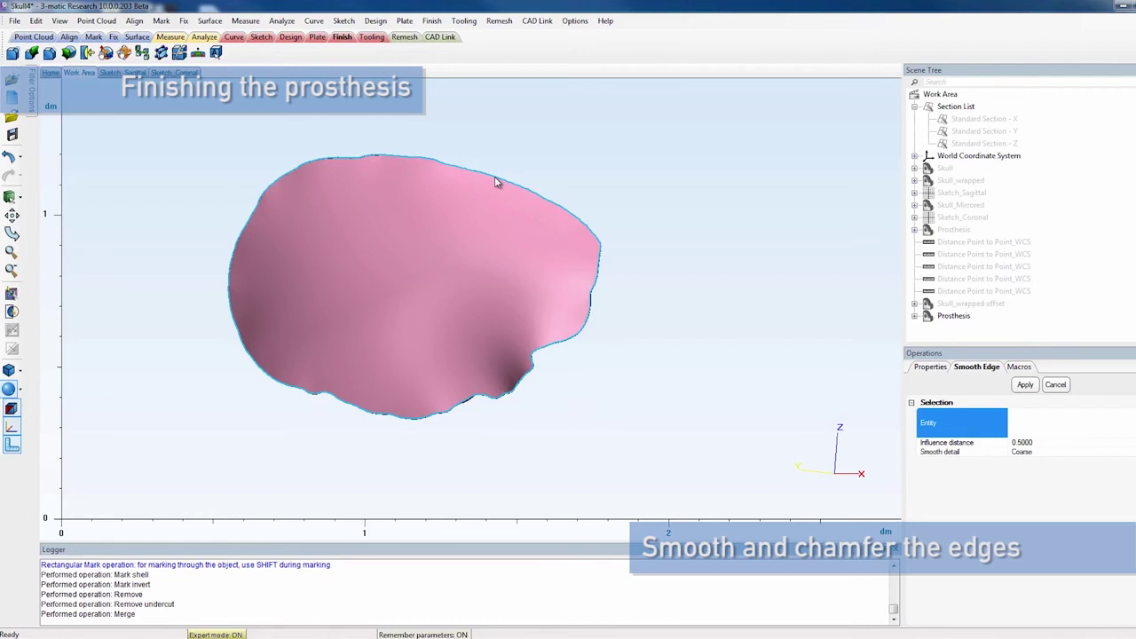
pyautogui.click(495, 176)
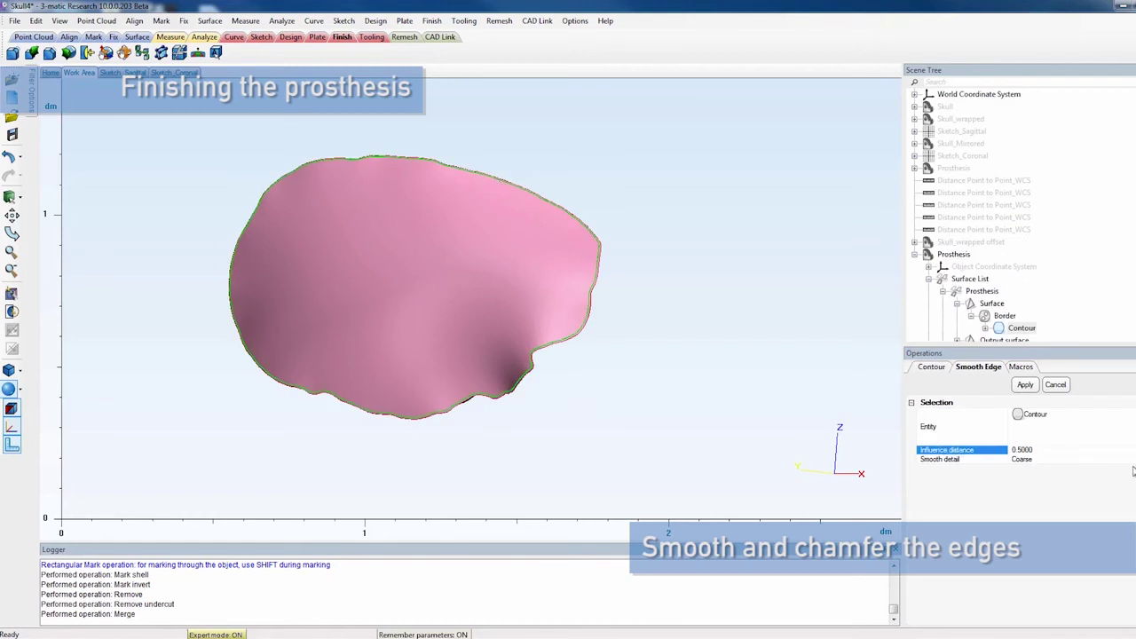
pyautogui.click(1037, 460)
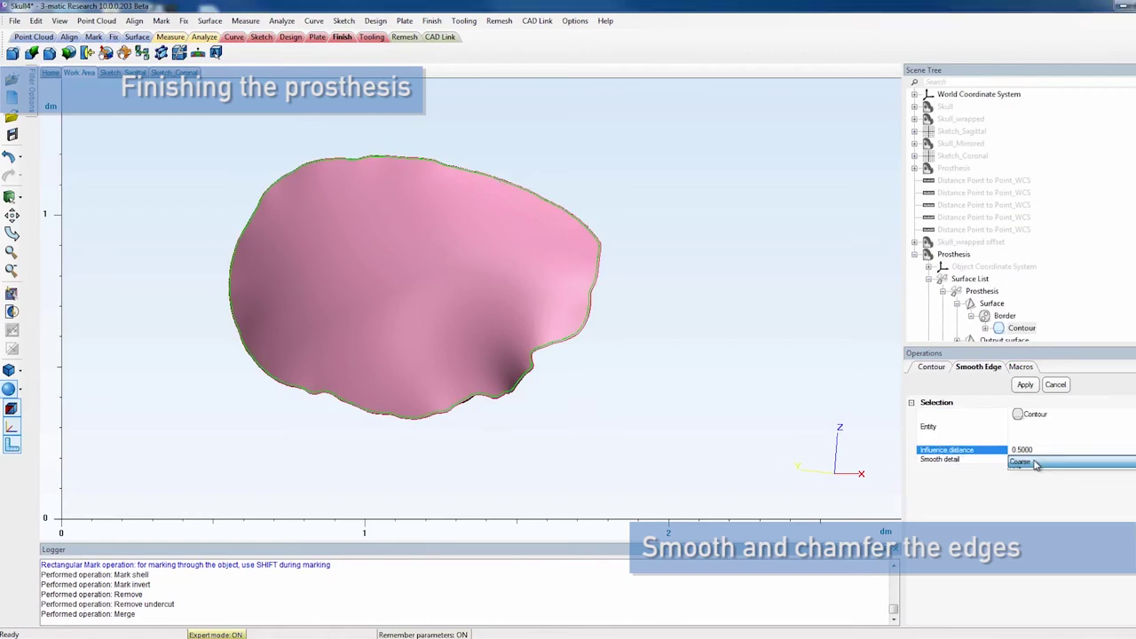
pyautogui.click(1038, 460)
pyautogui.click(1038, 489)
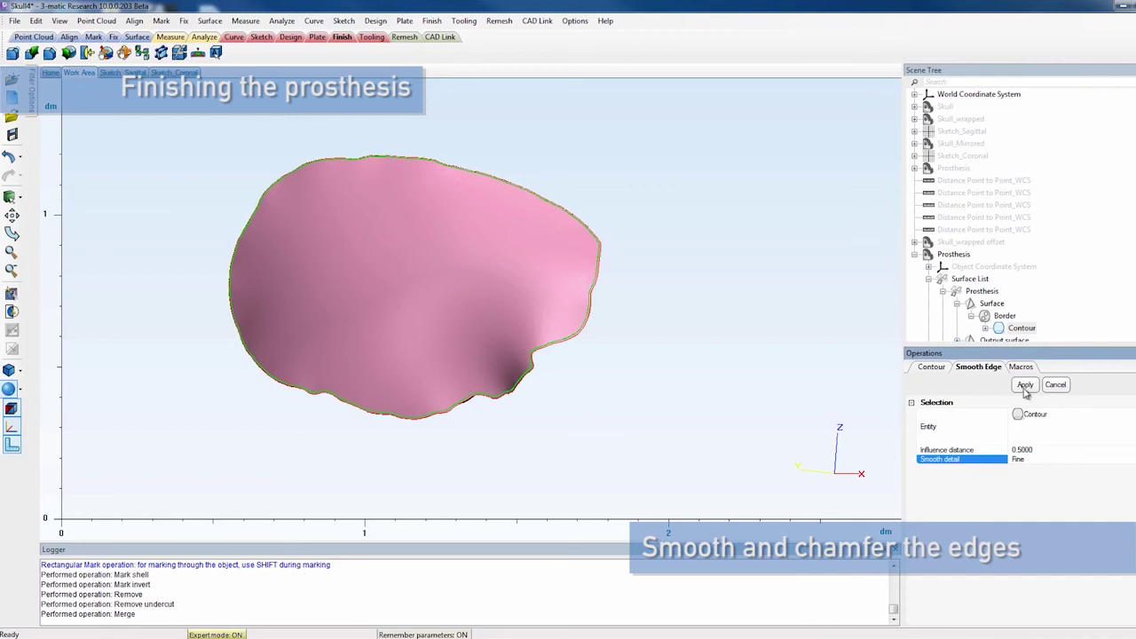
pyautogui.click(1026, 387)
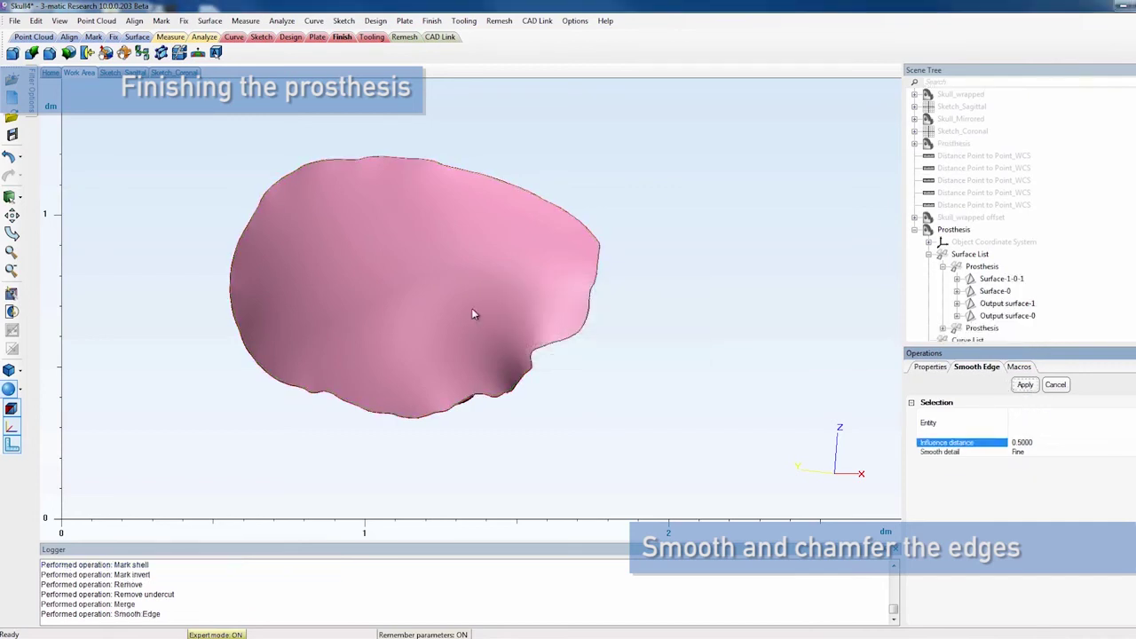
pyautogui.scroll(2, 484, 390)
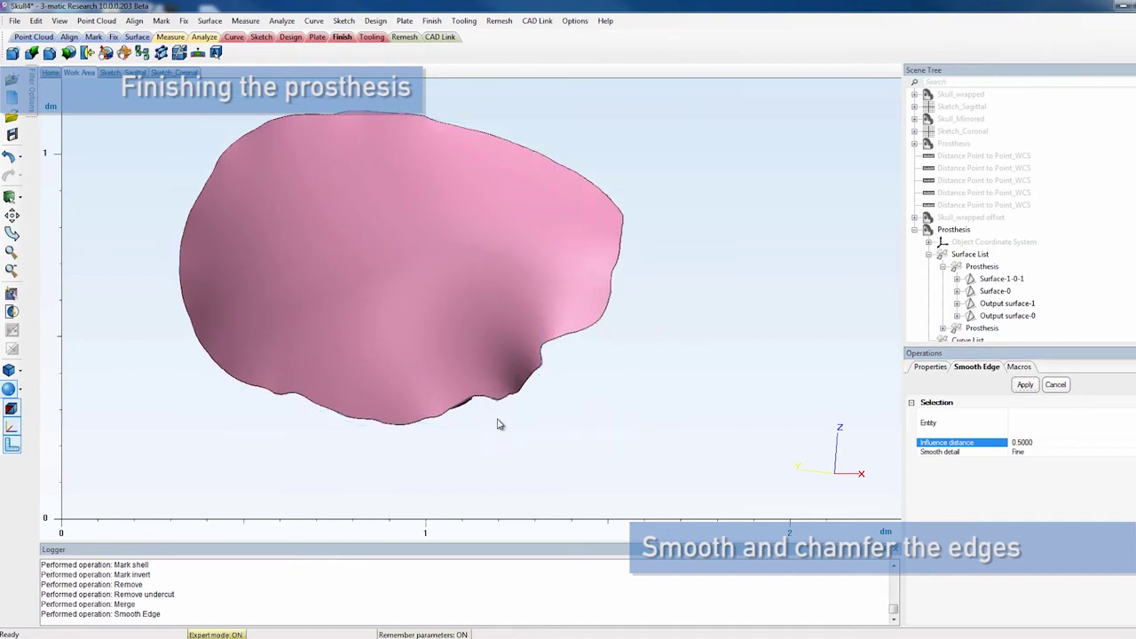
pyautogui.scroll(3, 499, 417)
pyautogui.moveTo(506, 340); pyautogui.dragTo(472, 366, button='right')
pyautogui.scroll(-5, 539, 360)
pyautogui.scroll(3, 473, 364)
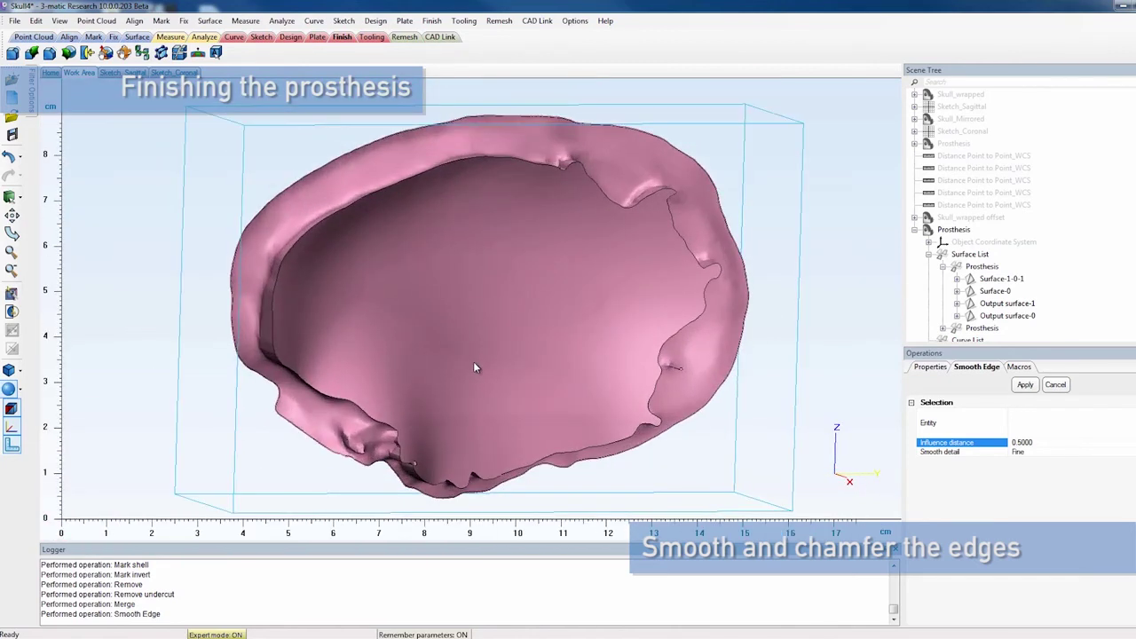
# Chamfer the Prosthesis inner edge contour with both distances 0.5 and review the bevel.
pyautogui.click(34, 54)
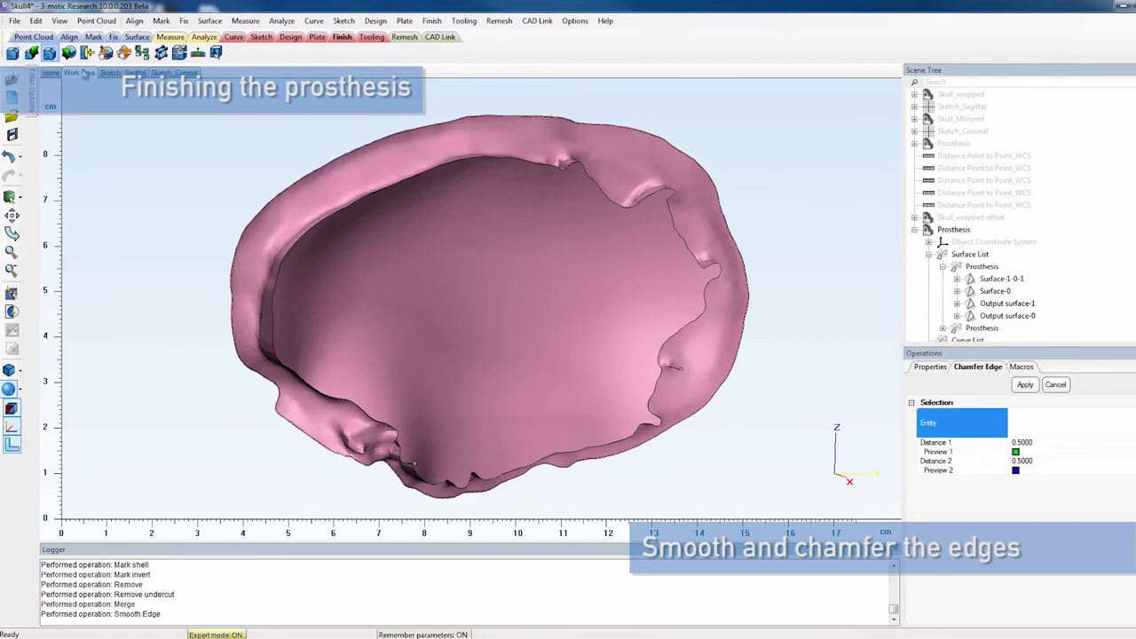
pyautogui.click(320, 220)
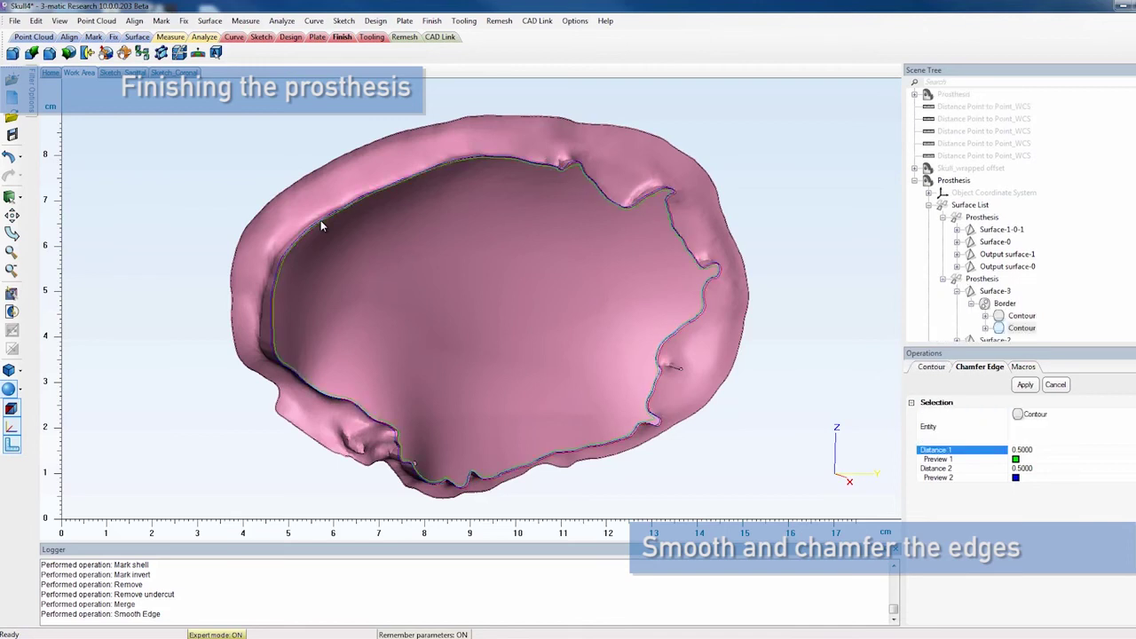
pyautogui.click(1025, 384)
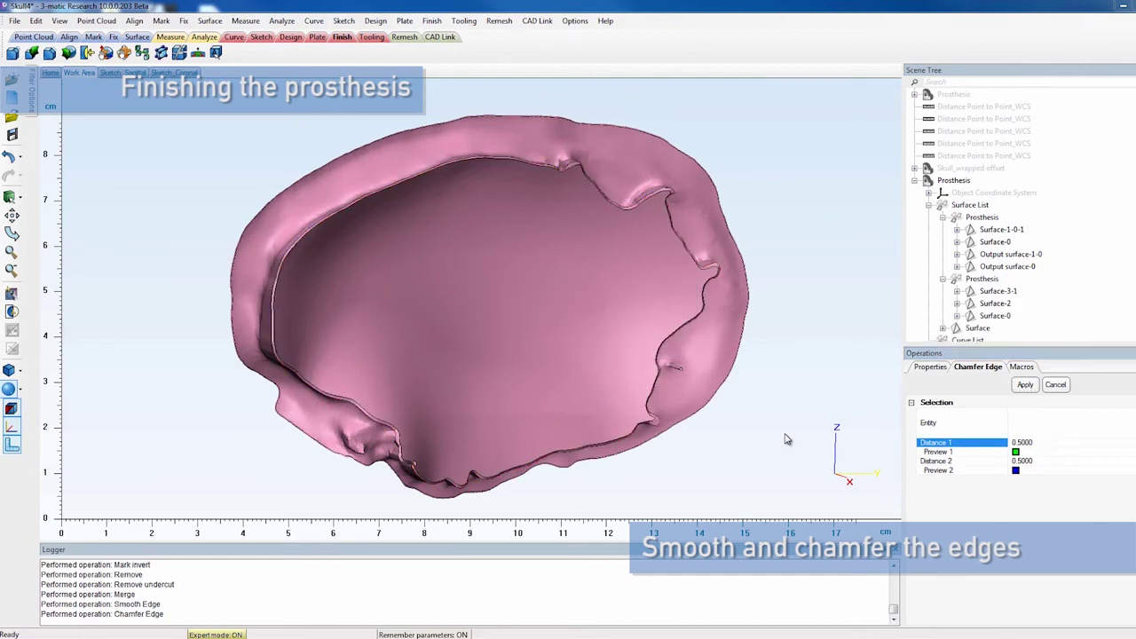
pyautogui.click(1052, 385)
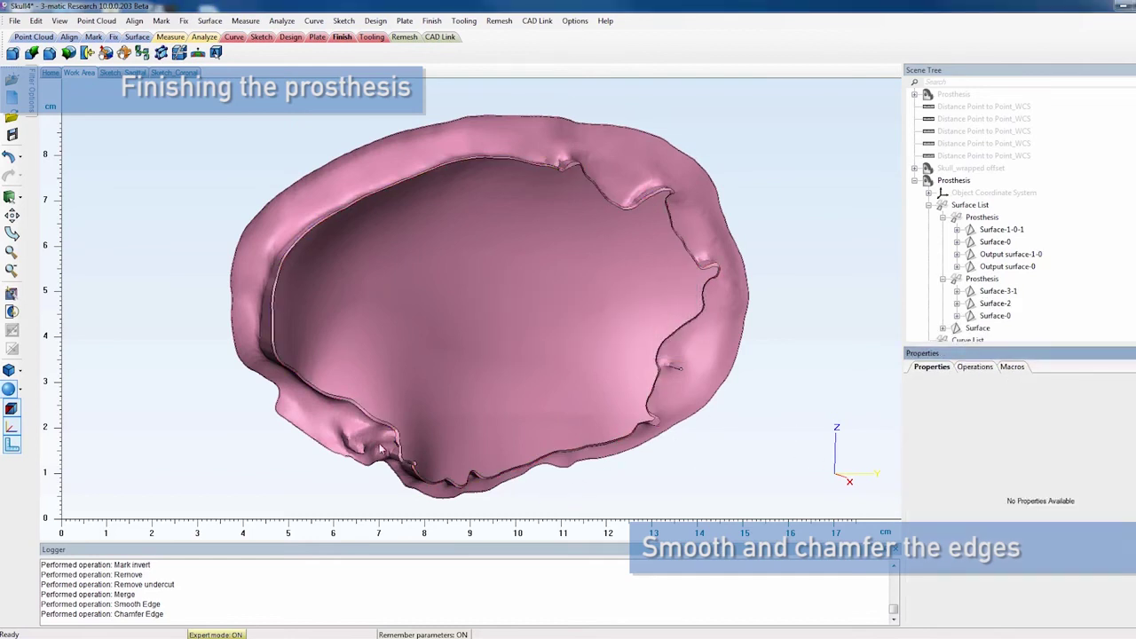
pyautogui.scroll(5, 331, 351)
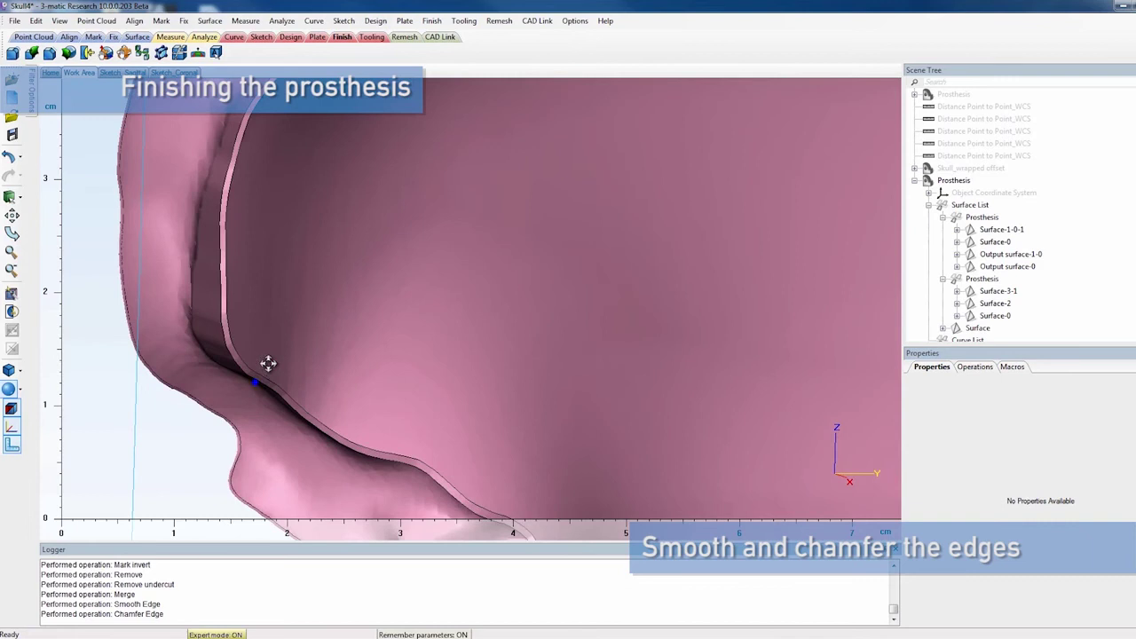
pyautogui.moveTo(266, 363); pyautogui.dragTo(273, 340, button='right')
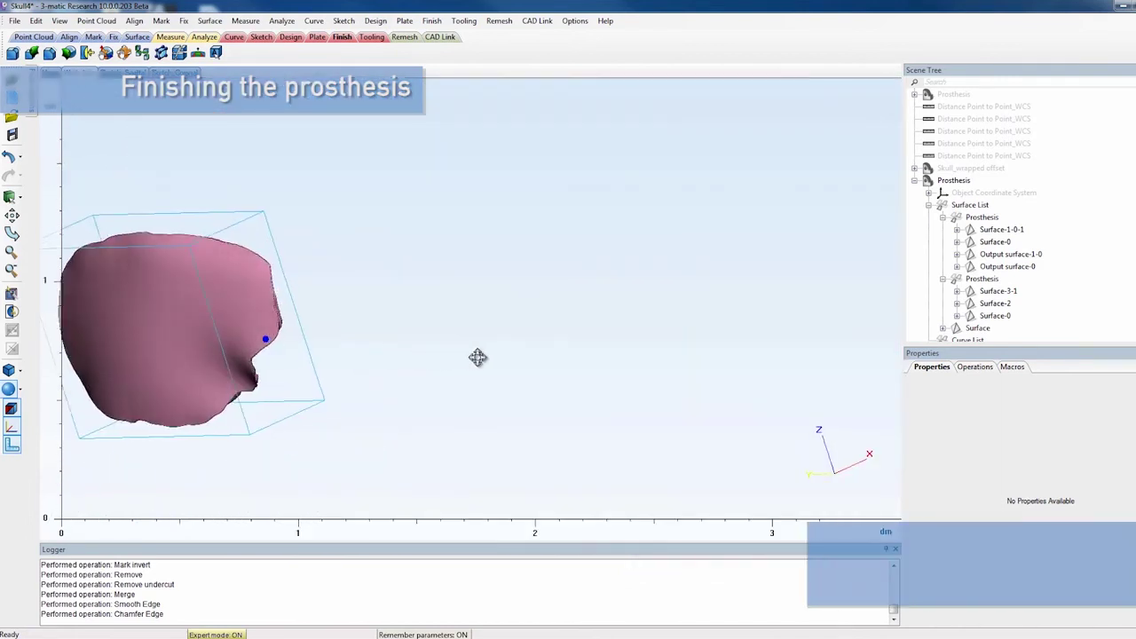
pyautogui.moveTo(474, 355); pyautogui.dragTo(307, 310, button='middle')
pyautogui.scroll(2, 306, 310)
pyautogui.moveTo(306, 310); pyautogui.dragTo(329, 251, button='right')
# Create Cylinder-001 with radius 1.5 from the origin to Z 20.
pyautogui.click(293, 38)
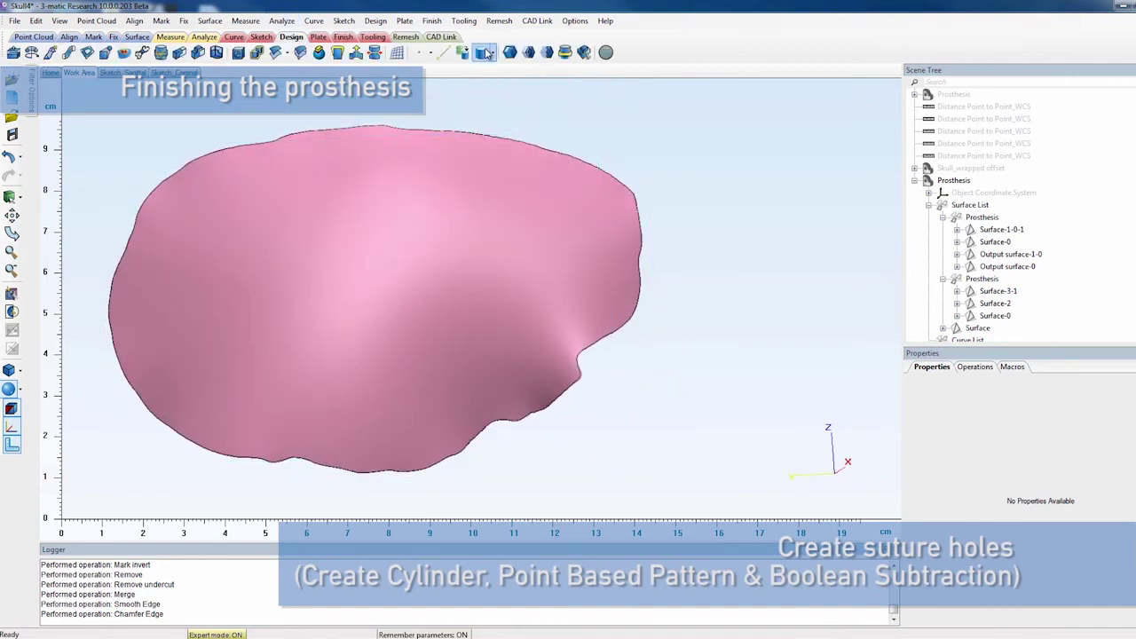
pyautogui.click(481, 52)
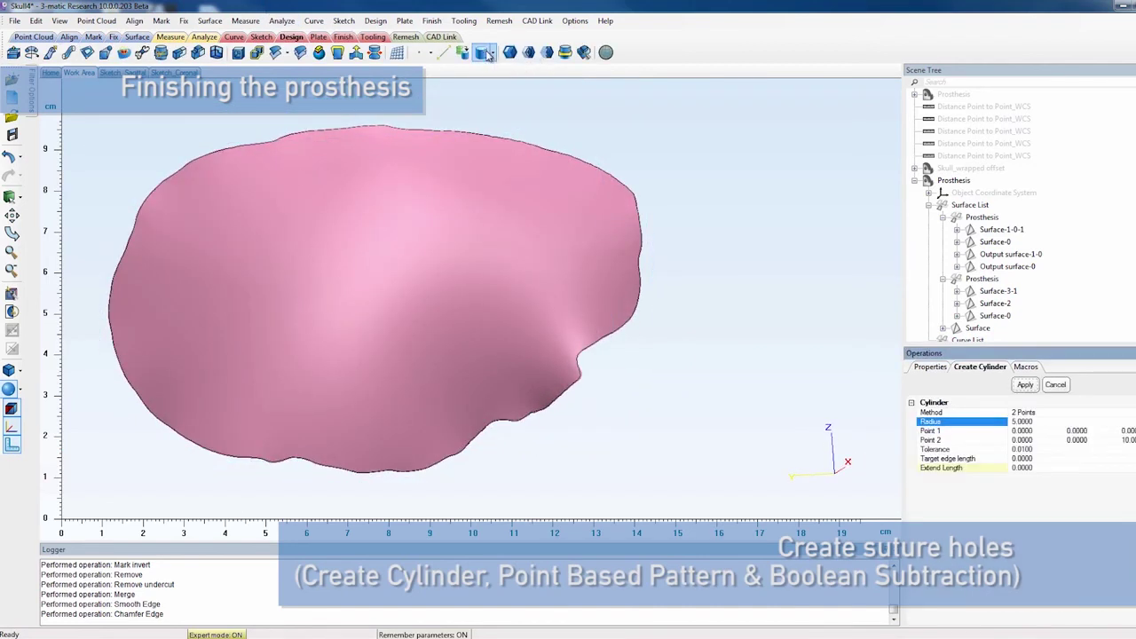
pyautogui.click(1022, 422)
pyautogui.write('1.5')
pyautogui.click(1128, 440)
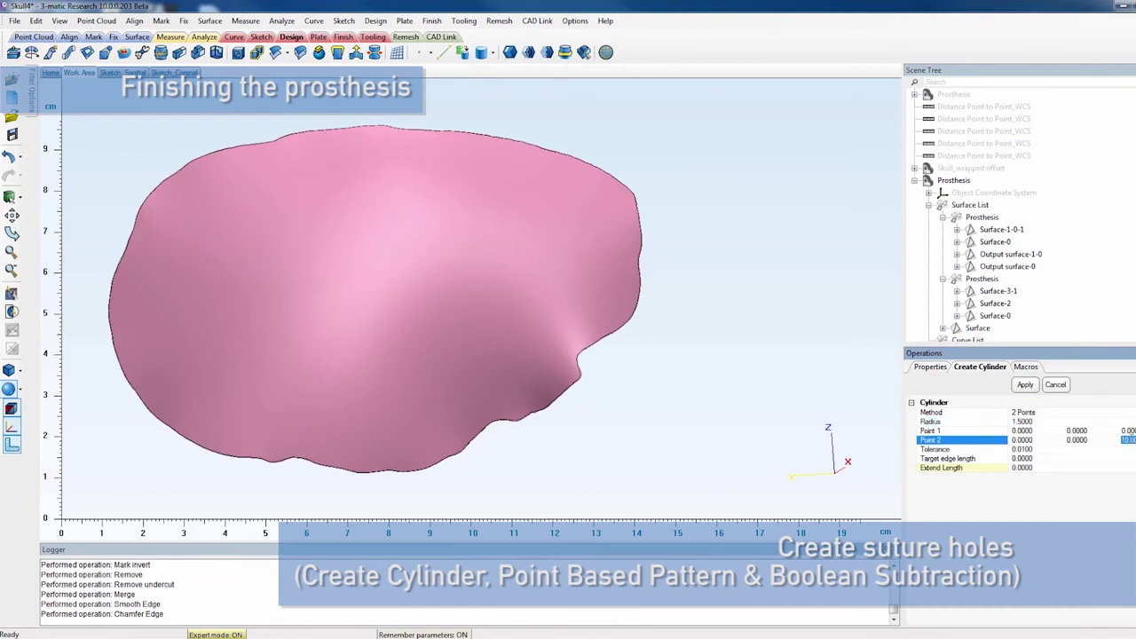
pyautogui.click(1026, 384)
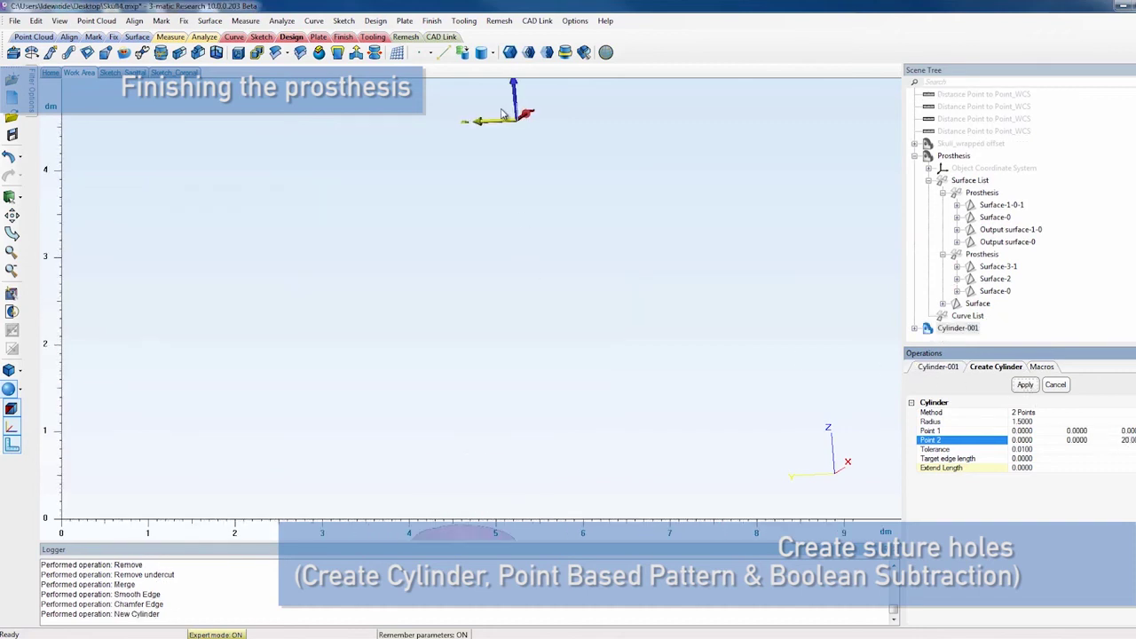
pyautogui.click(1057, 384)
# Zoom and rotate the view to locate Cylinder-001 relative to the prosthesis.
pyautogui.scroll(3, 589, 227)
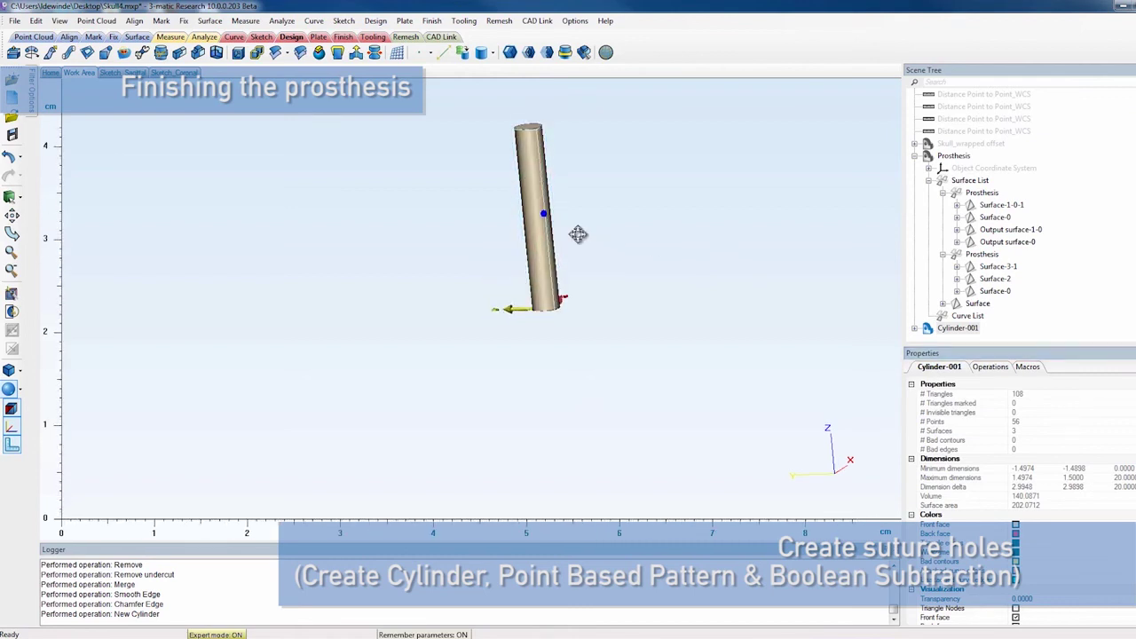
pyautogui.moveTo(578, 234); pyautogui.dragTo(550, 293, button='right')
pyautogui.scroll(-5, 533, 328)
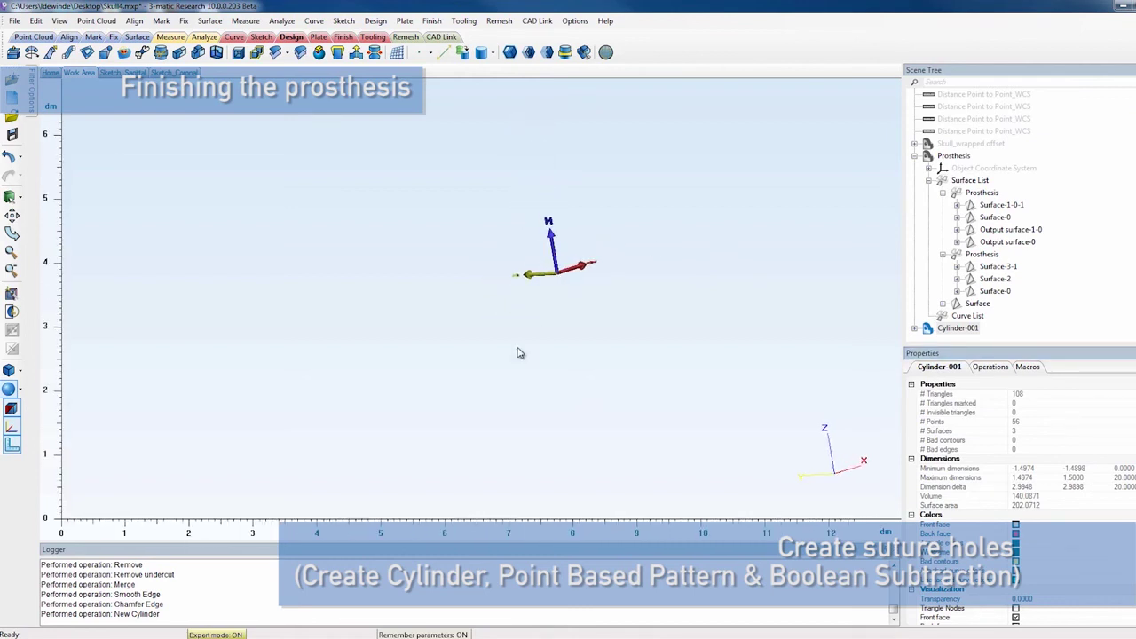
pyautogui.scroll(3, 498, 431)
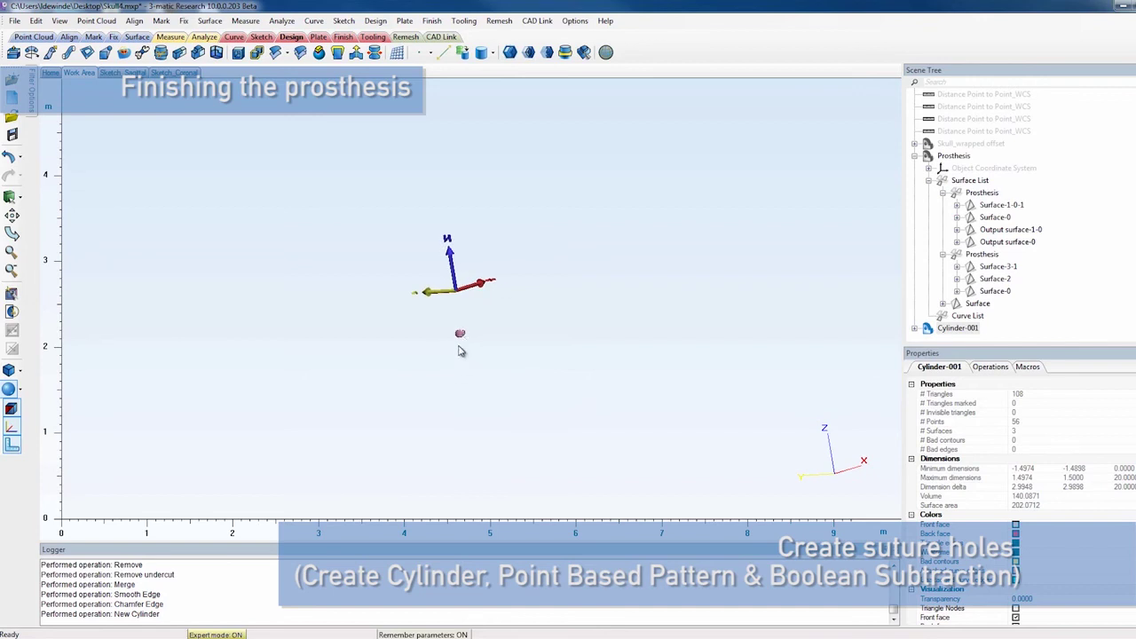
pyautogui.scroll(-3, 471, 346)
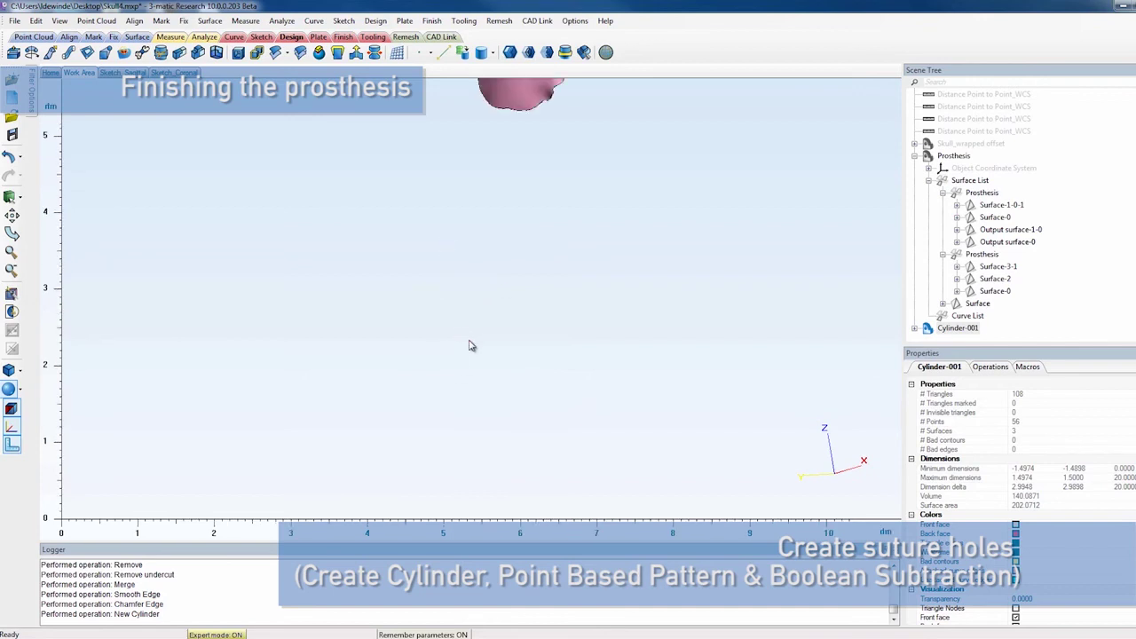
pyautogui.keyDown('shift'); pyautogui.moveTo(494, 188); pyautogui.dragTo(465, 283, button='right'); pyautogui.keyUp('shift')
pyautogui.scroll(3, 466, 284)
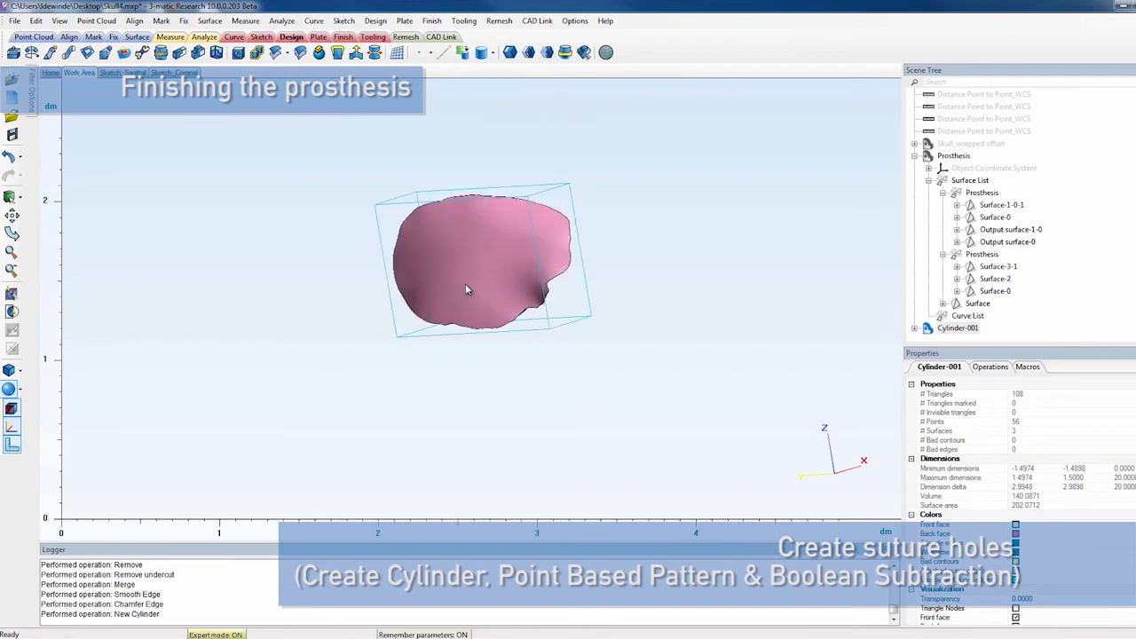
pyautogui.scroll(2, 456, 175)
# Place the top row of five suture-hole points across the upper prosthesis plate.
pyautogui.click(421, 51)
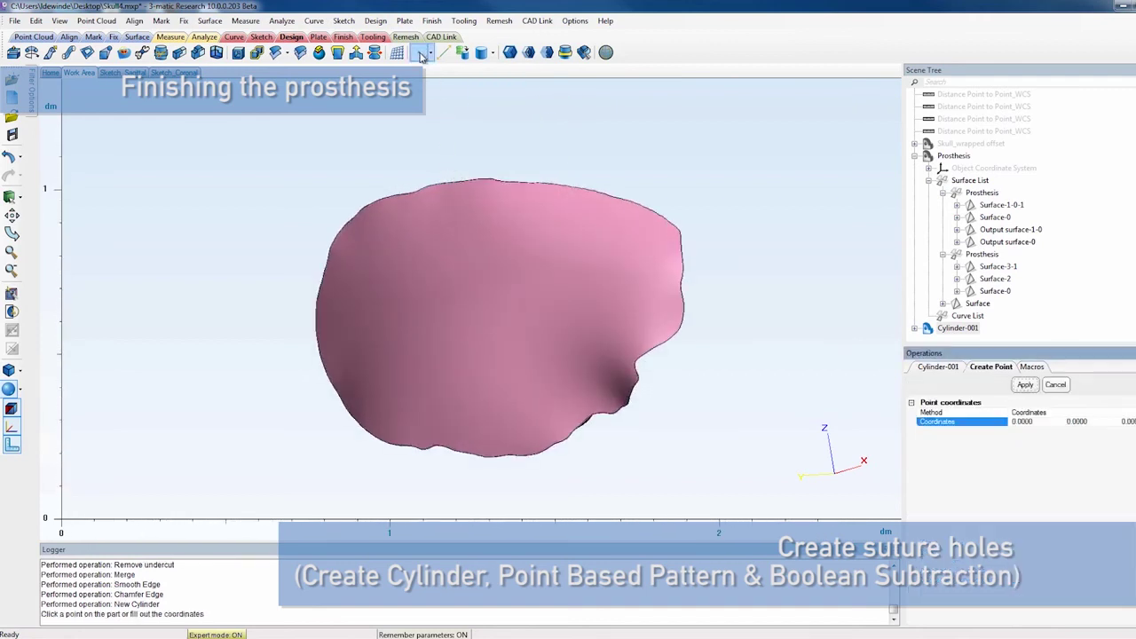
pyautogui.click(362, 268)
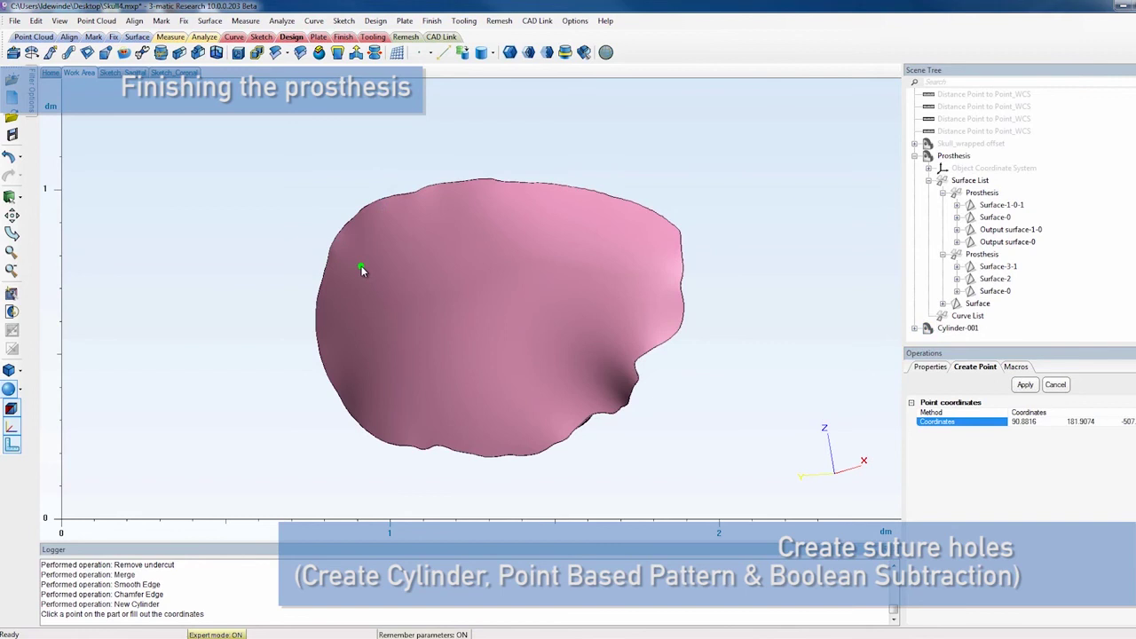
pyautogui.click(427, 245)
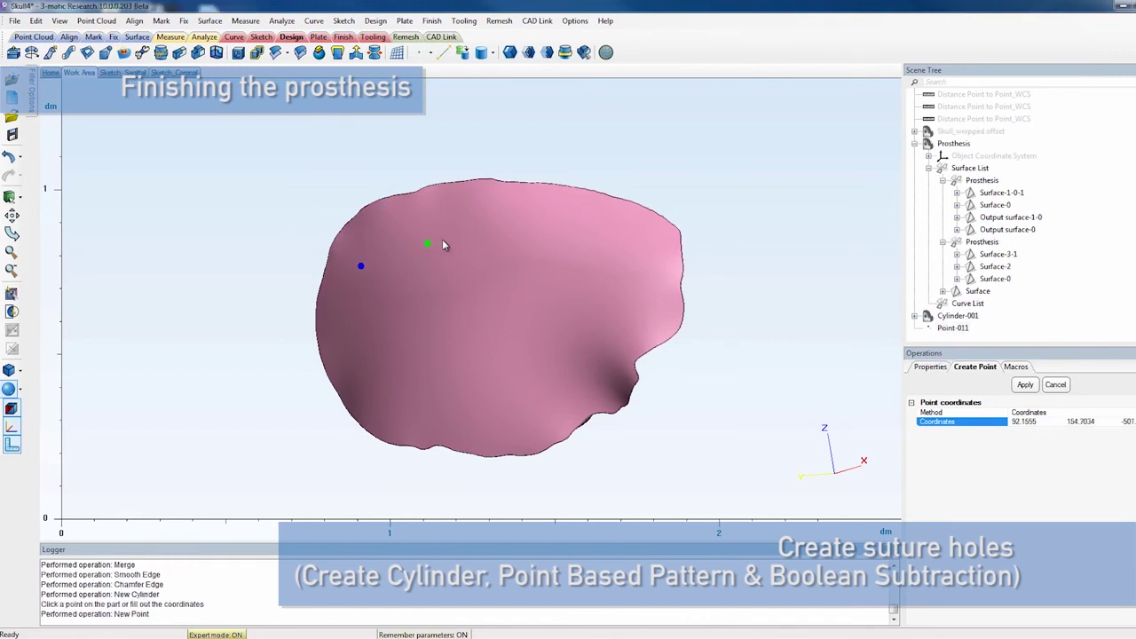
pyautogui.click(511, 233)
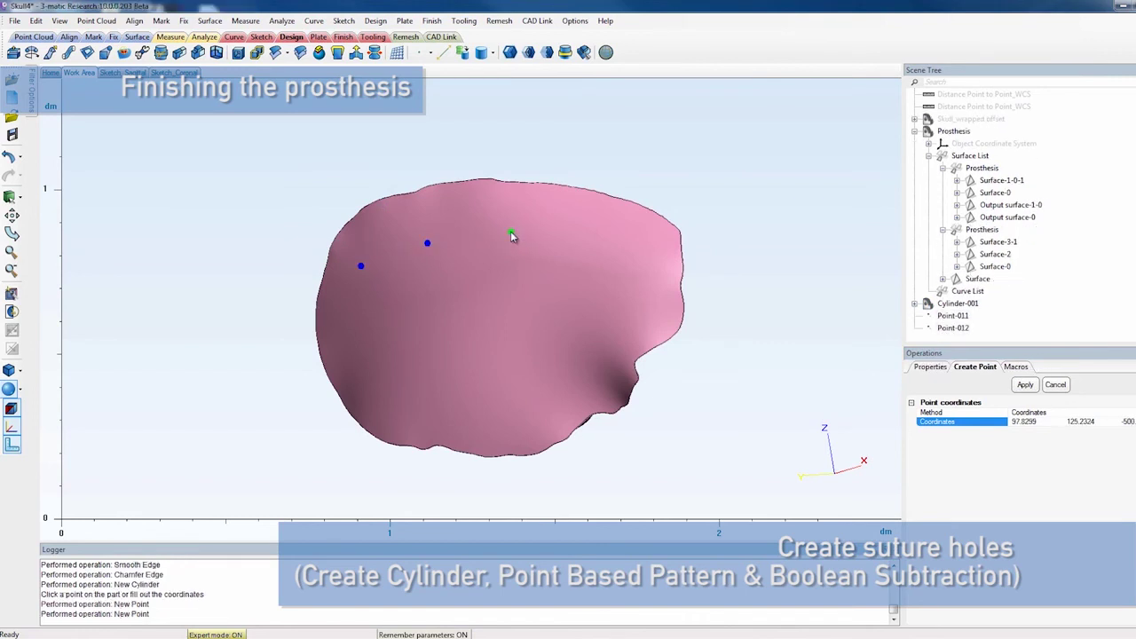
pyautogui.click(590, 233)
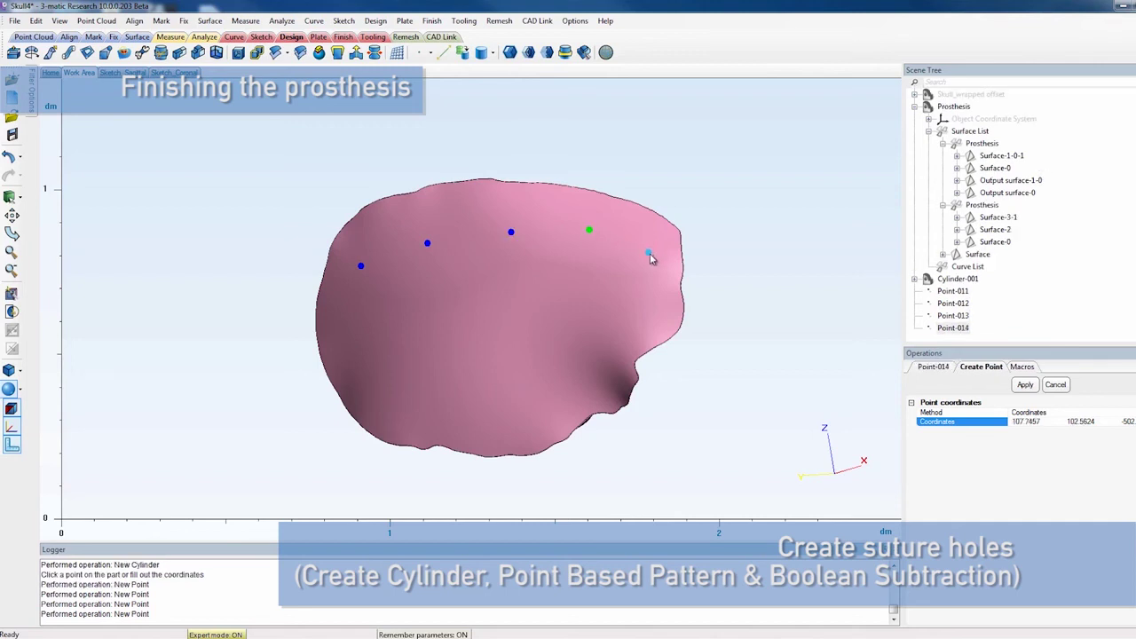
pyautogui.click(648, 269)
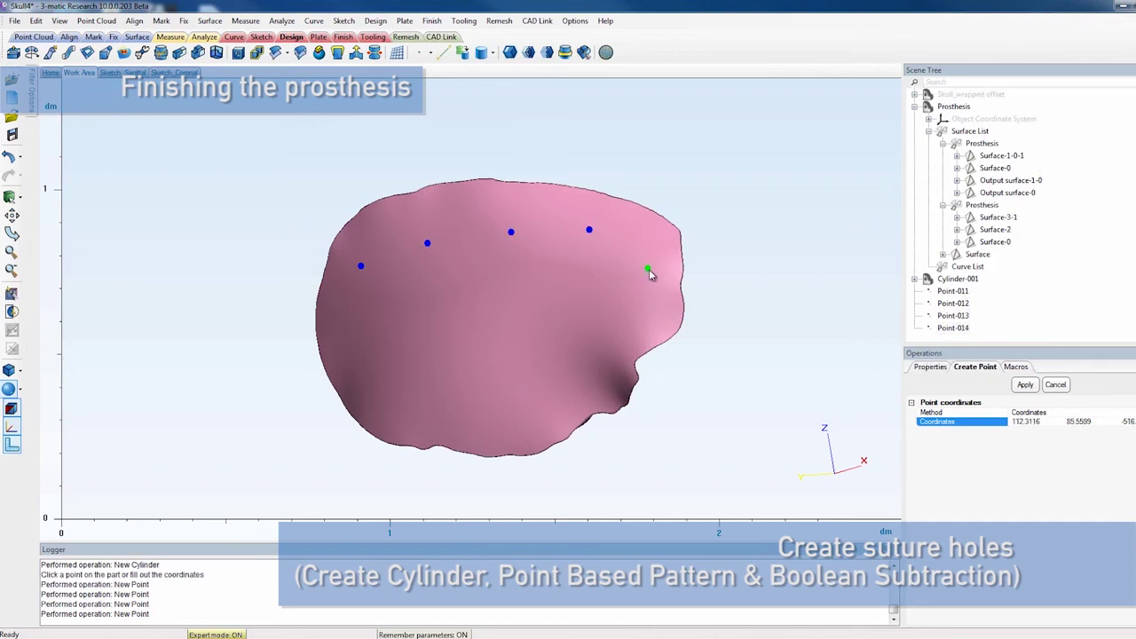
# Add the second, middle and lower-middle rows of suture-hole points across the plate.
pyautogui.click(556, 281)
pyautogui.click(467, 284)
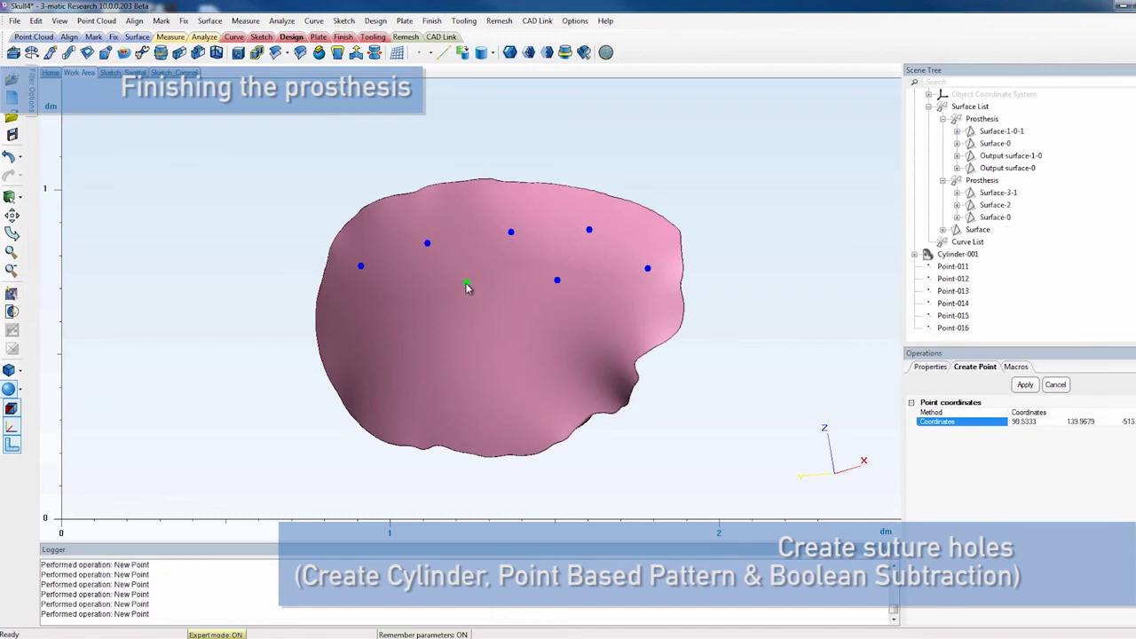
pyautogui.click(388, 292)
pyautogui.click(350, 333)
pyautogui.click(428, 327)
pyautogui.click(514, 322)
pyautogui.click(604, 315)
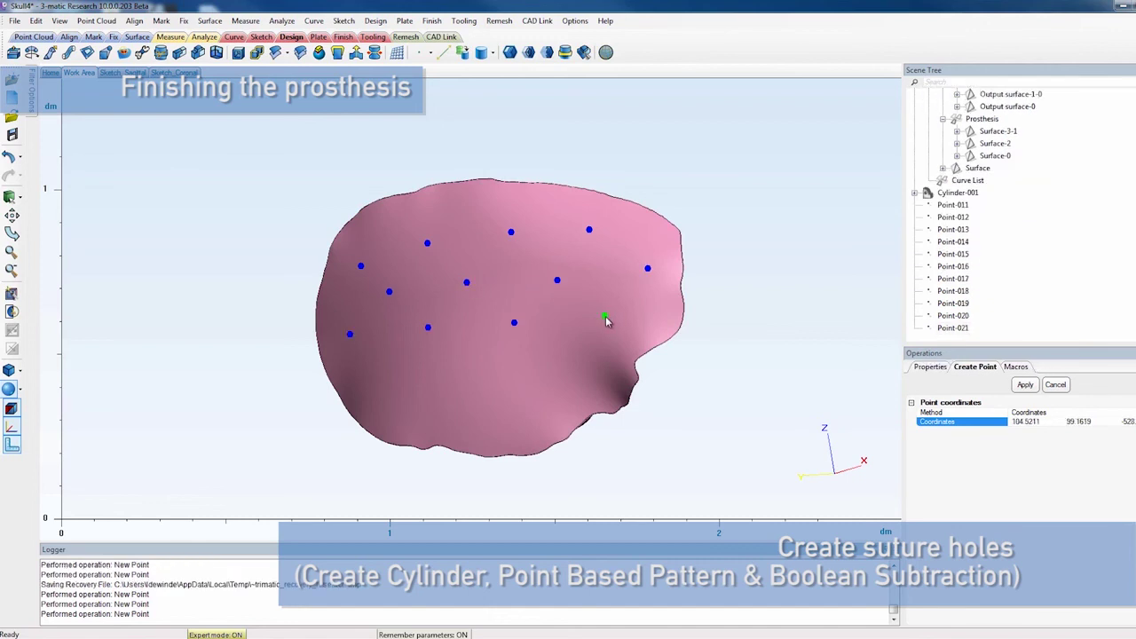
pyautogui.click(560, 359)
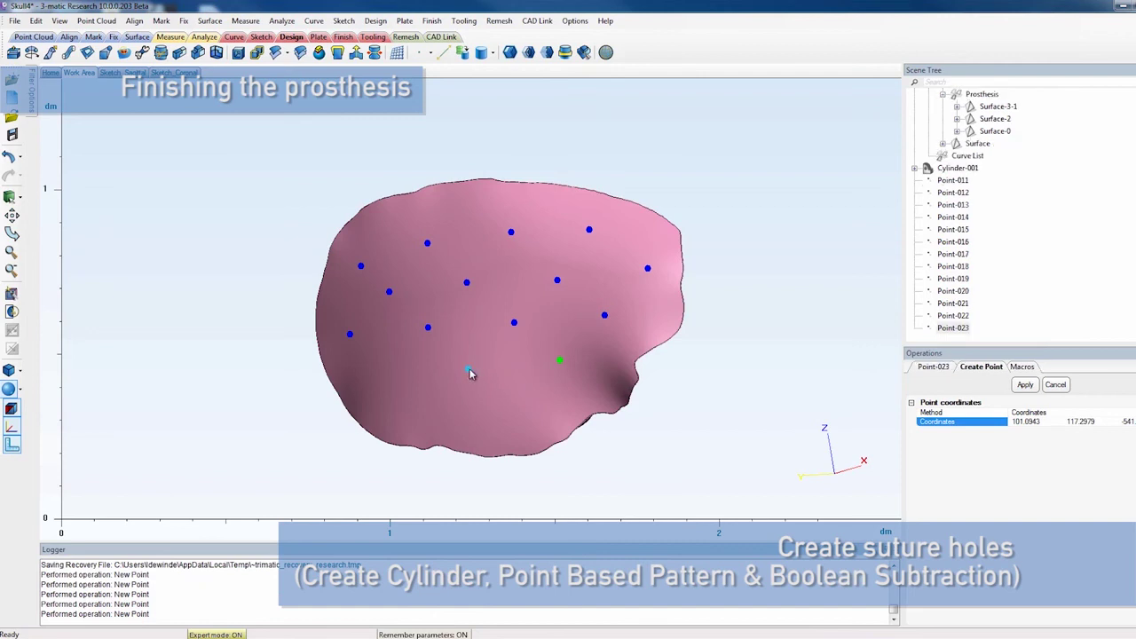
pyautogui.click(469, 369)
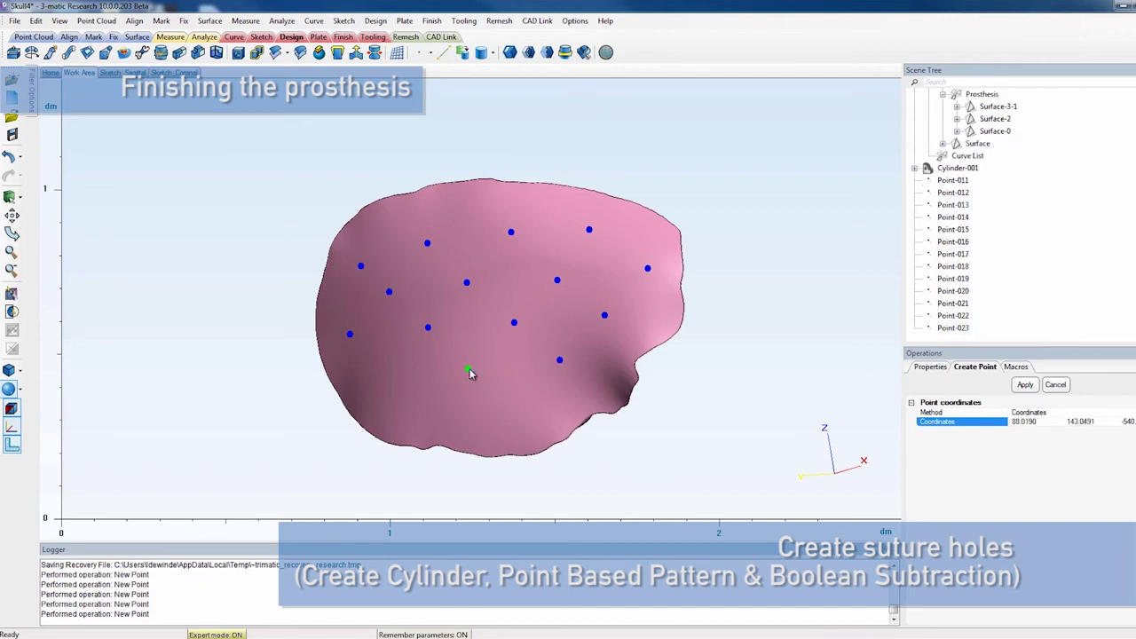
# Complete the bottom row ending with Point-029, close Create Point, and select Point-029.
pyautogui.click(388, 371)
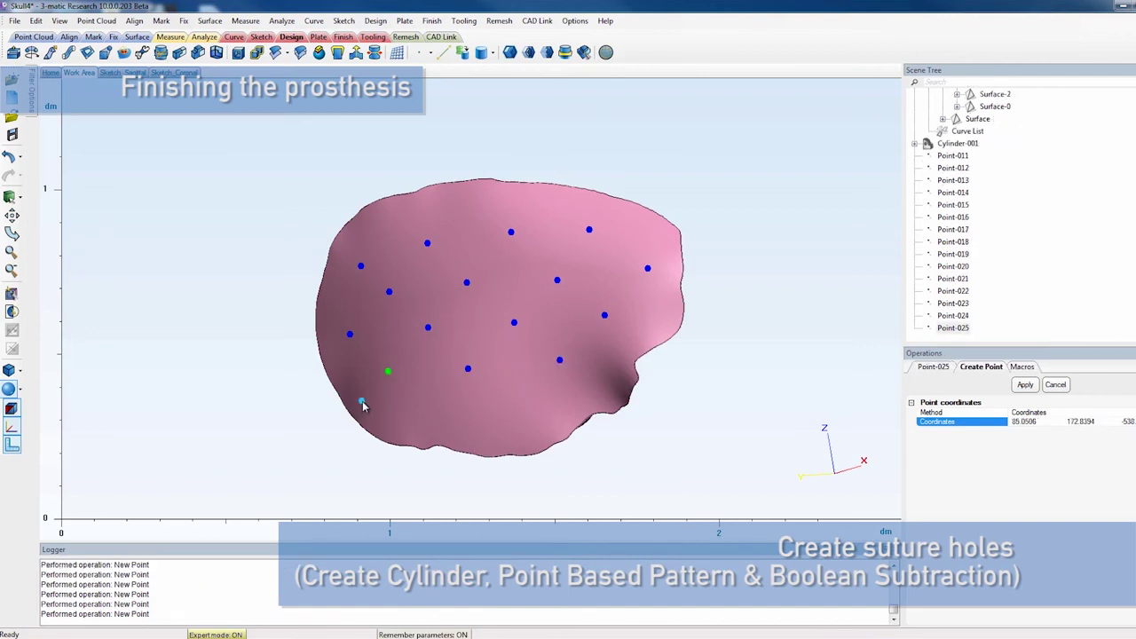
pyautogui.click(361, 403)
pyautogui.click(427, 411)
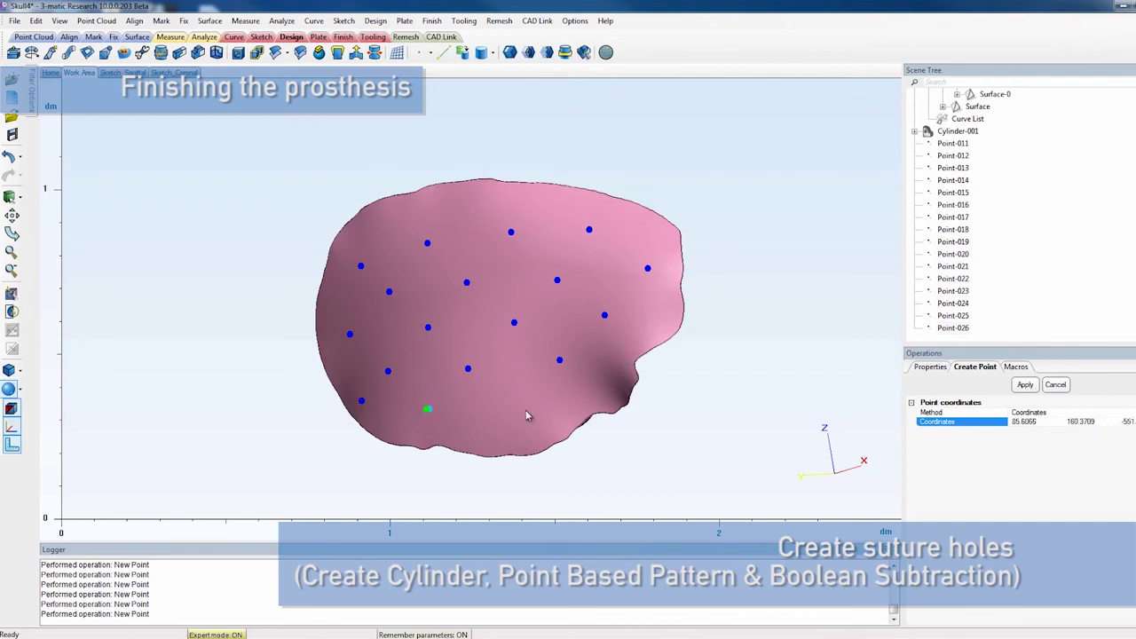
pyautogui.click(520, 411)
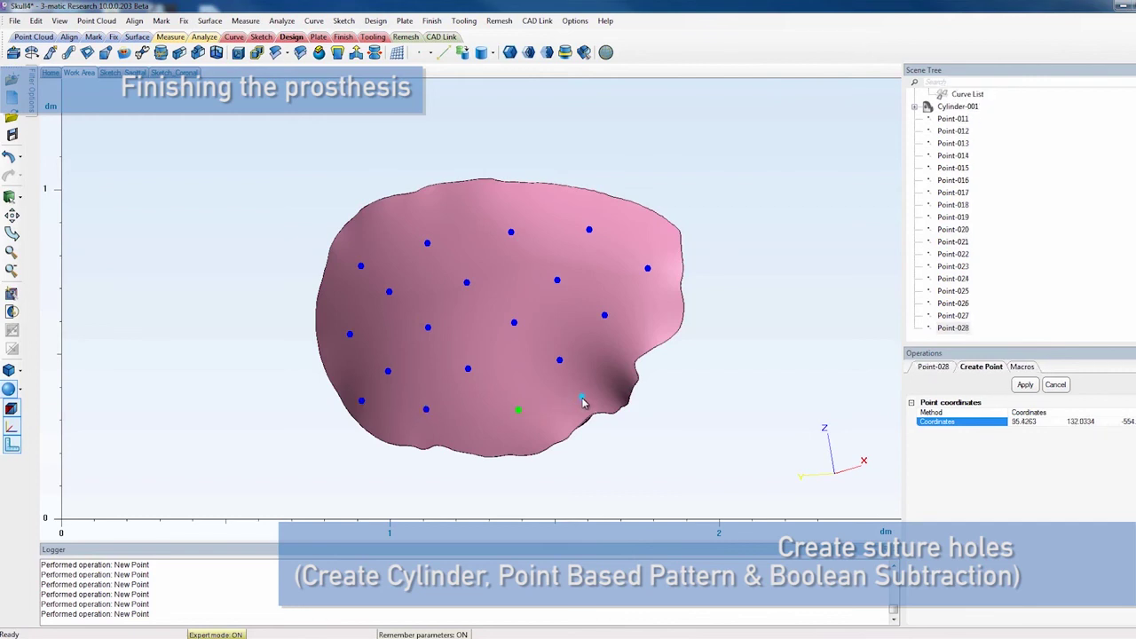
pyautogui.click(590, 402)
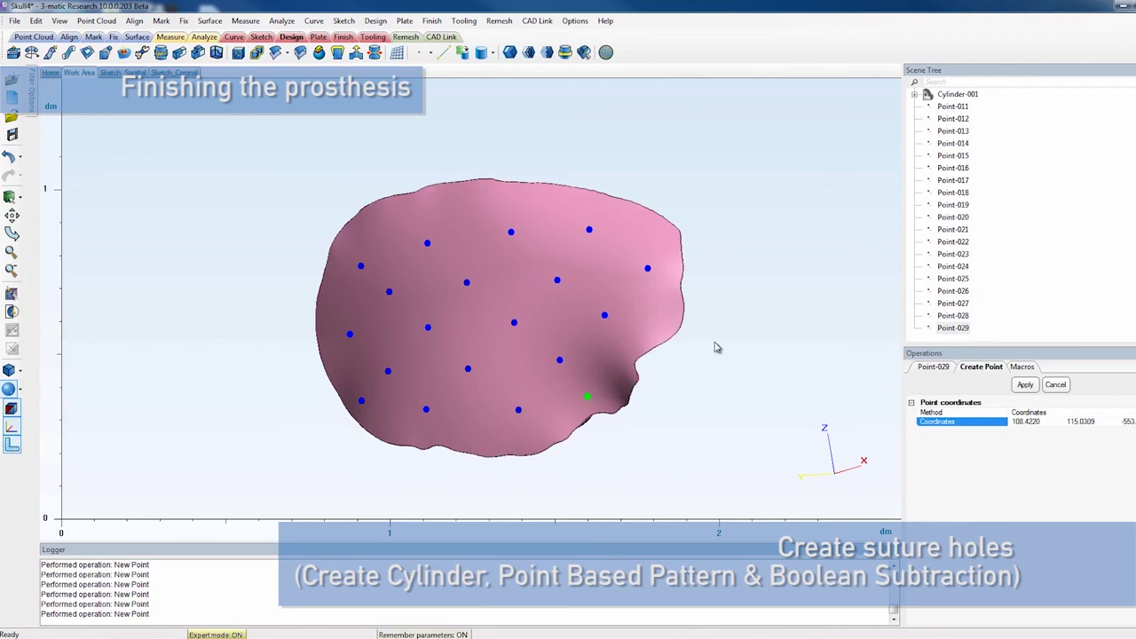
pyautogui.click(1055, 387)
pyautogui.doubleClick(955, 328)
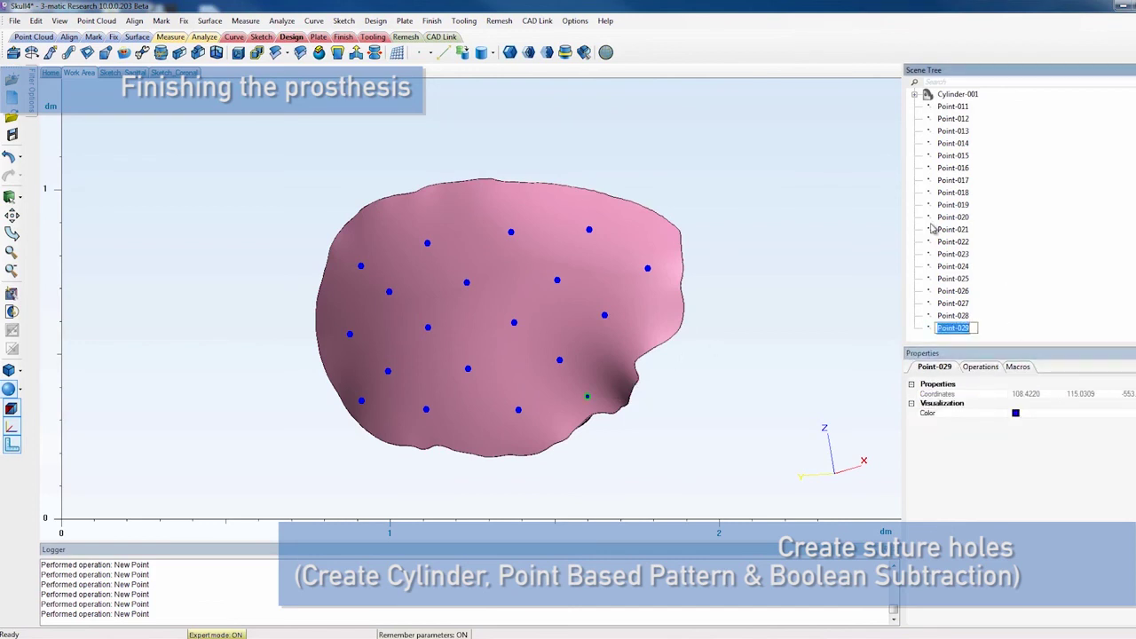
# Group Point-011 through Point-029 into Group-001.
pyautogui.keyDown('shift'); pyautogui.click(954, 106); pyautogui.keyUp('shift')
pyautogui.rightClick(968, 107)
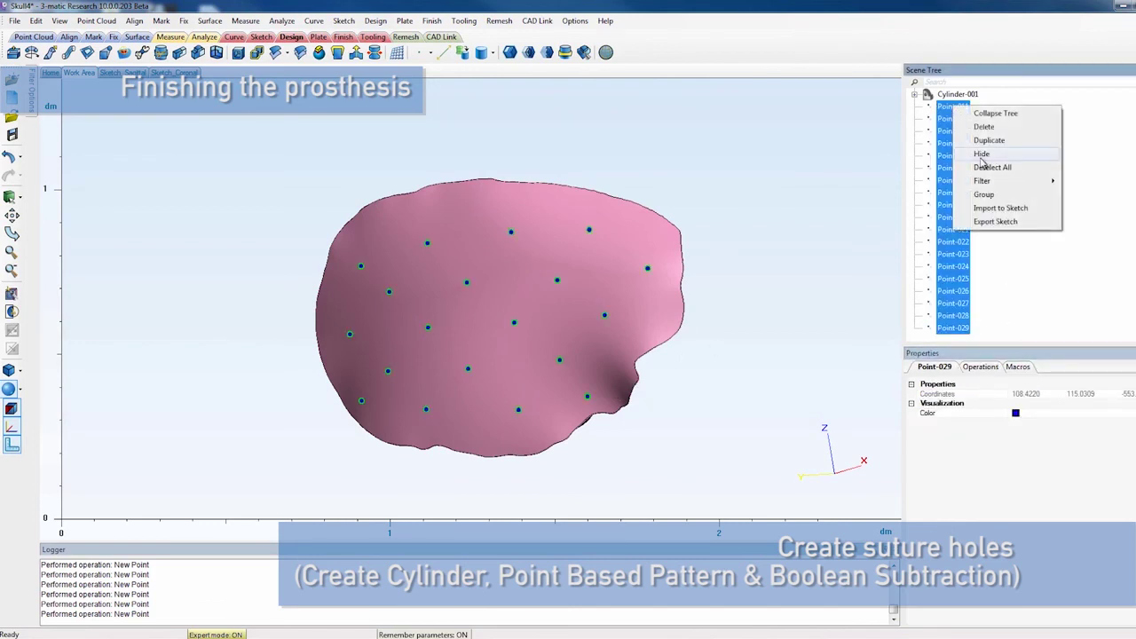
pyautogui.click(991, 196)
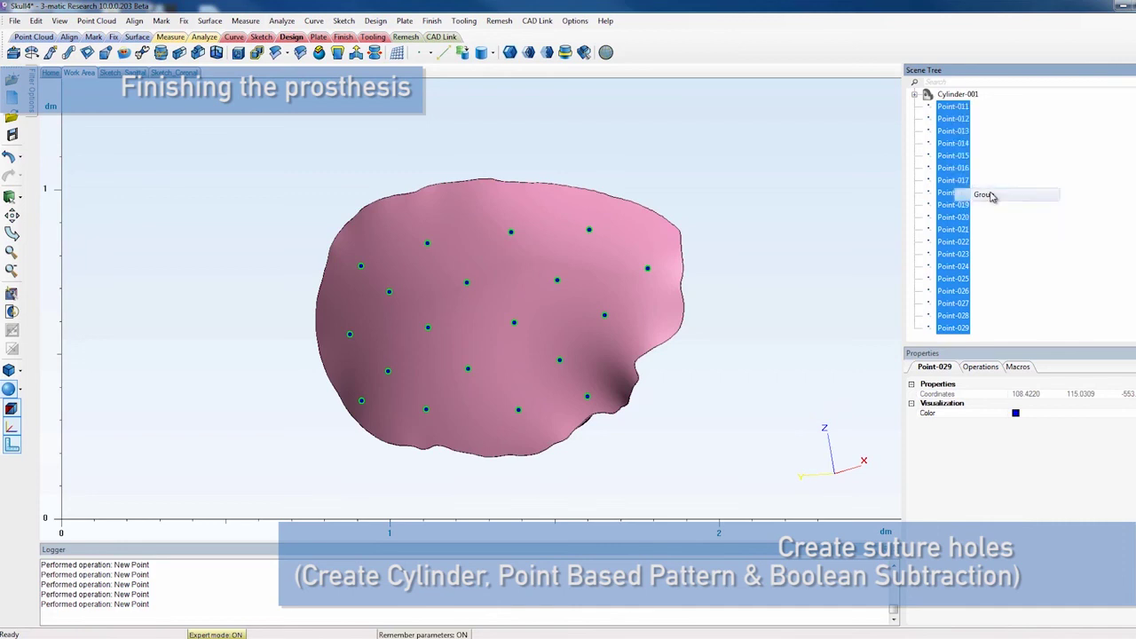
pyautogui.click(916, 156)
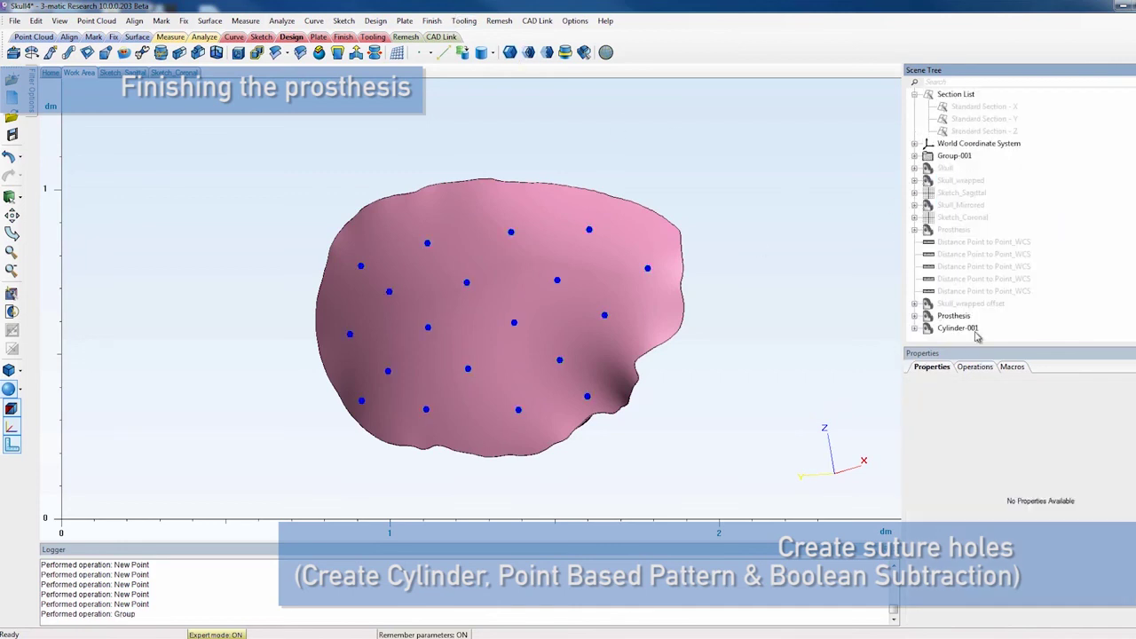
# Pattern Cylinder-001 on the Group-001 points on Prosthesis with depth 10.
pyautogui.click(342, 36)
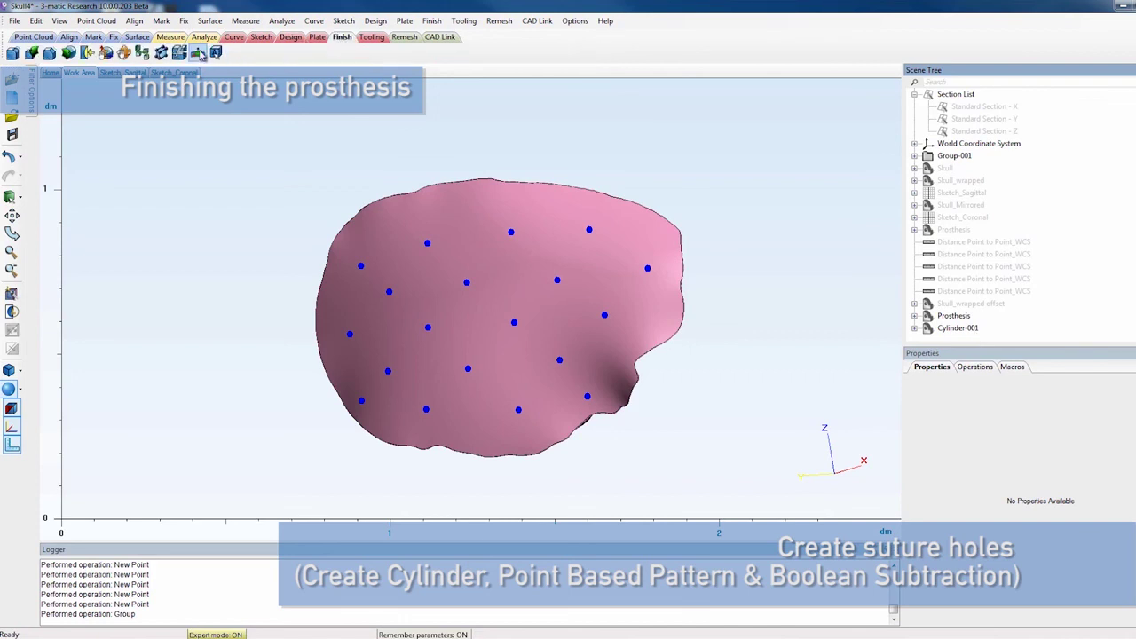
pyautogui.click(162, 53)
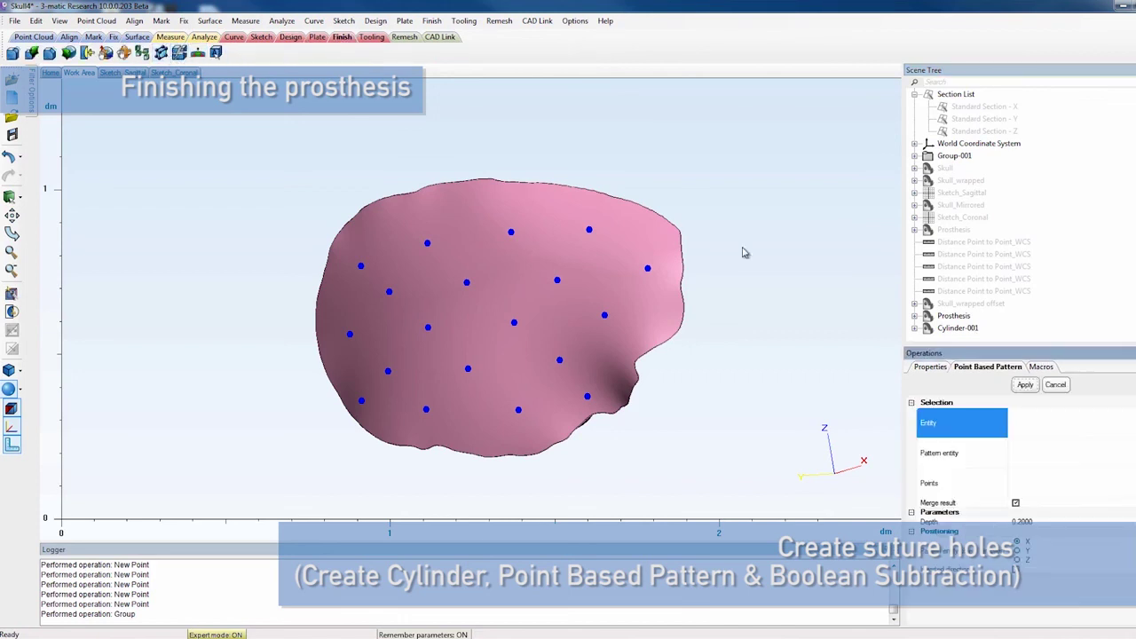
pyautogui.click(954, 317)
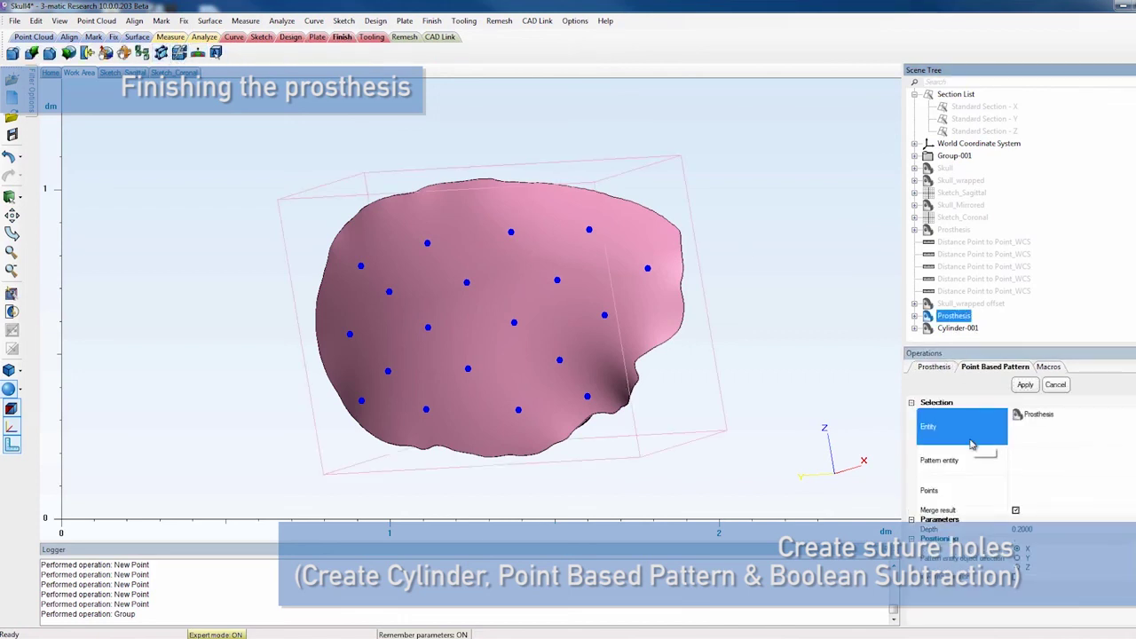
pyautogui.click(972, 331)
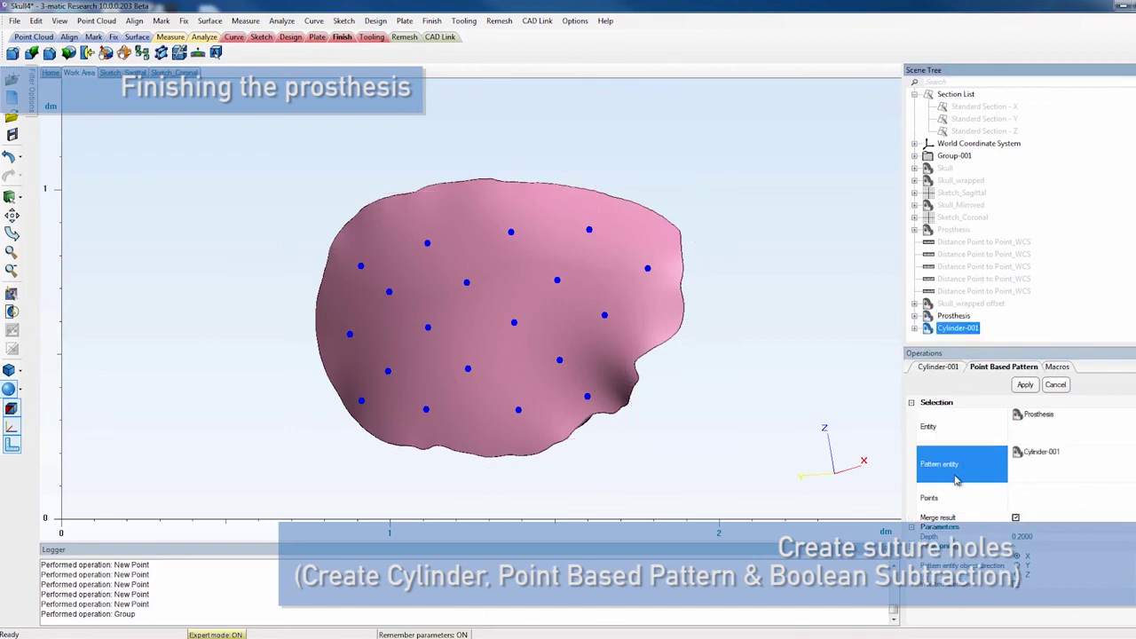
pyautogui.click(954, 156)
pyautogui.click(1030, 543)
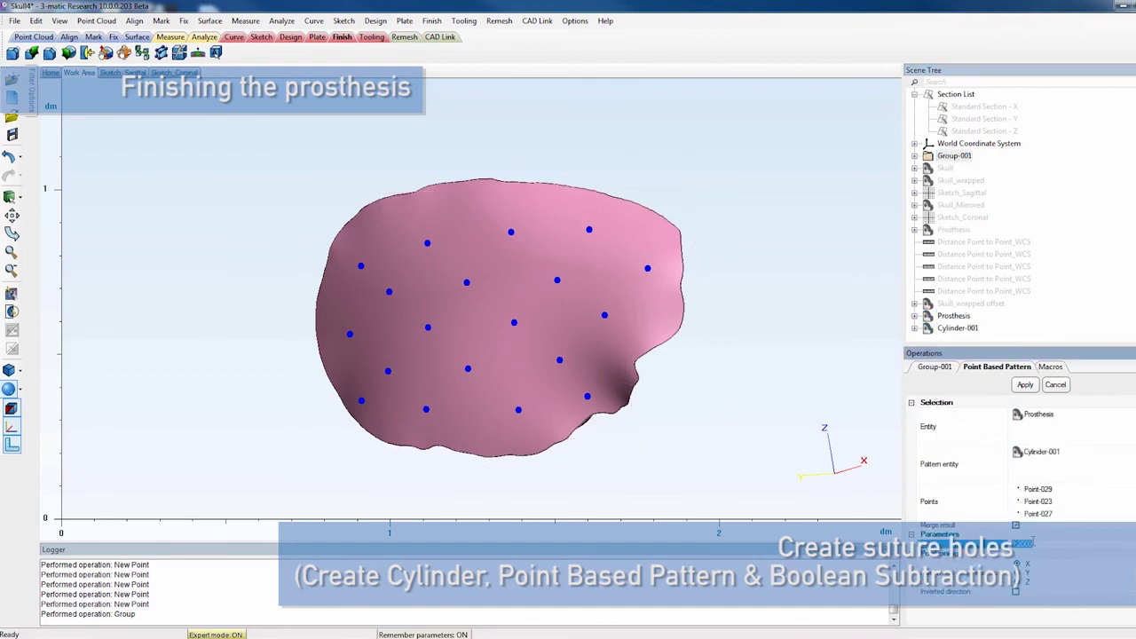
pyautogui.write('1')
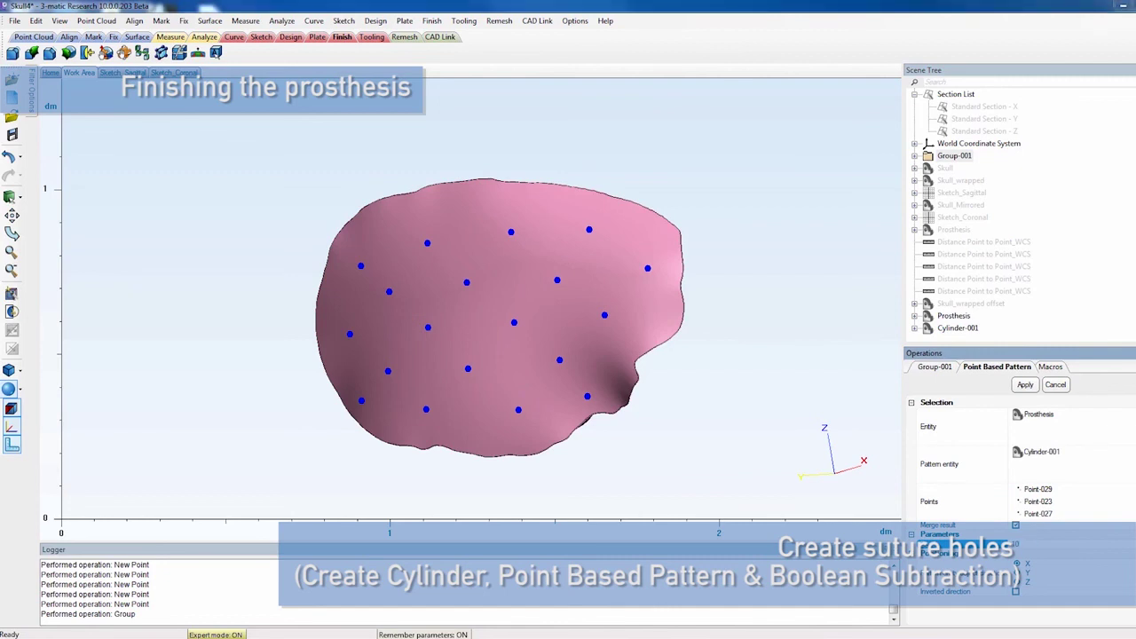
pyautogui.write('0')
pyautogui.press('Tab')
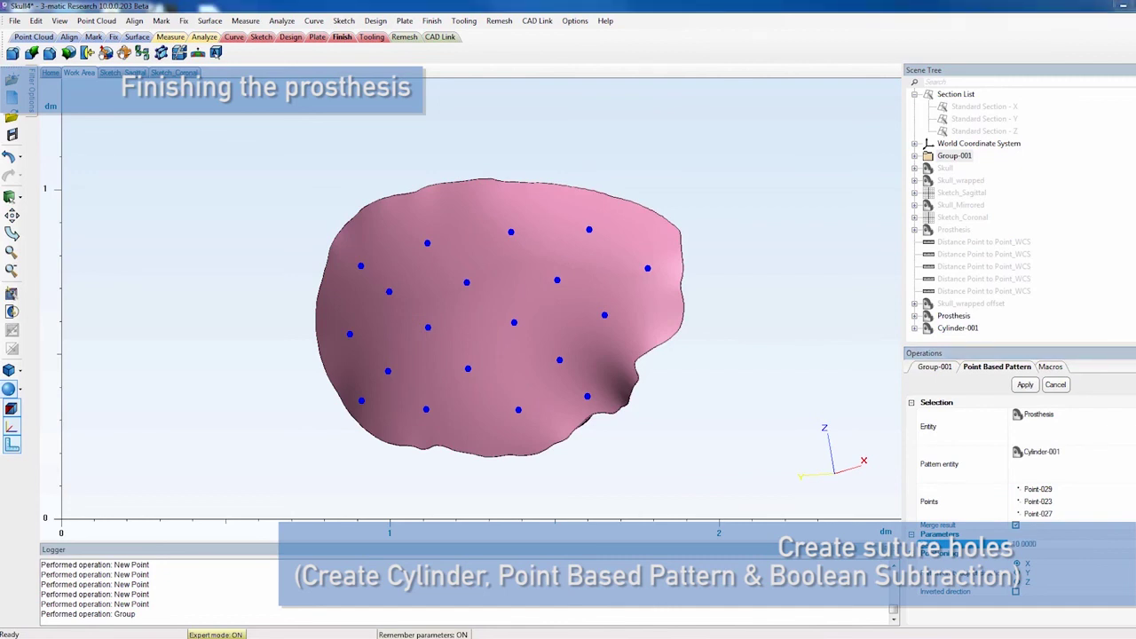
pyautogui.click(1021, 579)
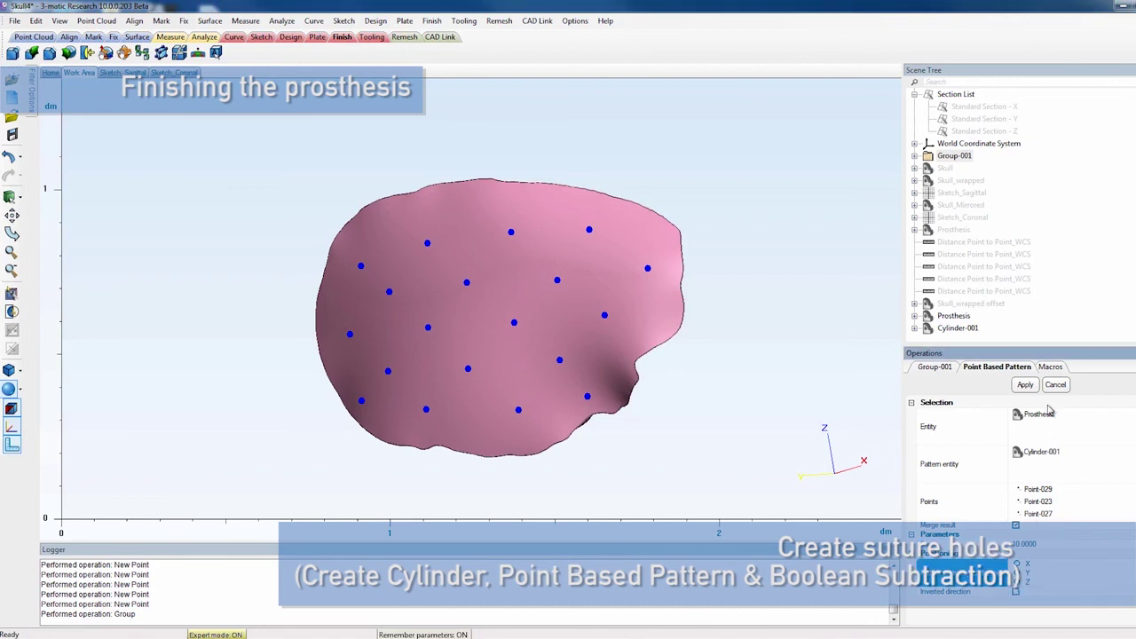
pyautogui.click(1026, 385)
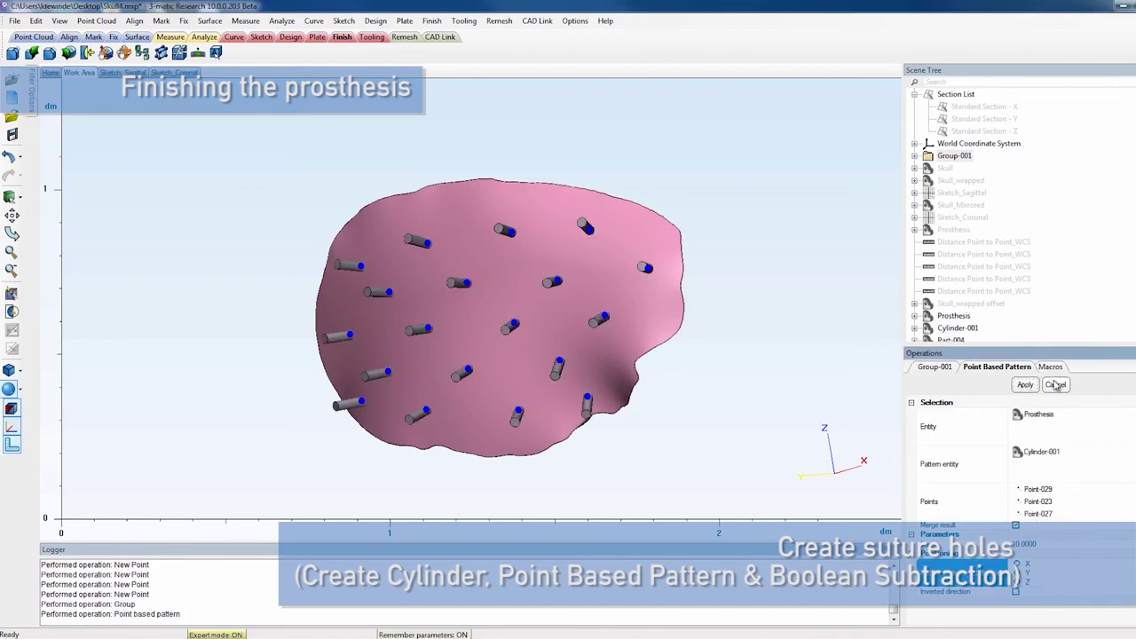
pyautogui.click(1055, 384)
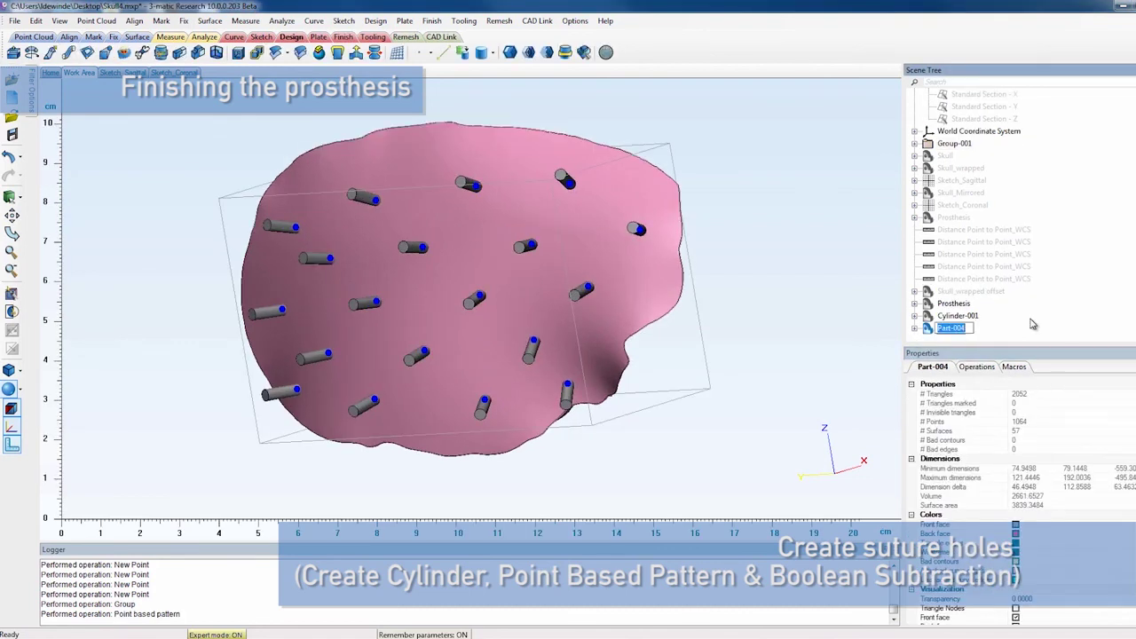
# Rename the pattern to 'Cylinder Pattern' and hide Group-001.
pyautogui.write('Cylinder Pattern')
pyautogui.press('Return')
pyautogui.rightClick(964, 143)
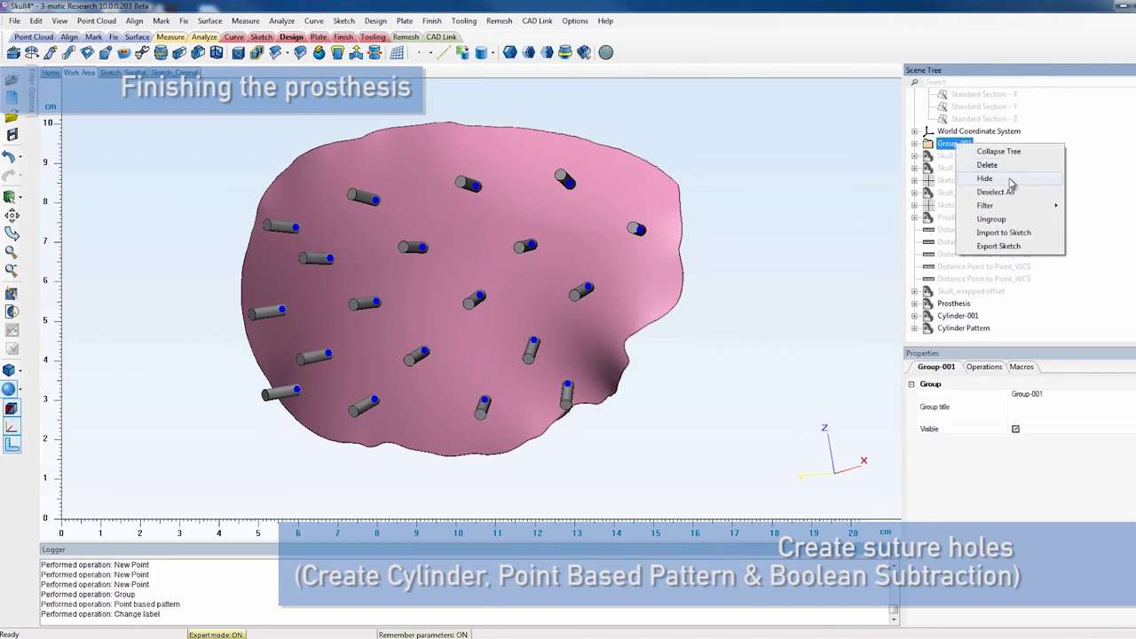
pyautogui.click(1010, 182)
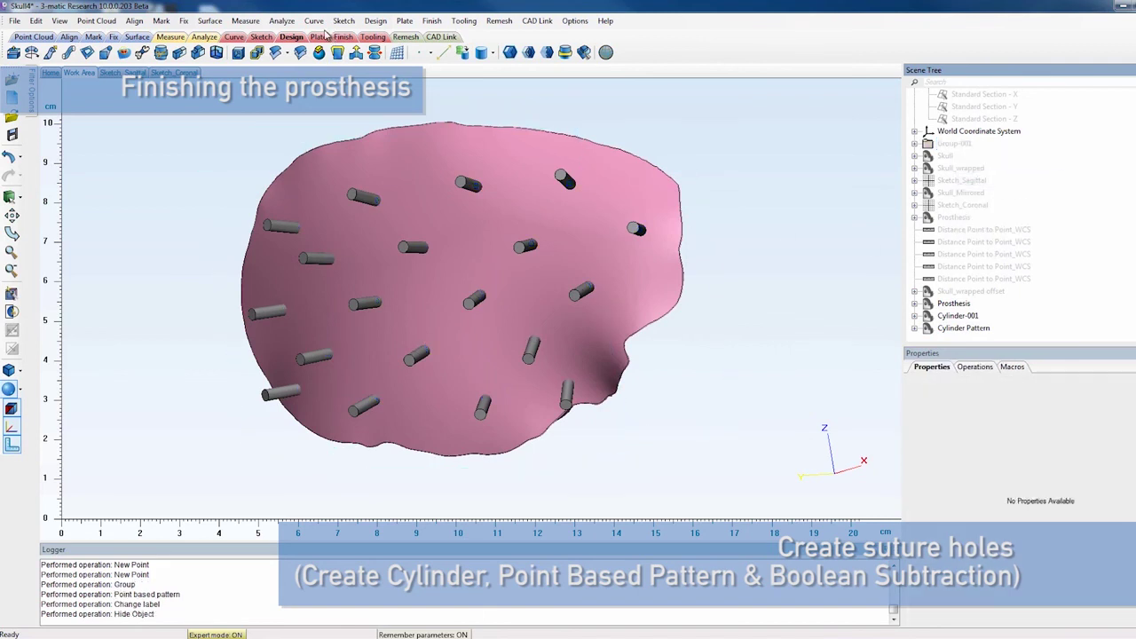
# Boolean-subtract Cylinder Pattern from Prosthesis to cut the suture holes.
pyautogui.click(564, 53)
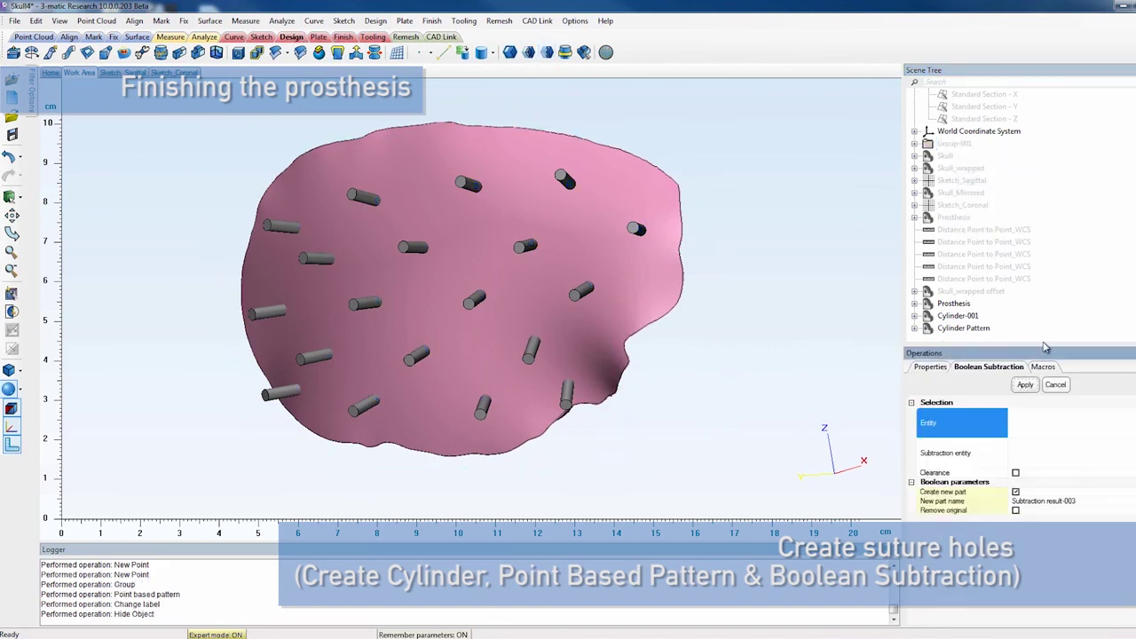
pyautogui.click(959, 306)
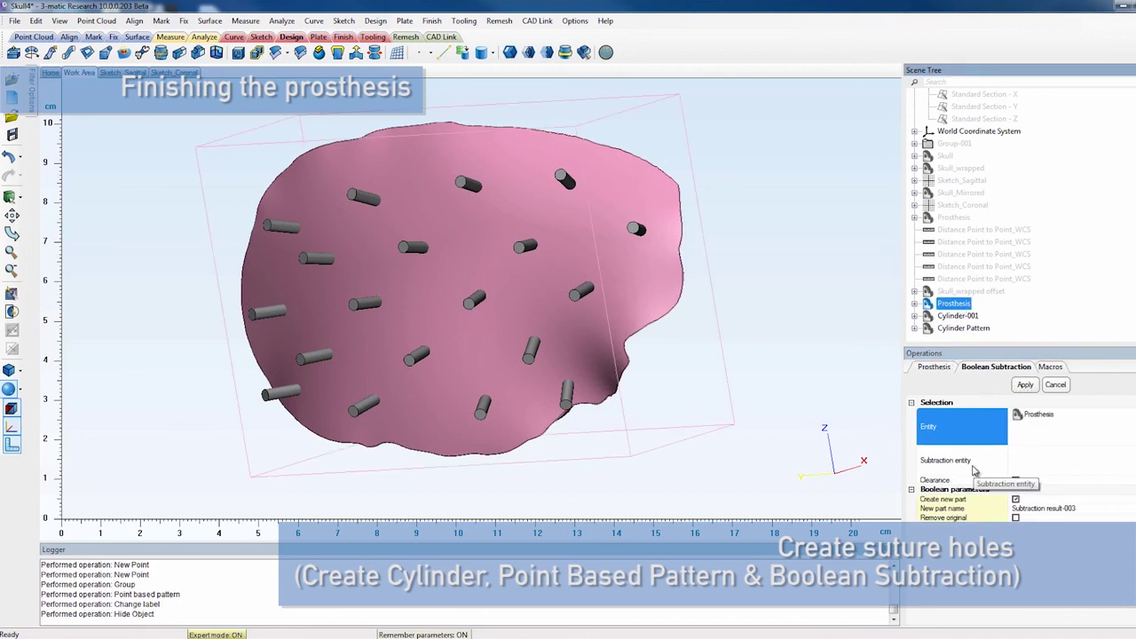
pyautogui.click(986, 460)
pyautogui.click(954, 328)
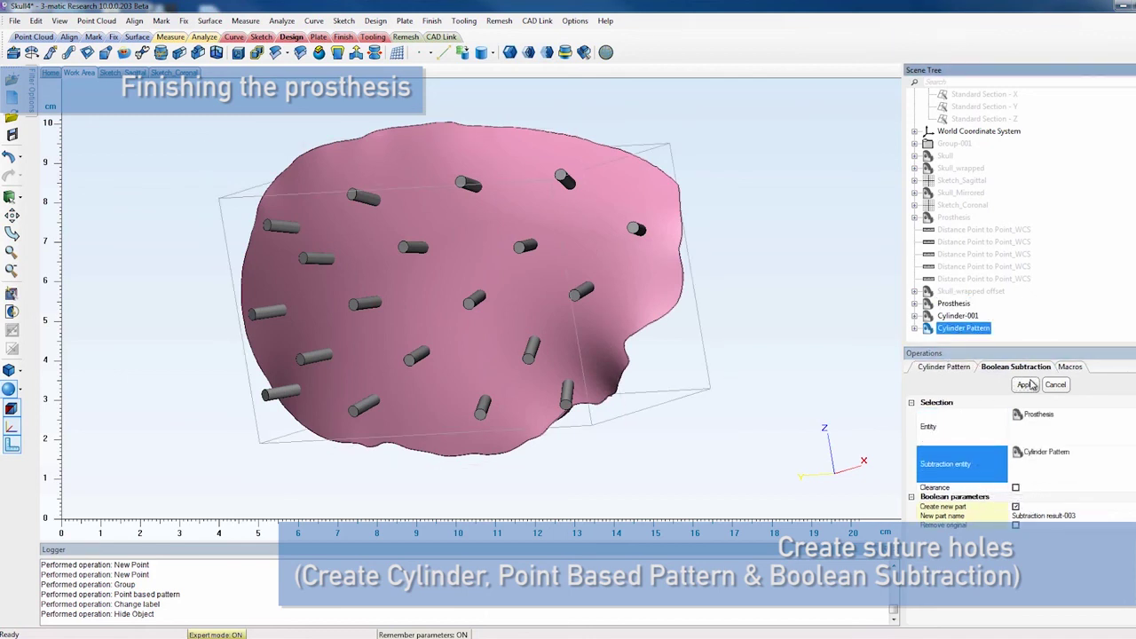
pyautogui.click(1017, 507)
pyautogui.click(1016, 508)
pyautogui.click(1026, 386)
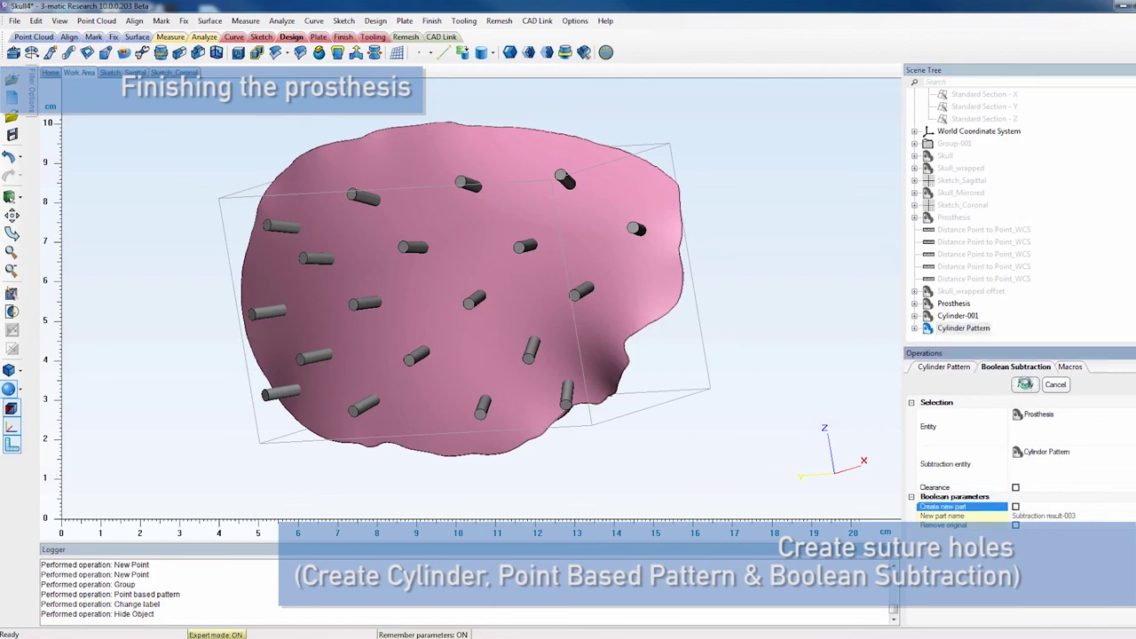
# Hide Cylinder Pattern and Cylinder-001 to reveal the holes.
pyautogui.rightClick(966, 330)
pyautogui.click(995, 378)
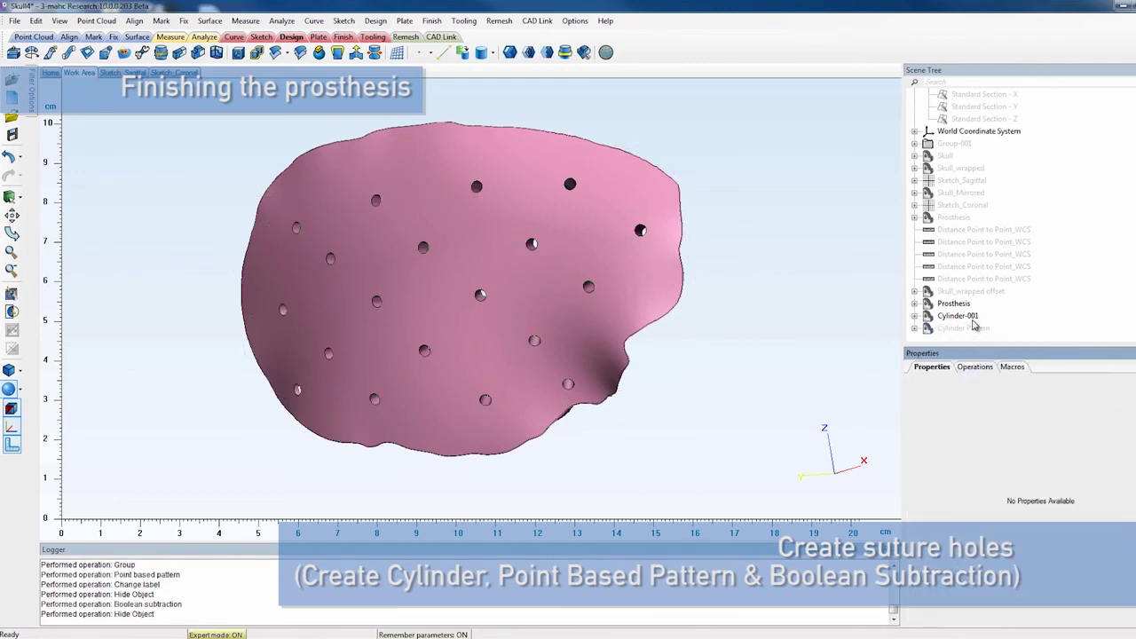
pyautogui.rightClick(974, 319)
pyautogui.click(1001, 369)
pyautogui.scroll(1, 950, 182)
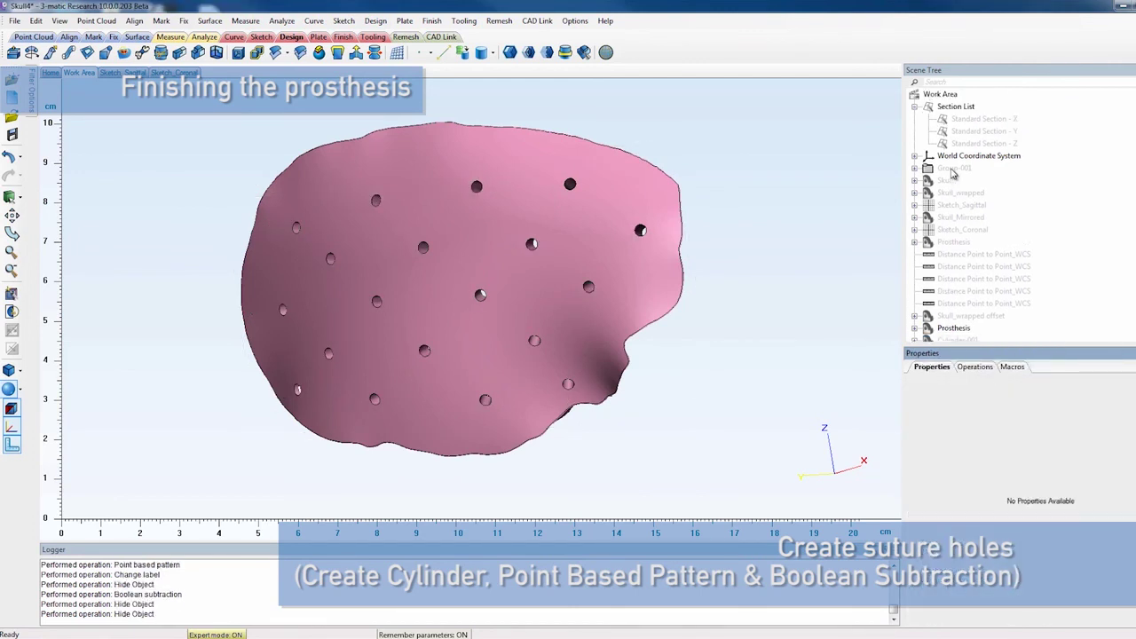
pyautogui.rightClick(957, 192)
# Show Skull_wrapped and orbit the view to inspect the perforated plate in the defect.
pyautogui.click(985, 240)
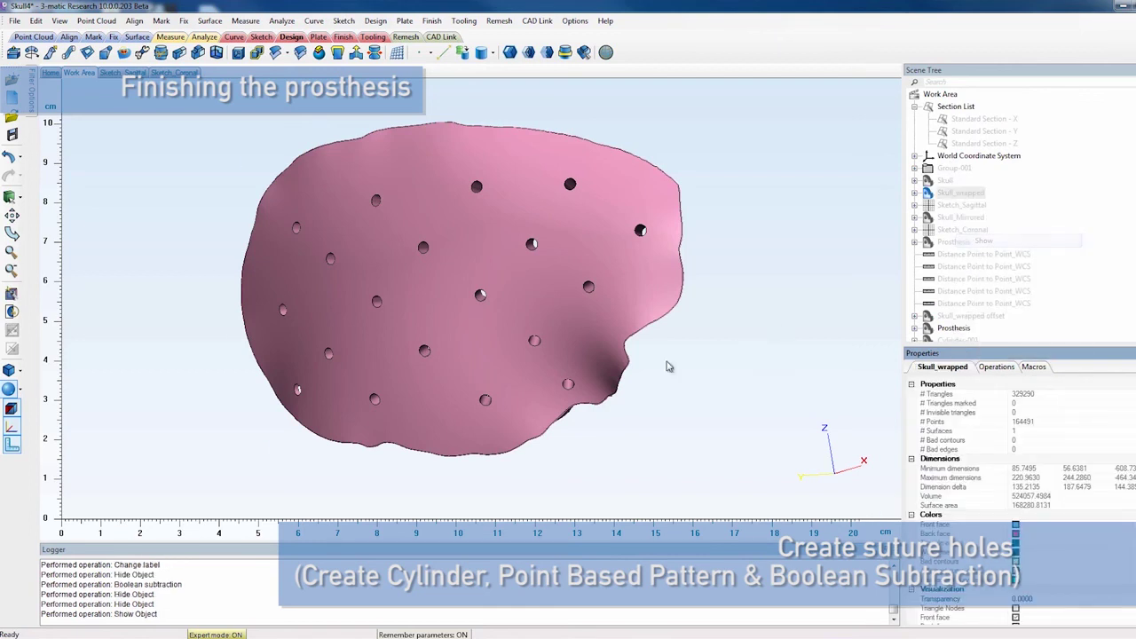
pyautogui.scroll(-5, 655, 368)
pyautogui.moveTo(568, 350); pyautogui.dragTo(520, 317, button='right')
pyautogui.scroll(4, 504, 302)
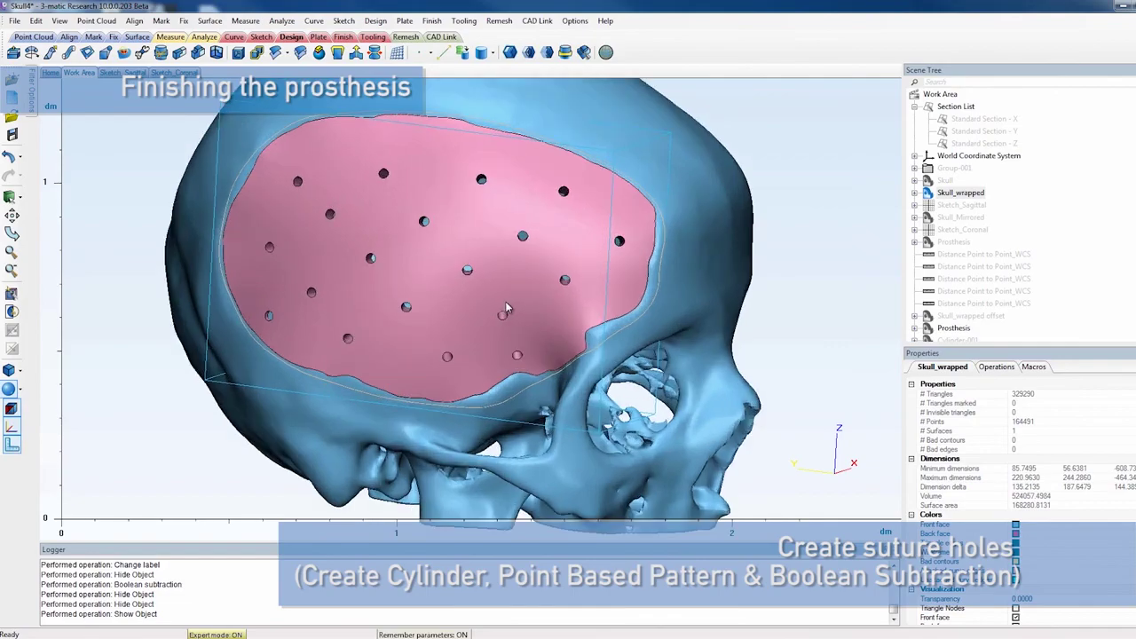